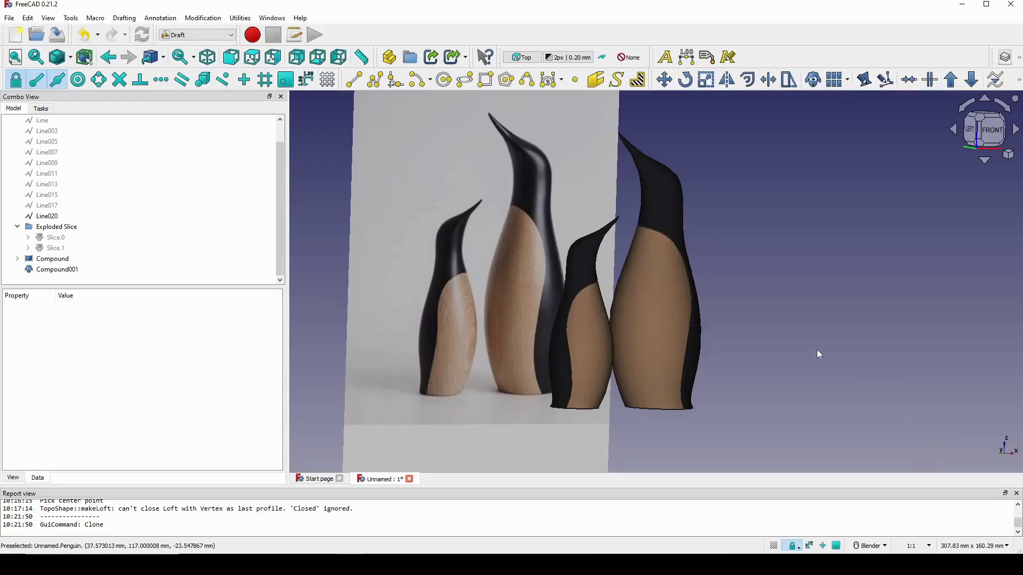
# Examine the two finished penguin models beside the reference photo from several distances and angles.
pyautogui.scroll(3, 797, 349)
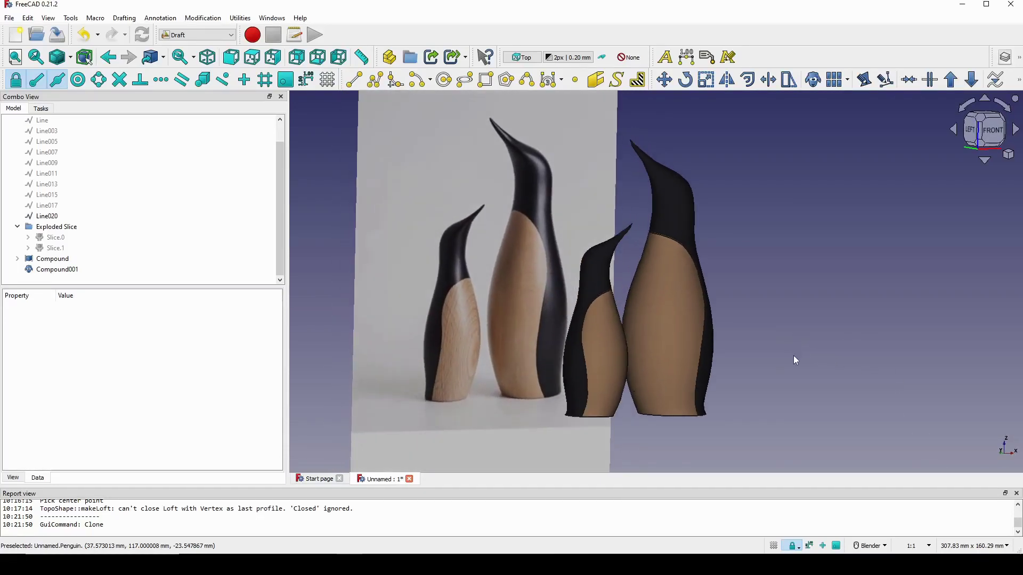
pyautogui.moveTo(760, 342); pyautogui.dragTo(779, 339, button='middle')
pyautogui.keyDown('shift'); pyautogui.moveTo(533, 285); pyautogui.dragTo(522, 261, button='middle'); pyautogui.keyUp('shift')
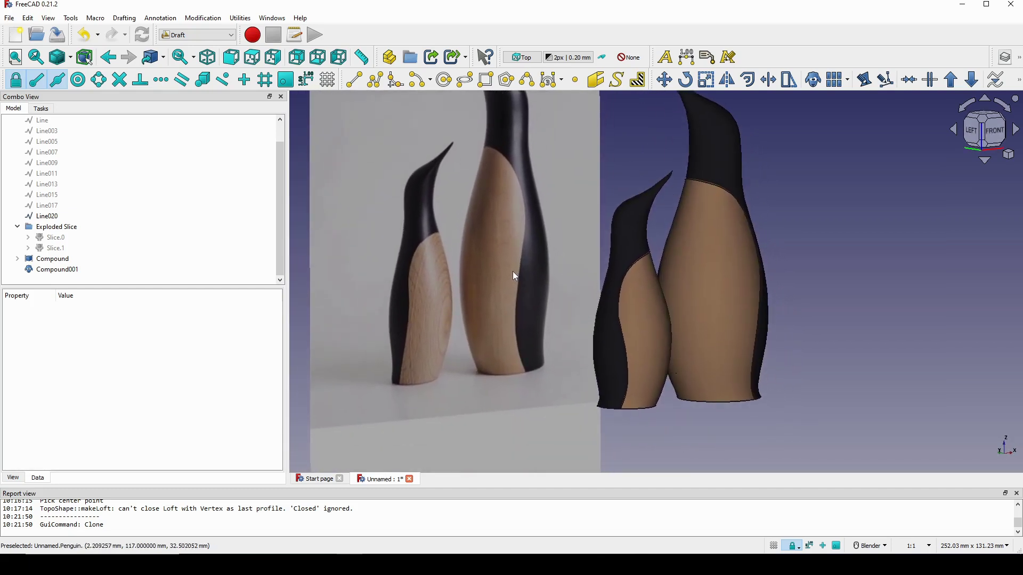
pyautogui.keyDown('shift'); pyautogui.moveTo(506, 296); pyautogui.dragTo(532, 337, button='middle'); pyautogui.keyUp('shift')
pyautogui.scroll(-2, 506, 337)
pyautogui.scroll(1, 514, 357)
pyautogui.scroll(4, 532, 337)
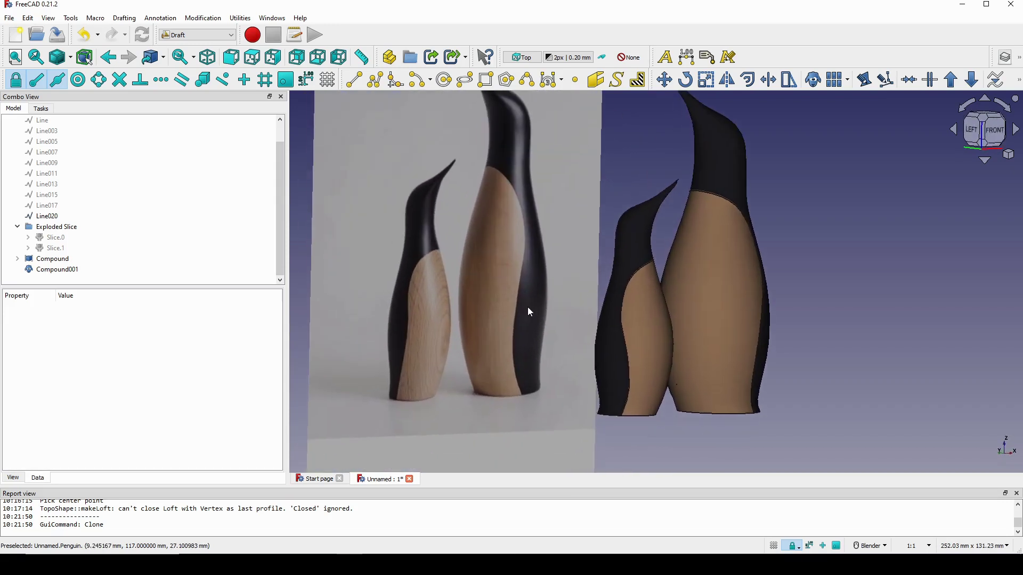
pyautogui.click(526, 307)
pyautogui.keyDown('shift'); pyautogui.moveTo(528, 311); pyautogui.dragTo(516, 328, button='middle'); pyautogui.keyUp('shift')
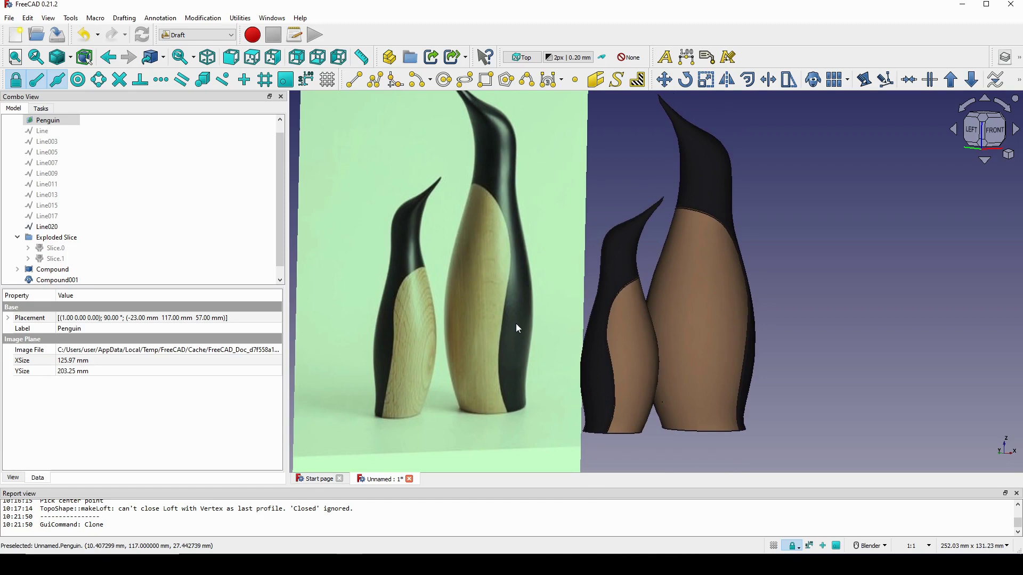
pyautogui.scroll(-2, 515, 328)
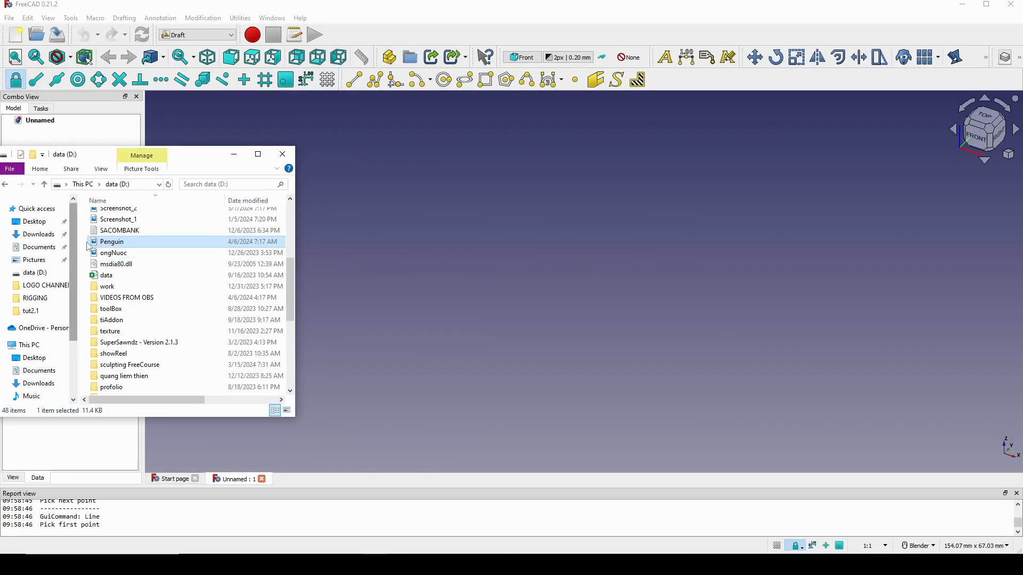
# Import the Penguin image from the data (D:) drive into the empty document and display the axis cross.
pyautogui.moveTo(124, 247); pyautogui.dragTo(488, 271)
pyautogui.click(234, 154)
pyautogui.keyDown('shift'); pyautogui.moveTo(665, 246); pyautogui.dragTo(571, 270, button='middle'); pyautogui.keyUp('shift')
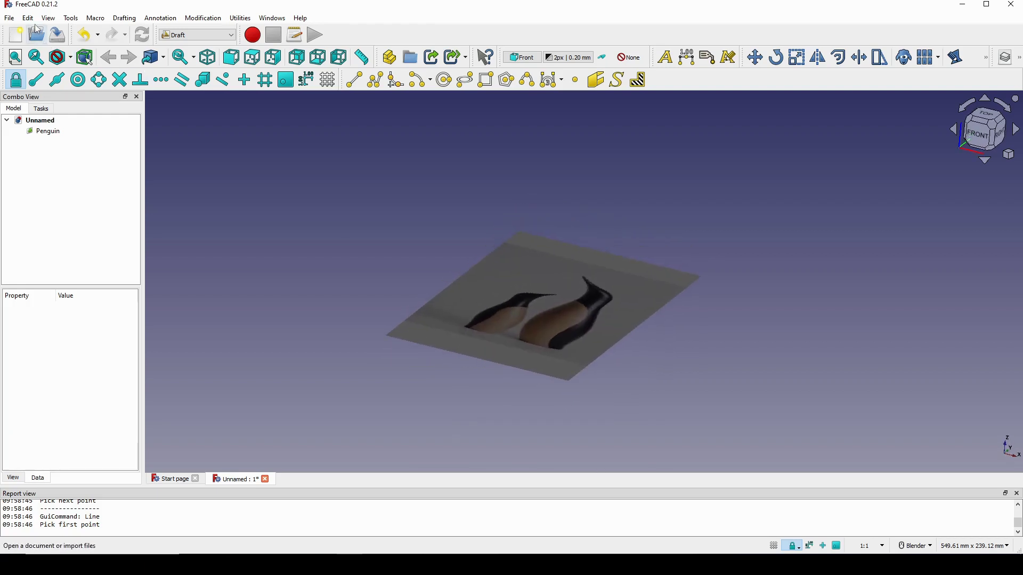
pyautogui.click(48, 18)
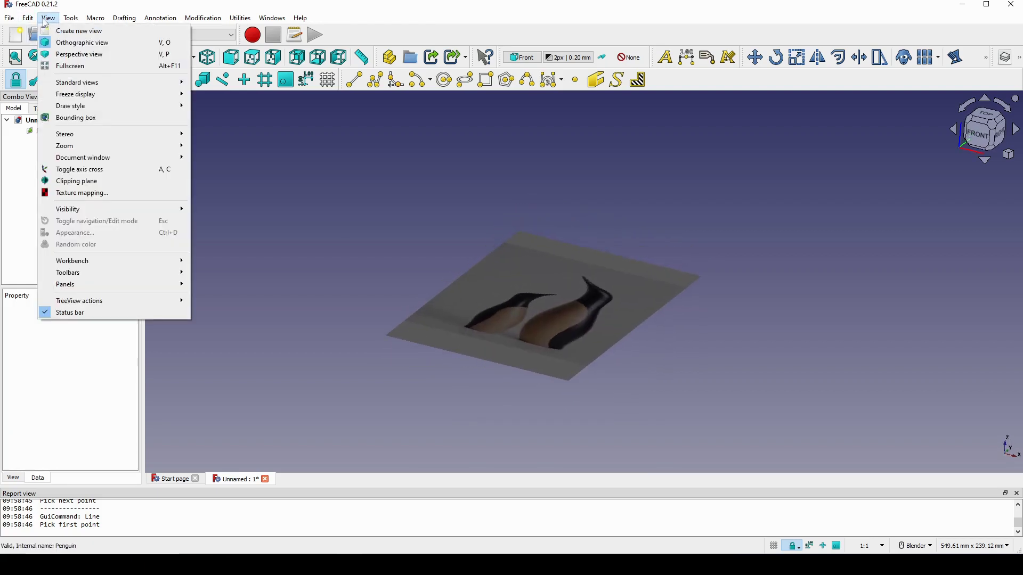
pyautogui.click(107, 171)
# Transform the Penguin image with a 90° rotation increment, rotating it 90° about the X axis to stand upright.
pyautogui.moveTo(622, 259); pyautogui.dragTo(598, 292, button='middle')
pyautogui.click(598, 292)
pyautogui.rightClick(52, 137)
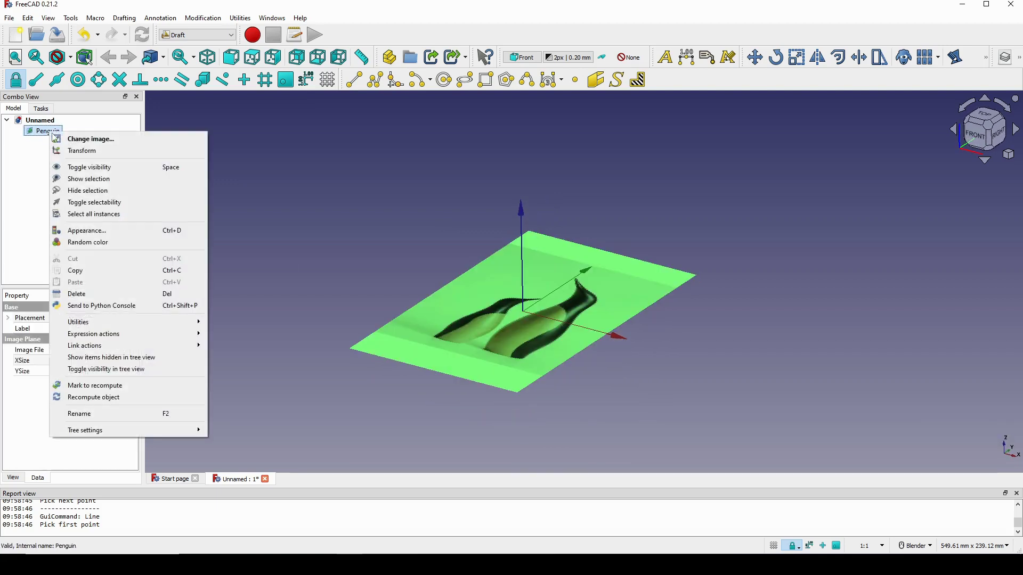
pyautogui.click(66, 151)
pyautogui.click(96, 181)
pyautogui.moveTo(96, 181); pyautogui.dragTo(53, 178)
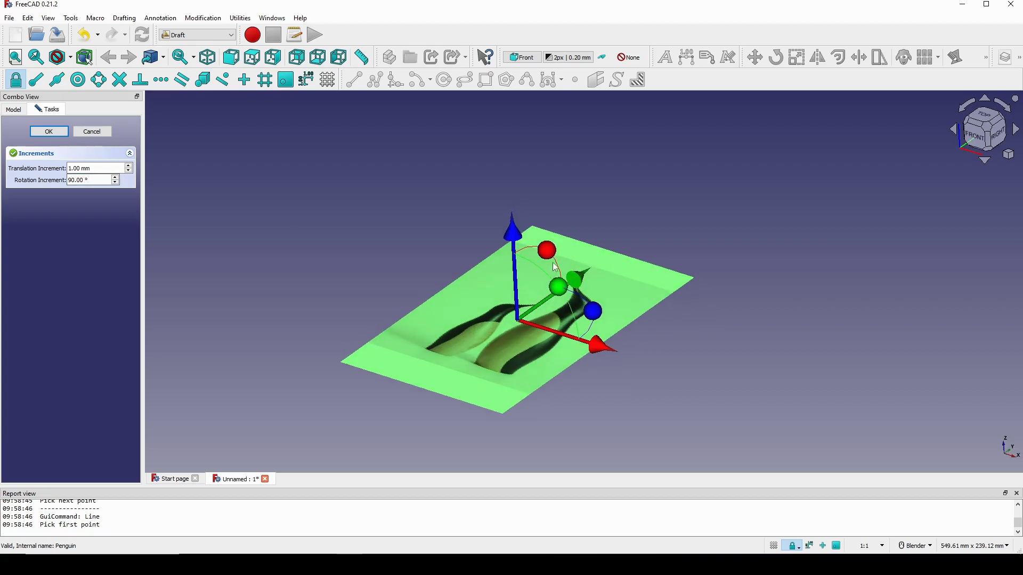
pyautogui.moveTo(552, 246); pyautogui.dragTo(481, 258)
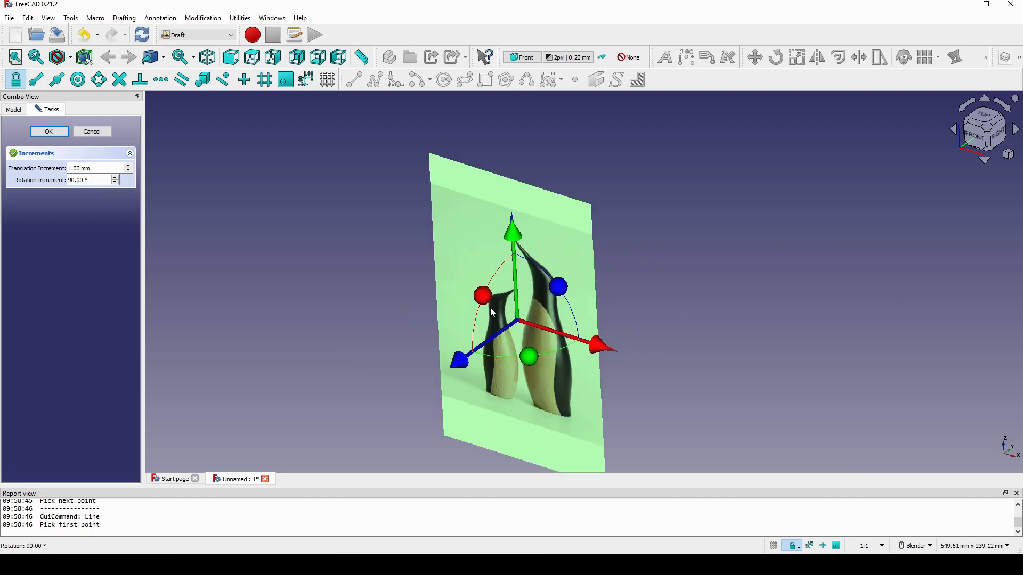
# Move the Penguin image 117 mm back from the origin along Y and raise it 57 mm.
pyautogui.scroll(2, 447, 373)
pyautogui.moveTo(472, 354); pyautogui.dragTo(661, 264)
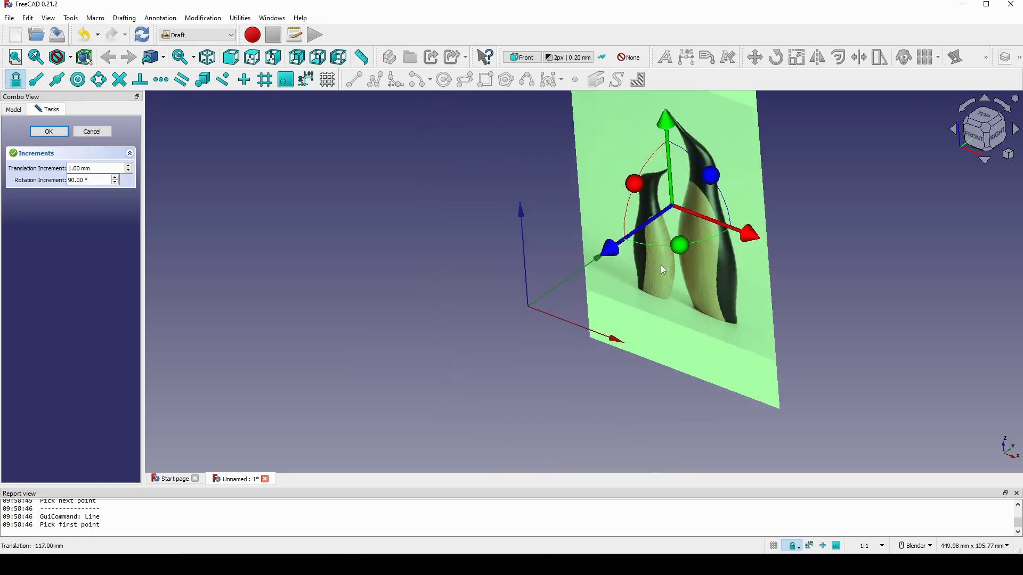
pyautogui.press('1')
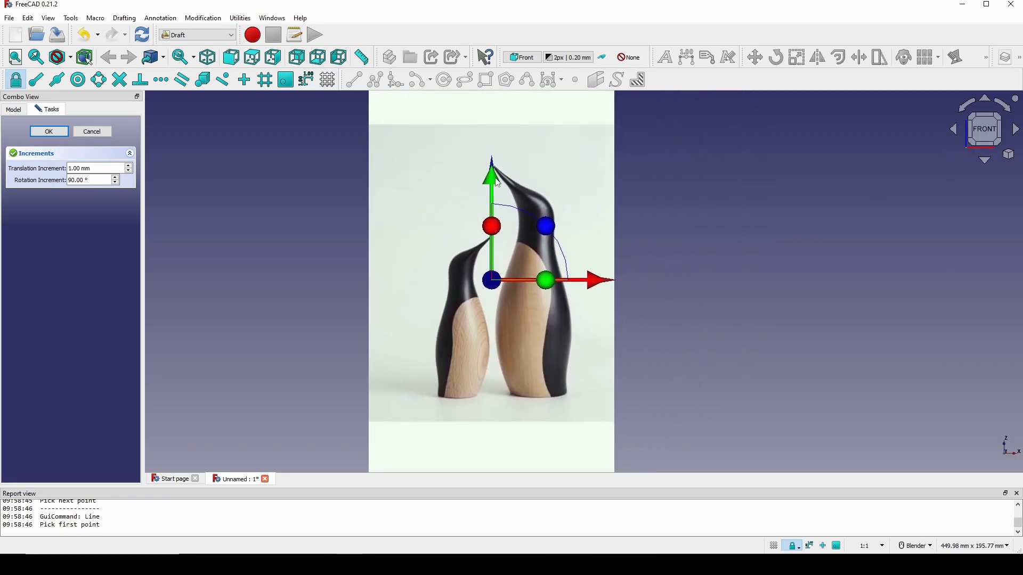
pyautogui.moveTo(498, 183); pyautogui.dragTo(516, 178)
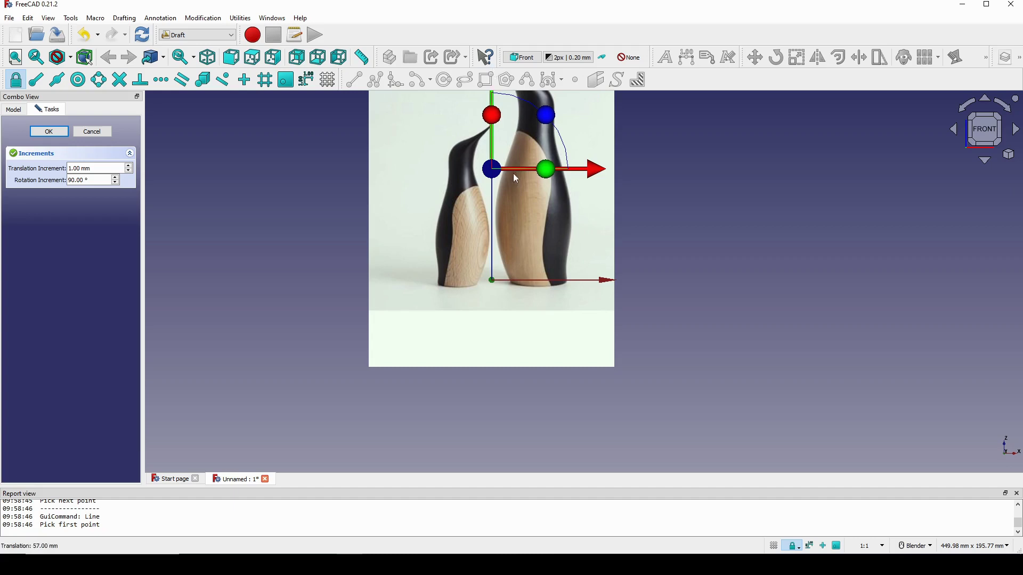
# Shift the image 23 mm in the negative X direction to centre the large penguin on the vertical axis, and accept the transform.
pyautogui.scroll(4, 496, 274)
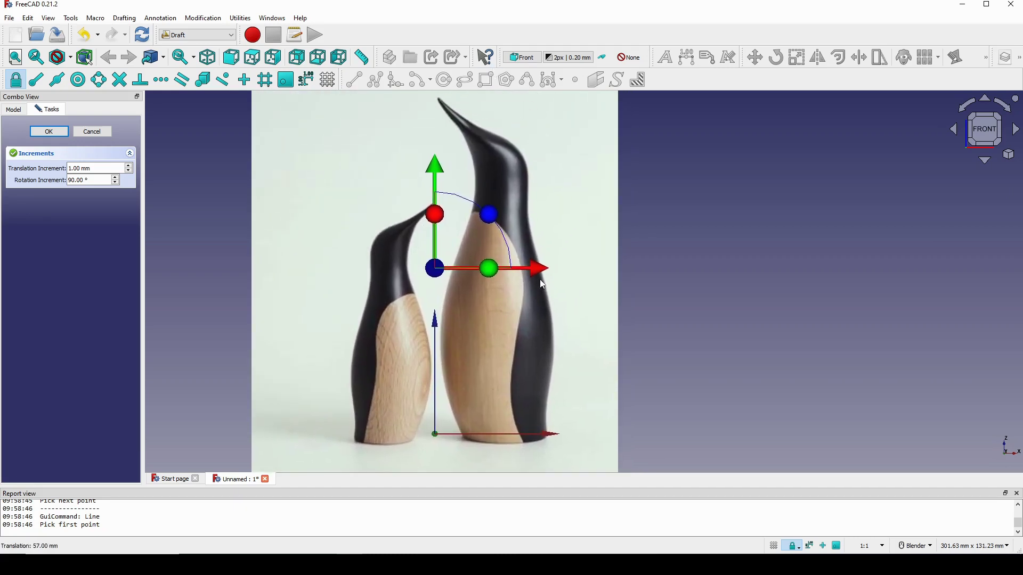
pyautogui.scroll(-4, 559, 263)
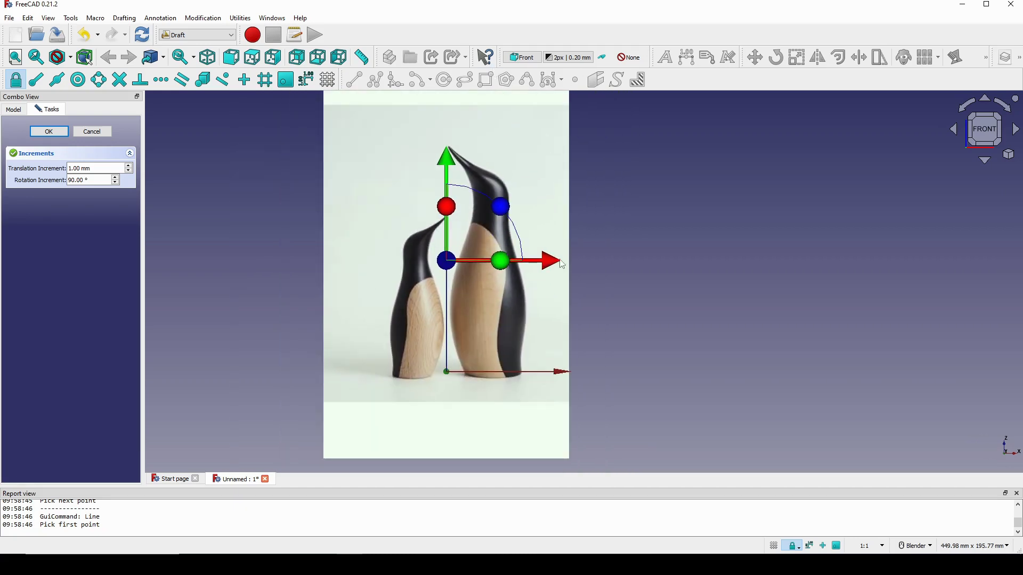
pyautogui.scroll(2, 562, 265)
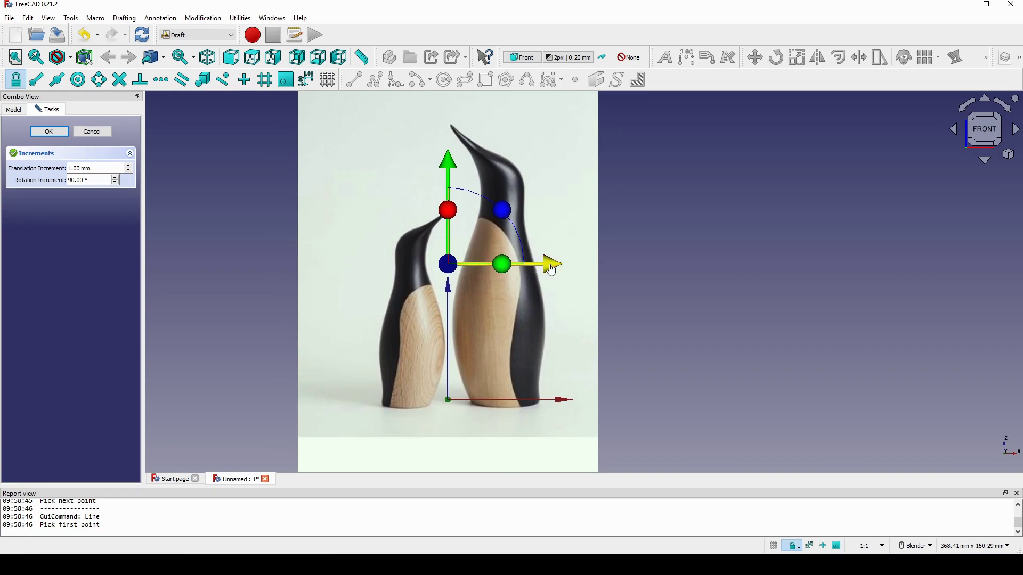
pyautogui.moveTo(552, 270); pyautogui.dragTo(470, 255)
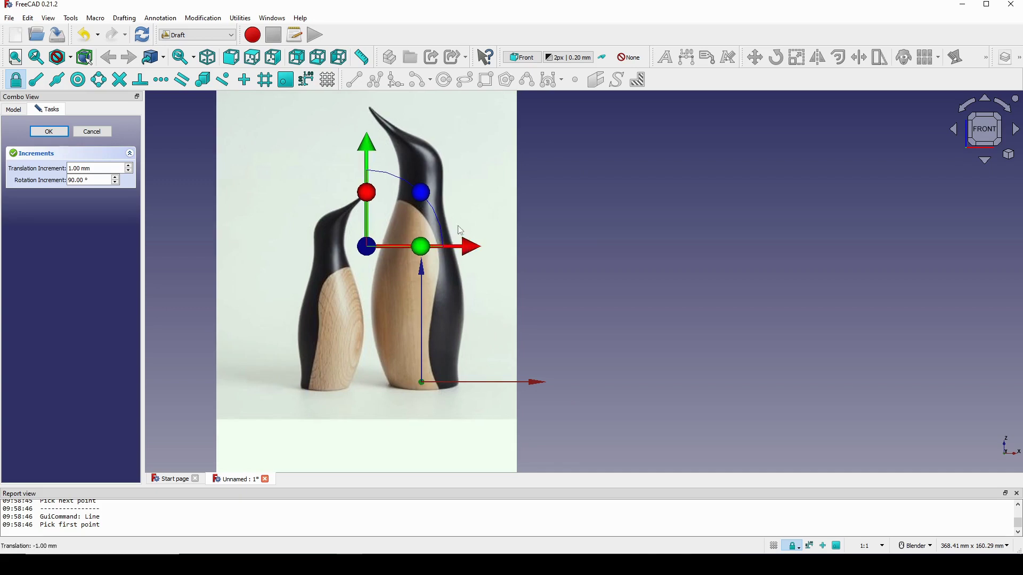
pyautogui.keyDown('shift'); pyautogui.moveTo(461, 230); pyautogui.dragTo(489, 249, button='middle'); pyautogui.keyUp('shift')
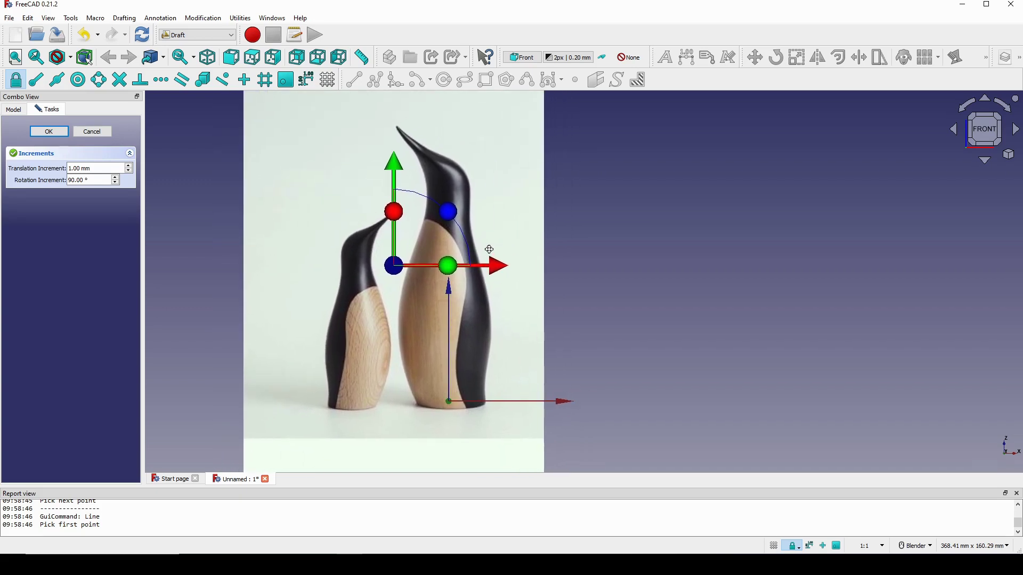
pyautogui.click(48, 132)
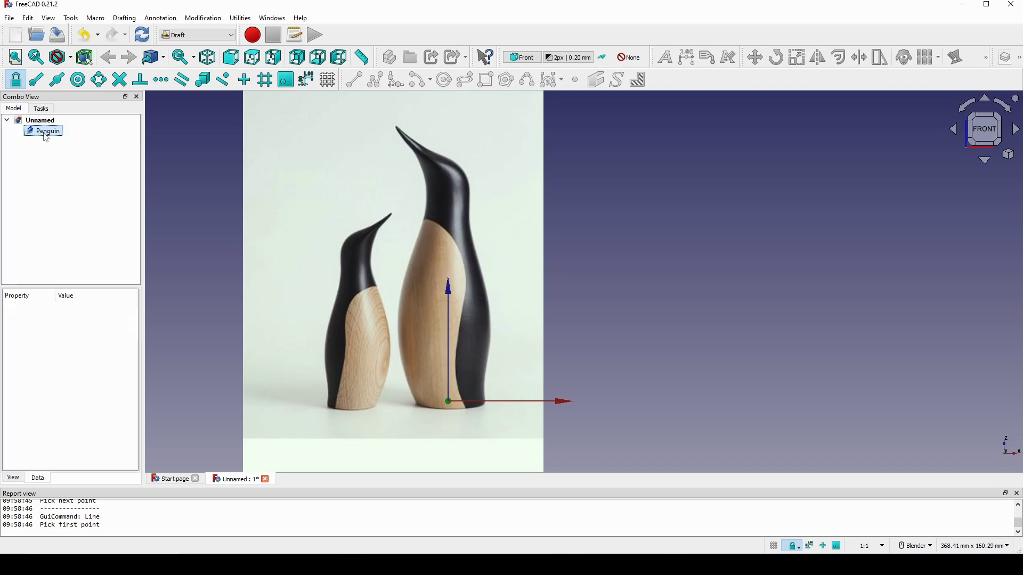
# Deselect the Penguin image and choose the Draft workbench.
pyautogui.scroll(2, 501, 312)
pyautogui.keyDown('shift'); pyautogui.moveTo(501, 309); pyautogui.dragTo(557, 294, button='middle'); pyautogui.keyUp('shift')
pyautogui.click(619, 276)
pyautogui.click(201, 36)
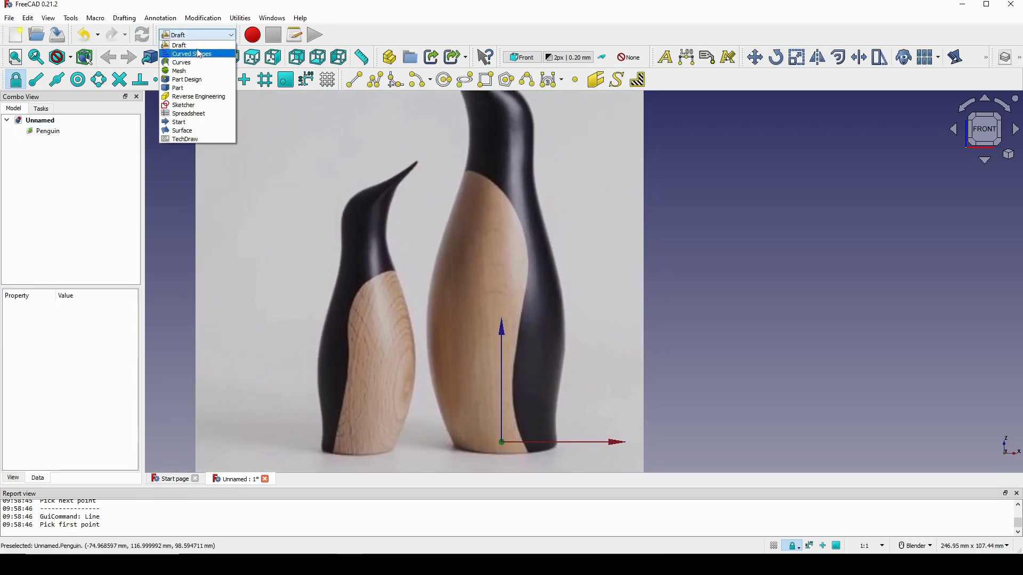
pyautogui.click(200, 44)
# Toggle the drafting grid display.
pyautogui.keyDown('shift'); pyautogui.moveTo(715, 247); pyautogui.dragTo(689, 242, button='middle'); pyautogui.keyUp('shift')
pyautogui.scroll(-3, 684, 240)
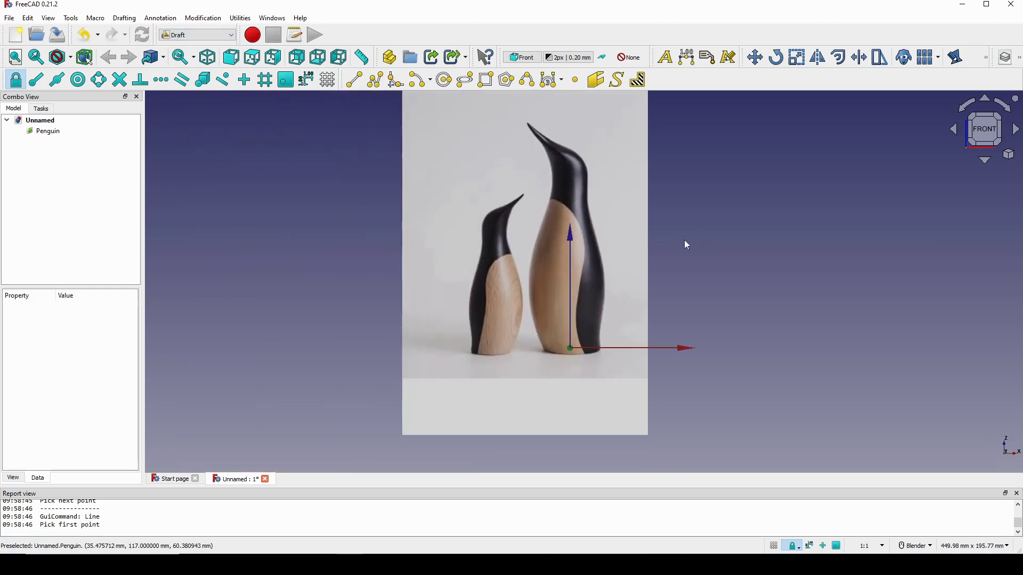
pyautogui.scroll(3, 684, 240)
pyautogui.keyDown('shift'); pyautogui.moveTo(524, 234); pyautogui.dragTo(542, 238, button='middle'); pyautogui.keyUp('shift')
pyautogui.scroll(-1, 541, 238)
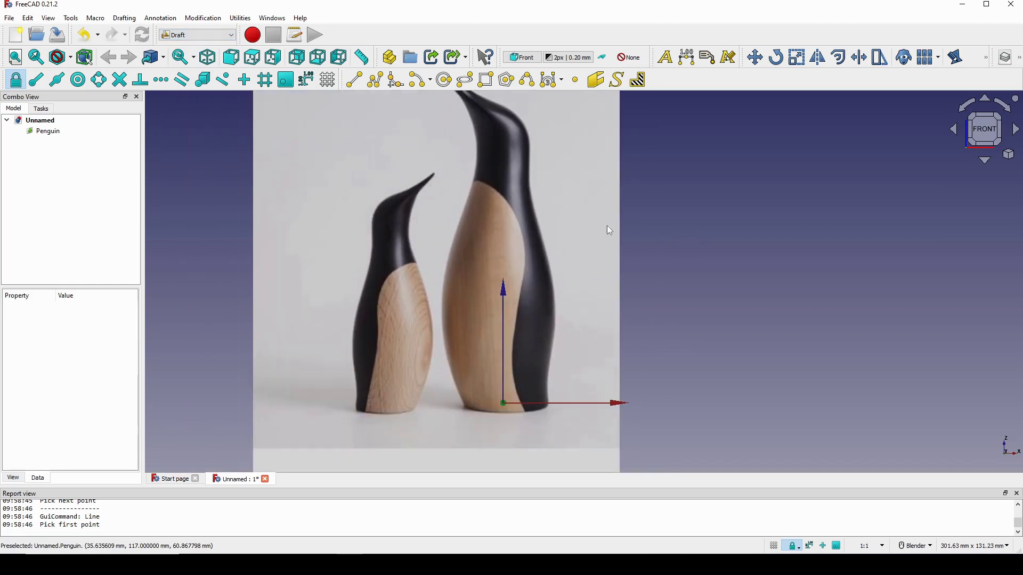
pyautogui.keyDown('shift'); pyautogui.moveTo(606, 228); pyautogui.dragTo(591, 237, button='middle'); pyautogui.keyUp('shift')
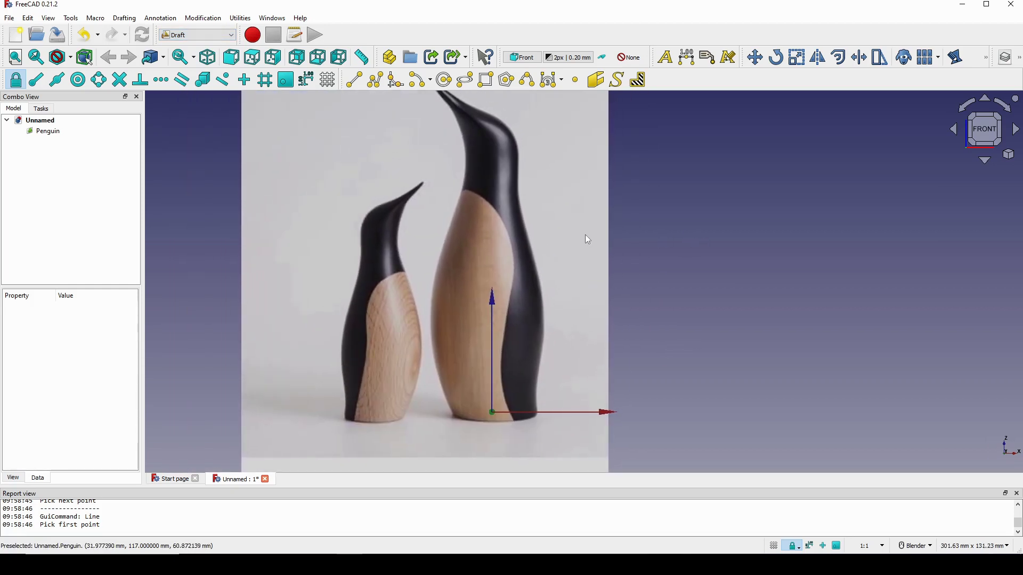
pyautogui.click(774, 547)
pyautogui.scroll(-5, 596, 373)
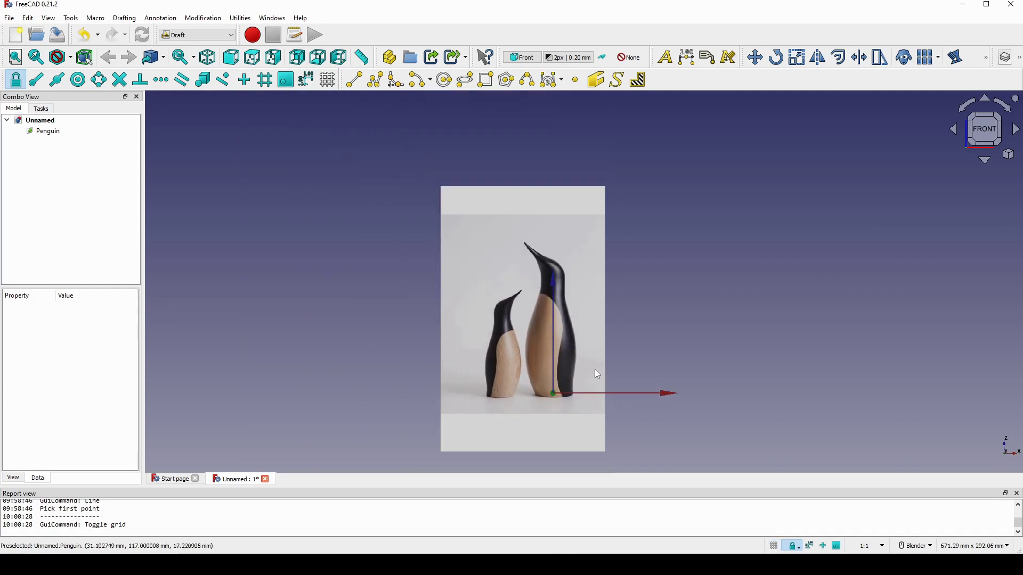
# Set the working plane to Front (XZ) and display the drafting grid over the penguin photo.
pyautogui.moveTo(594, 369)
pyautogui.mouseDown(button='middle')
pyautogui.moveTo(566, 405)
pyautogui.moveTo(582, 368)
pyautogui.moveTo(591, 369)
pyautogui.mouseUp(button='middle')
pyautogui.click(984, 129)
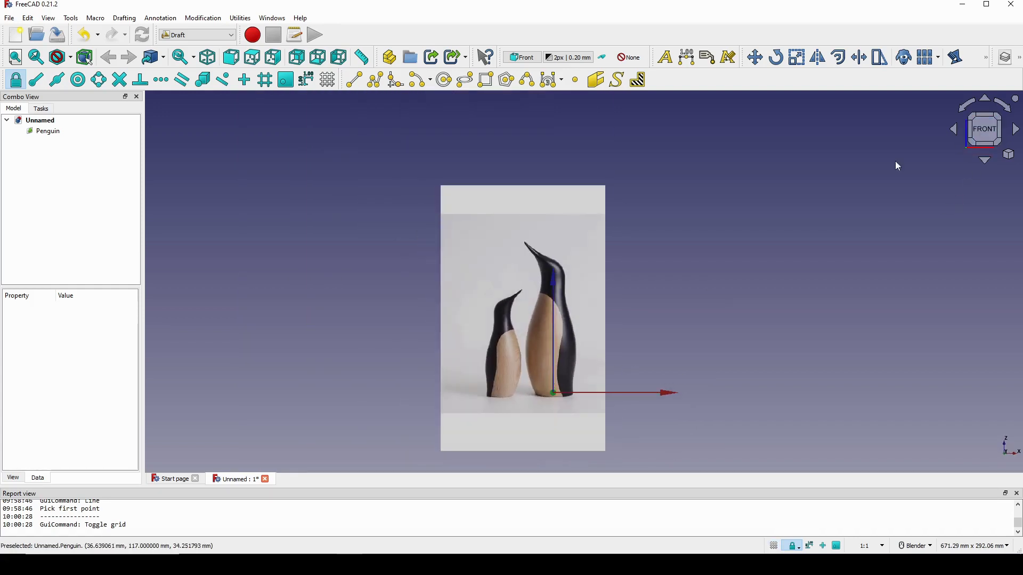
pyautogui.scroll(1, 676, 232)
pyautogui.keyDown('shift'); pyautogui.moveTo(589, 222); pyautogui.dragTo(604, 206, button='middle'); pyautogui.keyUp('shift')
pyautogui.click(244, 20)
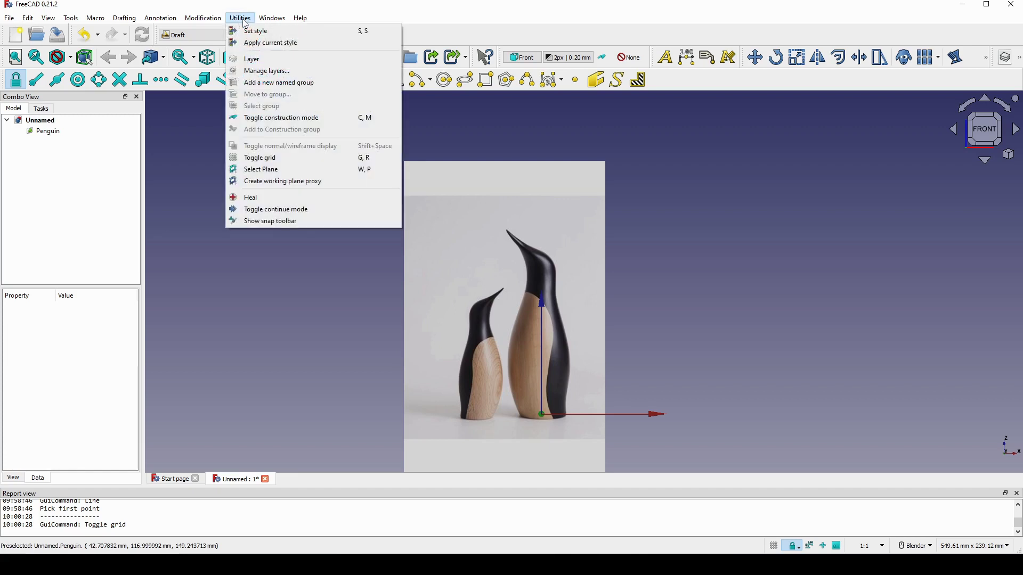
pyautogui.click(279, 169)
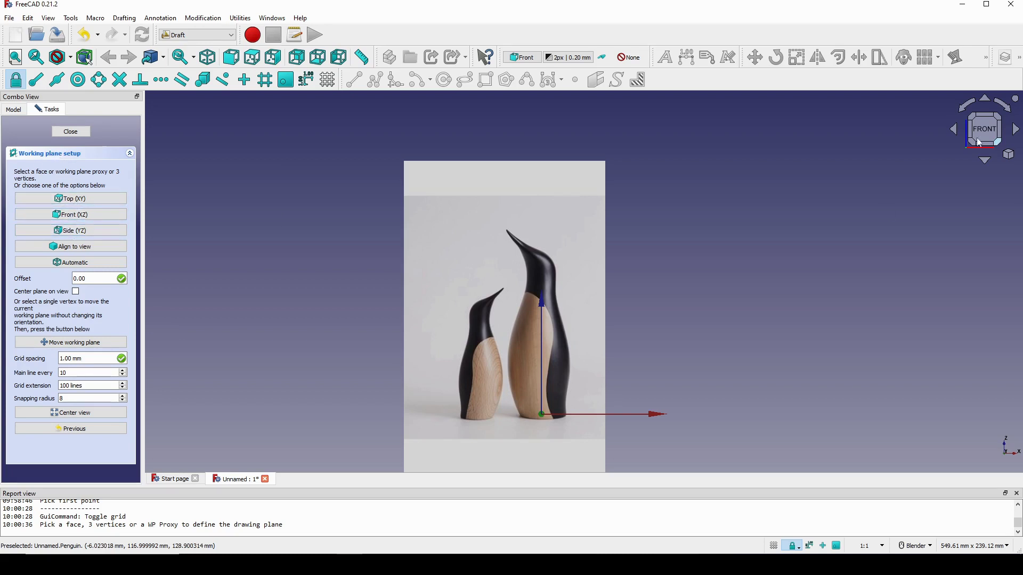
pyautogui.click(61, 216)
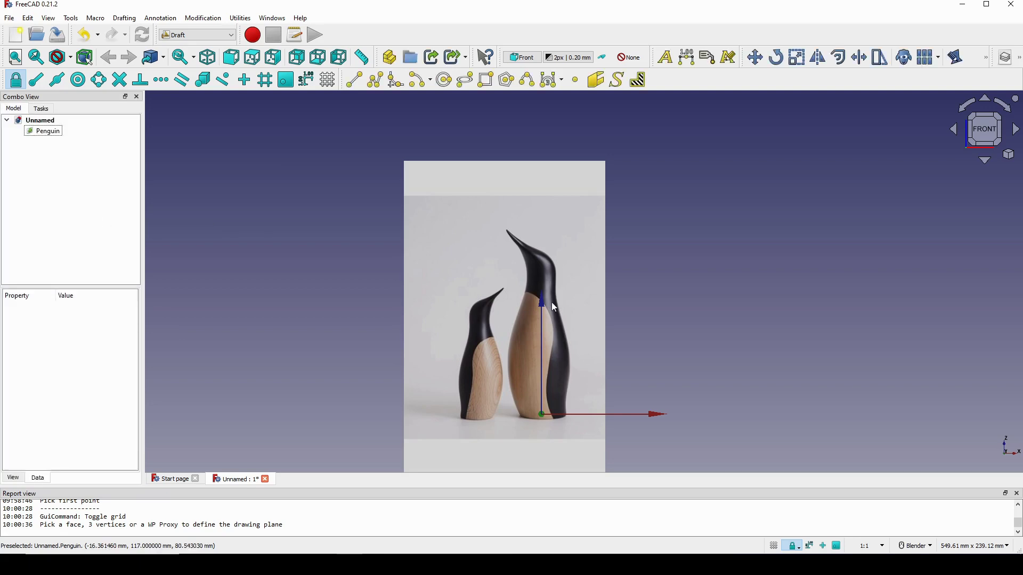
pyautogui.keyDown('shift'); pyautogui.moveTo(552, 302); pyautogui.dragTo(540, 267, button='middle'); pyautogui.keyUp('shift')
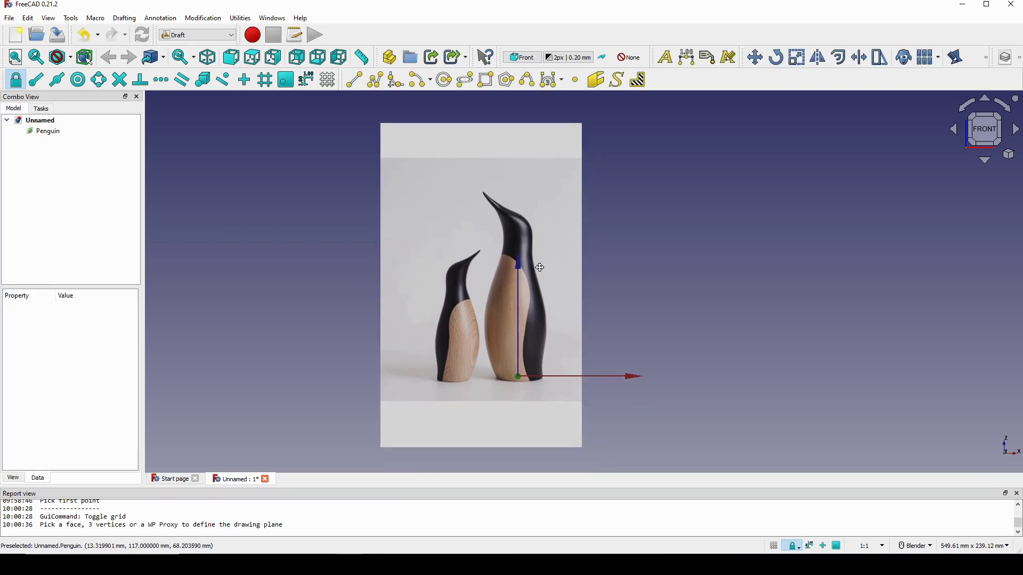
pyautogui.click(774, 547)
# Draw a horizontal Draft line along the X axis across the full width of the large penguin's base.
pyautogui.scroll(5, 541, 376)
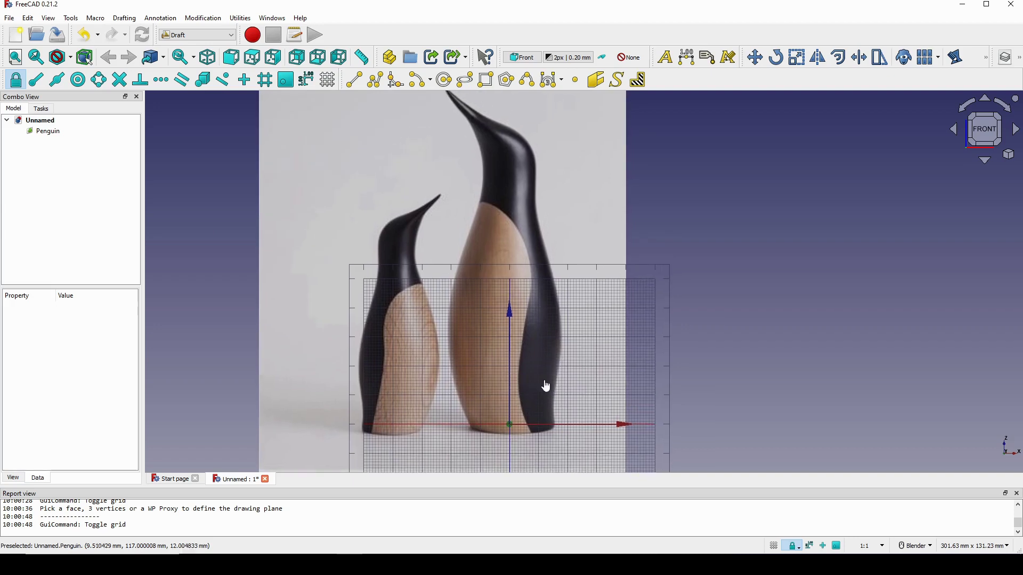
pyautogui.scroll(5, 697, 309)
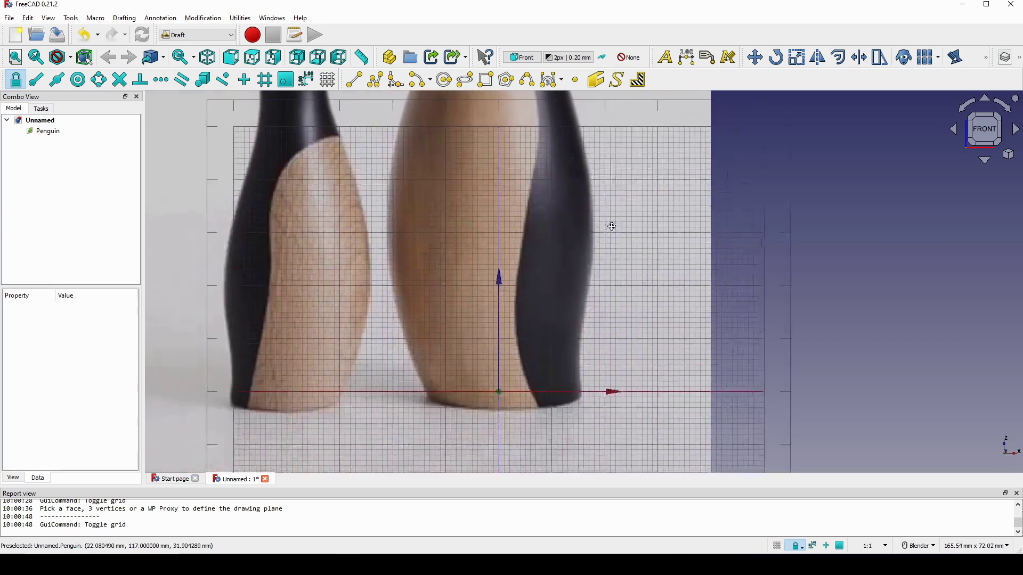
pyautogui.keyDown('shift'); pyautogui.moveTo(610, 224); pyautogui.dragTo(604, 246, button='middle'); pyautogui.keyUp('shift')
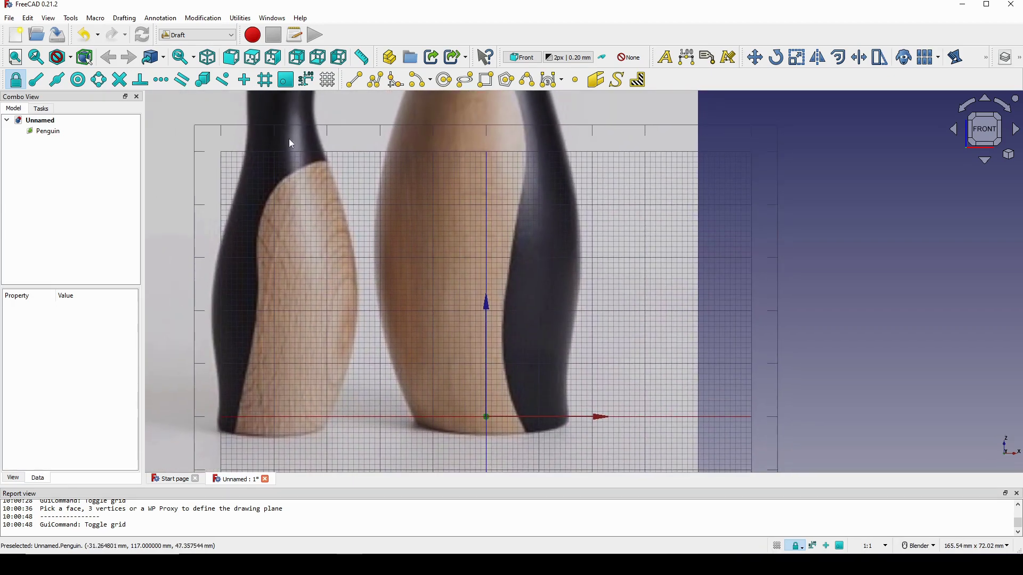
pyautogui.click(354, 80)
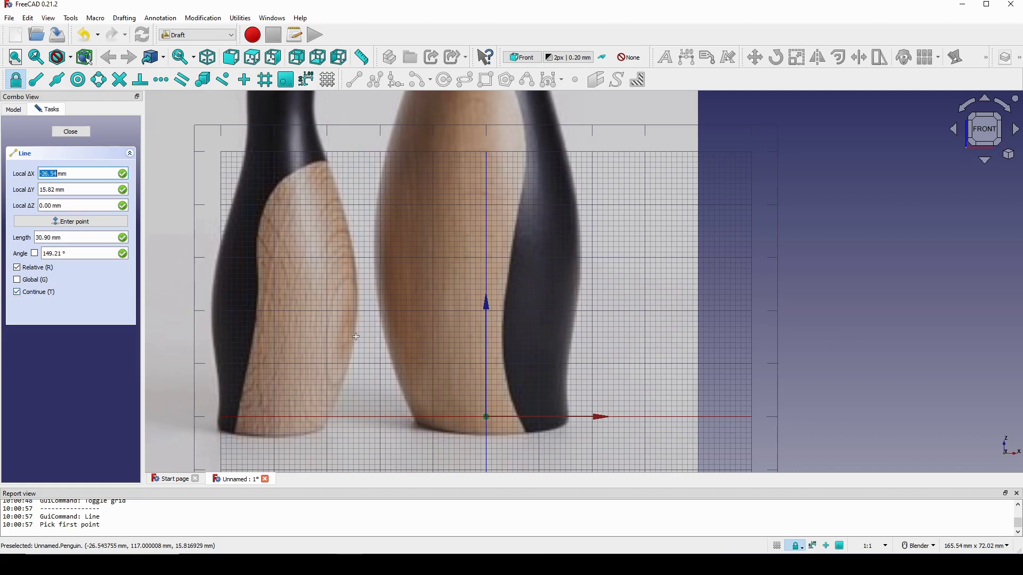
pyautogui.click(419, 422)
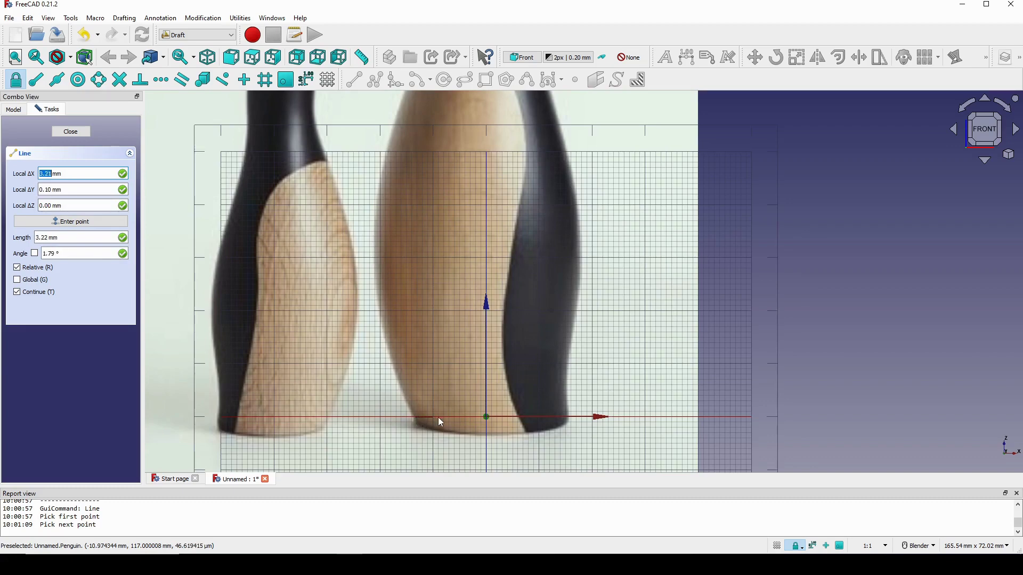
pyautogui.click(573, 421)
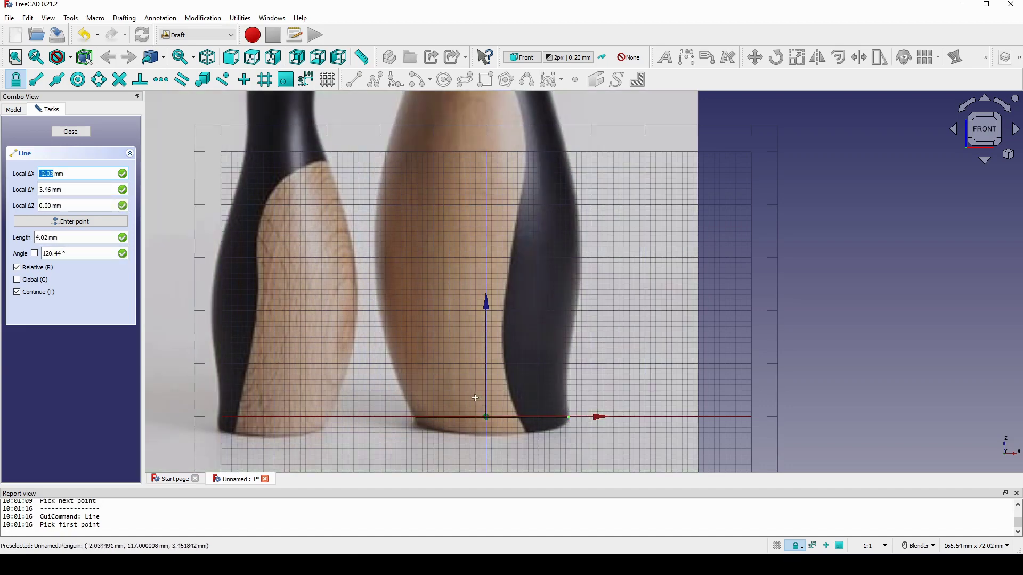
# Draw two horizontal Draft lines across the full width of the large penguin's body, at heights of about 20 mm and 40 mm.
pyautogui.keyDown('shift'); pyautogui.moveTo(565, 303); pyautogui.dragTo(557, 335, button='middle'); pyautogui.keyUp('shift')
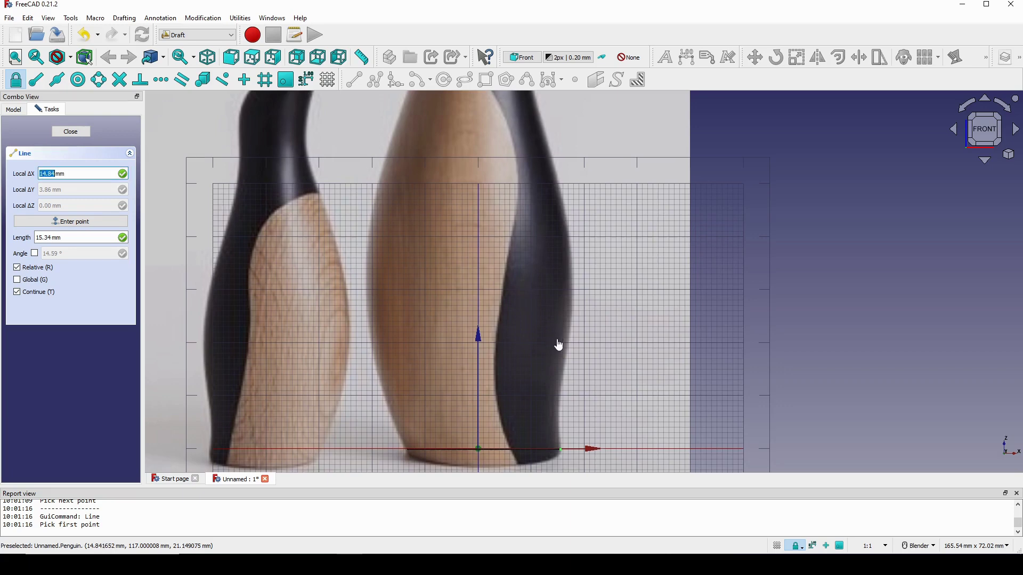
pyautogui.click(372, 342)
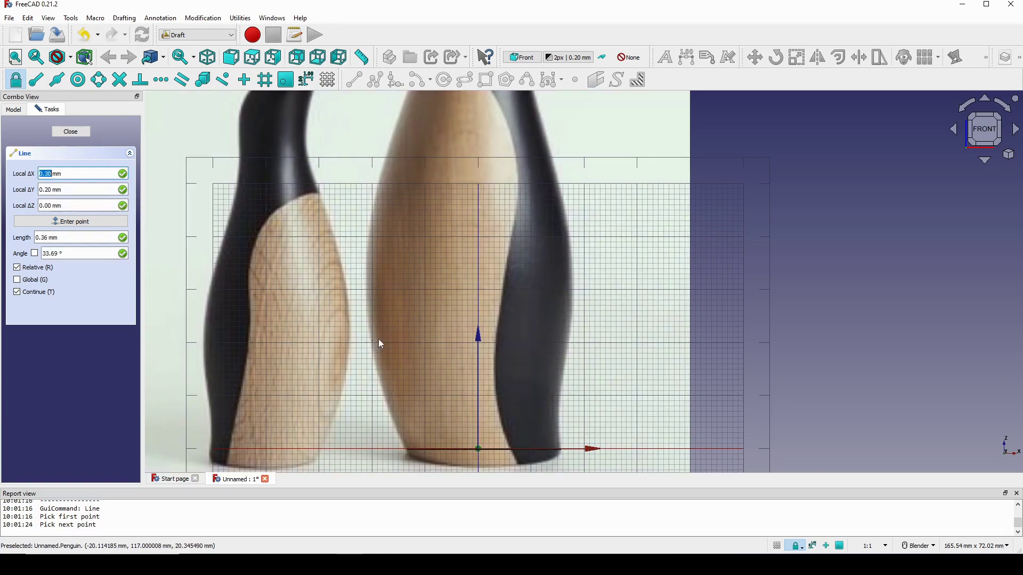
pyautogui.click(570, 342)
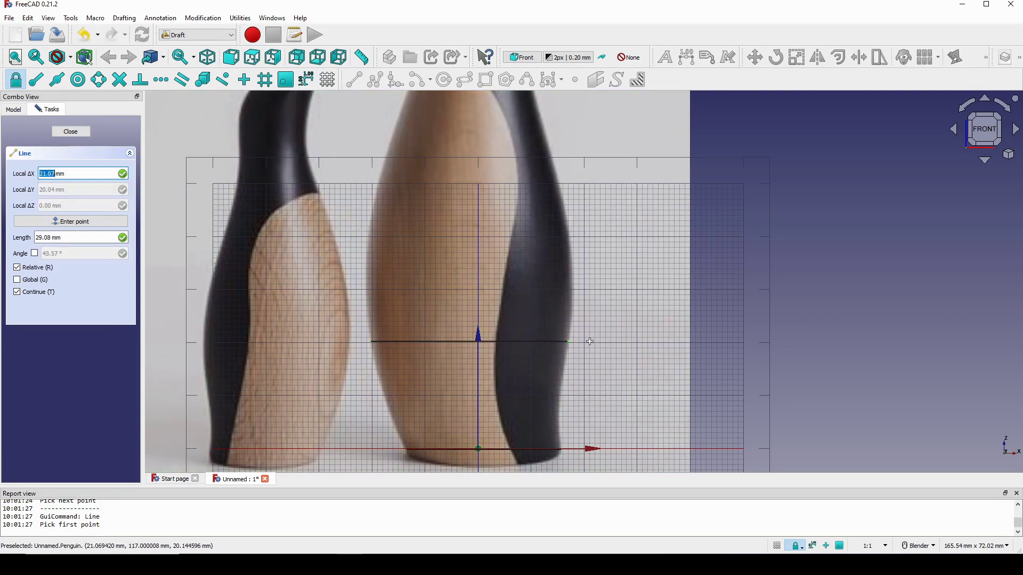
pyautogui.press('shift')
pyautogui.keyDown('shift'); pyautogui.moveTo(536, 292); pyautogui.dragTo(522, 367, button='middle'); pyautogui.keyUp('shift')
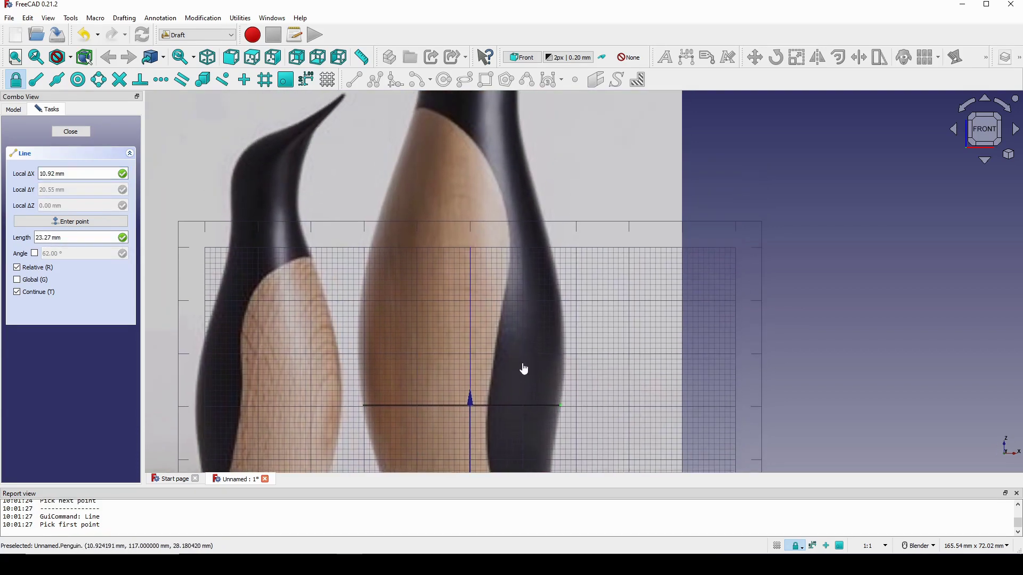
pyautogui.click(360, 300)
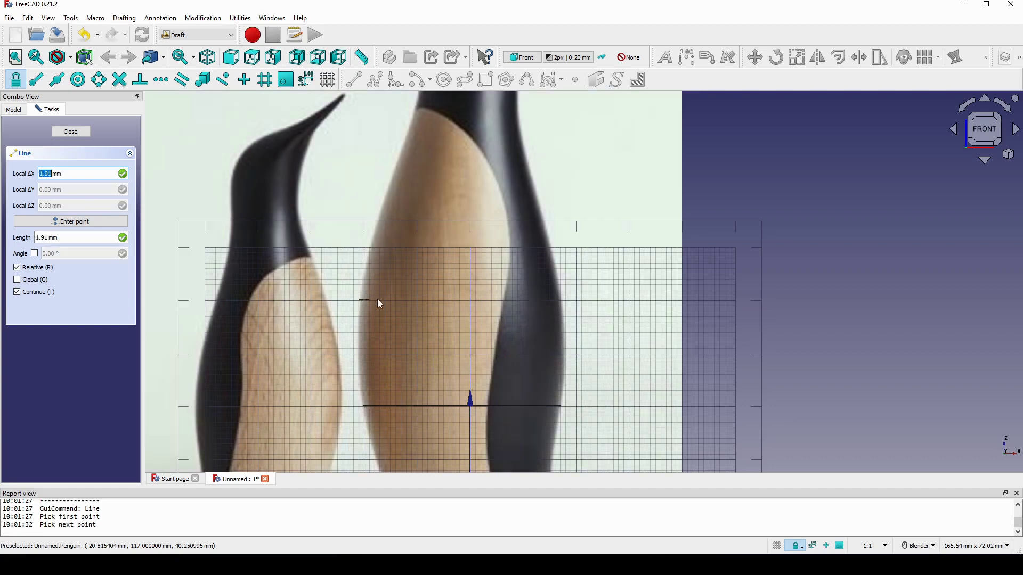
pyautogui.click(562, 303)
# Draw a horizontal line across the large penguin's upper belly at a height of about 62 mm.
pyautogui.scroll(-3, 564, 298)
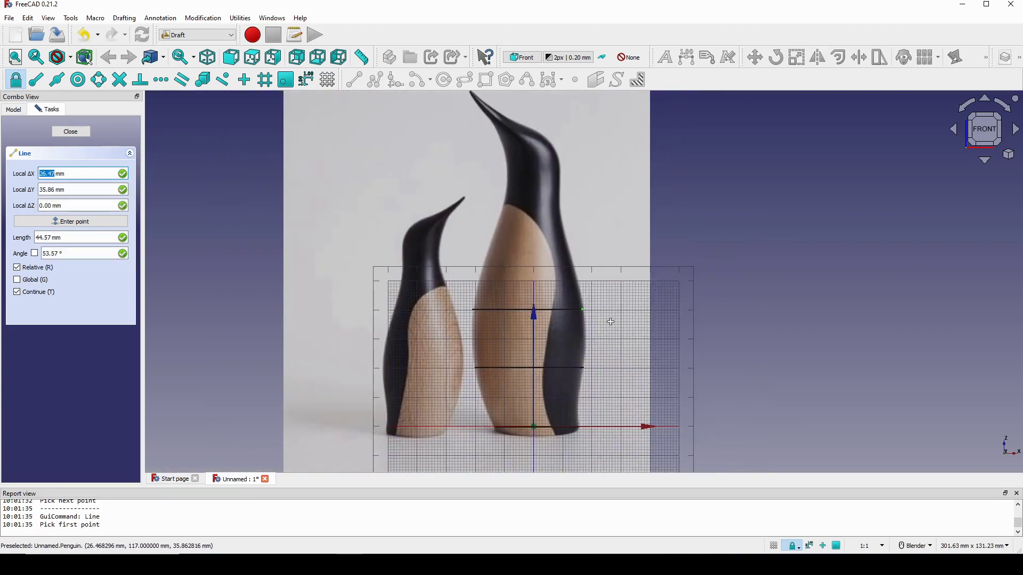
pyautogui.scroll(2, 566, 266)
pyautogui.keyDown('shift'); pyautogui.moveTo(566, 266); pyautogui.dragTo(562, 362, button='middle'); pyautogui.keyUp('shift')
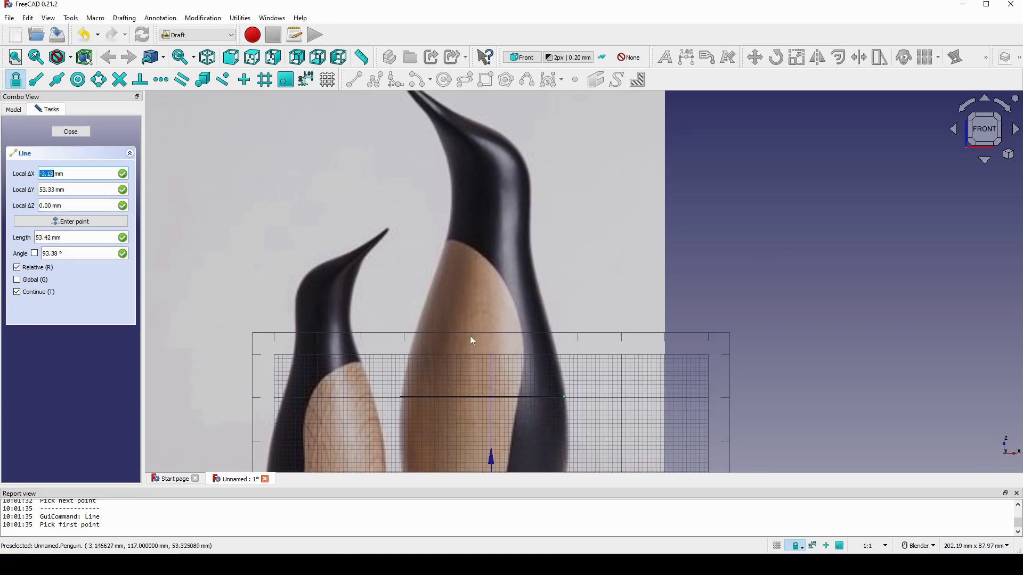
pyautogui.click(427, 304)
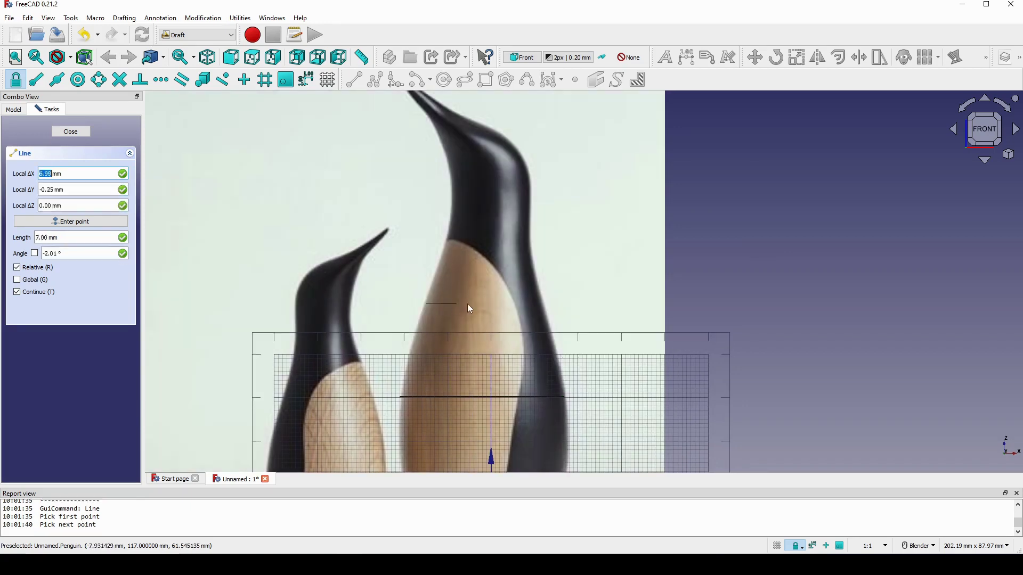
pyautogui.click(539, 302)
# Draw a horizontal line across the large penguin's neck at the top of the wooden belly, about 76 mm high.
pyautogui.scroll(1, 536, 239)
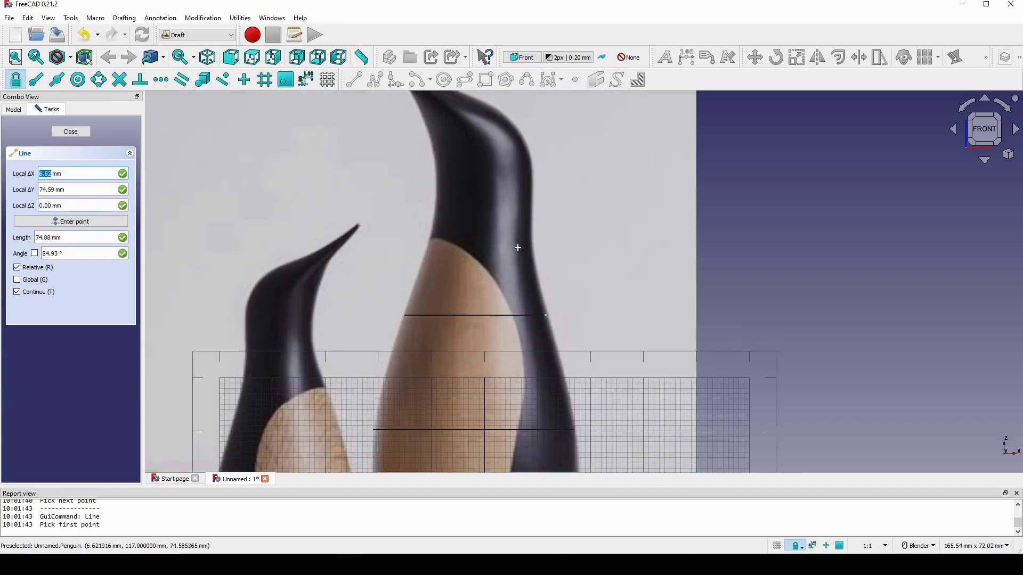
pyautogui.scroll(2, 518, 248)
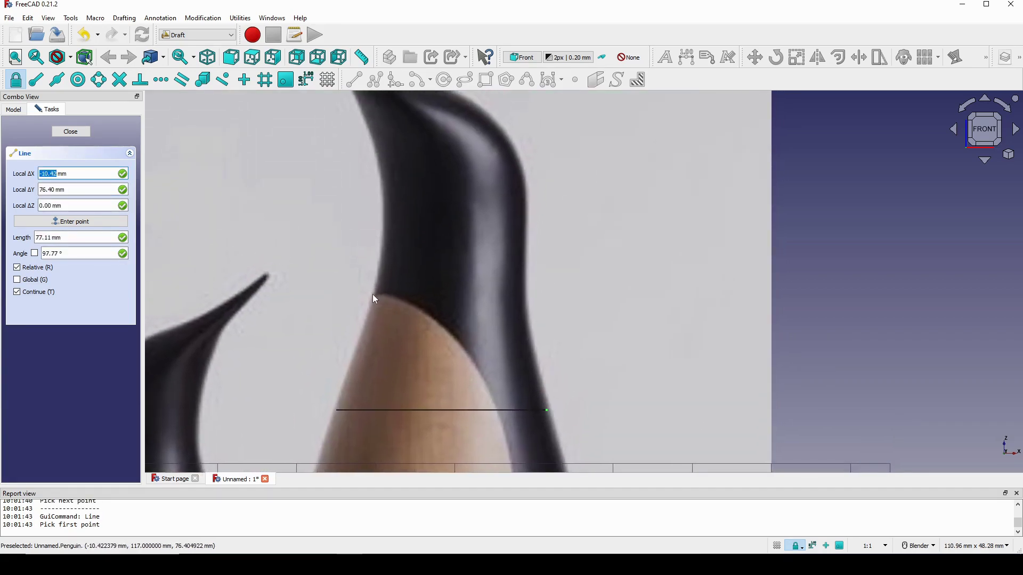
pyautogui.click(372, 295)
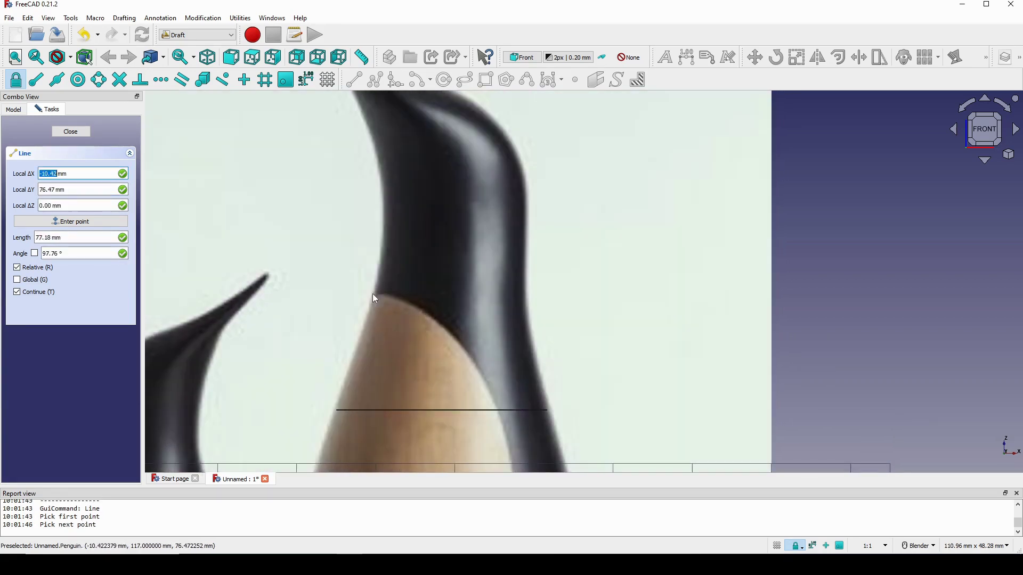
pyautogui.click(528, 296)
# Draw a slanted line across the large penguin's head, from the front of the throat up to the back of the head.
pyautogui.scroll(-1, 498, 283)
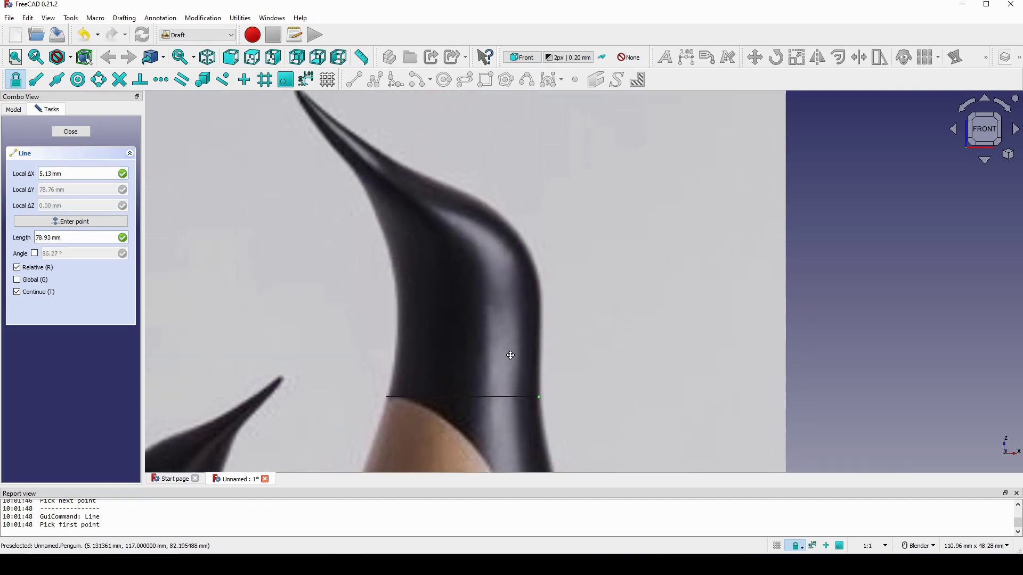
pyautogui.keyDown('shift'); pyautogui.moveTo(511, 355); pyautogui.dragTo(514, 402, button='middle'); pyautogui.keyUp('shift')
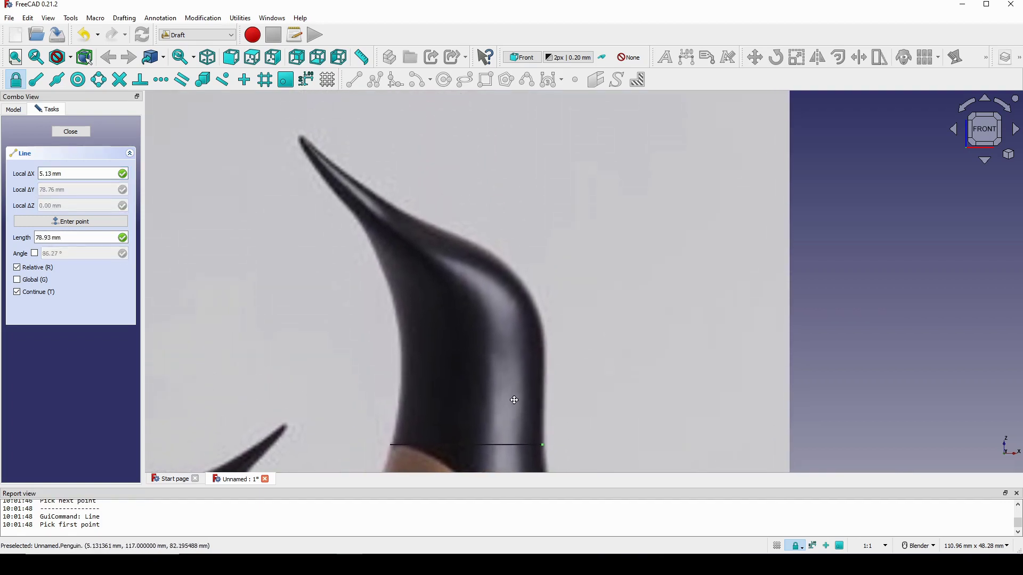
pyautogui.click(402, 359)
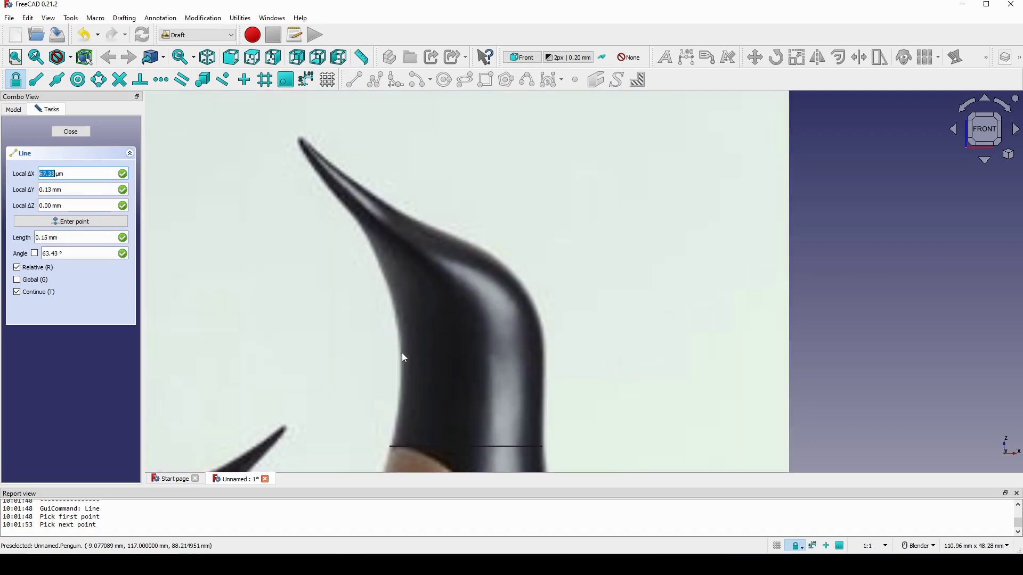
pyautogui.click(519, 283)
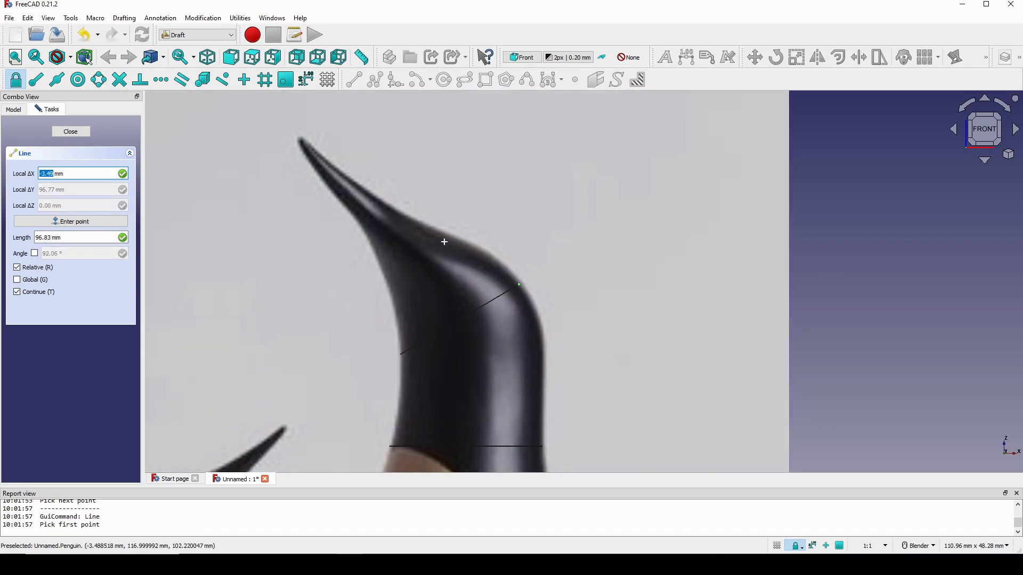
# Draw two slanted lines across the front of the large penguin's head, one before the beak and one at the beak's base.
pyautogui.keyDown('shift'); pyautogui.moveTo(441, 240); pyautogui.dragTo(485, 272, button='middle'); pyautogui.keyUp('shift')
pyautogui.scroll(4, 479, 306)
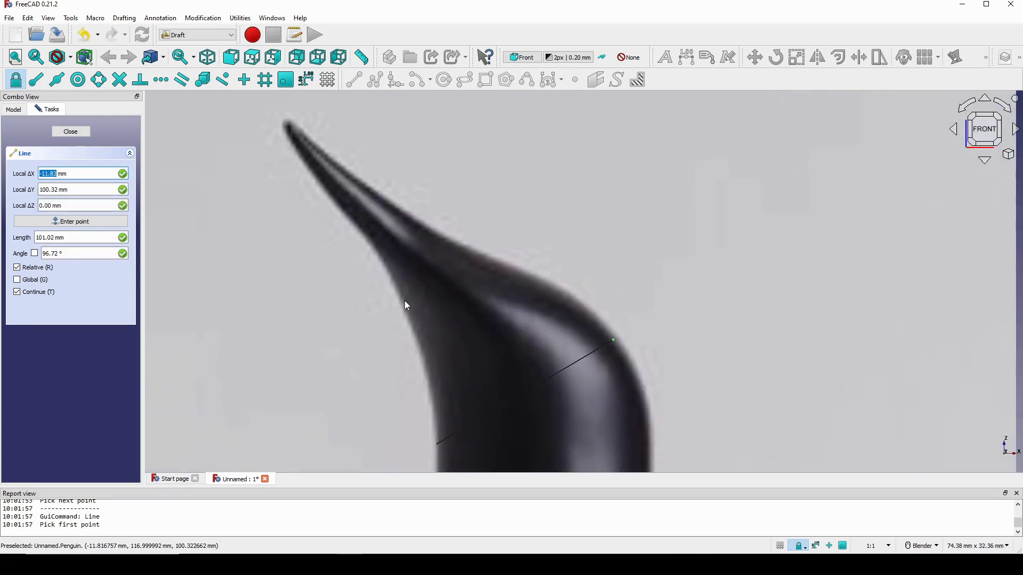
pyautogui.click(405, 315)
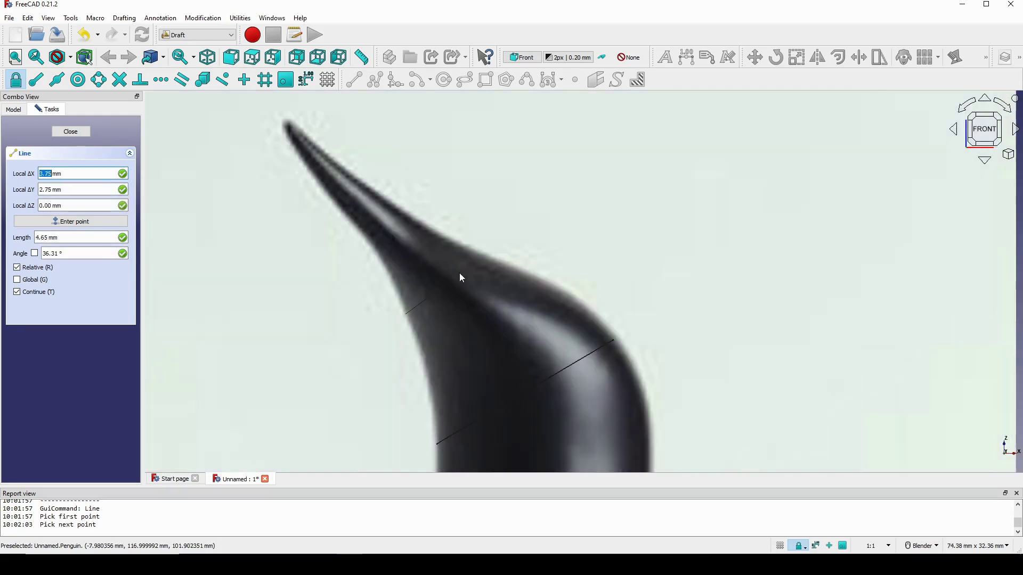
pyautogui.click(467, 251)
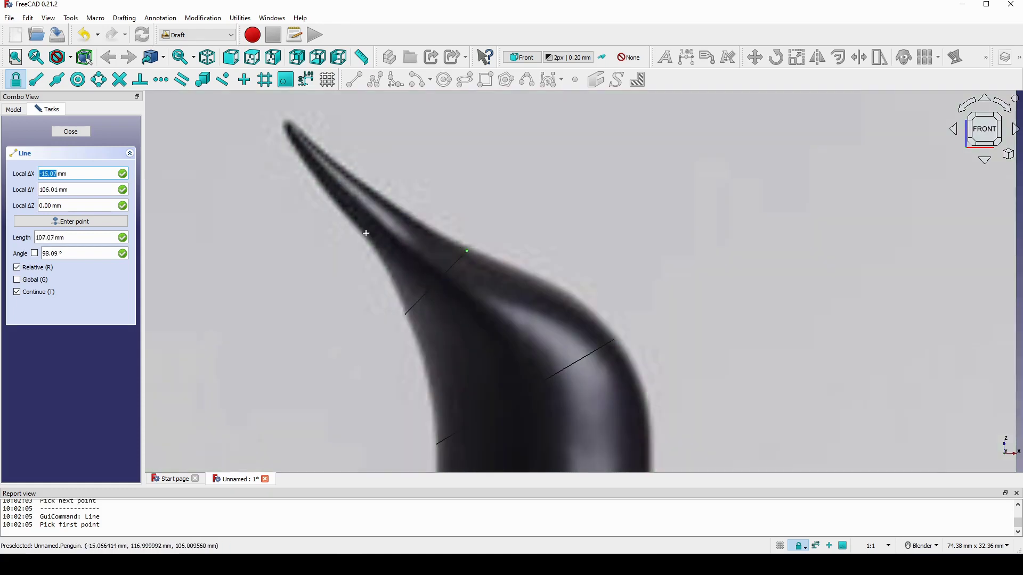
pyautogui.click(363, 235)
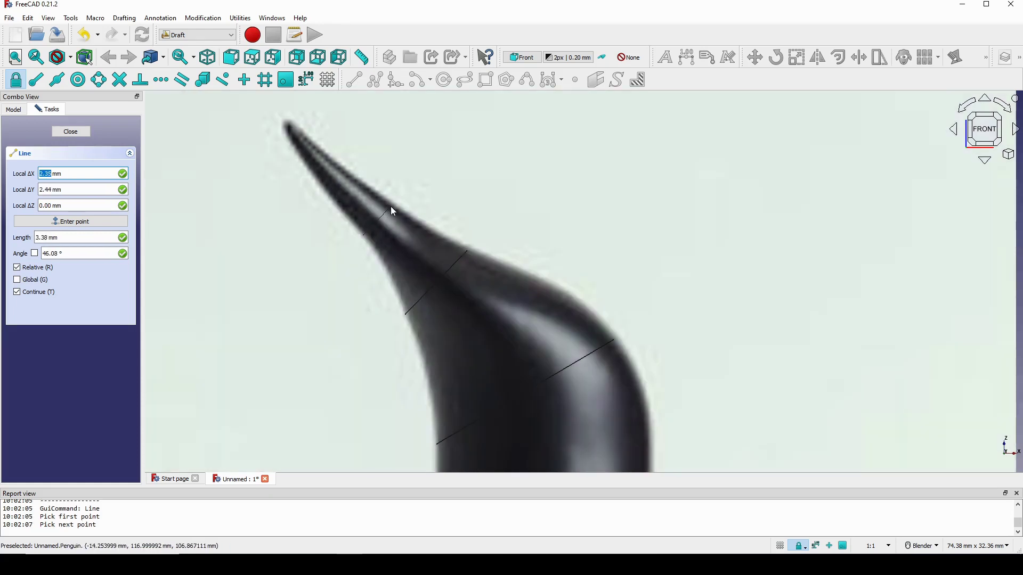
pyautogui.click(393, 207)
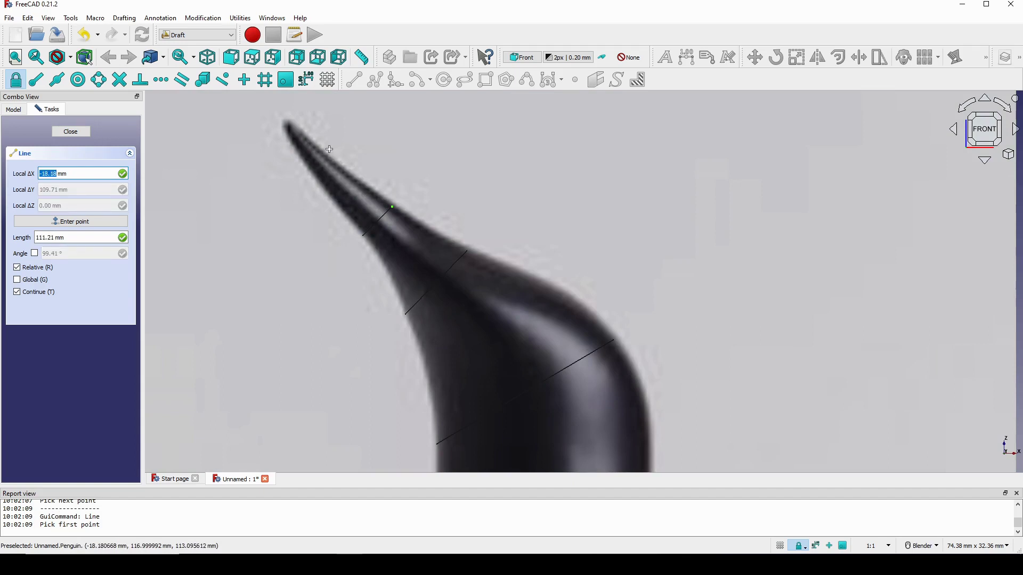
# Draw a slanted line about 2.2 mm long across the middle of the large penguin's beak and finish the Line command.
pyautogui.scroll(-2, 430, 252)
pyautogui.scroll(1, 429, 252)
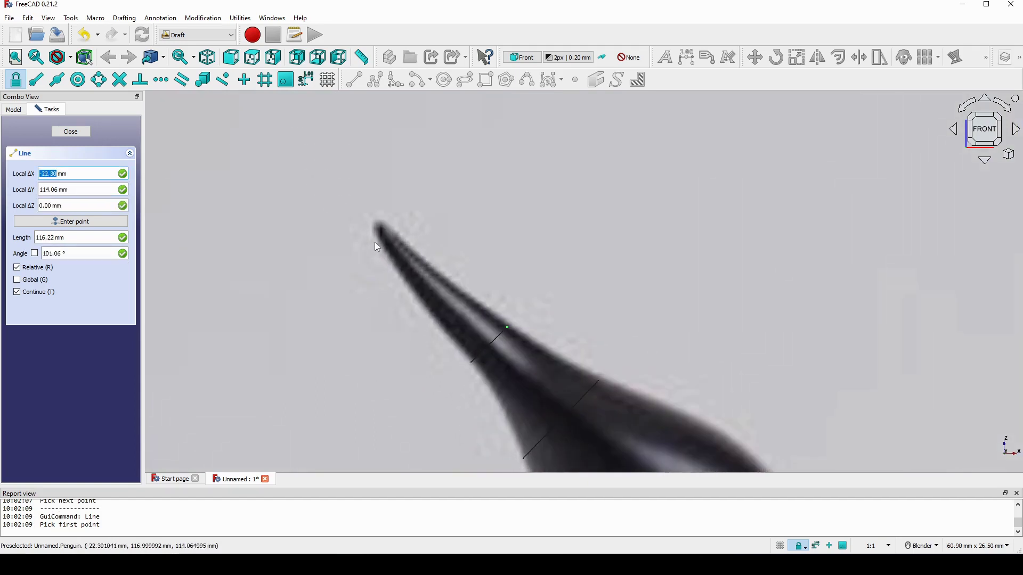
pyautogui.scroll(2, 406, 244)
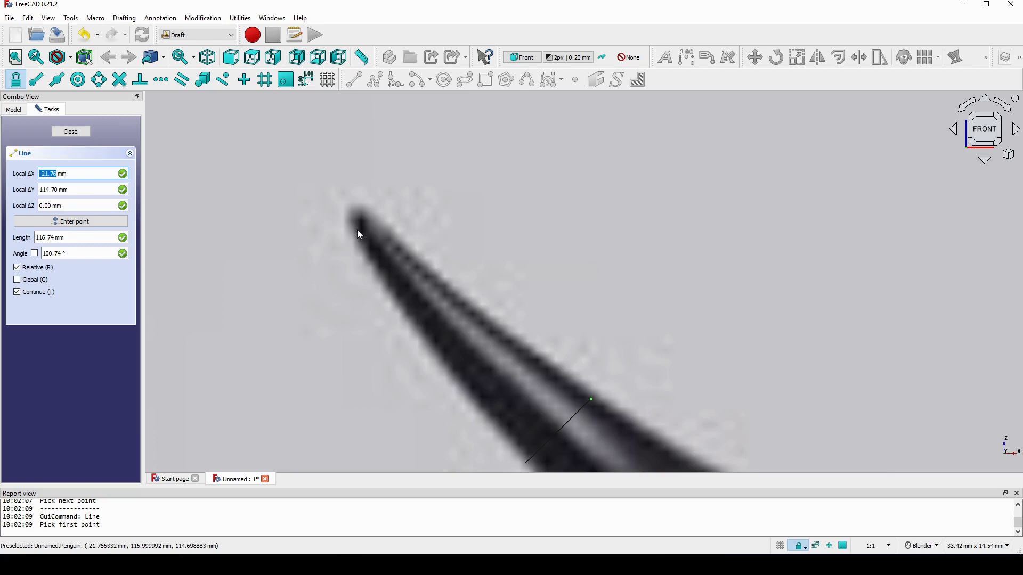
pyautogui.scroll(-3, 384, 237)
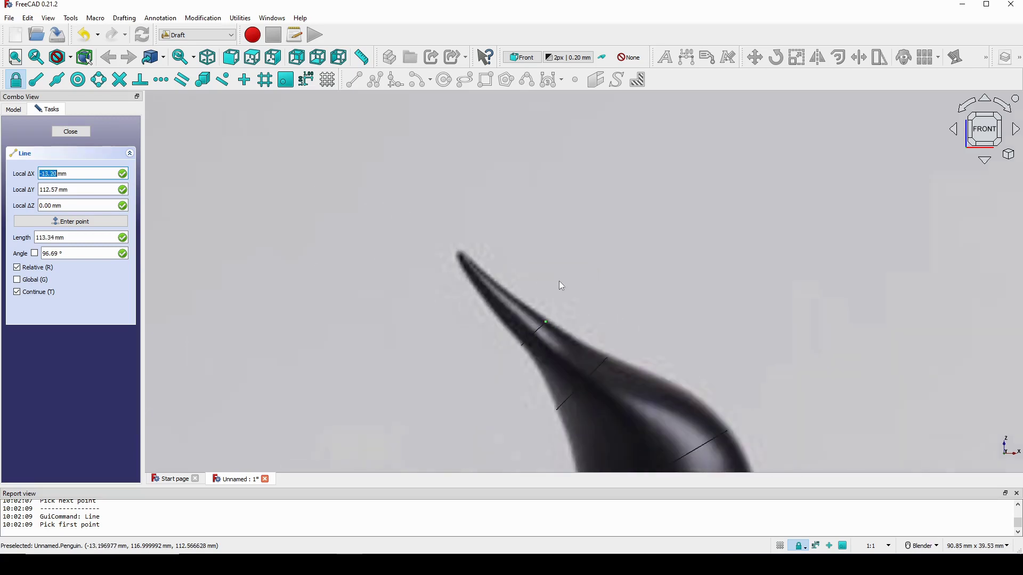
pyautogui.scroll(2, 532, 287)
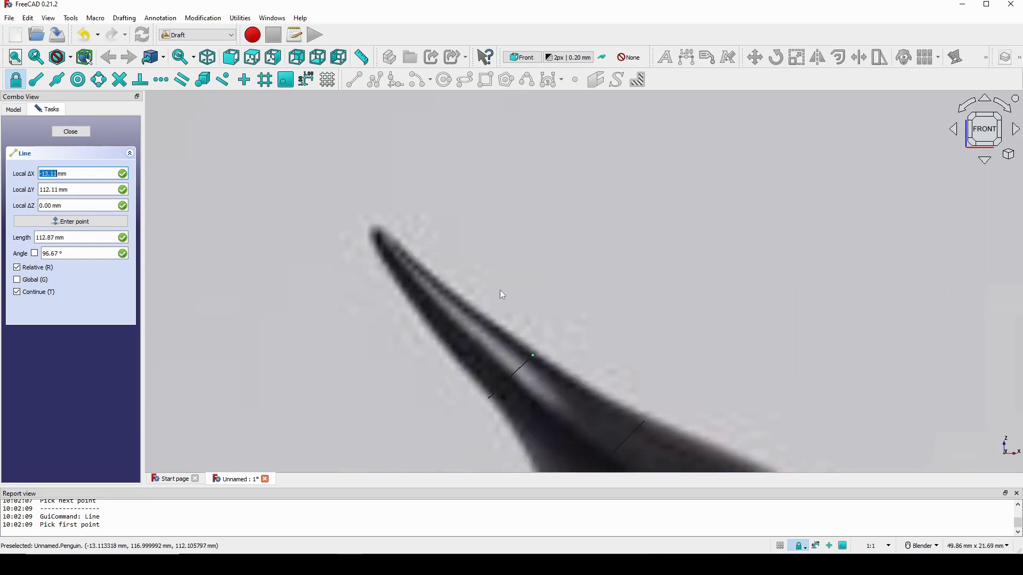
pyautogui.click(426, 323)
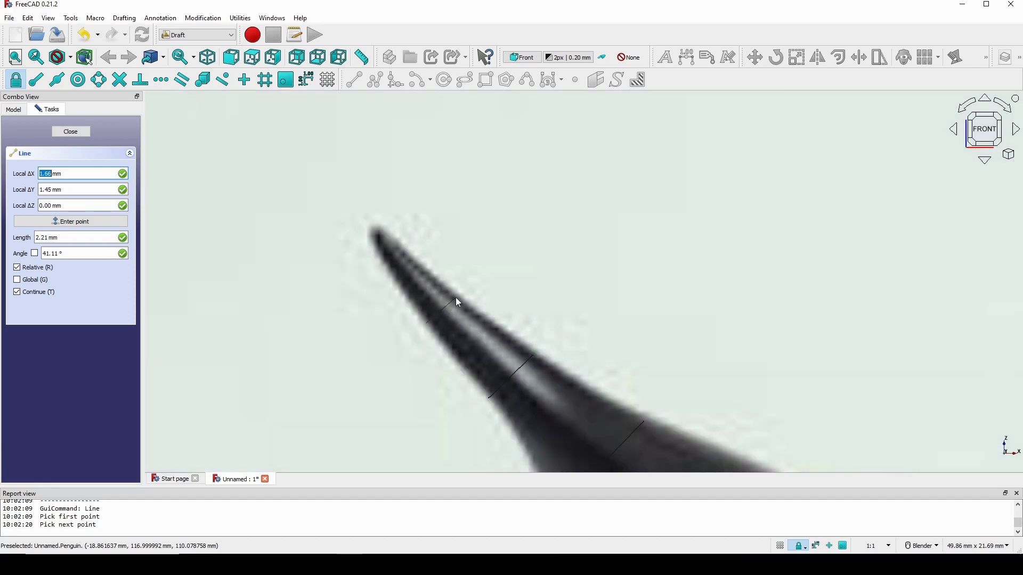
pyautogui.click(455, 297)
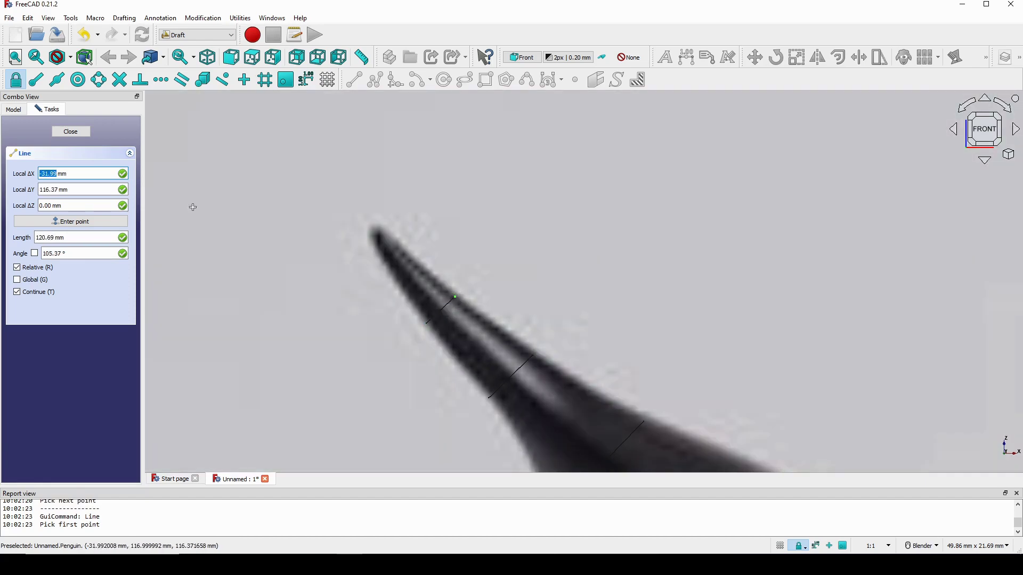
pyautogui.click(77, 137)
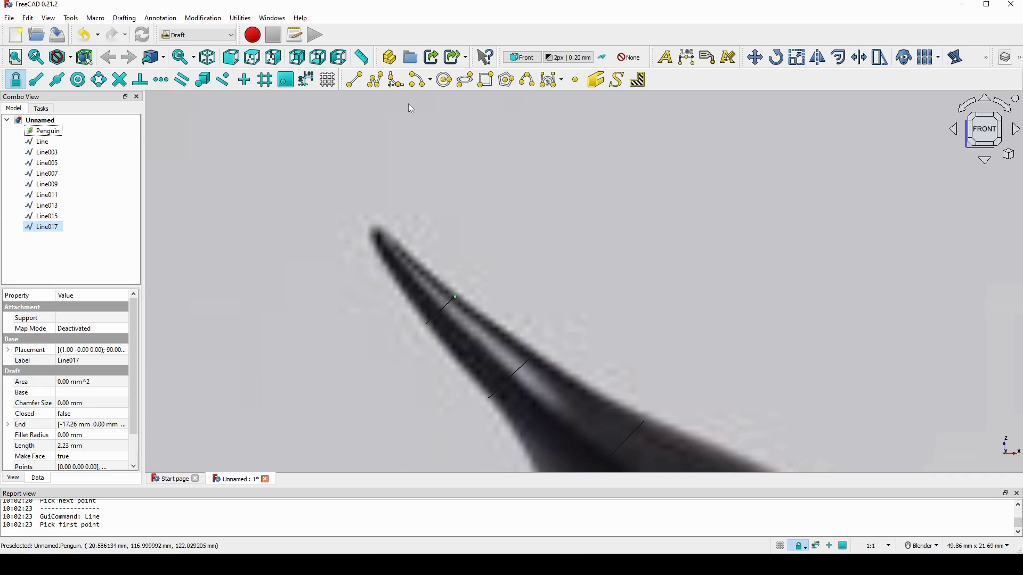
# Place a Draft point at the tip of the large penguin's beak, at about X -21.9 mm, Z 115.5 mm.
pyautogui.click(576, 83)
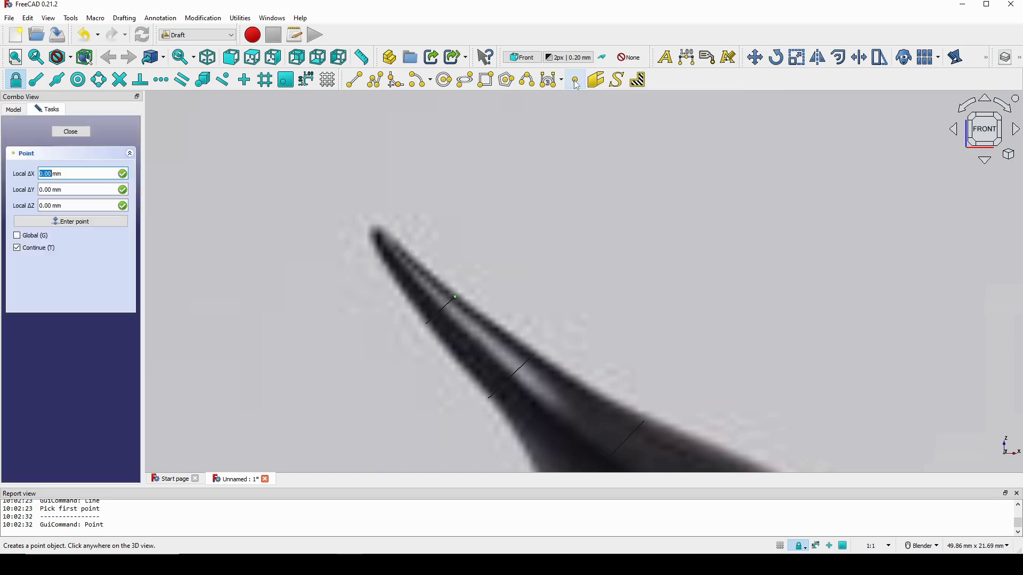
pyautogui.click(372, 227)
pyautogui.scroll(-3, 457, 256)
pyautogui.scroll(2, 505, 249)
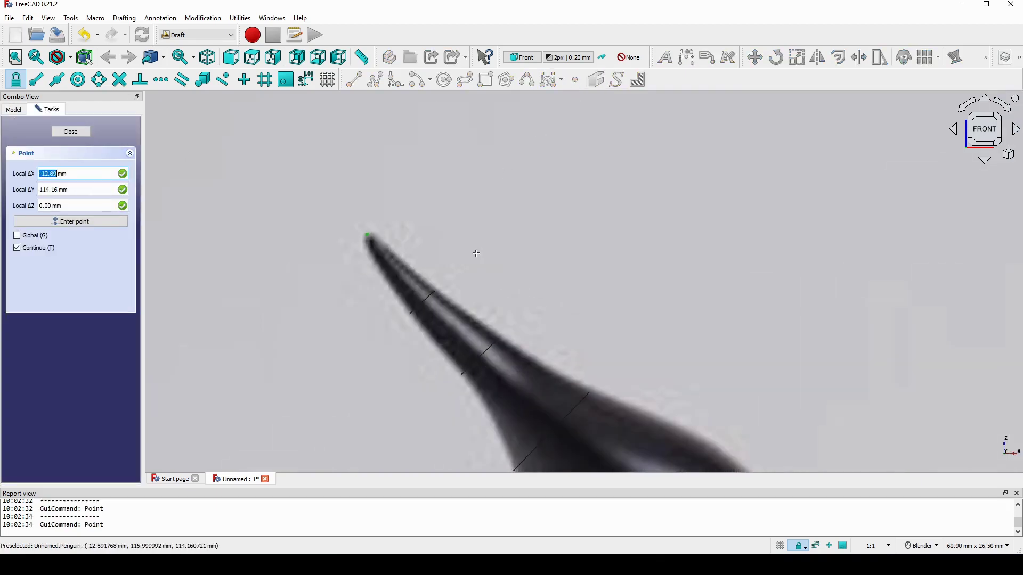
pyautogui.click(69, 132)
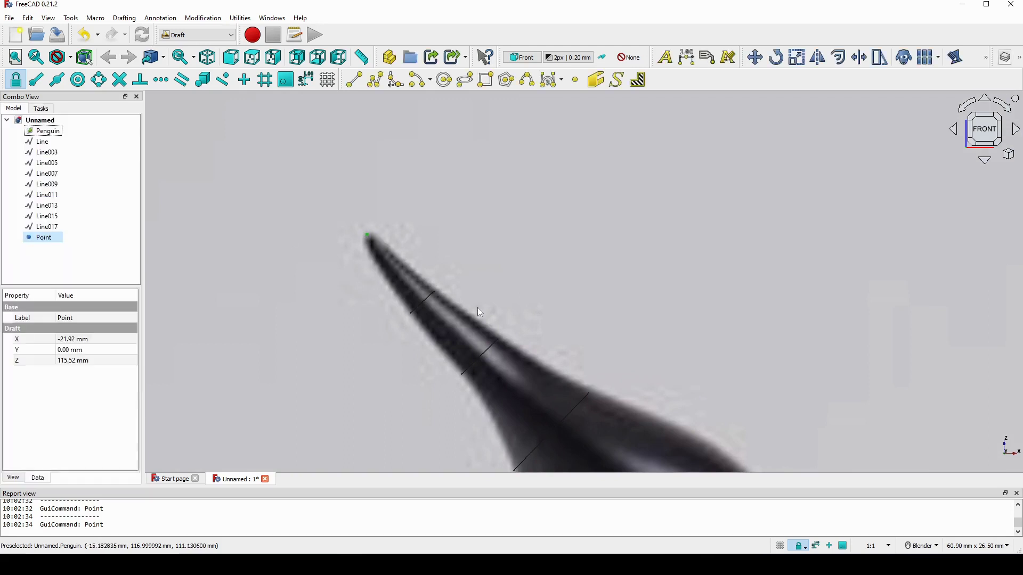
# Examine the cross lines and the beak-tip point against the outline of the large penguin in the photo.
pyautogui.scroll(-10, 477, 309)
pyautogui.scroll(-3, 493, 327)
pyautogui.keyDown('shift'); pyautogui.moveTo(514, 329); pyautogui.dragTo(513, 224, button='middle'); pyautogui.keyUp('shift')
pyautogui.scroll(2, 514, 224)
pyautogui.click(637, 301)
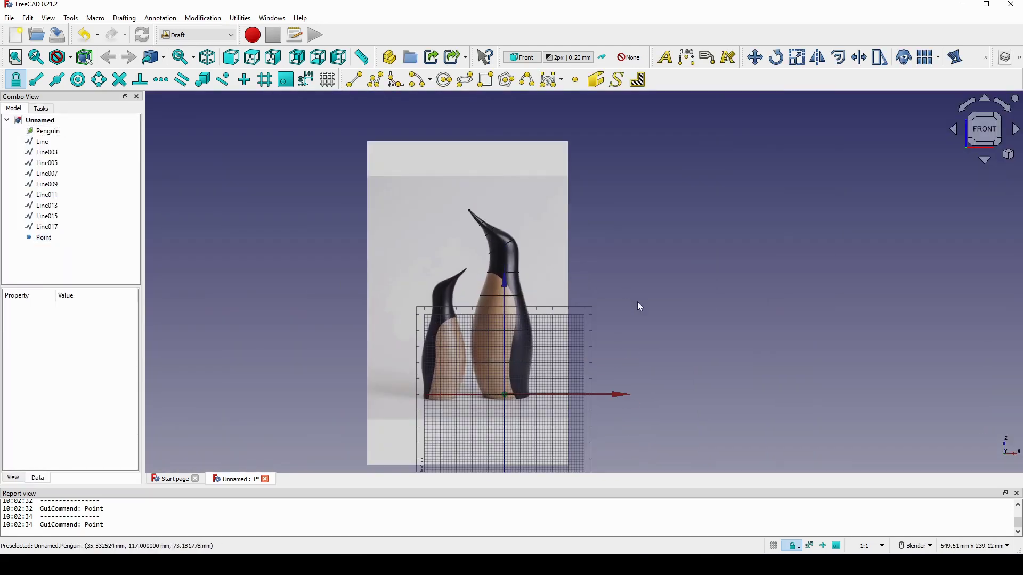
pyautogui.keyDown('shift'); pyautogui.moveTo(611, 299); pyautogui.dragTo(606, 313, button='middle'); pyautogui.keyUp('shift')
pyautogui.scroll(4, 511, 261)
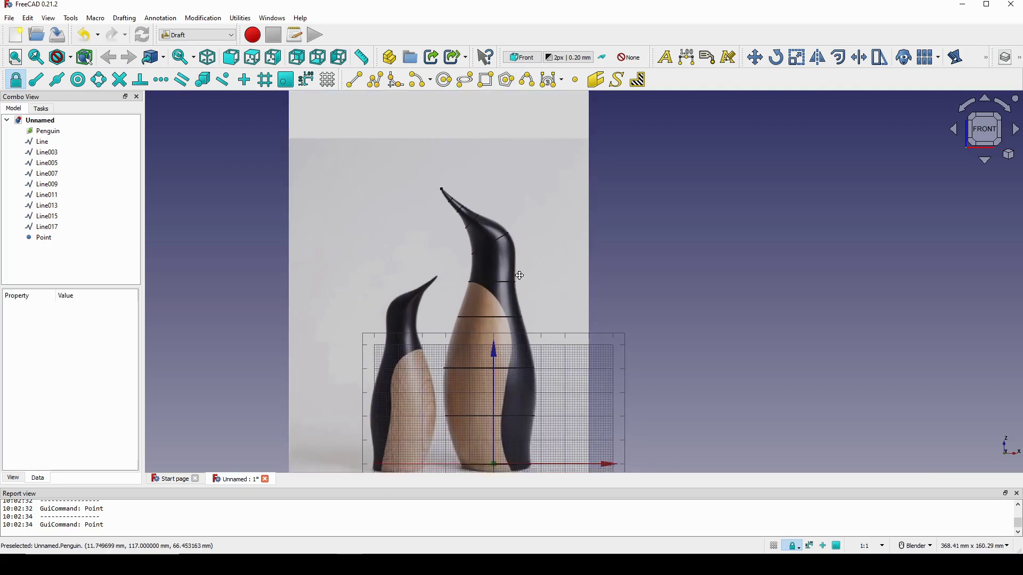
pyautogui.keyDown('shift'); pyautogui.moveTo(585, 281); pyautogui.dragTo(596, 241, button='middle'); pyautogui.keyUp('shift')
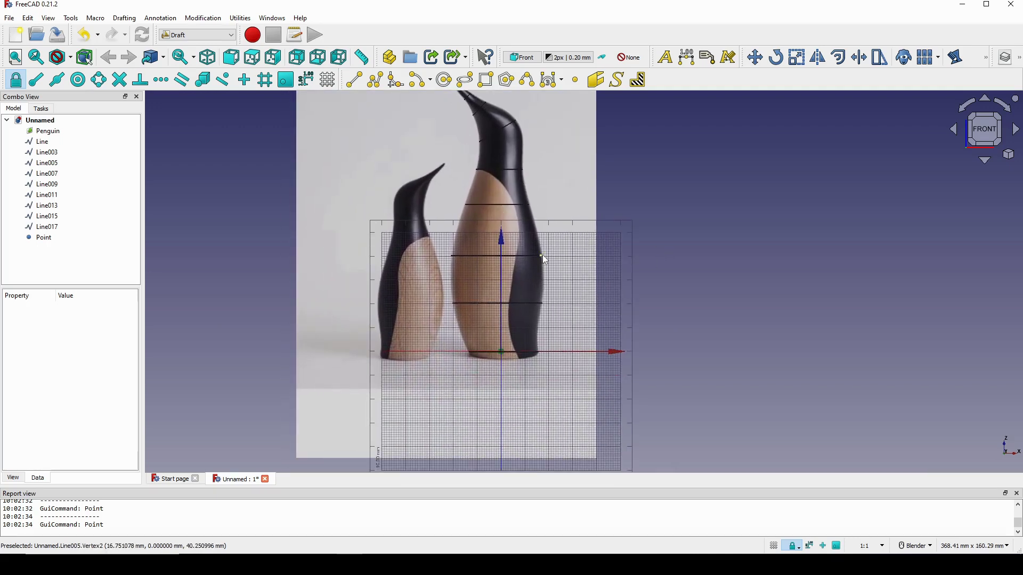
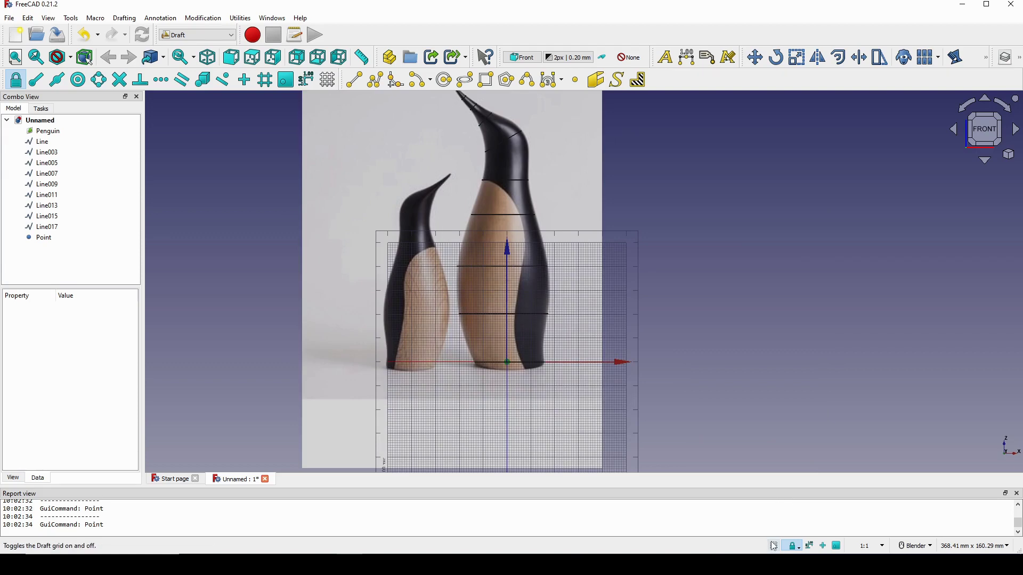
# Hide the drafting grid and inspect the cross lines in front of the photo from an oblique angle.
pyautogui.click(772, 546)
pyautogui.keyDown('shift'); pyautogui.moveTo(623, 293); pyautogui.dragTo(625, 250, button='middle'); pyautogui.keyUp('shift')
pyautogui.scroll(2, 644, 309)
pyautogui.scroll(-3, 621, 255)
pyautogui.moveTo(644, 299); pyautogui.dragTo(636, 255, button='middle')
pyautogui.scroll(2, 636, 255)
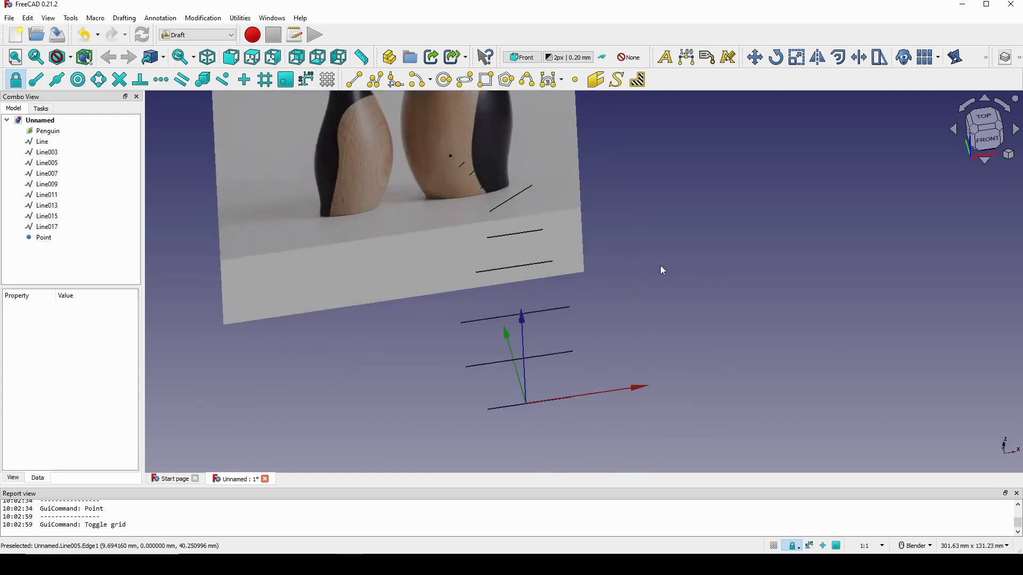
# Set the Draft working plane to Top (XY).
pyautogui.click(240, 18)
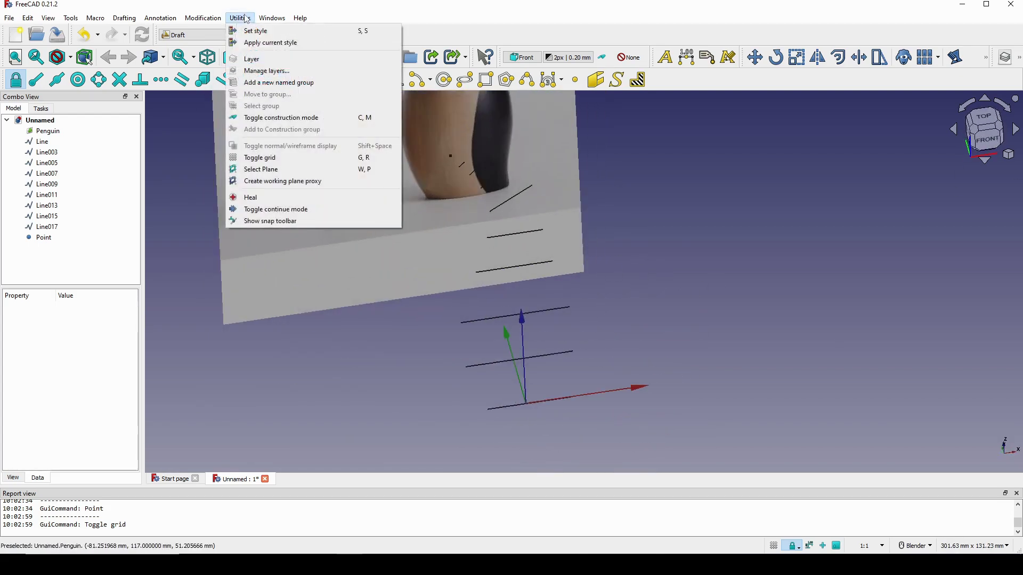
pyautogui.click(272, 169)
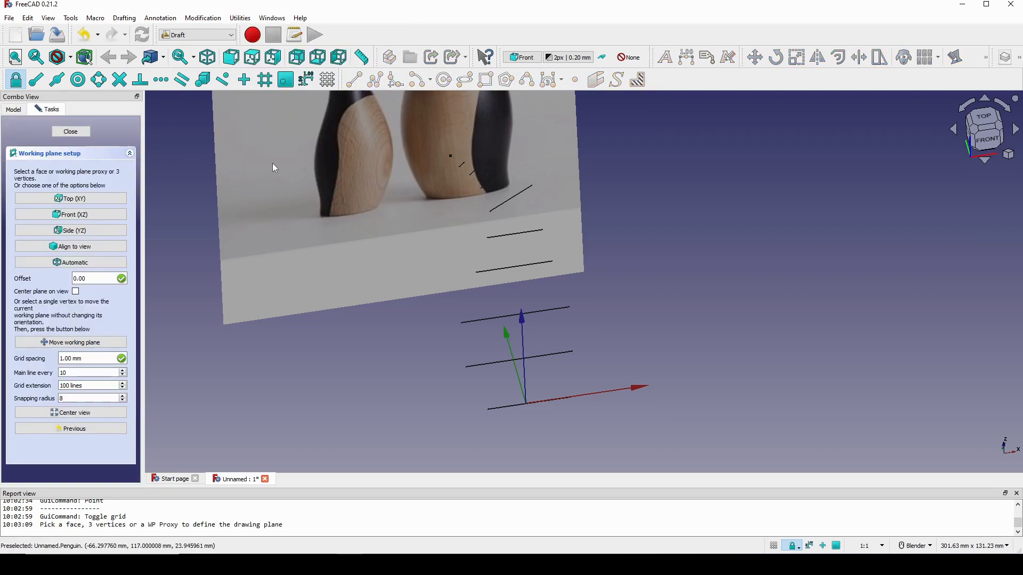
pyautogui.click(68, 203)
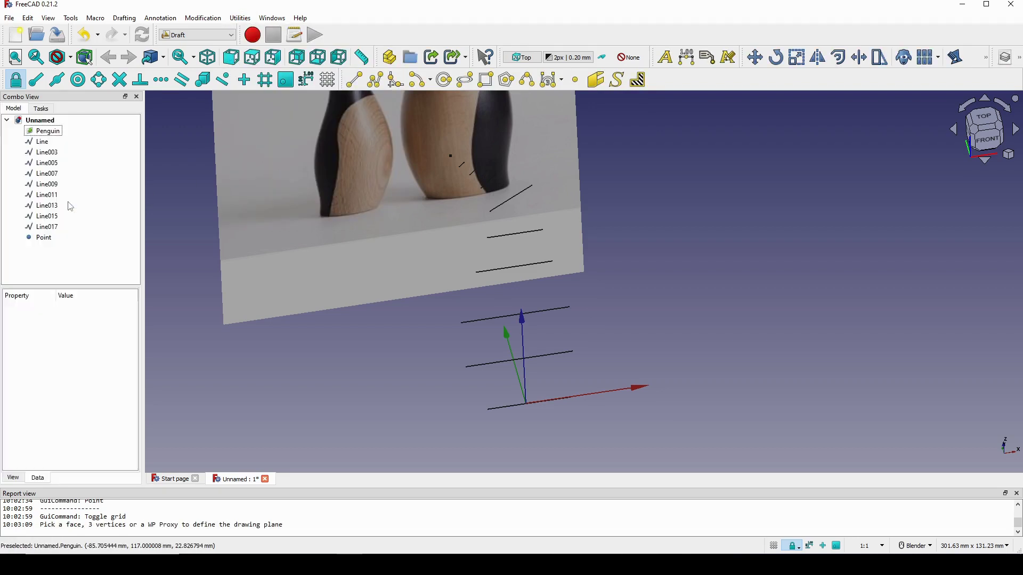
# Start a Draft Circle with Filled turned off and snapping enabled for edge midpoints and endpoints.
pyautogui.scroll(-2, 486, 293)
pyautogui.keyDown('shift'); pyautogui.moveTo(548, 318); pyautogui.dragTo(555, 258, button='middle'); pyautogui.keyUp('shift')
pyautogui.moveTo(555, 258); pyautogui.dragTo(566, 284, button='middle')
pyautogui.scroll(3, 566, 284)
pyautogui.scroll(2, 569, 289)
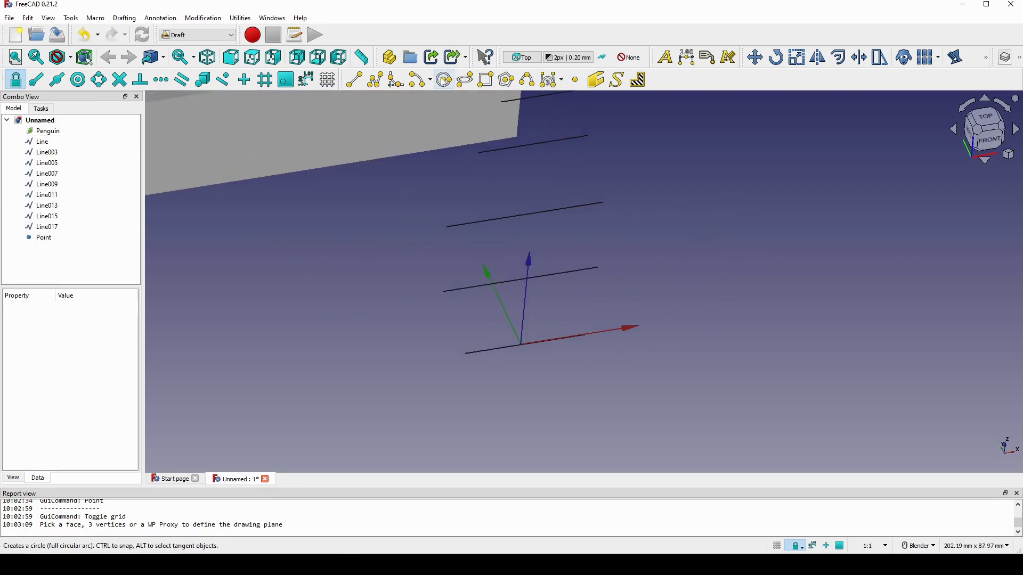
pyautogui.click(443, 80)
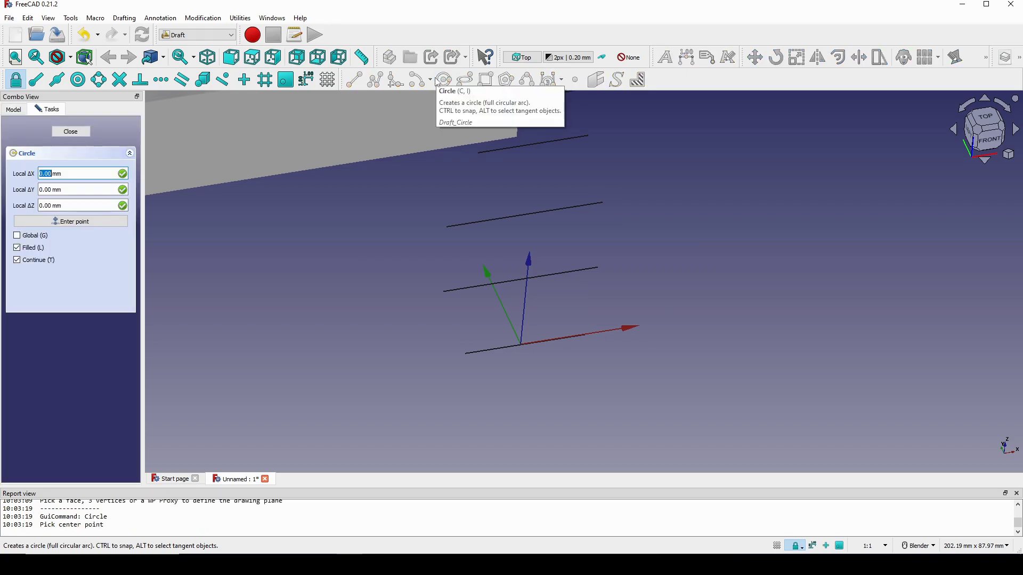
pyautogui.click(19, 252)
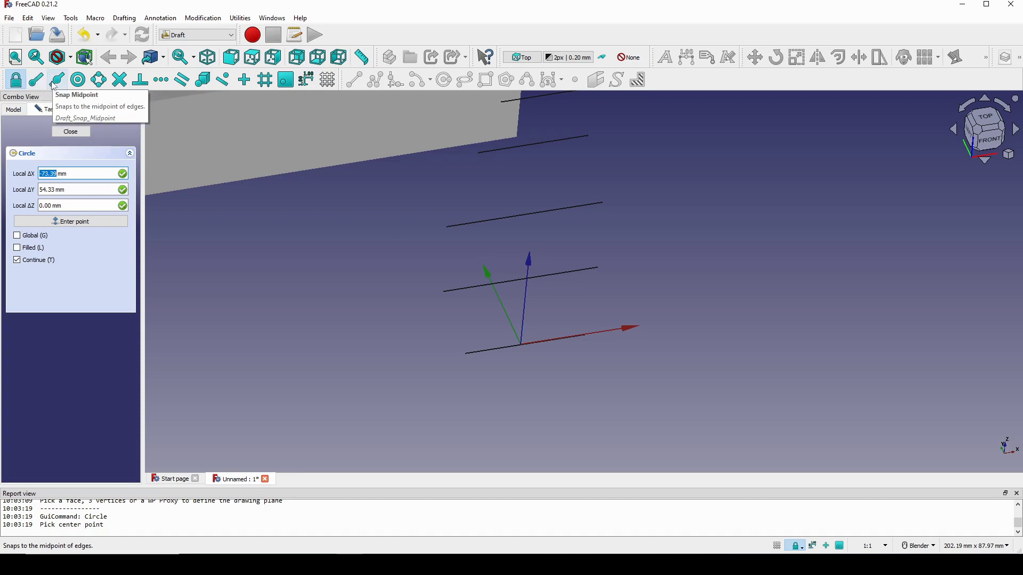
pyautogui.click(57, 80)
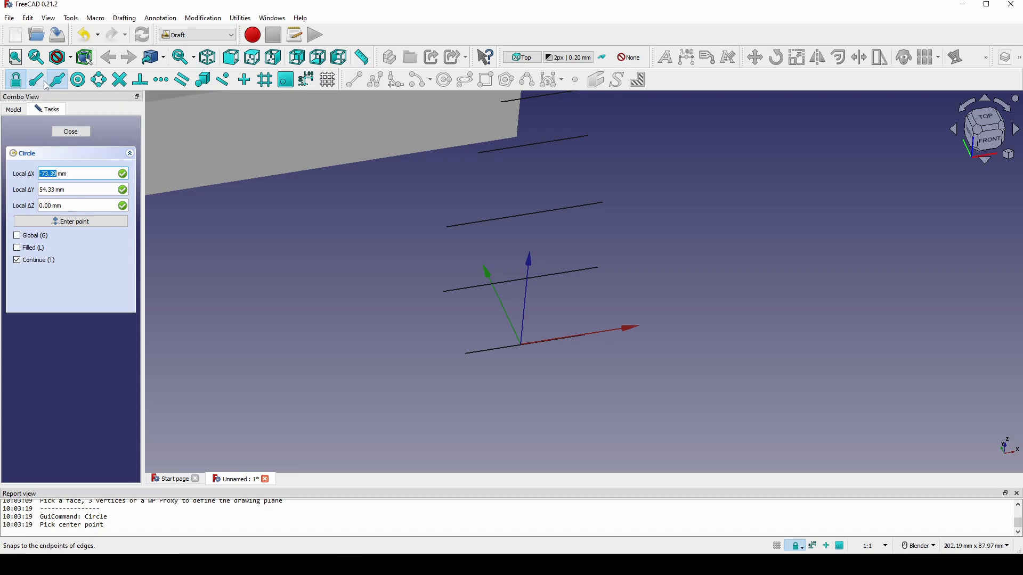
pyautogui.click(44, 82)
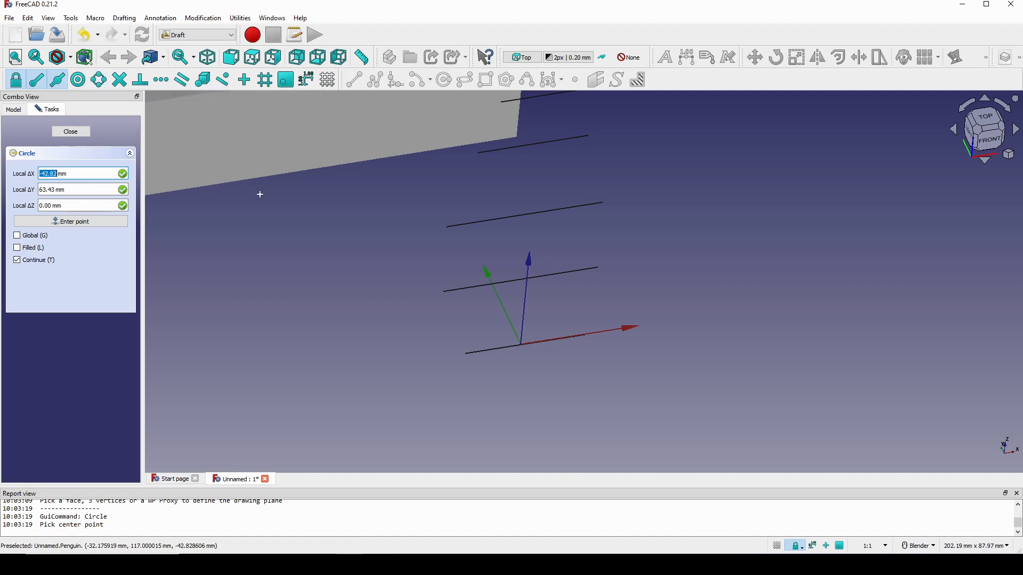
# Draw a circle of about 14.41 mm radius from the midpoint of the lowest cross line out to its endpoint.
pyautogui.scroll(2, 538, 353)
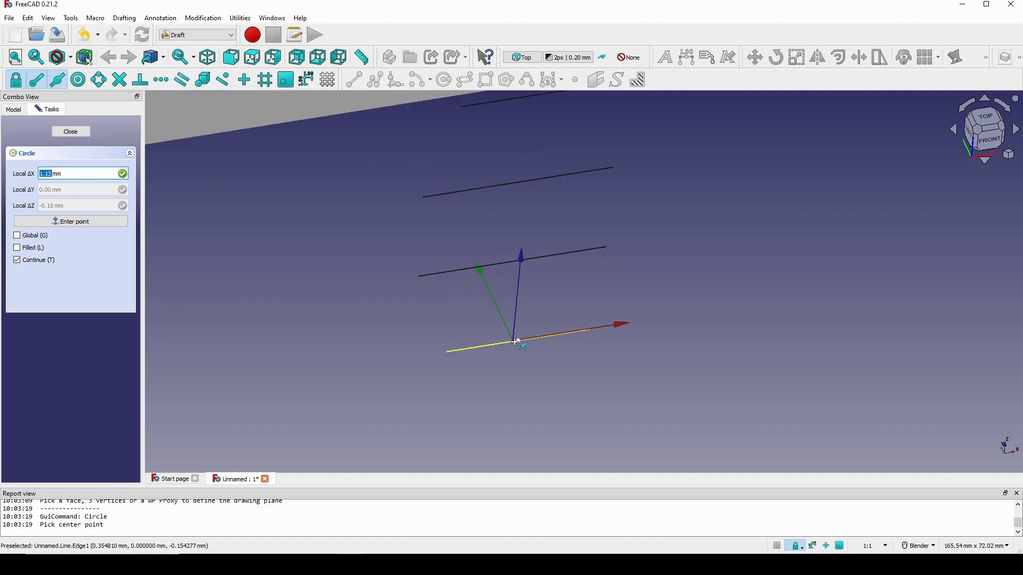
pyautogui.press('shift')
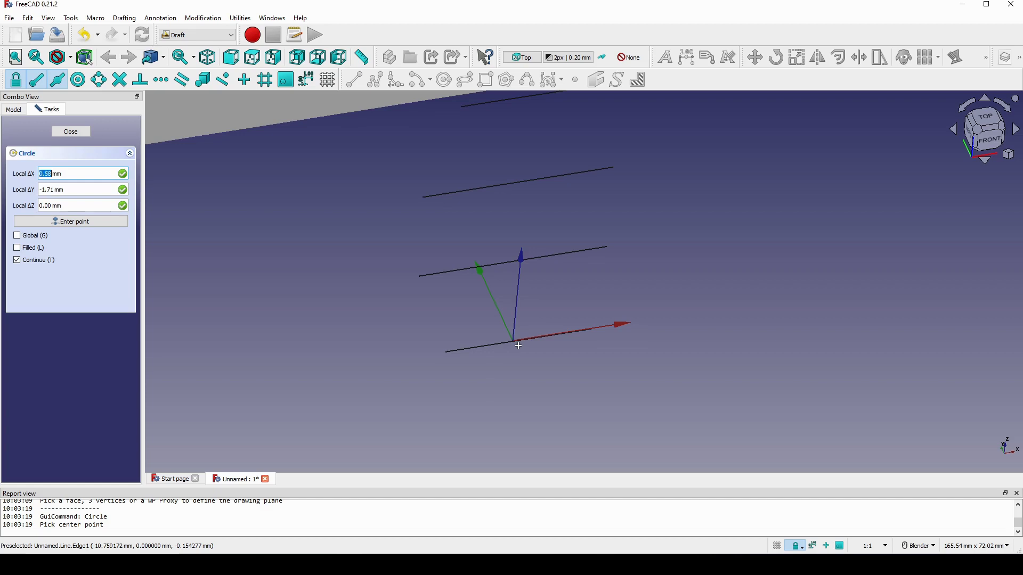
pyautogui.scroll(2, 519, 346)
pyautogui.press('shift')
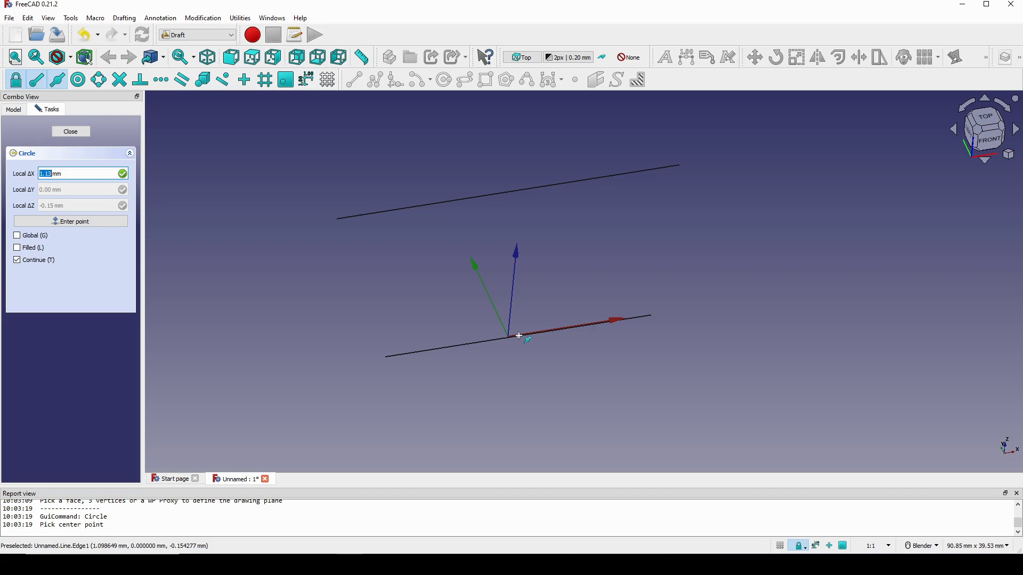
pyautogui.click(519, 336)
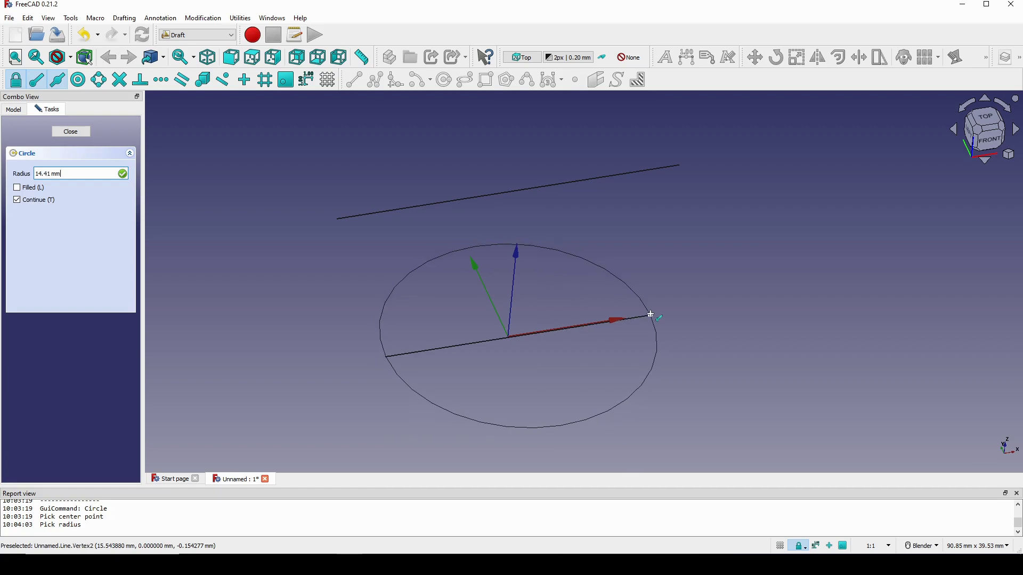
pyautogui.click(650, 315)
# Draw circles on the second and third cross lines from the base, each centred on the line's midpoint and reaching its endpoint.
pyautogui.scroll(-4, 668, 314)
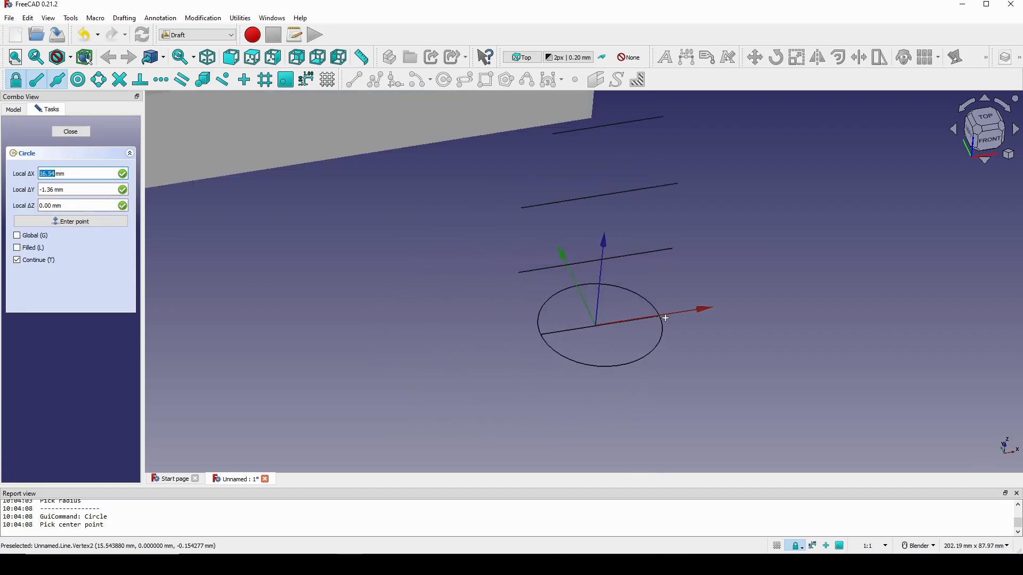
pyautogui.press('shift')
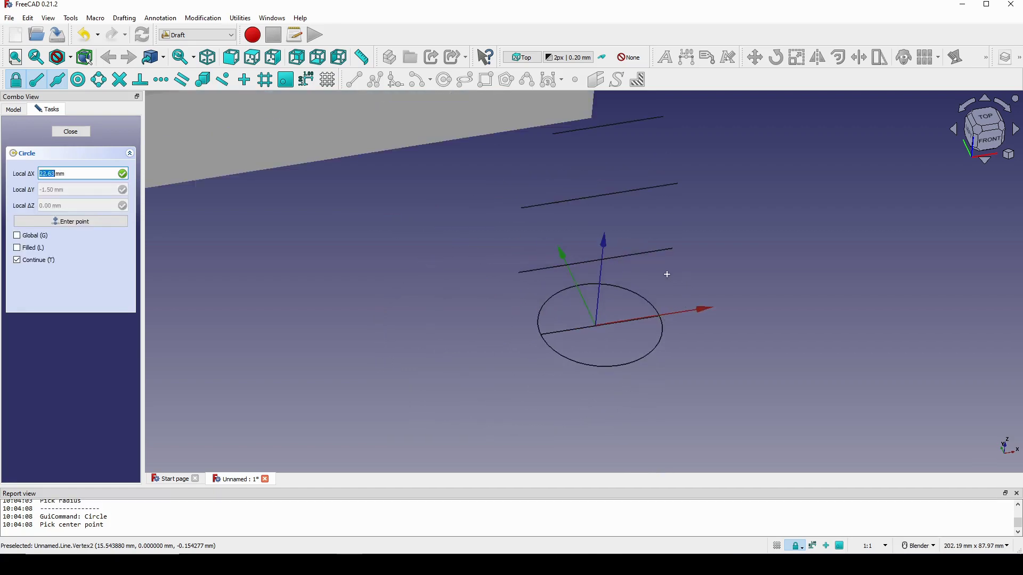
pyautogui.keyDown('shift'); pyautogui.moveTo(667, 274); pyautogui.dragTo(594, 320, button='middle'); pyautogui.keyUp('shift')
pyautogui.scroll(1, 593, 318)
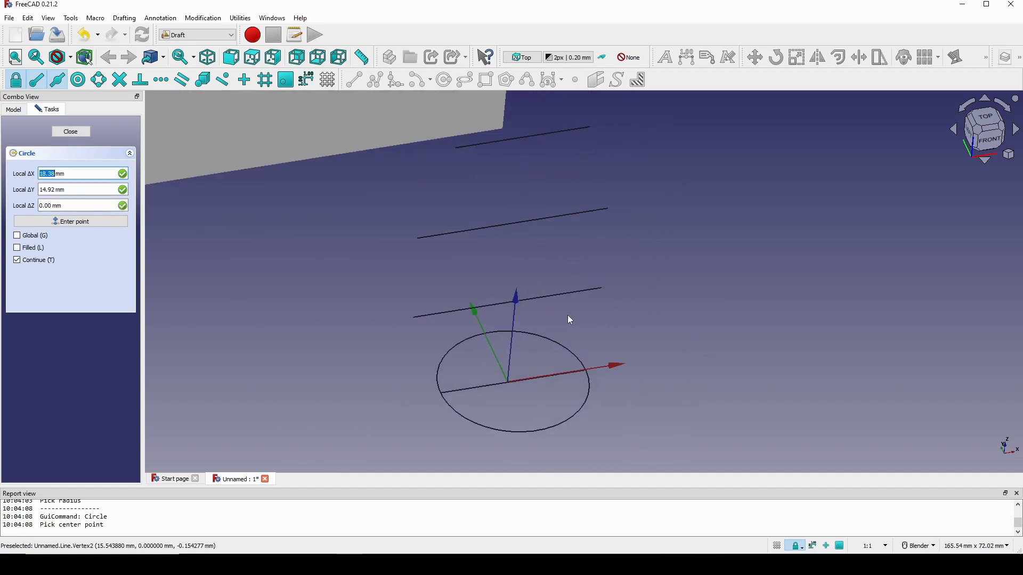
pyautogui.click(511, 306)
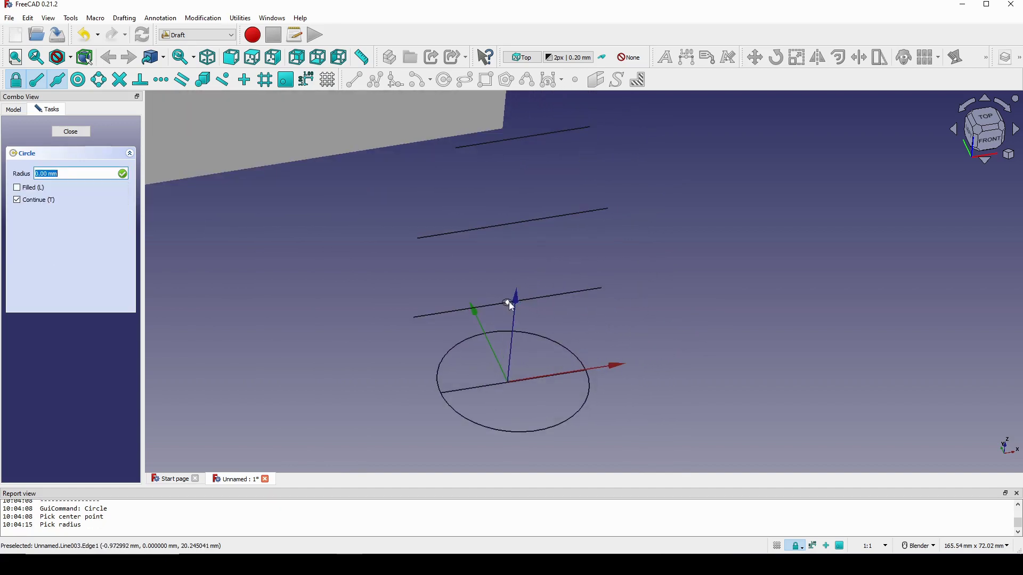
pyautogui.click(597, 288)
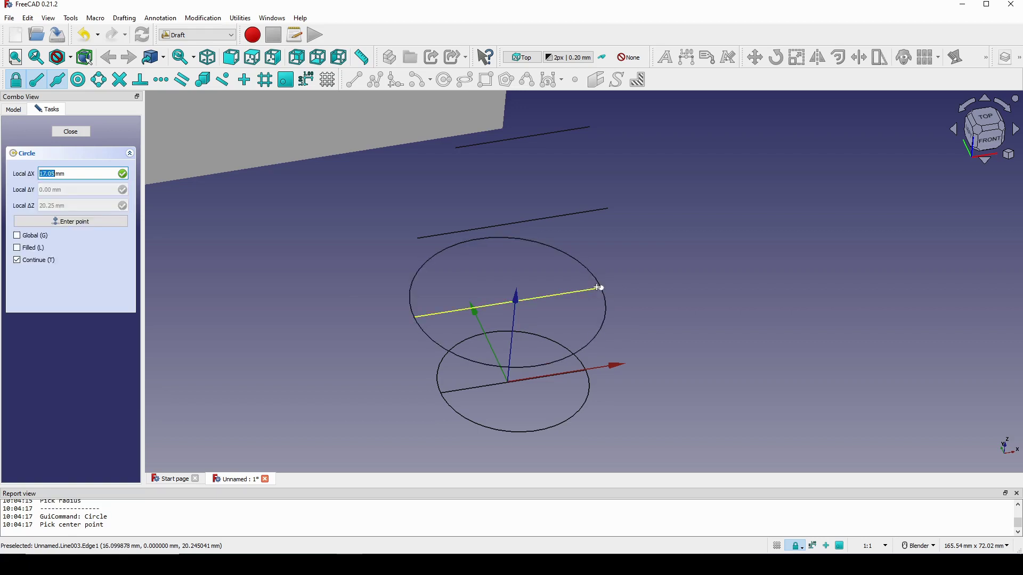
pyautogui.click(512, 224)
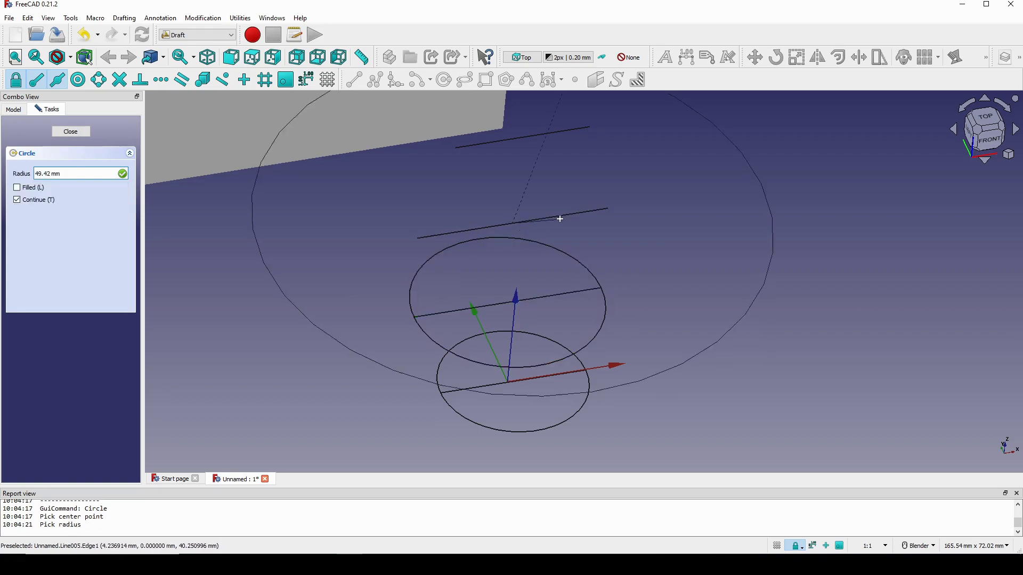
pyautogui.click(606, 209)
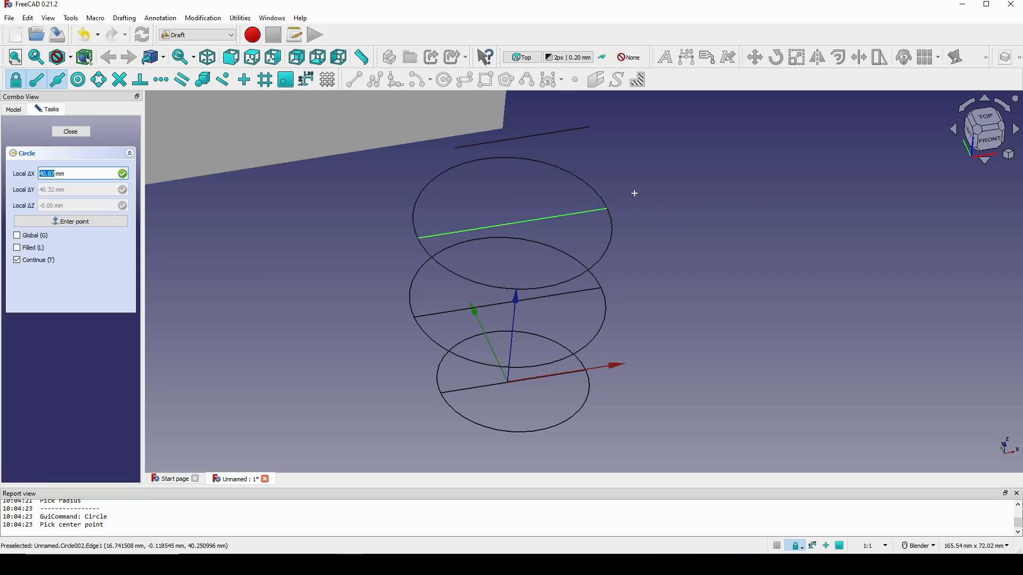
# Draw midpoint-centred circles out to the endpoints of the fourth and fifth cross lines, the fifth with a radius of about 9.59 mm.
pyautogui.keyDown('shift'); pyautogui.moveTo(633, 194); pyautogui.dragTo(613, 285, button='middle'); pyautogui.keyUp('shift')
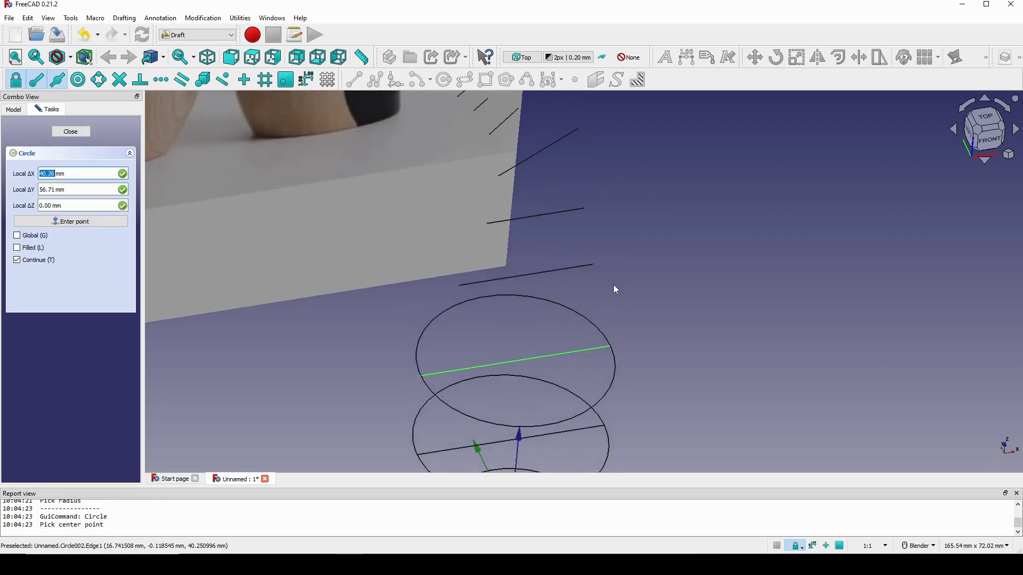
pyautogui.click(527, 273)
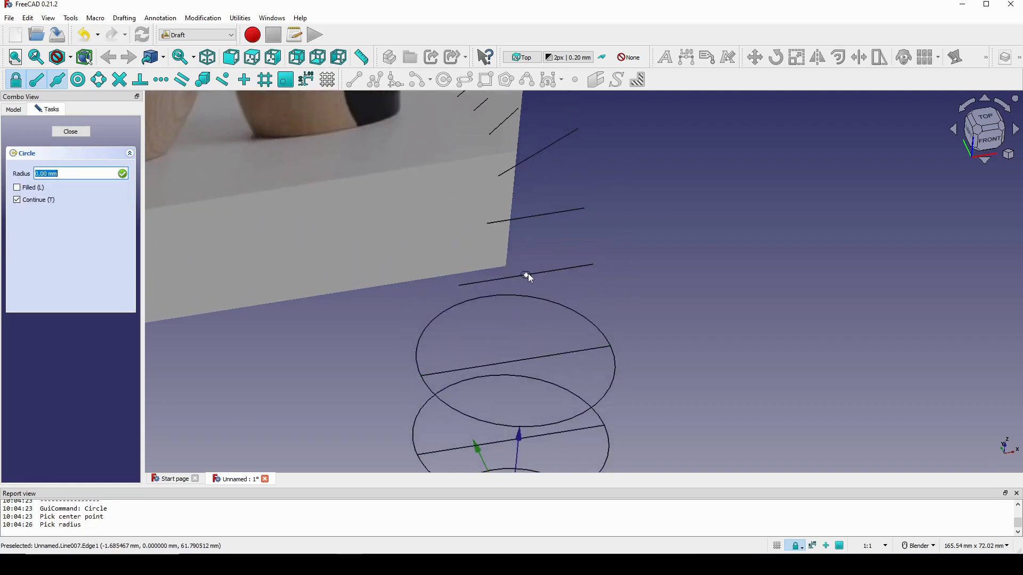
pyautogui.click(593, 264)
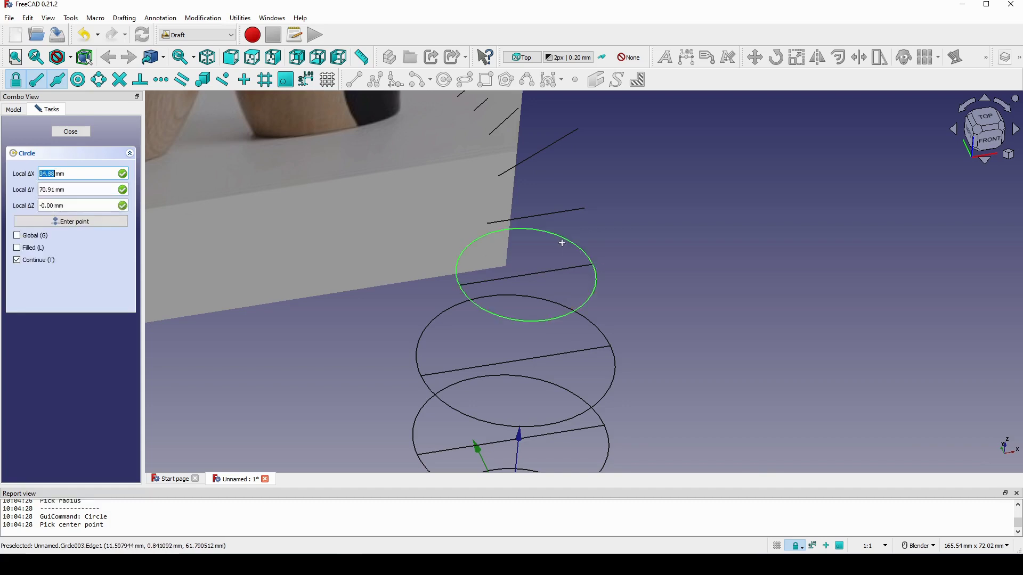
pyautogui.click(534, 216)
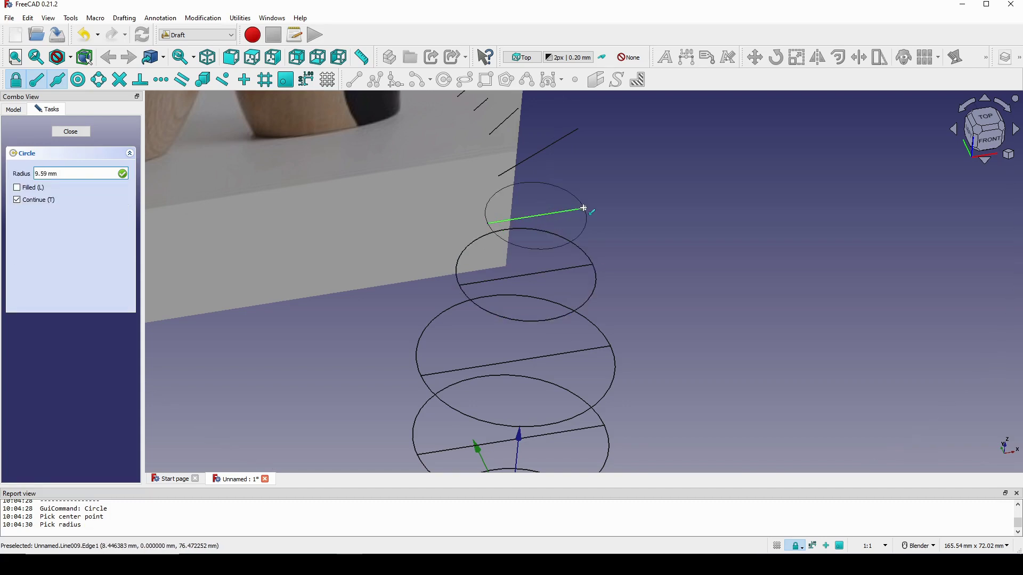
pyautogui.click(585, 211)
# Try to draw a horizontal circle of about 7.47 mm radius from the midpoint of the slanted line across the head.
pyautogui.moveTo(584, 210); pyautogui.dragTo(545, 368, button='middle')
pyautogui.scroll(3, 540, 240)
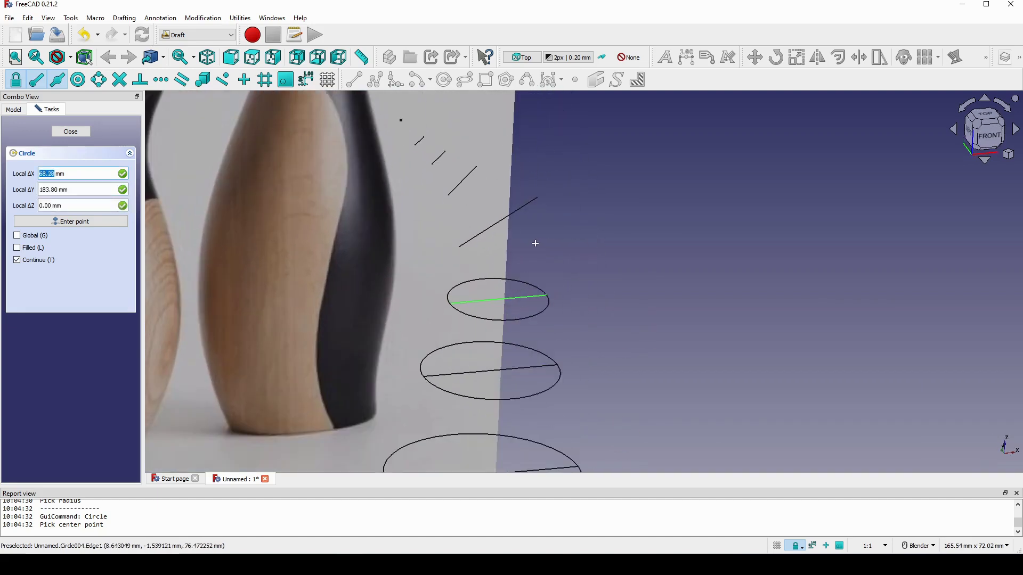
pyautogui.click(491, 218)
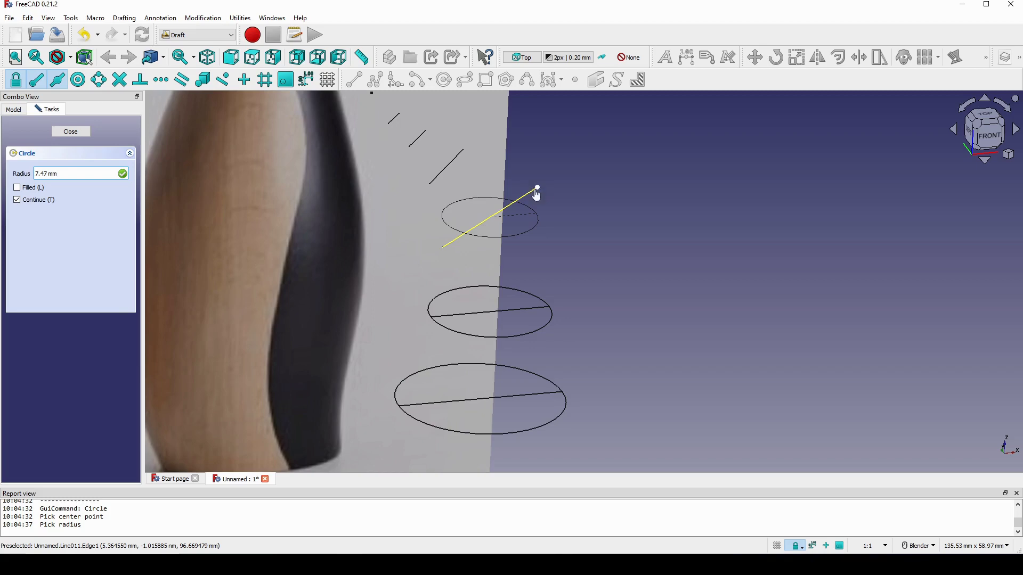
pyautogui.click(537, 191)
# Compare the circle on the slanted head line with that line's tilt from the front and from oblique angles.
pyautogui.moveTo(529, 212); pyautogui.dragTo(507, 233, button='middle')
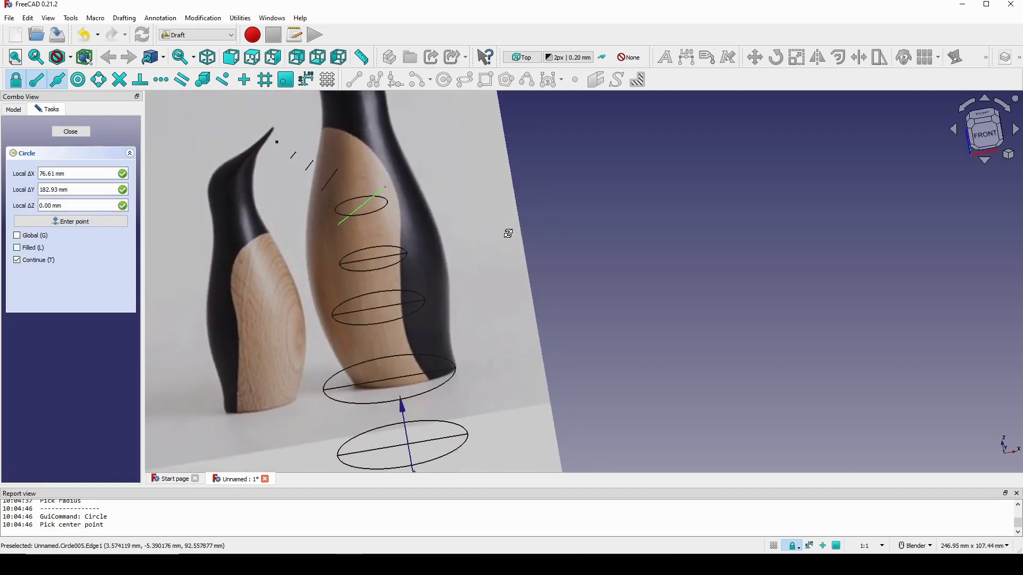
pyautogui.scroll(2, 505, 234)
pyautogui.keyDown('shift'); pyautogui.moveTo(375, 209); pyautogui.dragTo(709, 226, button='middle'); pyautogui.keyUp('shift')
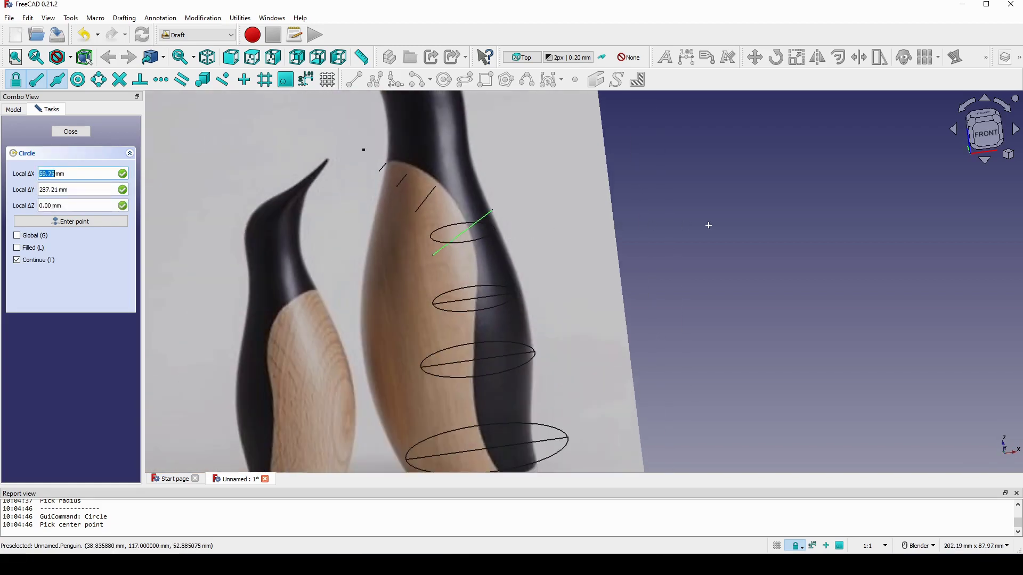
pyautogui.click(980, 138)
pyautogui.keyDown('shift'); pyautogui.moveTo(538, 166); pyautogui.dragTo(558, 309, button='middle'); pyautogui.keyUp('shift')
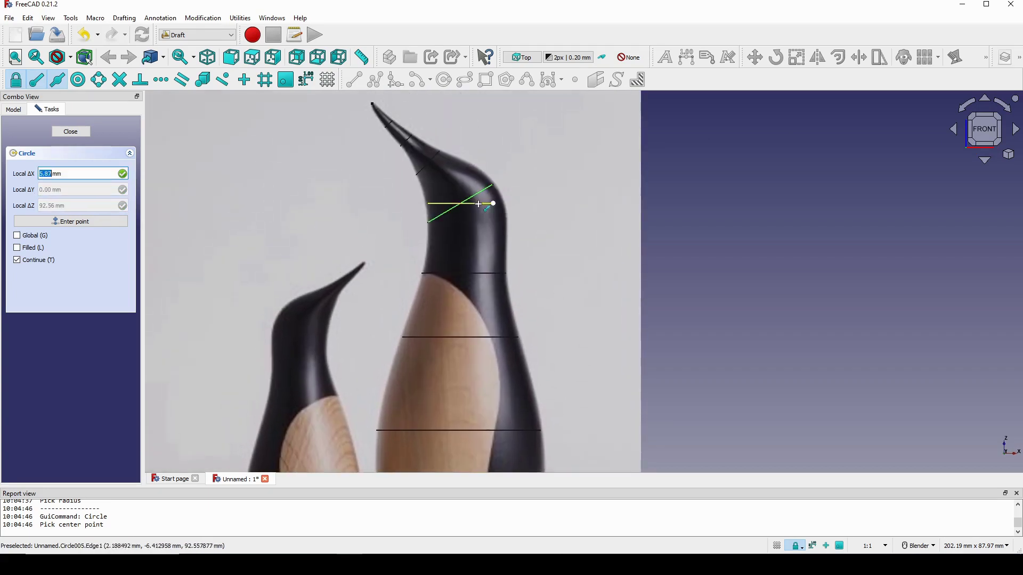
pyautogui.scroll(-2, 520, 237)
pyautogui.moveTo(520, 237); pyautogui.dragTo(561, 270, button='middle')
pyautogui.scroll(2, 561, 270)
pyautogui.scroll(2, 572, 341)
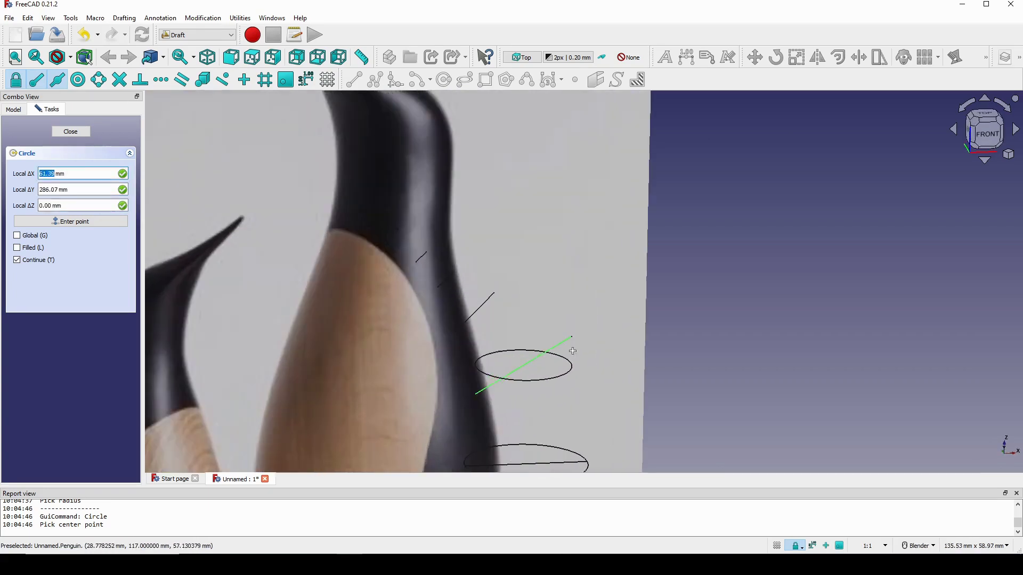
pyautogui.scroll(-3, 529, 374)
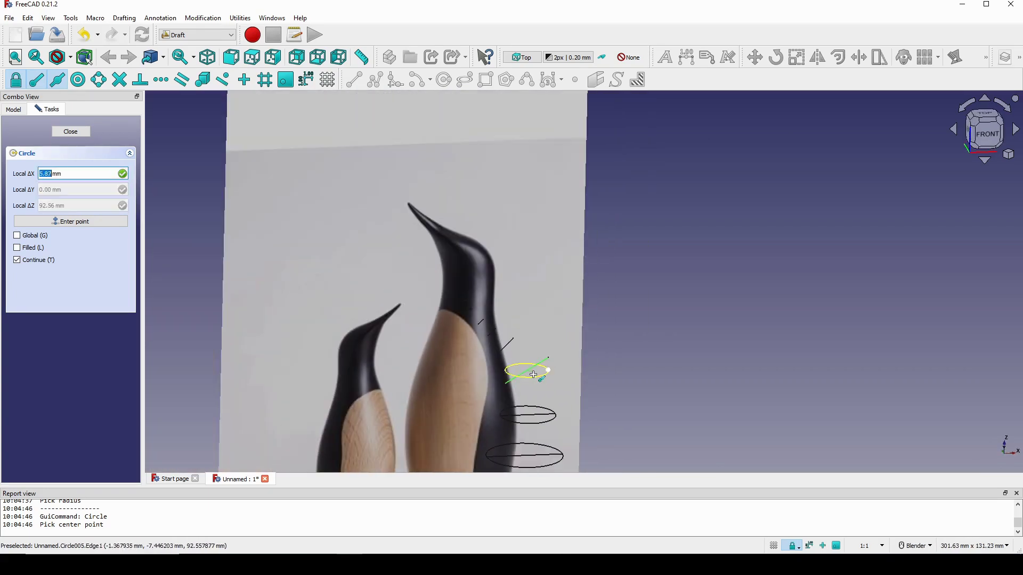
pyautogui.scroll(1, 538, 368)
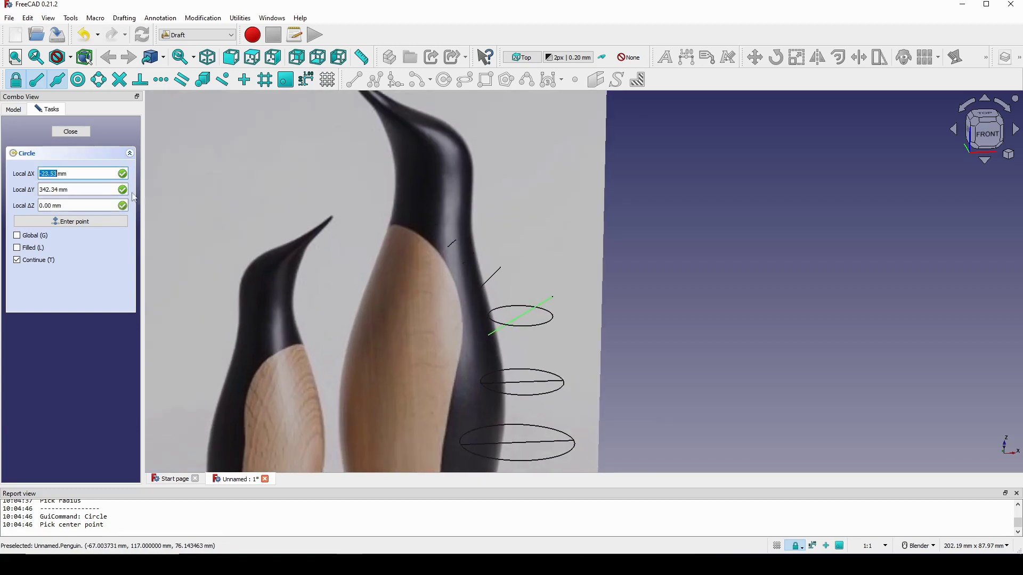
# Finish the Circle command and delete the horizontal circle on the slanted head line.
pyautogui.click(70, 131)
pyautogui.keyDown('shift'); pyautogui.moveTo(615, 275); pyautogui.dragTo(621, 257, button='middle'); pyautogui.keyUp('shift')
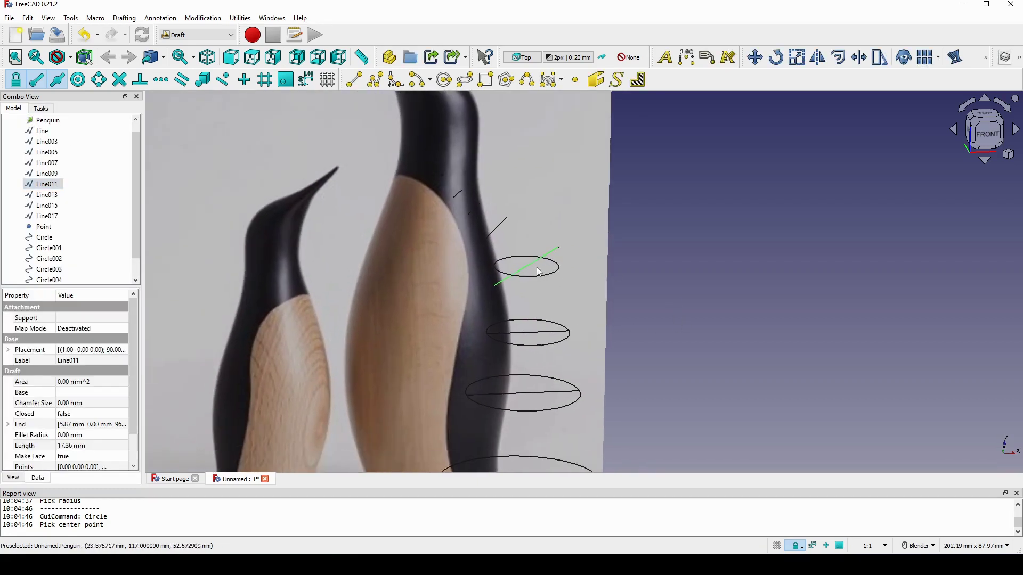
pyautogui.click(552, 273)
pyautogui.press('Delete')
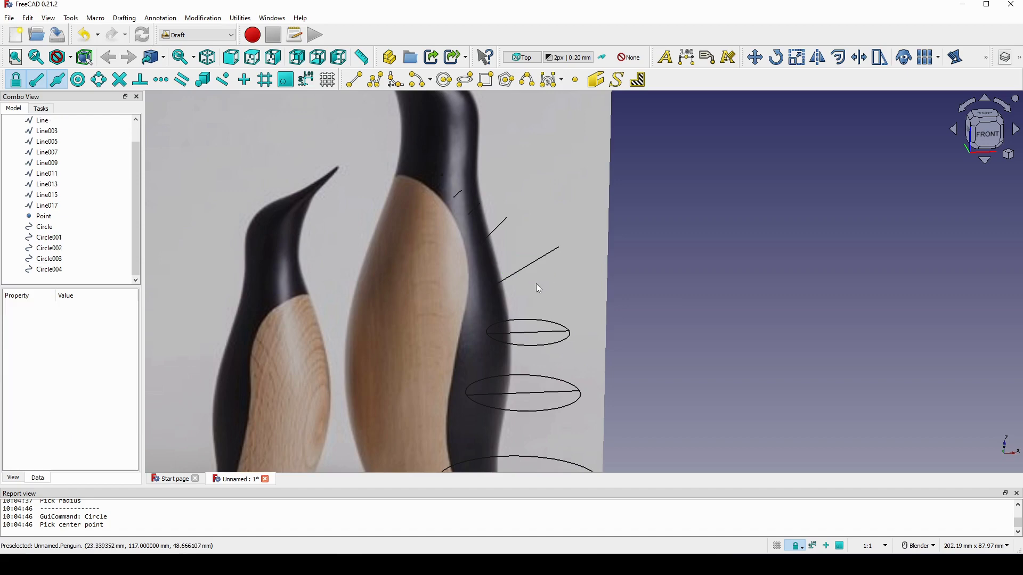
# Examine the body circles and the slanted head and beak lines against the large penguin from the front.
pyautogui.scroll(-3, 535, 282)
pyautogui.moveTo(533, 286); pyautogui.dragTo(486, 277, button='middle')
pyautogui.scroll(1, 486, 277)
pyautogui.keyDown('shift'); pyautogui.moveTo(529, 249); pyautogui.dragTo(544, 272, button='middle'); pyautogui.keyUp('shift')
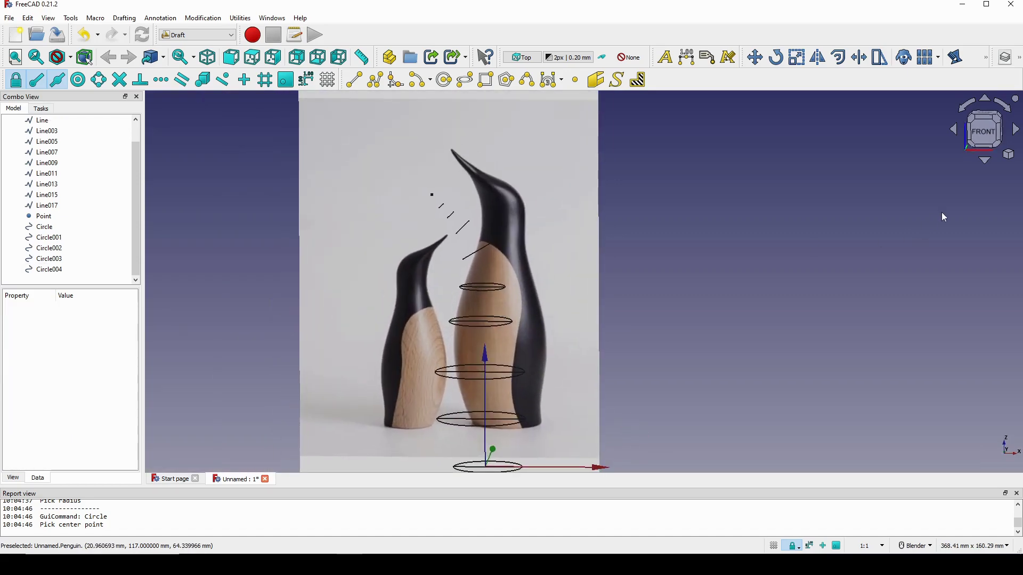
pyautogui.click(983, 132)
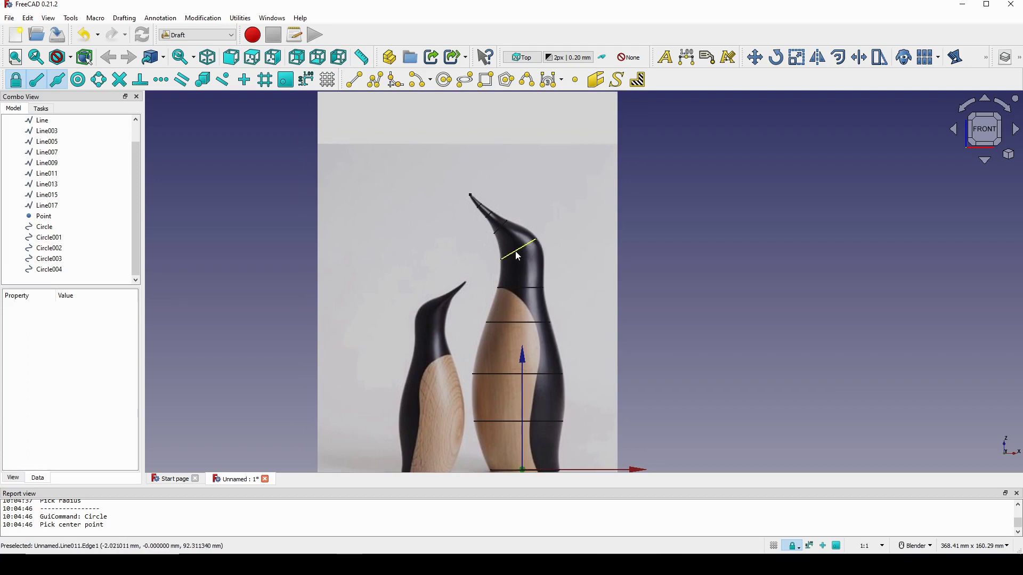
# Set the Draft working plane to Front (XZ) and turn on the grid display.
pyautogui.scroll(3, 521, 250)
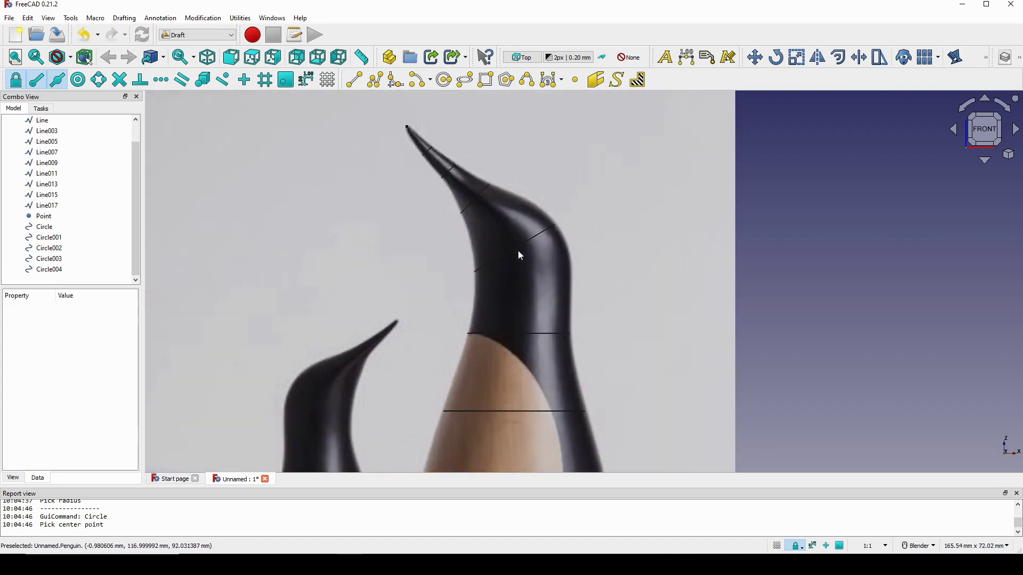
pyautogui.scroll(-4, 517, 254)
pyautogui.moveTo(542, 264); pyautogui.dragTo(553, 287, button='middle')
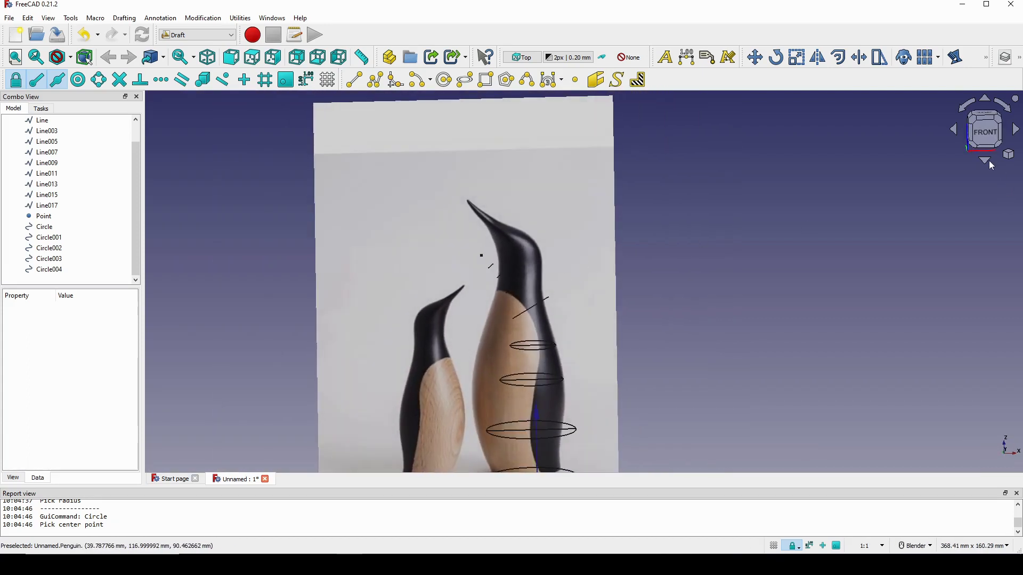
pyautogui.click(982, 140)
pyautogui.scroll(4, 630, 233)
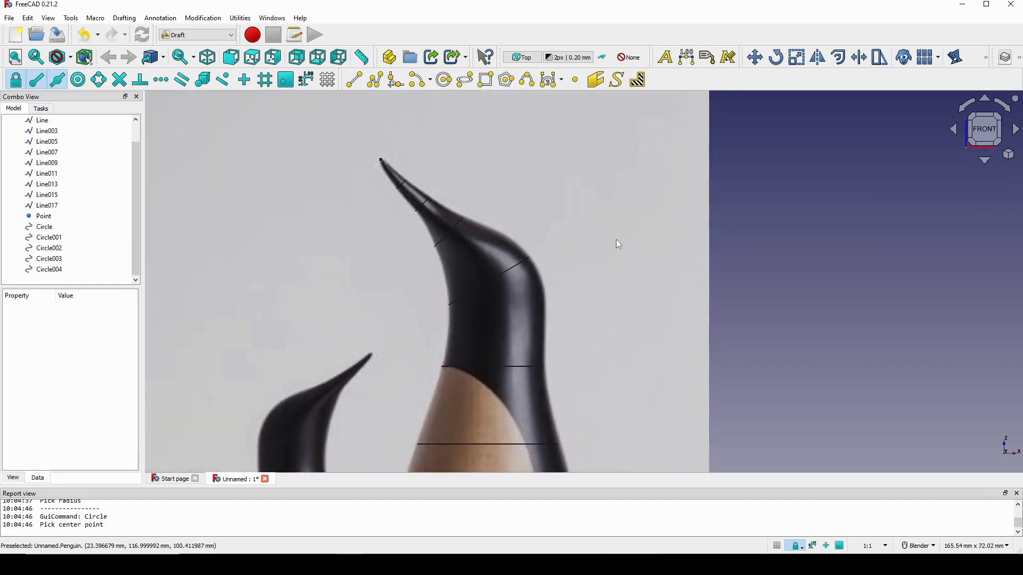
pyautogui.click(241, 18)
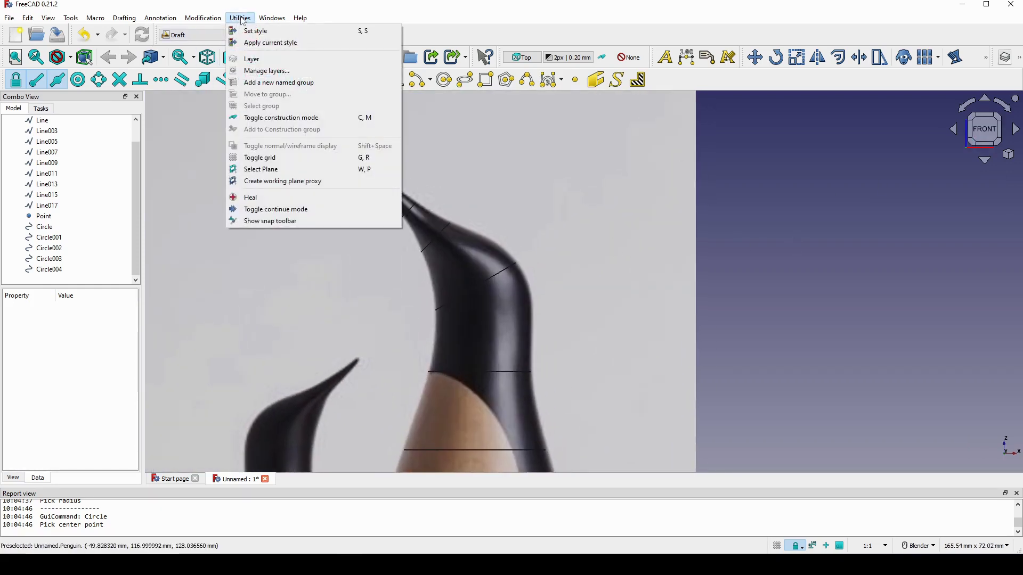
pyautogui.click(271, 171)
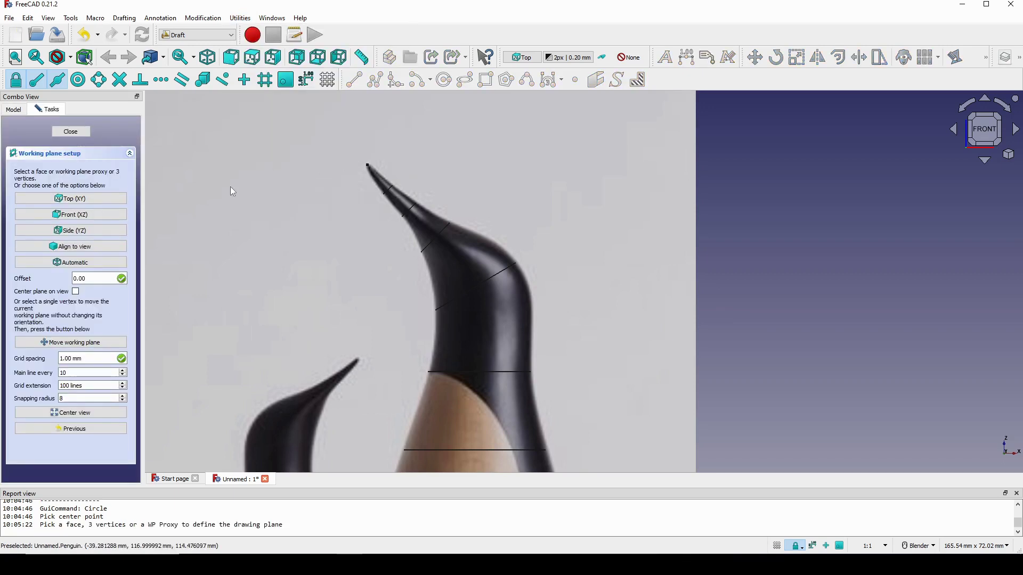
pyautogui.click(81, 218)
pyautogui.scroll(-5, 541, 302)
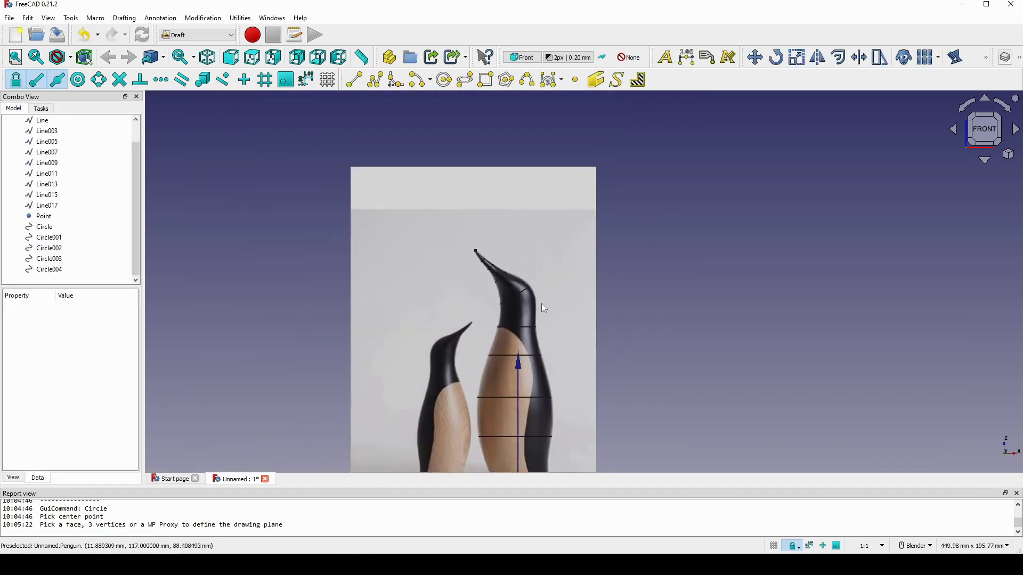
pyautogui.keyDown('shift'); pyautogui.moveTo(589, 323); pyautogui.dragTo(591, 288, button='middle'); pyautogui.keyUp('shift')
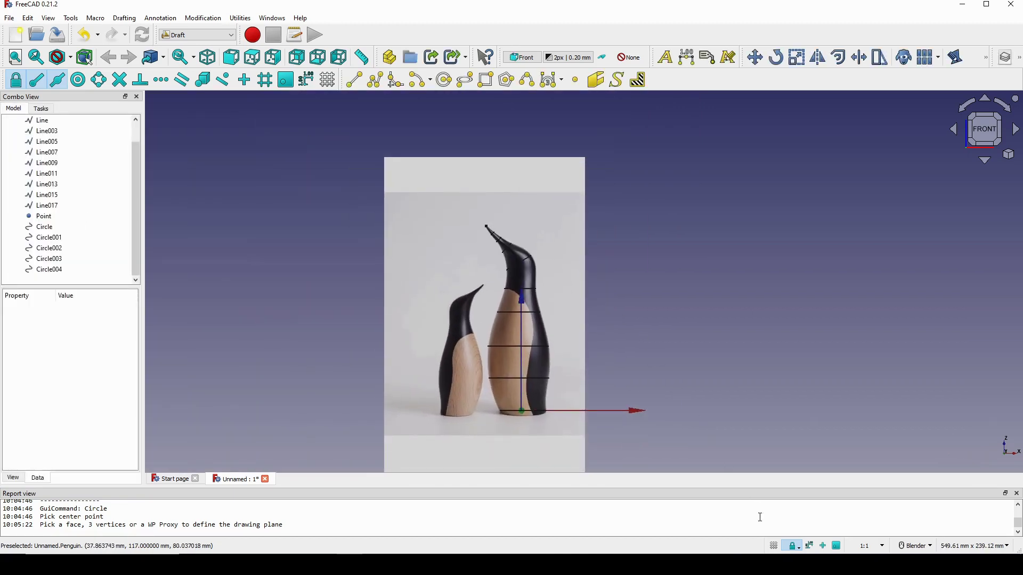
pyautogui.click(773, 546)
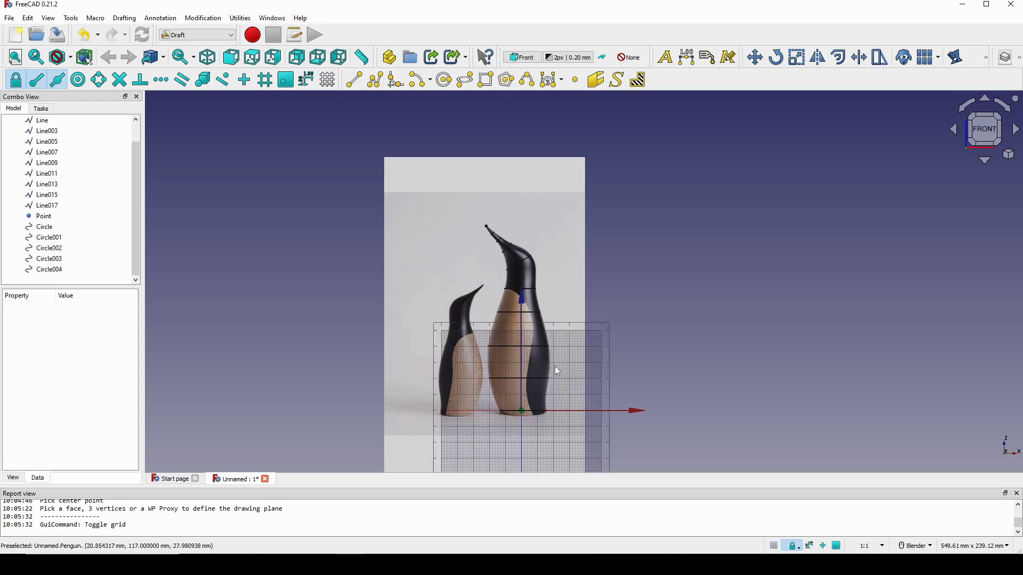
# Draw a circle of about 8.68 mm radius in the front plane, centred on the slanted head line's midpoint and reaching its upper end.
pyautogui.scroll(5, 554, 366)
pyautogui.keyDown('shift'); pyautogui.moveTo(458, 199); pyautogui.dragTo(475, 403, button='middle'); pyautogui.keyUp('shift')
pyautogui.scroll(5, 496, 258)
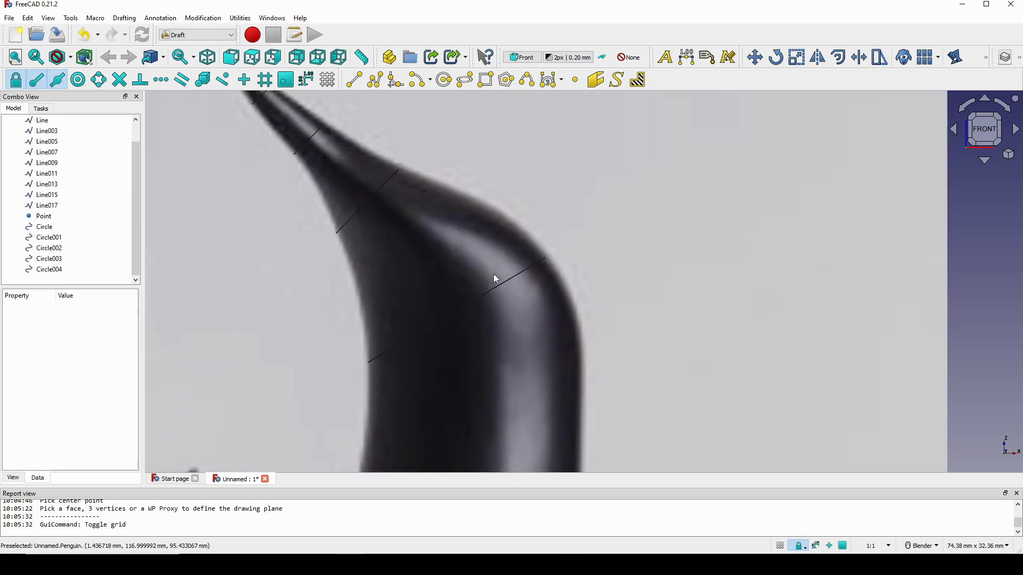
pyautogui.moveTo(472, 268)
pyautogui.keyDown('shift'); pyautogui.mouseDown(button='middle')
pyautogui.moveTo(490, 264)
pyautogui.moveTo(464, 205)
pyautogui.moveTo(462, 285)
pyautogui.mouseUp(button='middle'); pyautogui.keyUp('shift')
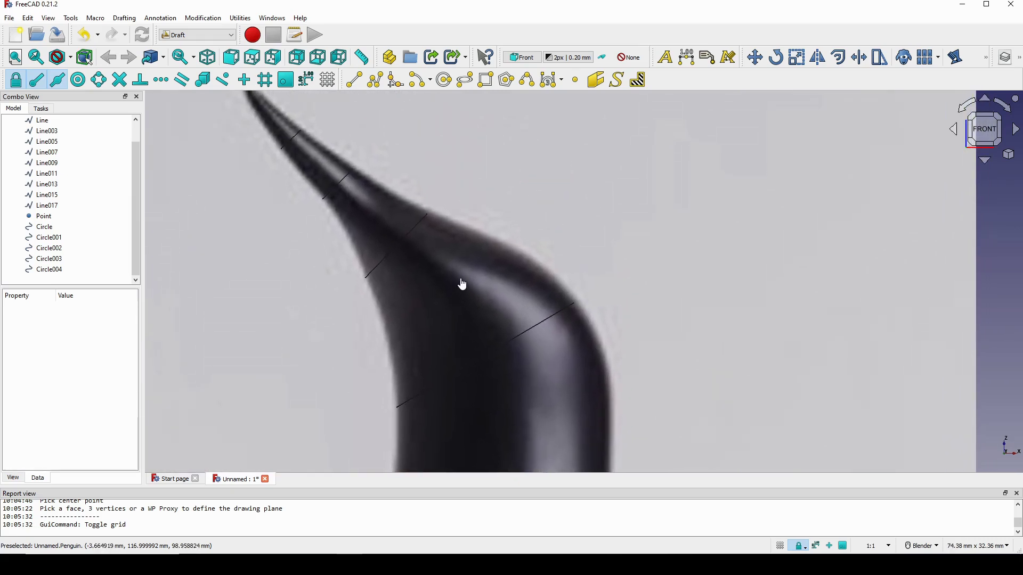
pyautogui.click(444, 79)
pyautogui.click(486, 356)
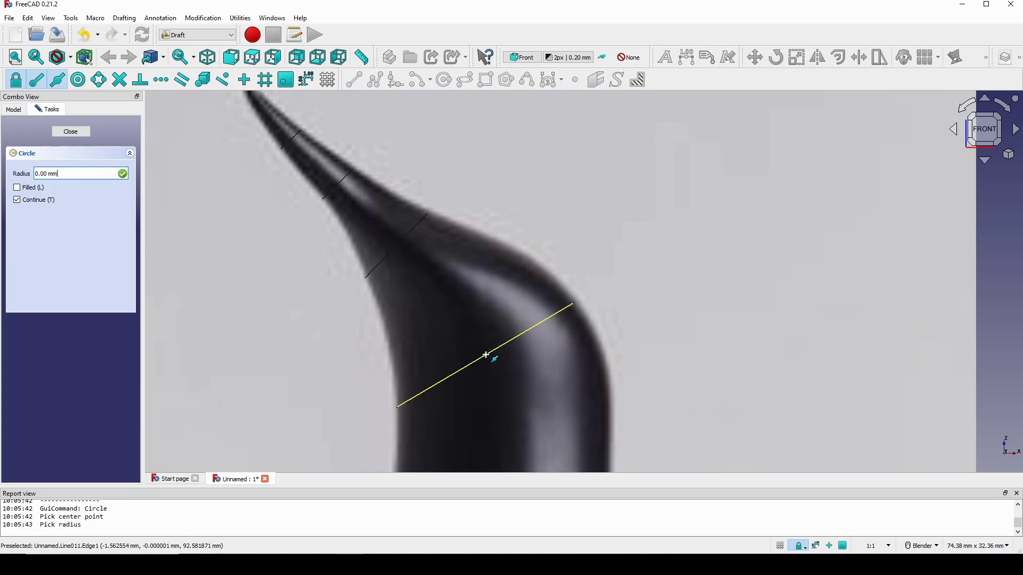
pyautogui.click(574, 305)
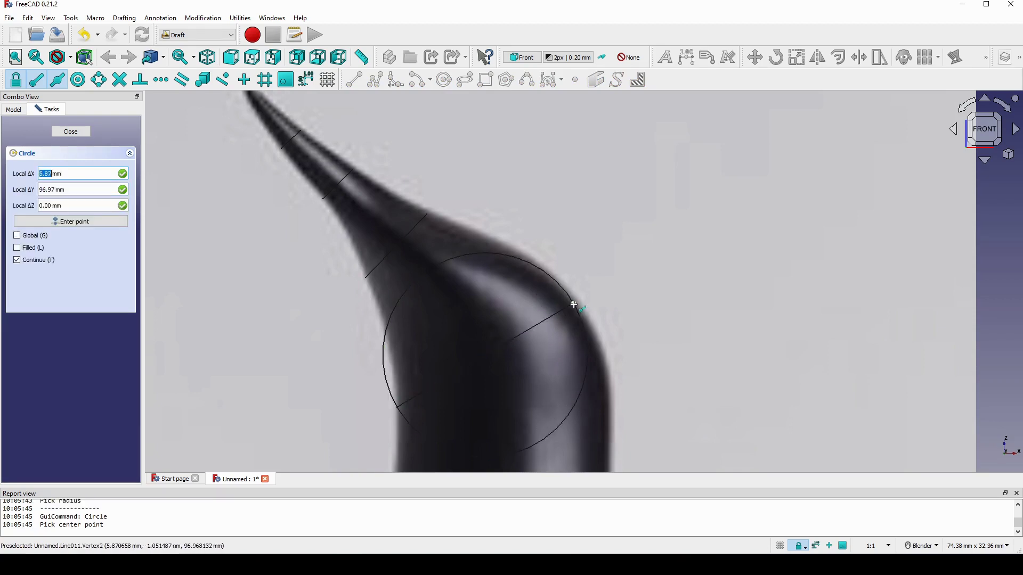
# Draw midpoint-centred circles on the two slanted lines above the head line, the first with a radius of about 3.73 mm.
pyautogui.click(399, 245)
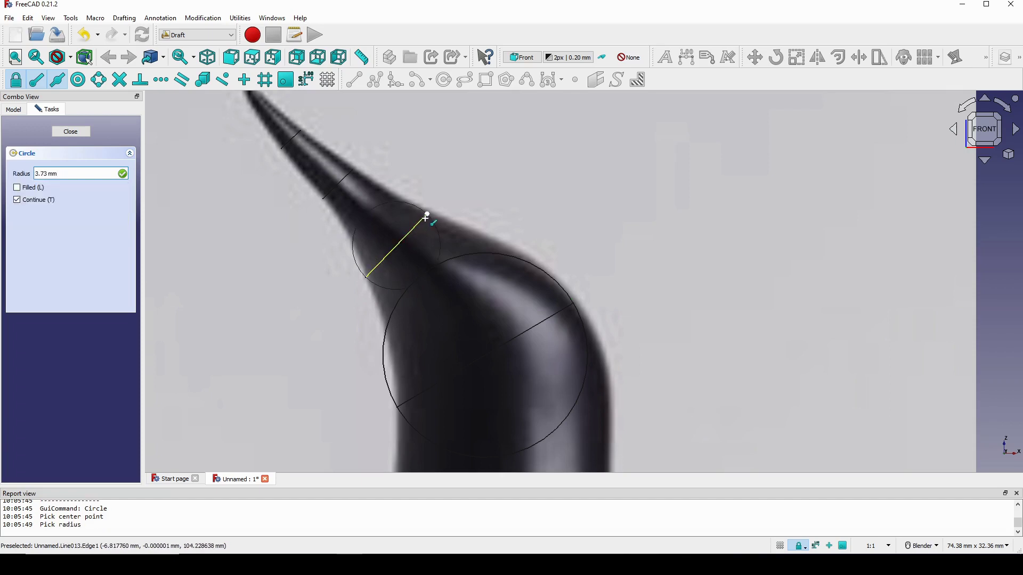
pyautogui.click(426, 217)
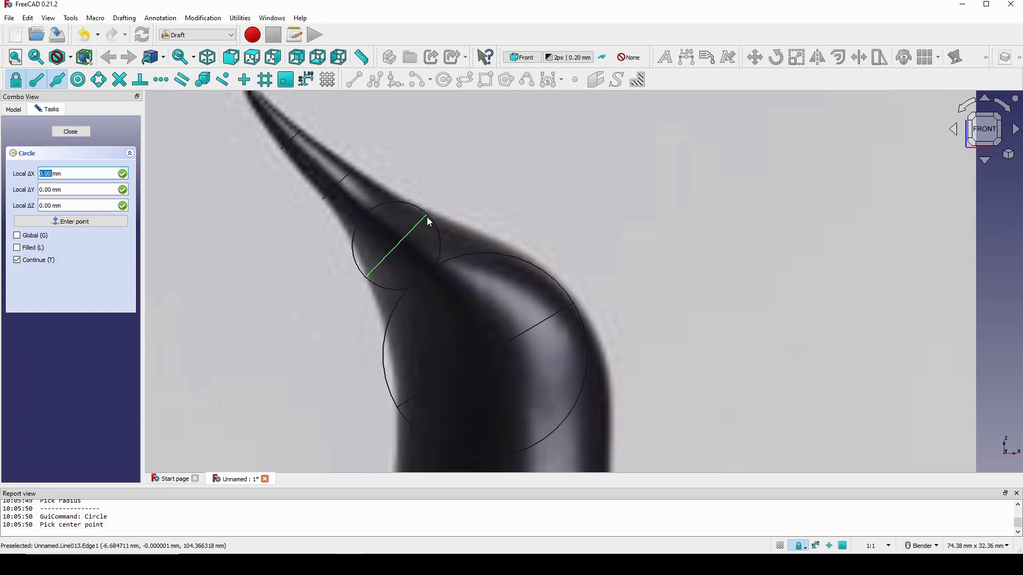
pyautogui.click(340, 184)
pyautogui.click(349, 170)
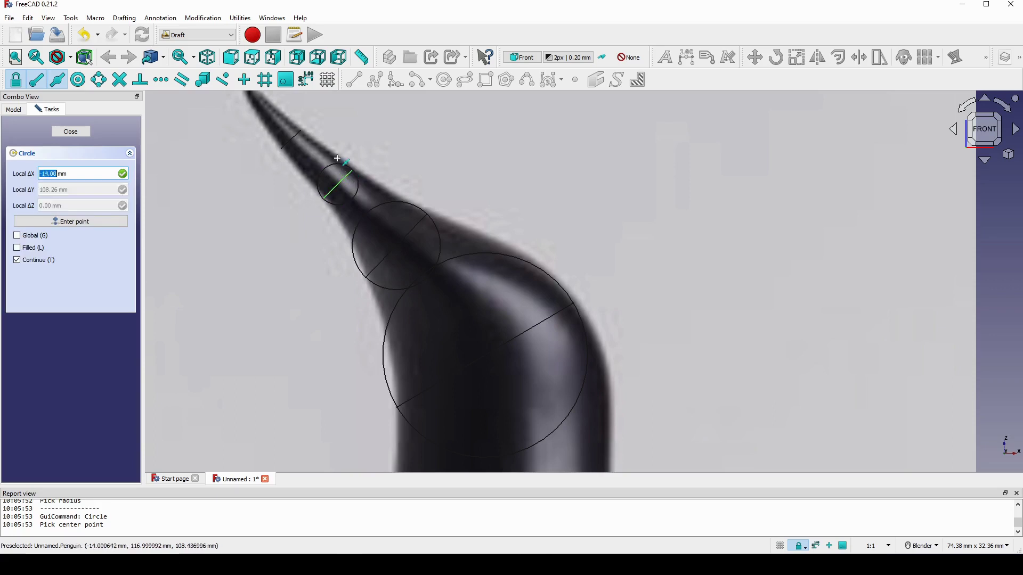
# Draw a circle centred on the short line nearest the beak tip, reaching its end, and finish the Circle command.
pyautogui.keyDown('shift'); pyautogui.moveTo(336, 131); pyautogui.dragTo(467, 221, button='middle'); pyautogui.keyUp('shift')
pyautogui.scroll(2, 467, 221)
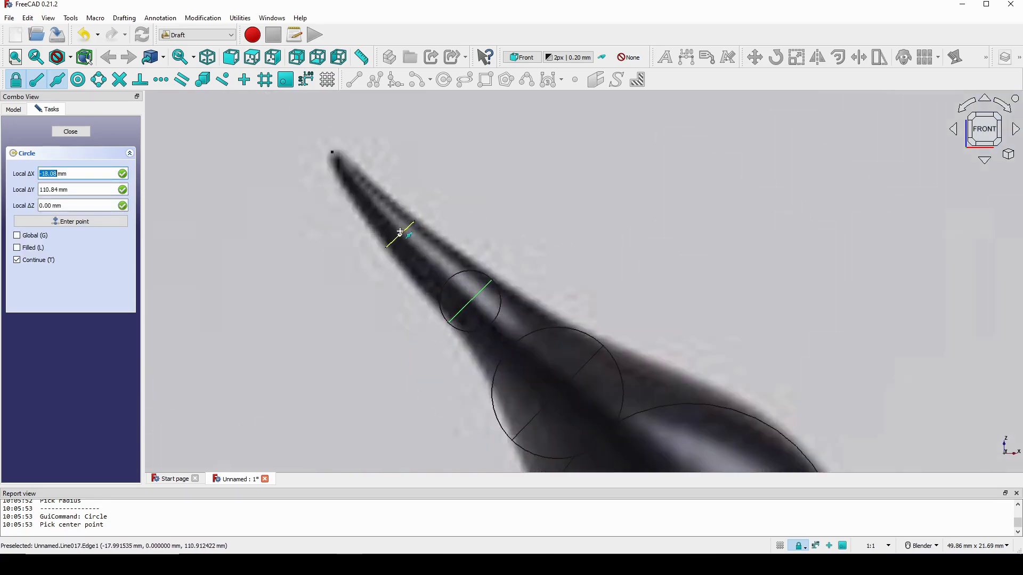
pyautogui.click(400, 232)
pyautogui.click(411, 224)
pyautogui.scroll(-3, 528, 248)
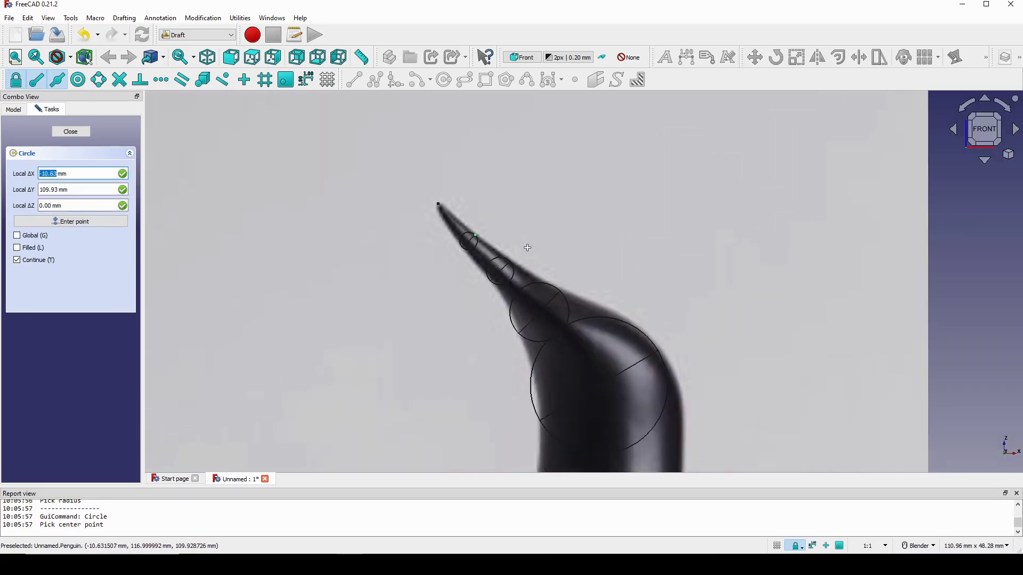
pyautogui.scroll(-3, 527, 247)
pyautogui.keyDown('shift'); pyautogui.moveTo(602, 237); pyautogui.dragTo(563, 233, button='middle'); pyautogui.keyUp('shift')
pyautogui.click(74, 132)
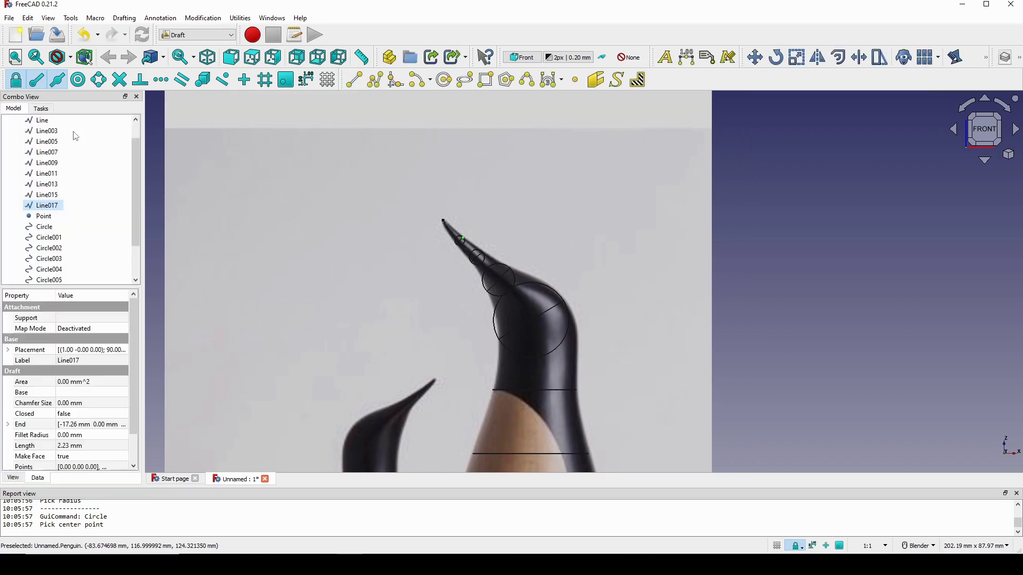
# Examine the orientation of the upright head and beak circles against the horizontal body circles from an oblique angle.
pyautogui.scroll(2, 543, 250)
pyautogui.scroll(2, 584, 287)
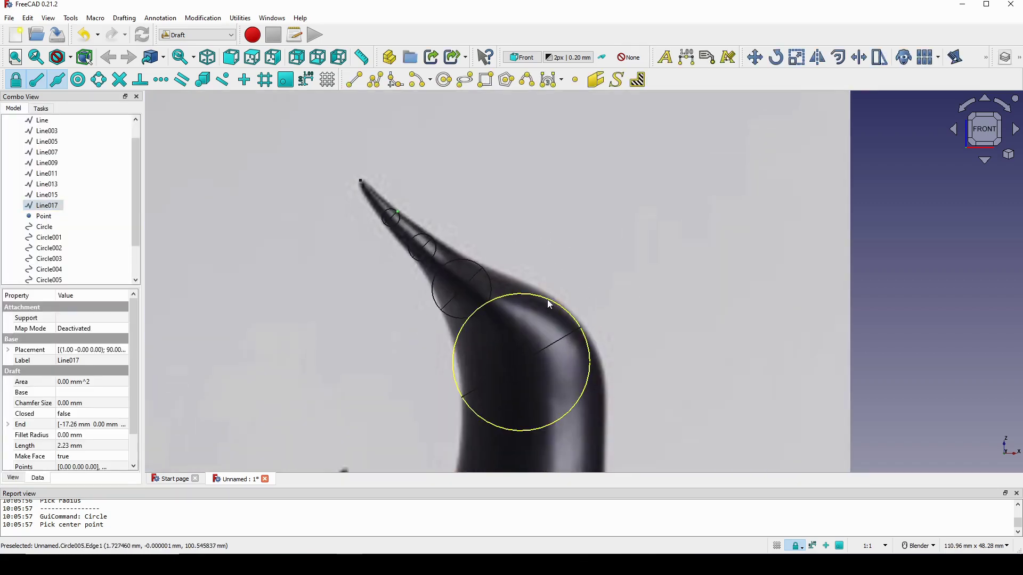
pyautogui.scroll(-3, 547, 299)
pyautogui.moveTo(619, 338); pyautogui.dragTo(649, 274, button='middle')
pyautogui.scroll(2, 641, 251)
pyautogui.keyDown('shift'); pyautogui.moveTo(628, 224); pyautogui.dragTo(656, 285, button='middle'); pyautogui.keyUp('shift')
pyautogui.scroll(3, 642, 271)
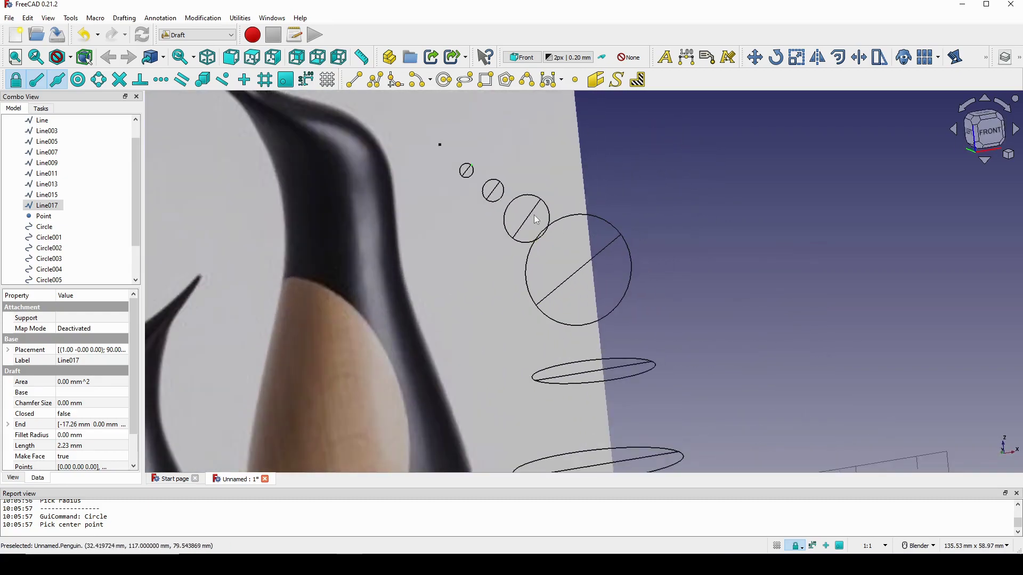
pyautogui.scroll(2, 642, 239)
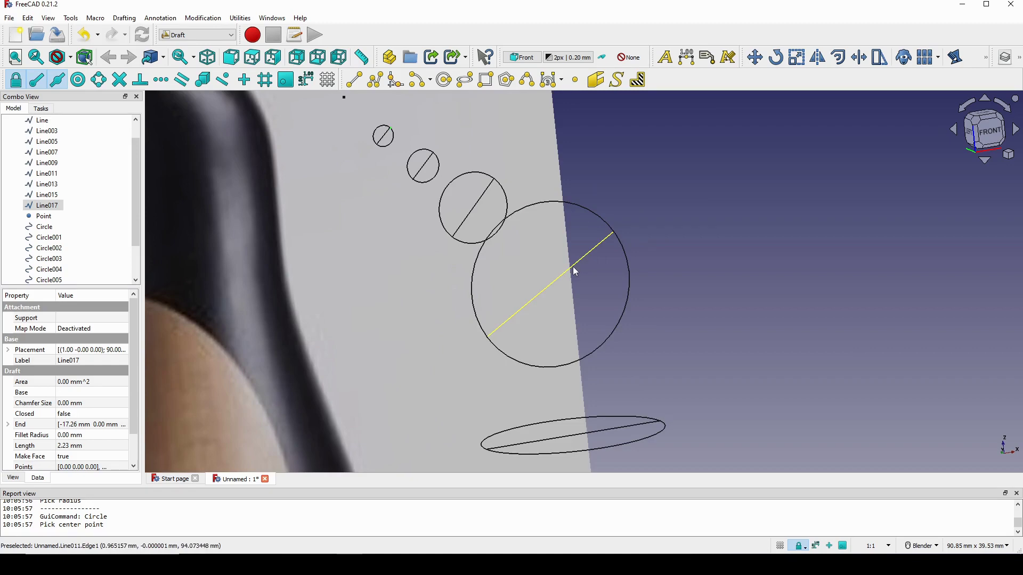
pyautogui.scroll(-4, 573, 266)
# Set the placement angle of the large head circle to 0° and expose its rotation axis components.
pyautogui.click(970, 152)
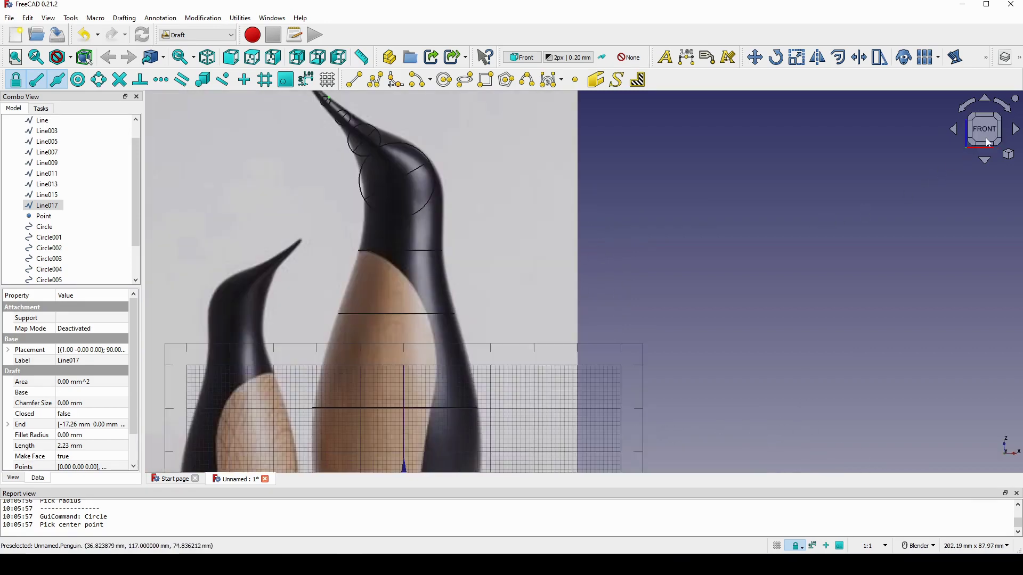
pyautogui.scroll(5, 536, 238)
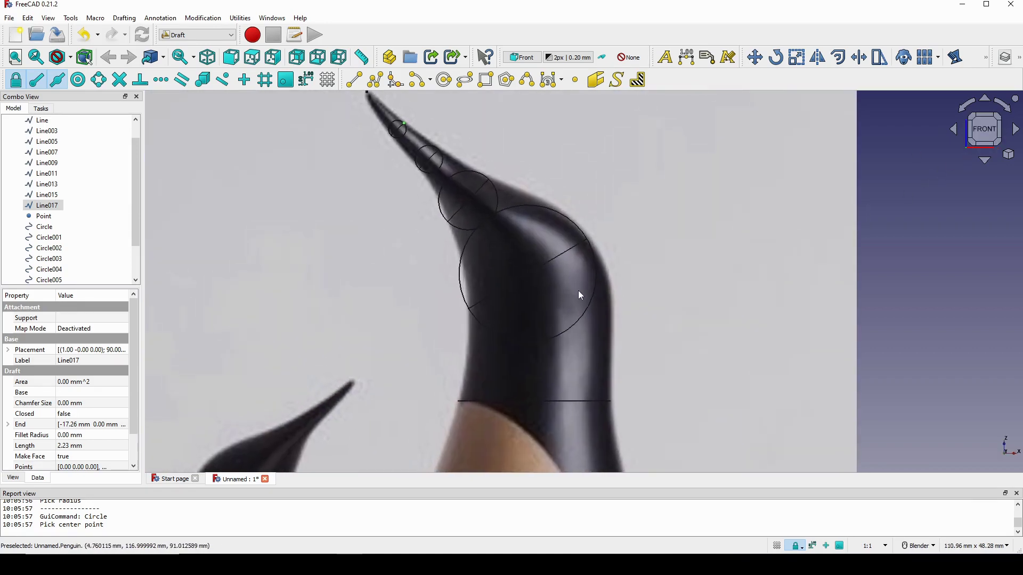
pyautogui.click(581, 316)
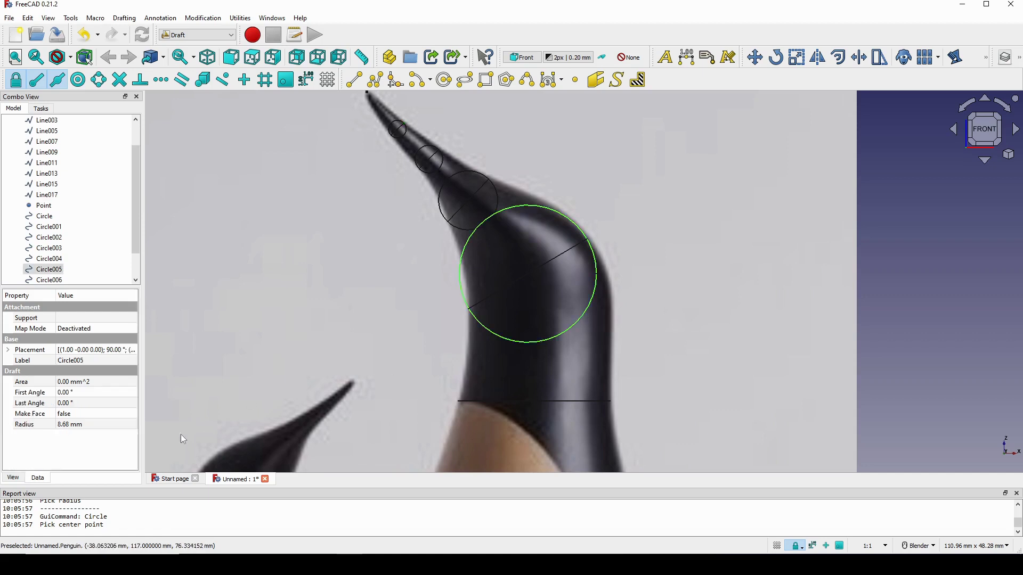
pyautogui.click(8, 350)
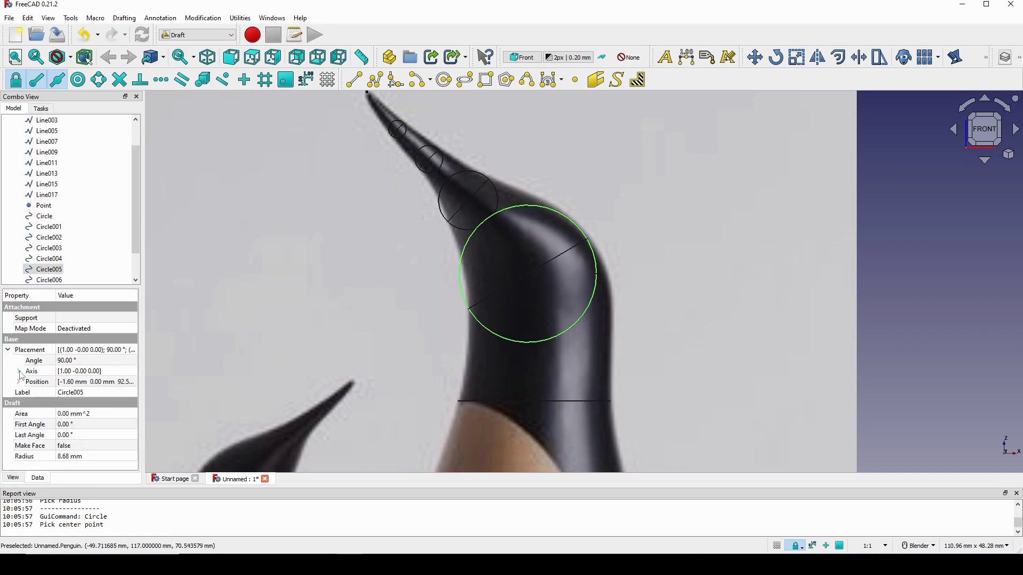
pyautogui.click(19, 371)
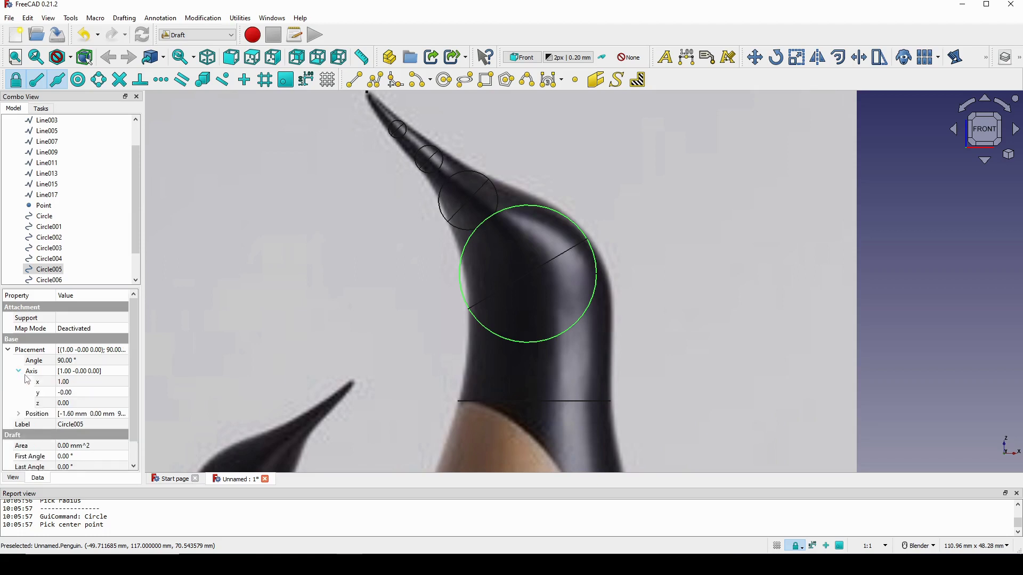
pyautogui.click(72, 361)
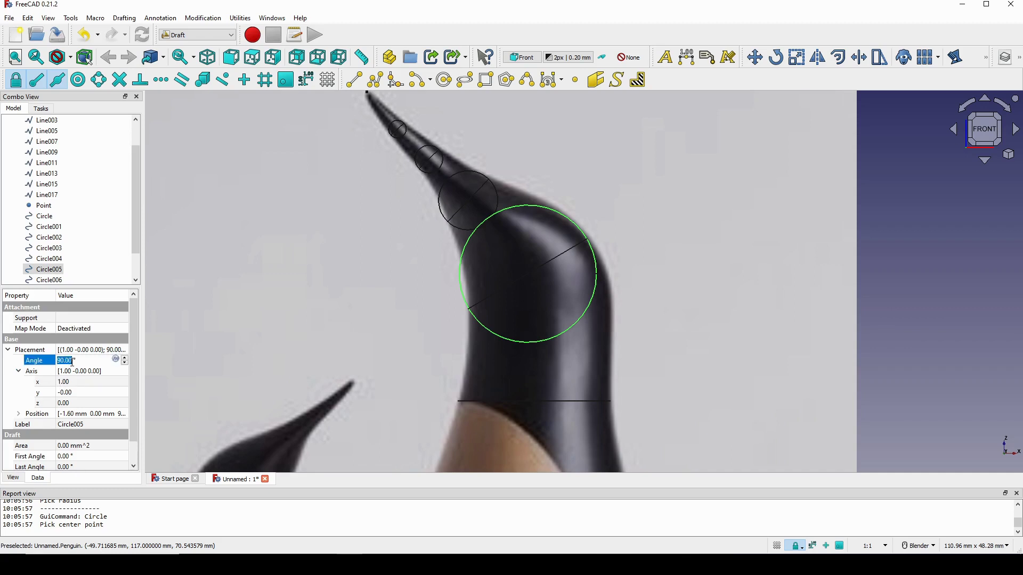
pyautogui.write('0')
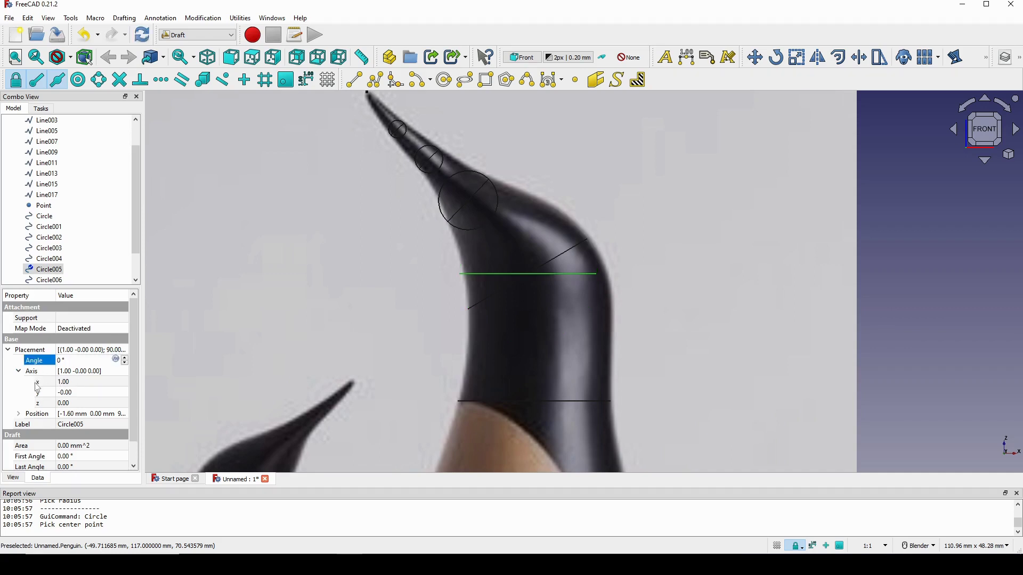
pyautogui.click(36, 382)
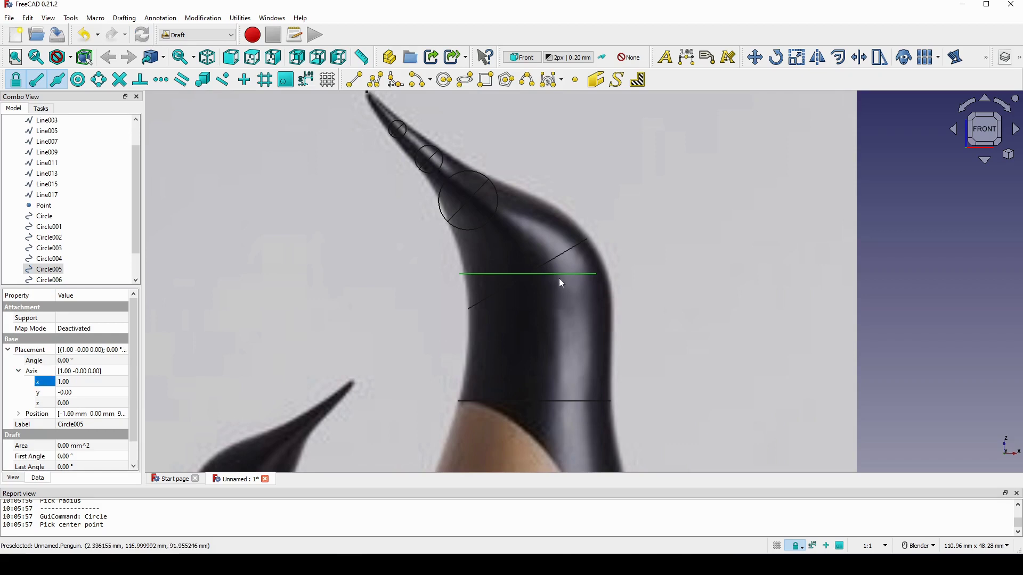
# Compare the rotated head circle with the slanted head line from the front, and with the body circles from oblique angles.
pyautogui.scroll(-3, 575, 304)
pyautogui.moveTo(586, 297); pyautogui.dragTo(591, 314, button='middle')
pyautogui.keyDown('shift'); pyautogui.moveTo(596, 373); pyautogui.dragTo(623, 341, button='middle'); pyautogui.keyUp('shift')
pyautogui.scroll(2, 606, 308)
pyautogui.scroll(-1, 605, 338)
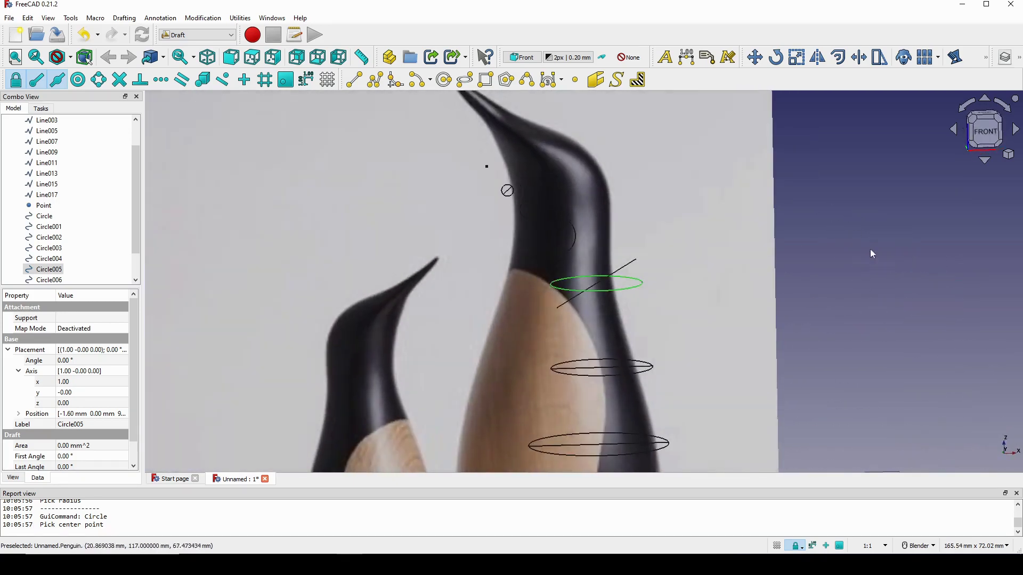
pyautogui.click(984, 138)
pyautogui.scroll(5, 603, 199)
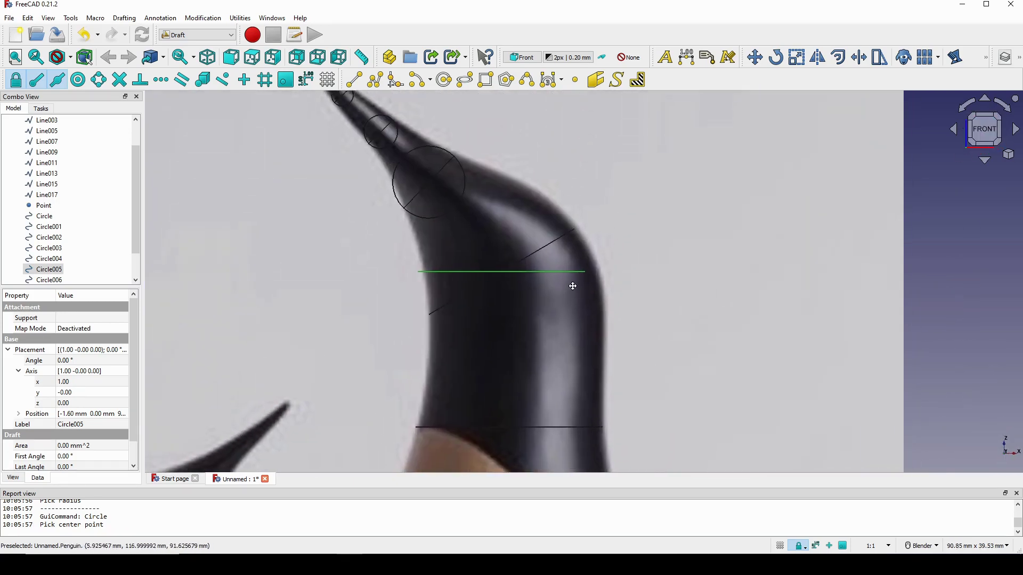
pyautogui.scroll(2, 556, 305)
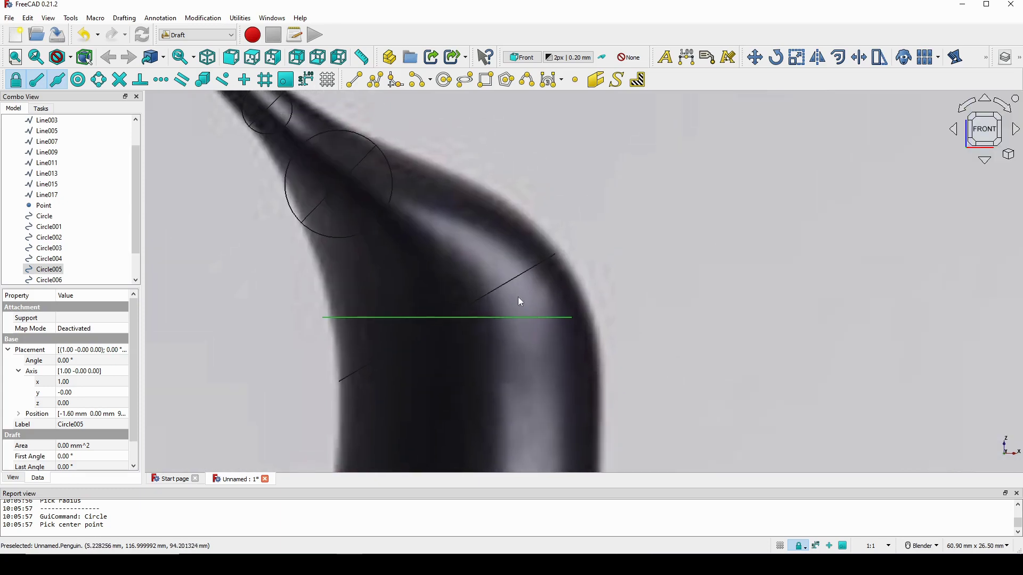
pyautogui.keyDown('shift'); pyautogui.moveTo(535, 297); pyautogui.dragTo(546, 283, button='middle'); pyautogui.keyUp('shift')
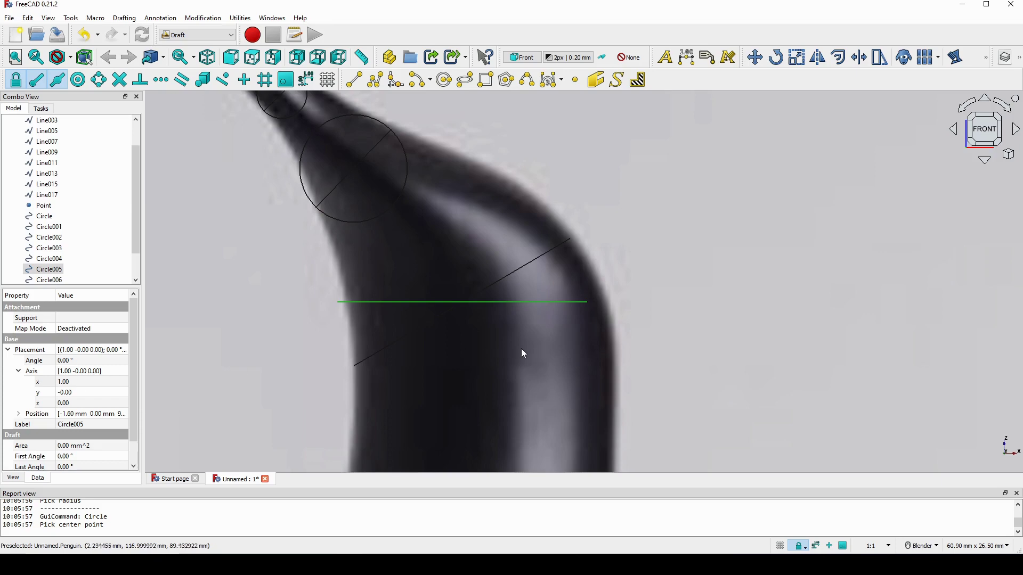
pyautogui.scroll(-5, 581, 341)
pyautogui.moveTo(582, 341); pyautogui.dragTo(628, 173, button='middle')
pyautogui.scroll(-4, 644, 267)
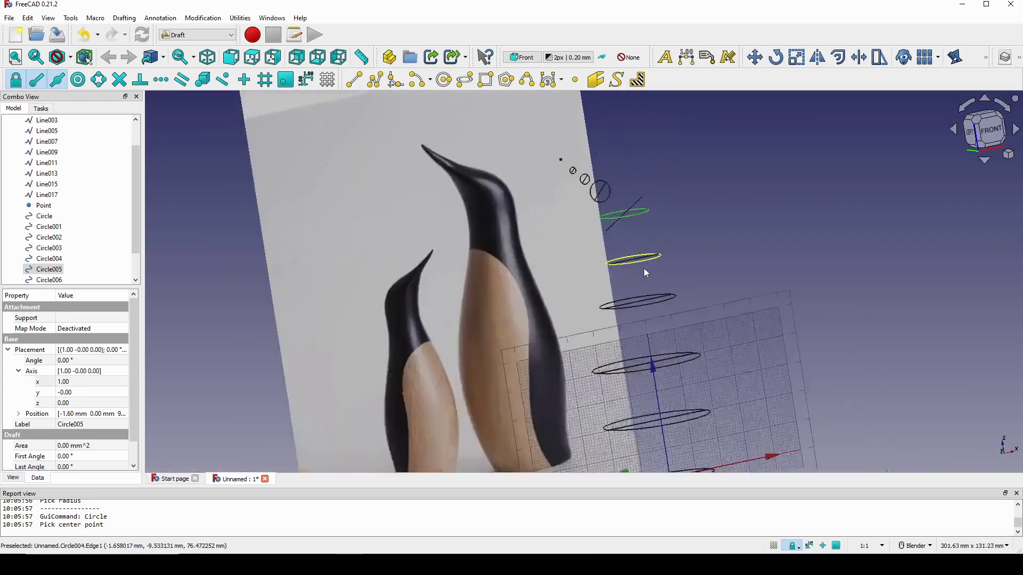
pyautogui.moveTo(697, 336); pyautogui.dragTo(685, 314, button='middle')
pyautogui.scroll(1, 707, 353)
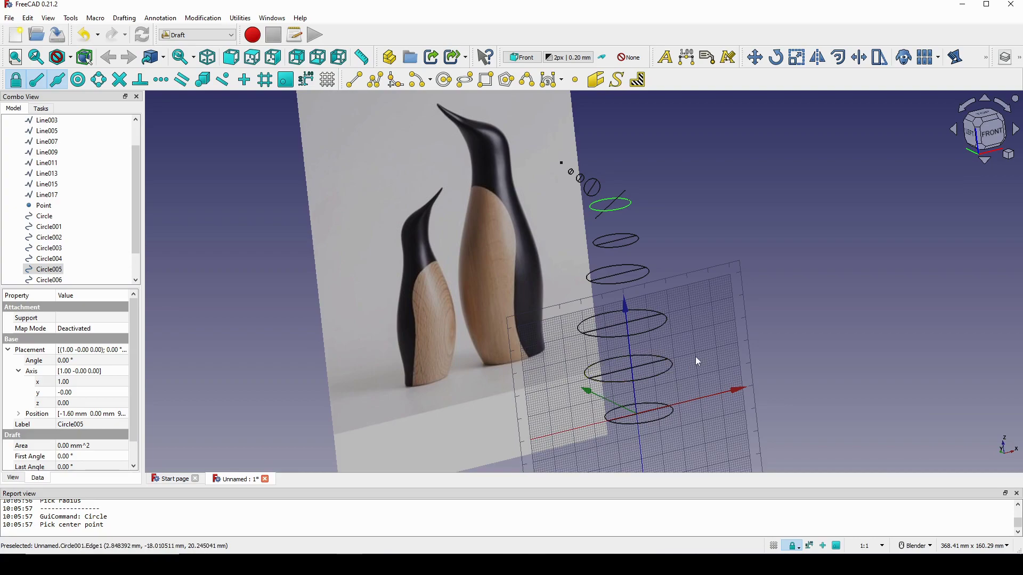
pyautogui.press('Print')
pyautogui.moveTo(380, 110); pyautogui.dragTo(791, 458)
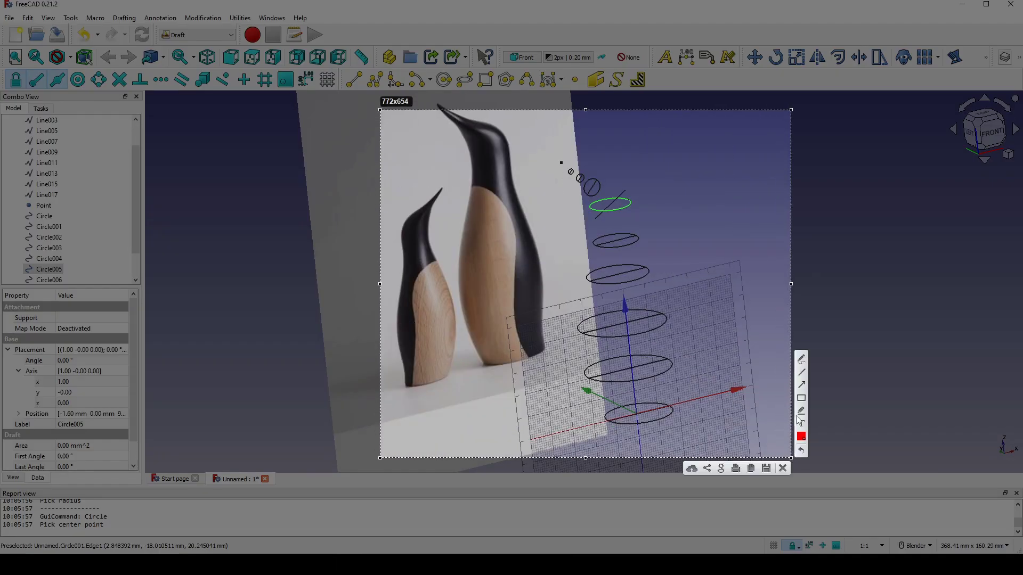
pyautogui.moveTo(566, 411); pyautogui.dragTo(595, 398)
pyautogui.click(782, 468)
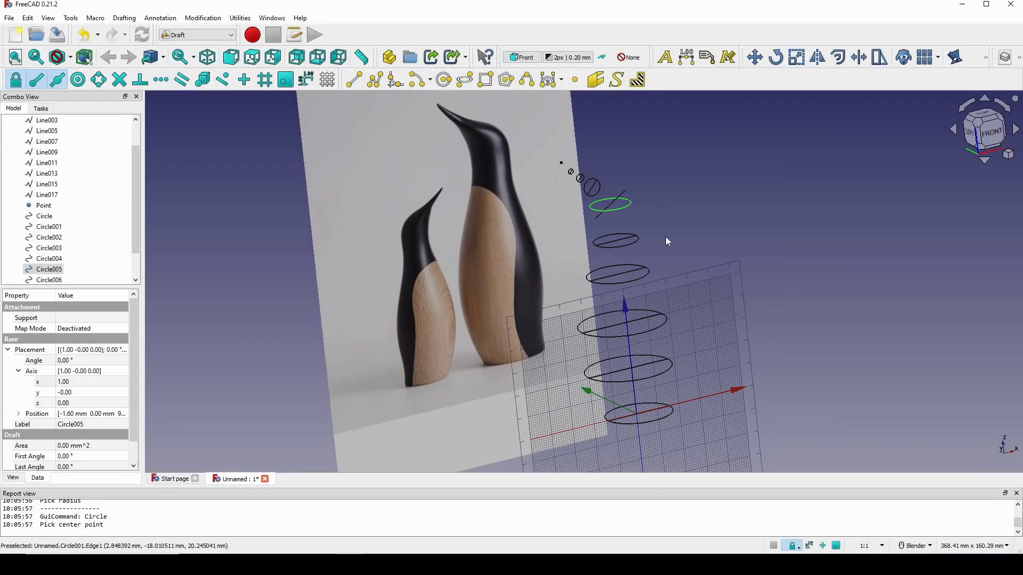
# Set the large head circle's rotation axis to x 0 and y 1.
pyautogui.moveTo(666, 237); pyautogui.dragTo(921, 182, button='middle')
pyautogui.click(984, 130)
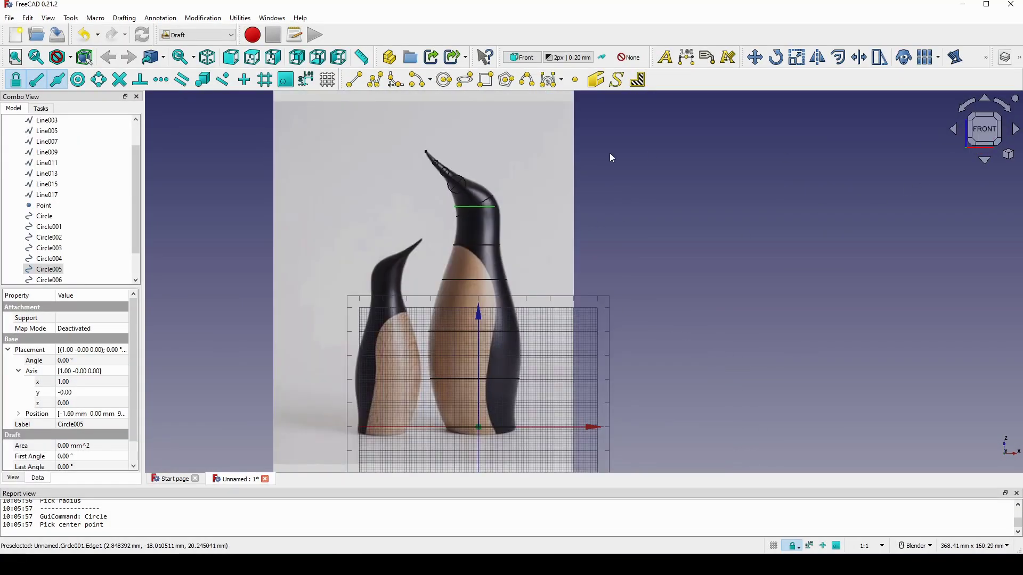
pyautogui.scroll(5, 520, 267)
pyautogui.scroll(4, 644, 293)
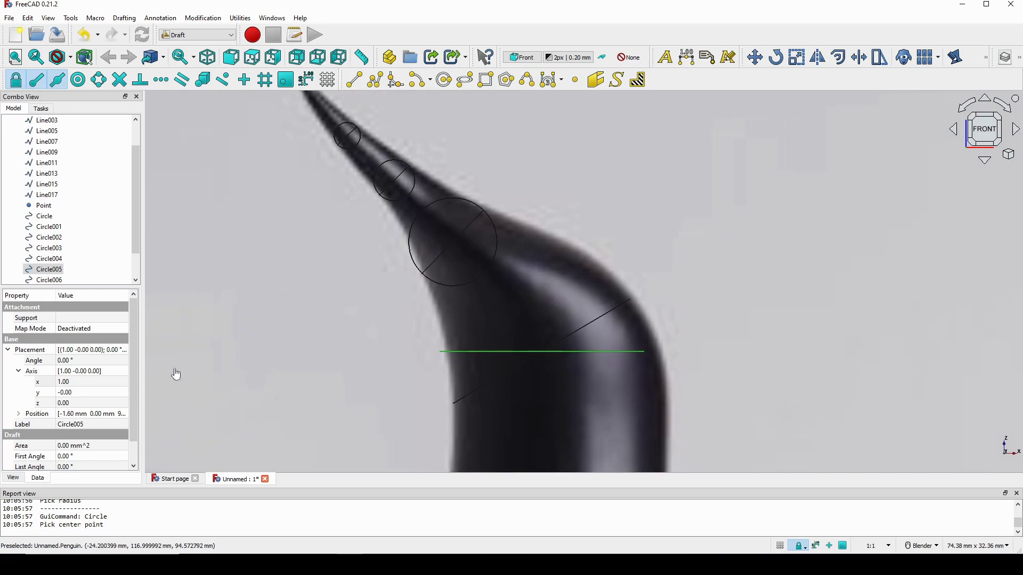
pyautogui.click(67, 381)
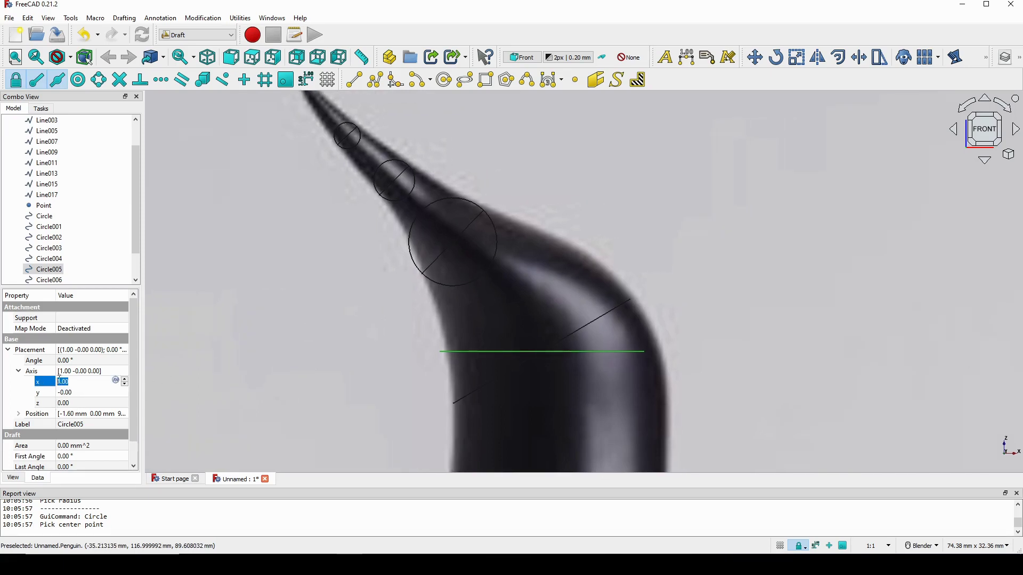
pyautogui.write('0')
pyautogui.click(47, 397)
pyautogui.click(73, 392)
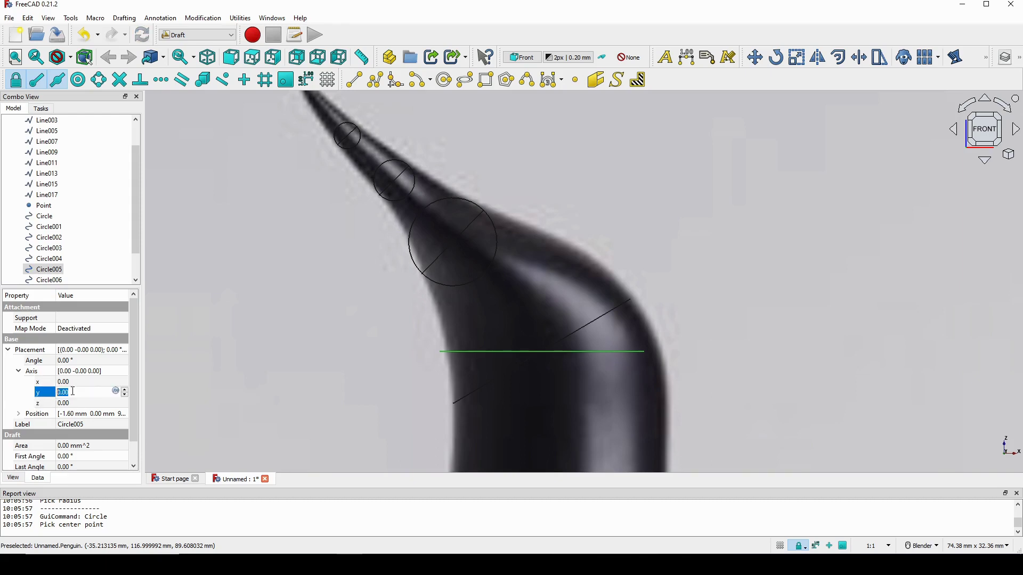
pyautogui.write('1')
pyautogui.click(45, 398)
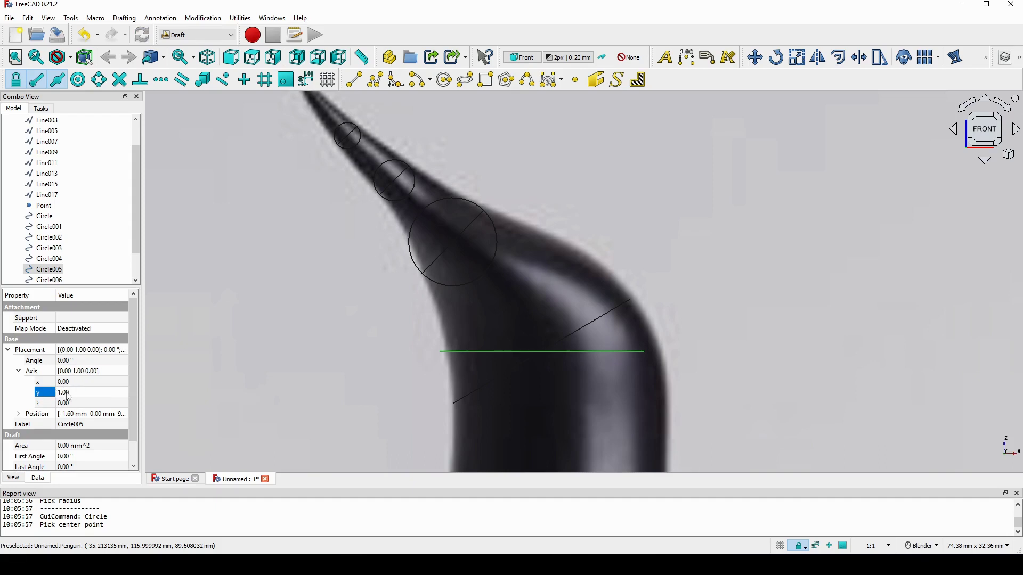
# Rotate the large head circle to a placement angle of -31° so it lies along the slanted head line.
pyautogui.click(45, 362)
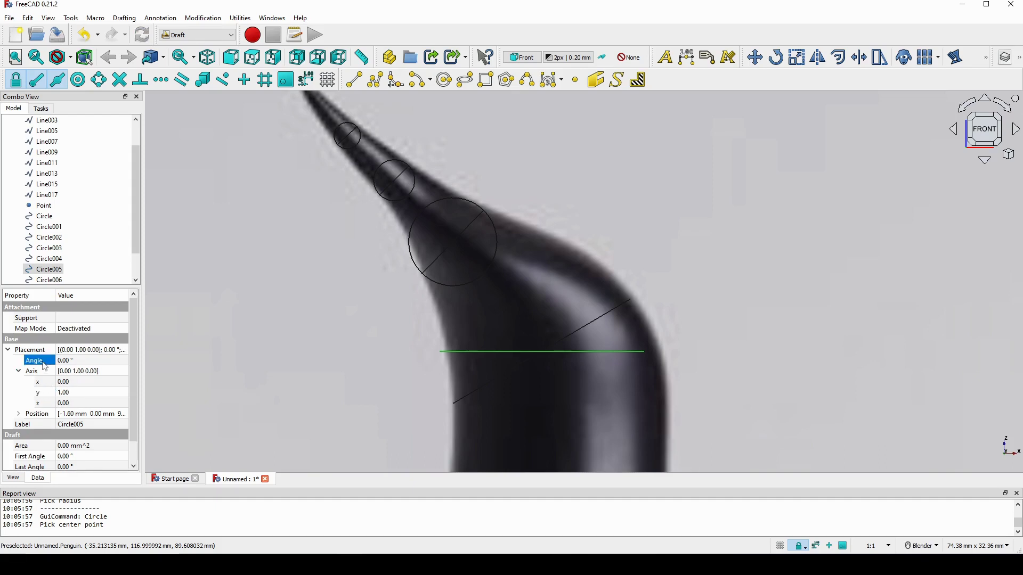
pyautogui.click(80, 362)
pyautogui.click(125, 363)
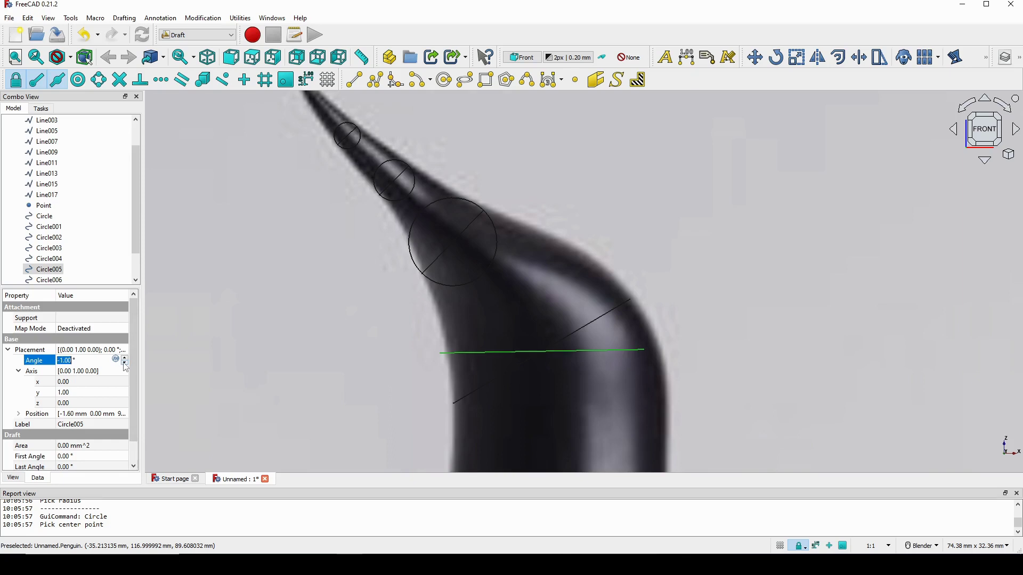
pyautogui.click(124, 363)
pyautogui.moveTo(123, 363); pyautogui.dragTo(123, 364)
pyautogui.click(124, 364)
pyautogui.click(125, 364)
pyautogui.click(124, 364)
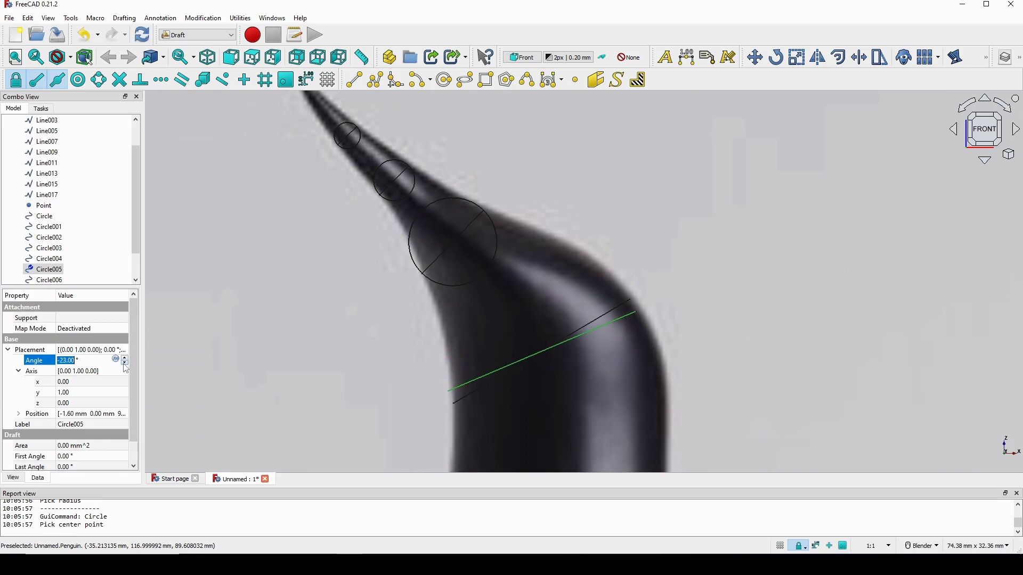
pyautogui.click(124, 364)
pyautogui.click(125, 363)
pyautogui.click(125, 363)
pyautogui.click(125, 364)
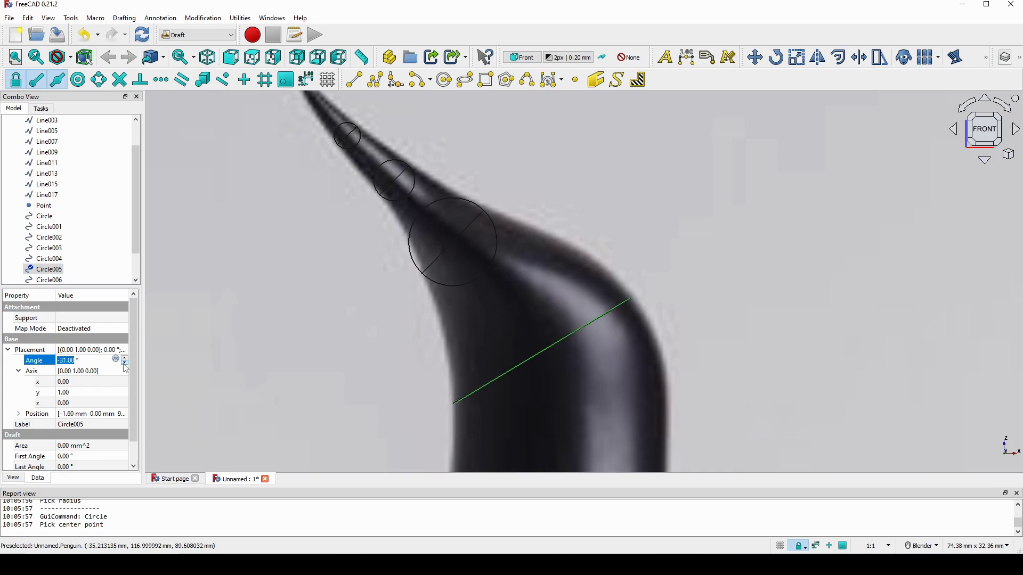
pyautogui.click(125, 363)
# Examine the tilted head circle against its slanted line up close, from an oblique angle and from the front.
pyautogui.scroll(1, 126, 362)
pyautogui.scroll(3, 627, 333)
pyautogui.keyDown('shift'); pyautogui.moveTo(519, 343); pyautogui.dragTo(708, 315, button='middle'); pyautogui.keyUp('shift')
pyautogui.scroll(-9, 621, 298)
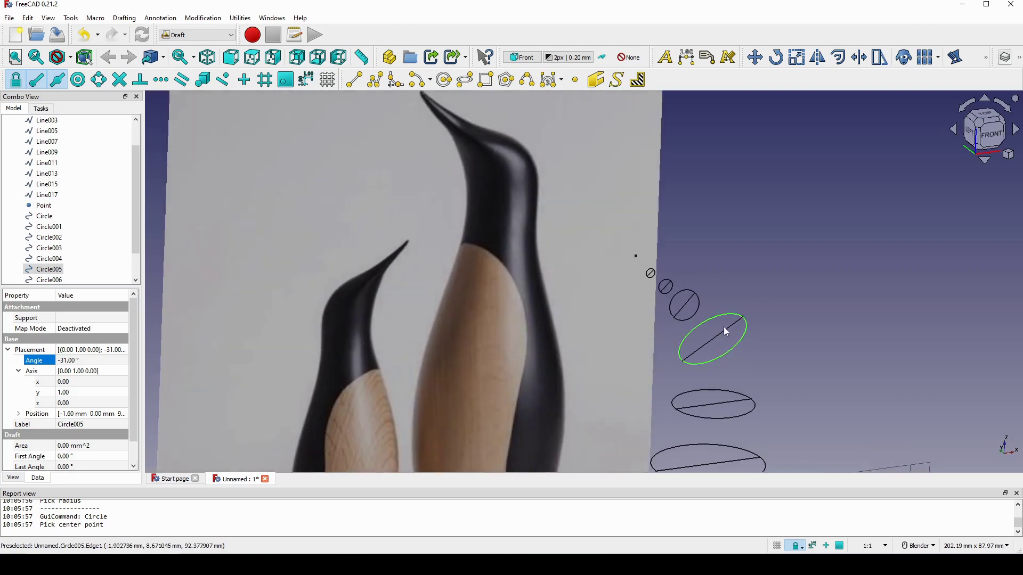
pyautogui.scroll(3, 730, 328)
pyautogui.press('1')
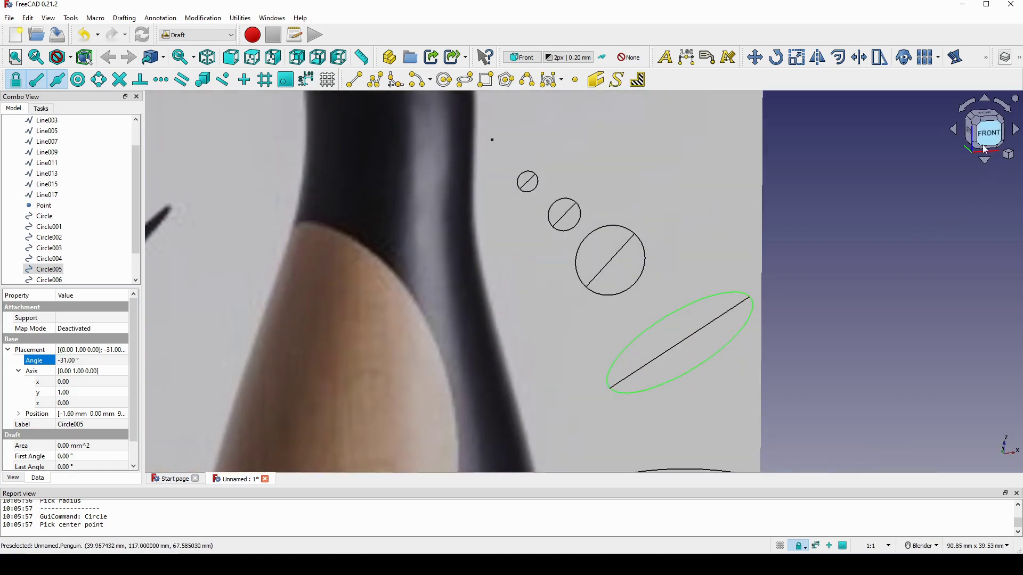
pyautogui.scroll(4, 584, 210)
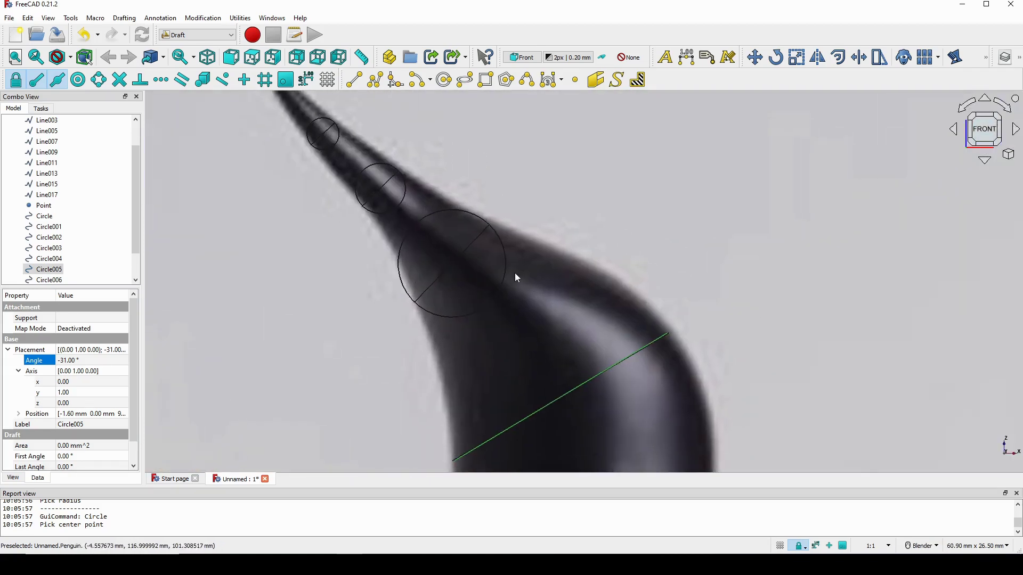
# Set the placement angle of the circle at the beak's base to 0° and its rotation axis to x 0, y 1.
pyautogui.click(502, 289)
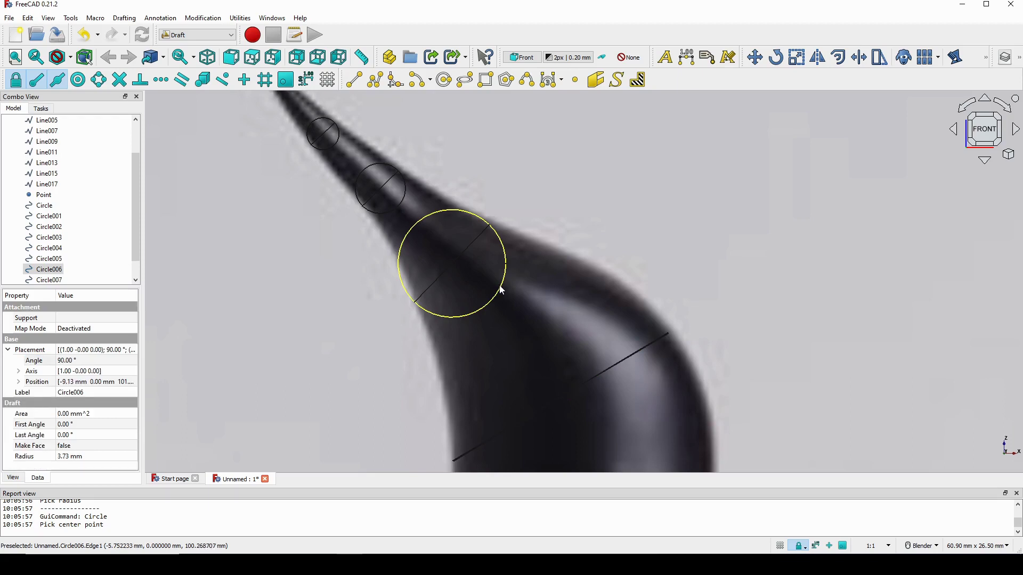
pyautogui.click(16, 372)
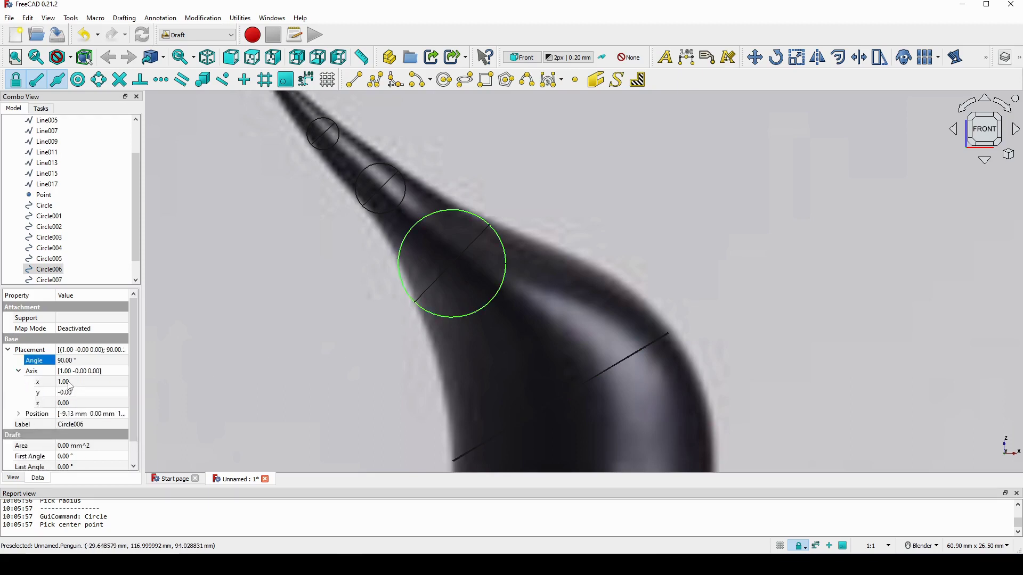
pyautogui.click(77, 361)
pyautogui.write('0')
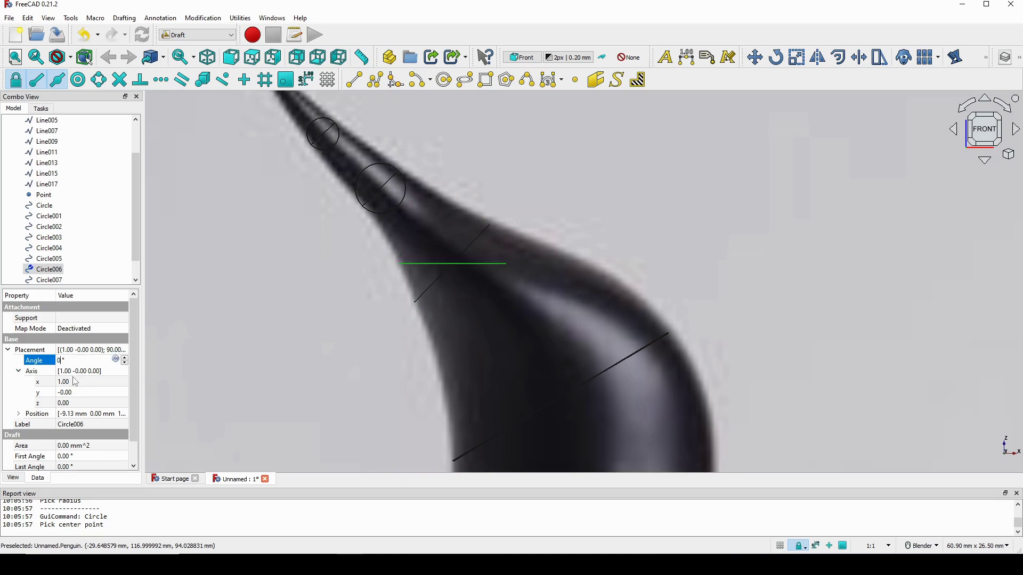
pyautogui.click(64, 382)
pyautogui.write('0')
pyautogui.click(46, 383)
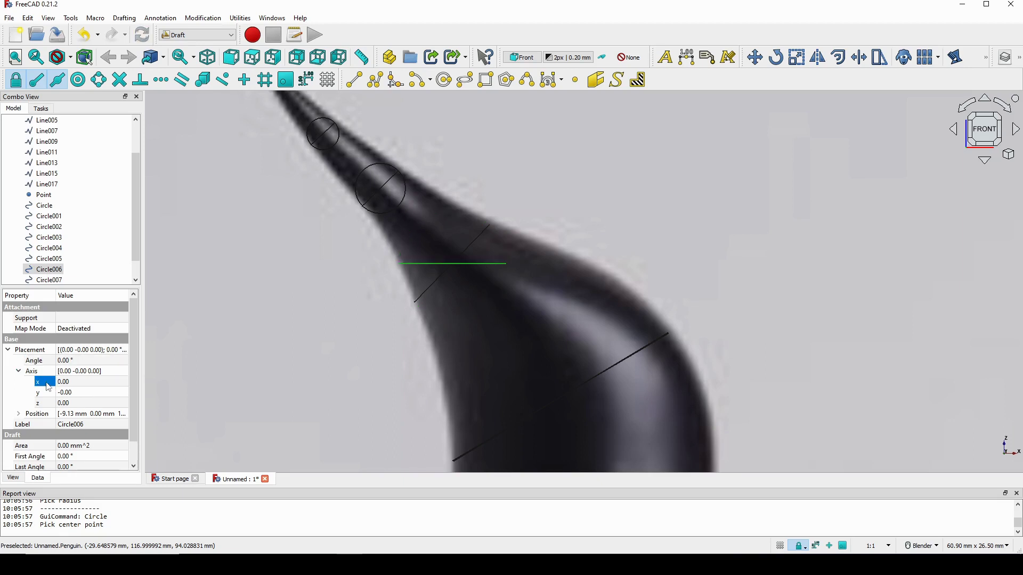
pyautogui.click(72, 393)
pyautogui.write('1')
pyautogui.press('Return')
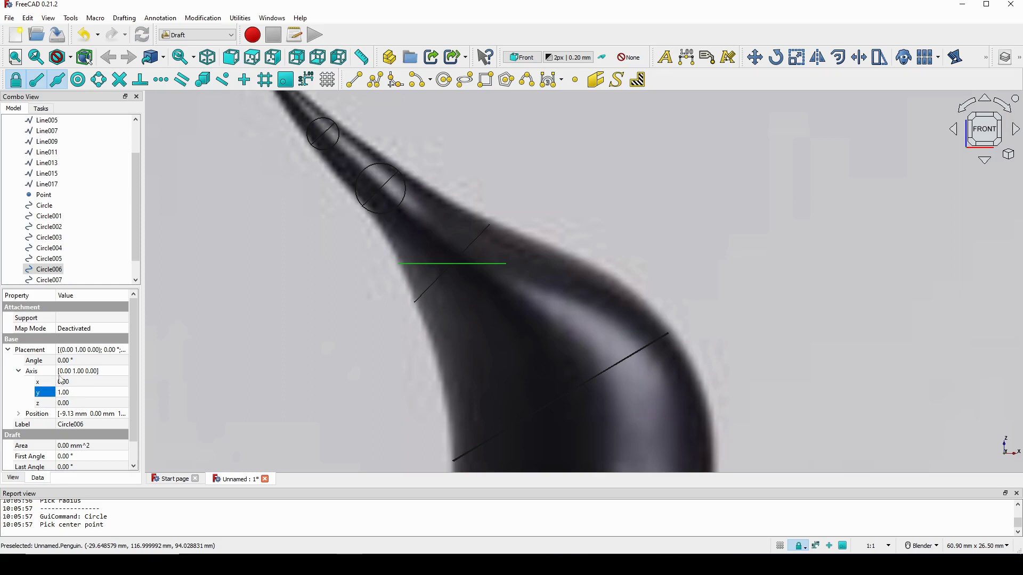
# Tilt the circle at the beak's base to a placement angle of -46°, matching its slanted cross line.
pyautogui.click(74, 361)
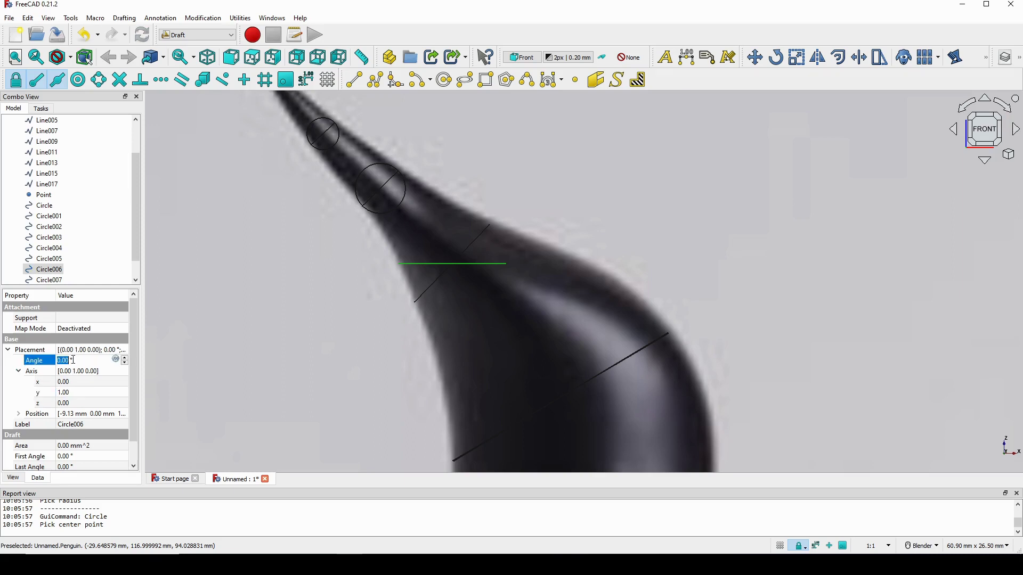
pyautogui.click(123, 362)
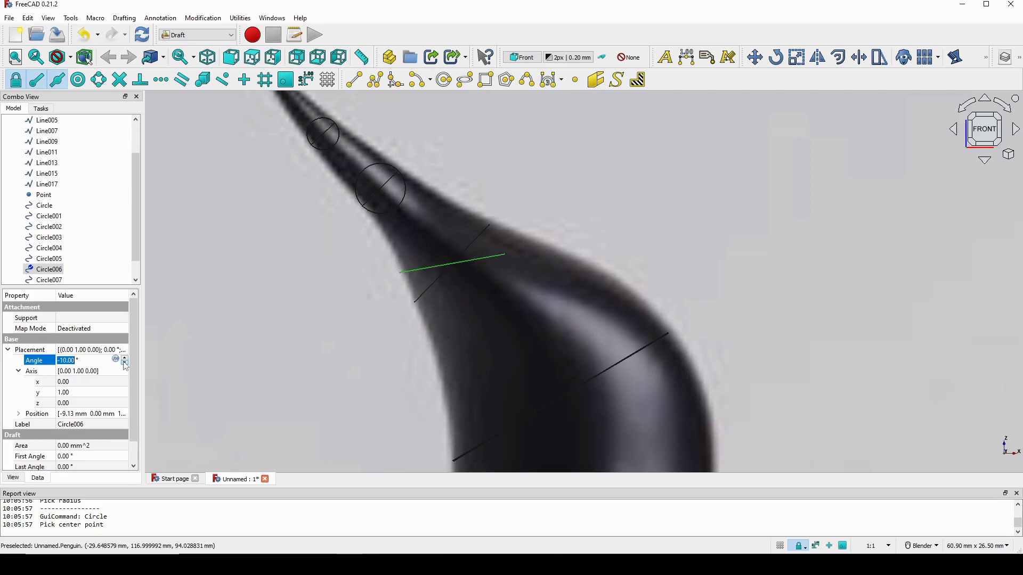
pyautogui.click(125, 364)
pyautogui.click(125, 364)
pyautogui.click(125, 364)
# Set the rotation axis of the middle beak circle to x 0 and y 1.
pyautogui.keyDown('shift'); pyautogui.moveTo(466, 202); pyautogui.dragTo(515, 276, button='middle'); pyautogui.keyUp('shift')
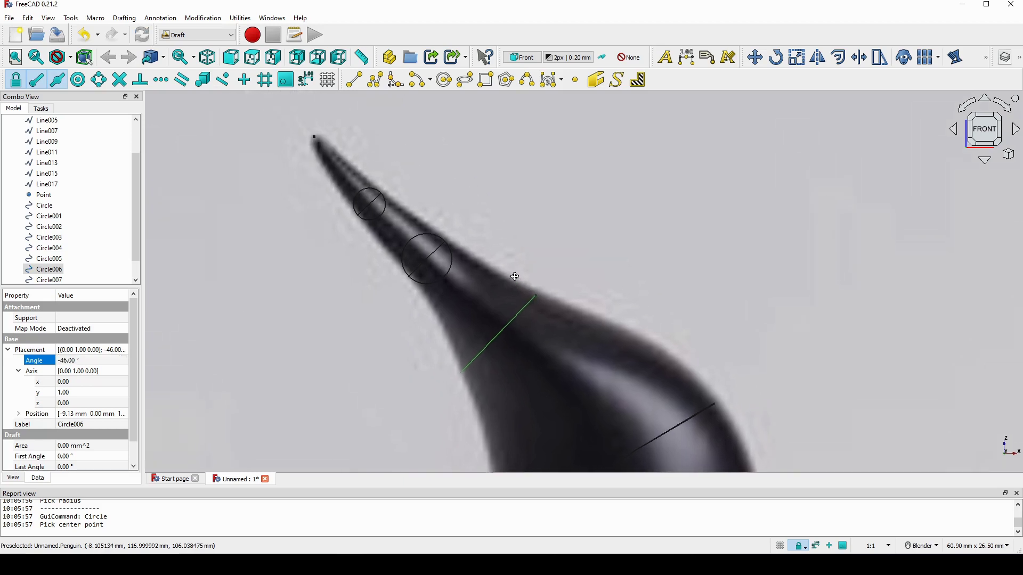
pyautogui.scroll(1, 515, 276)
pyautogui.click(441, 274)
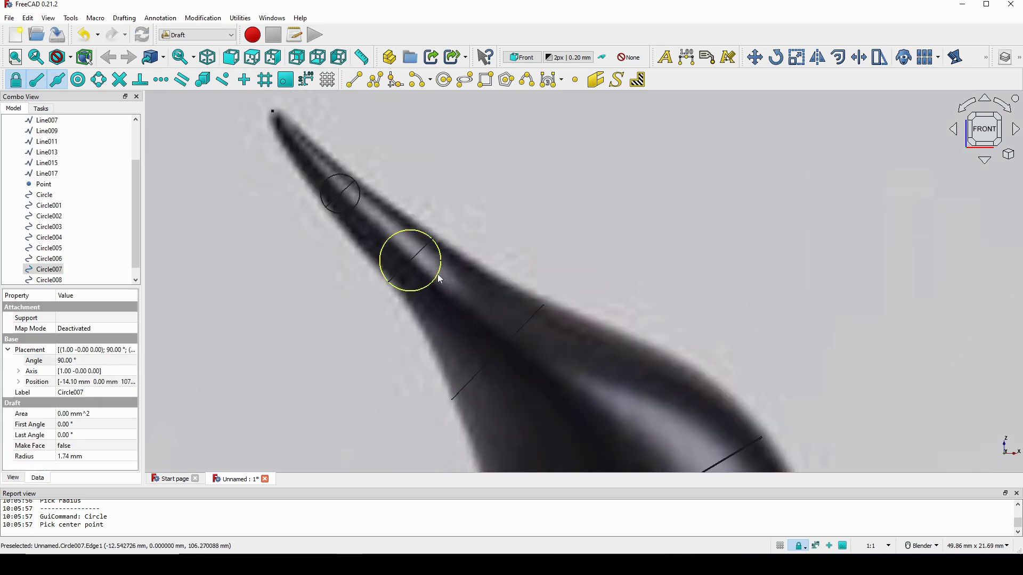
pyautogui.click(19, 372)
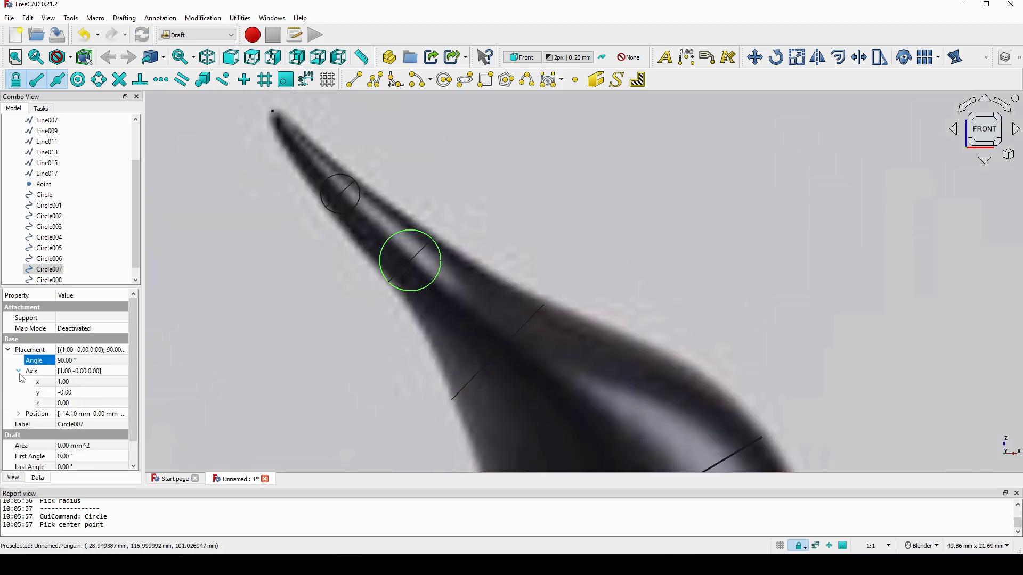
pyautogui.click(78, 381)
pyautogui.write('0')
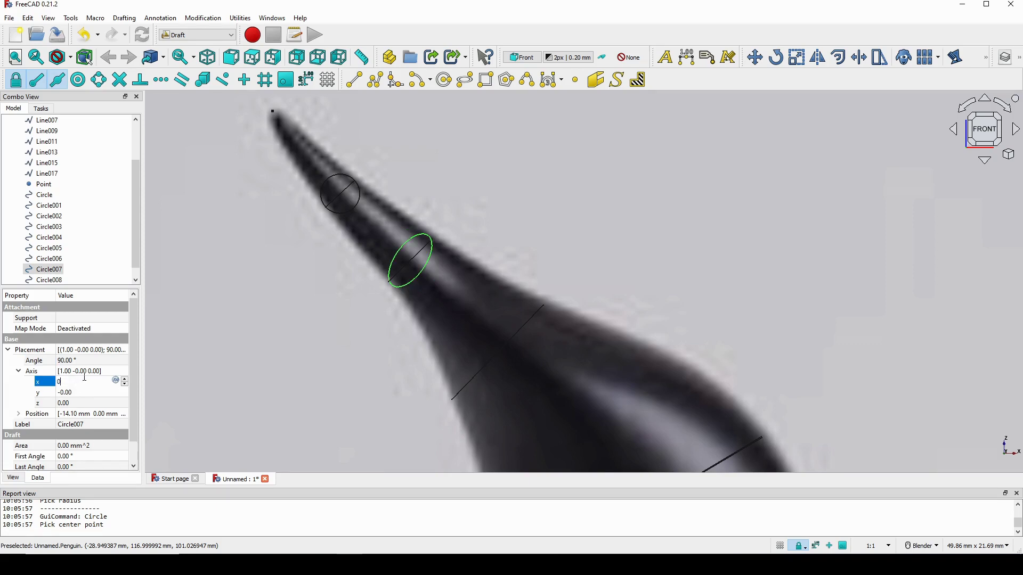
pyautogui.click(74, 392)
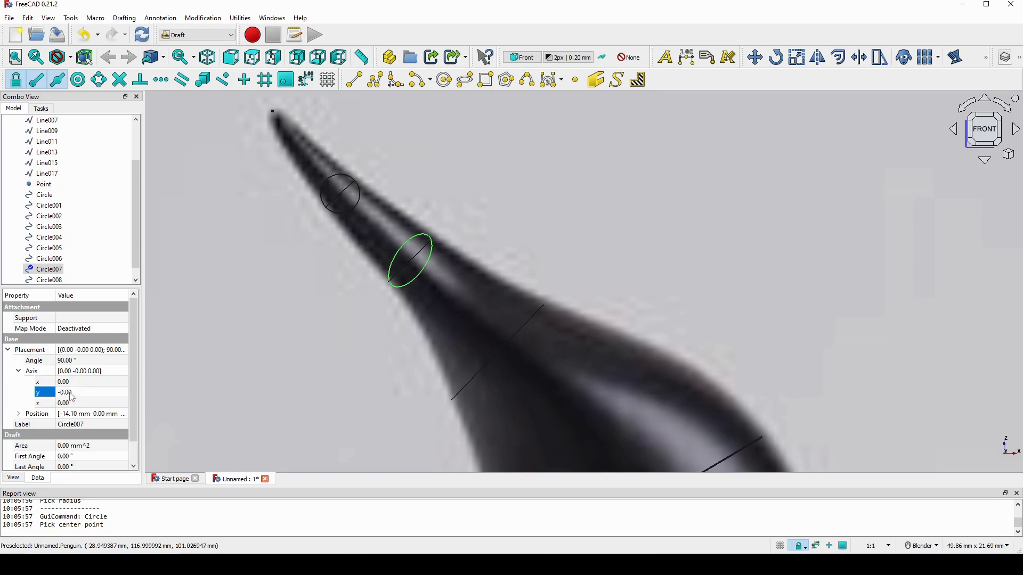
pyautogui.write('1')
pyautogui.click(54, 392)
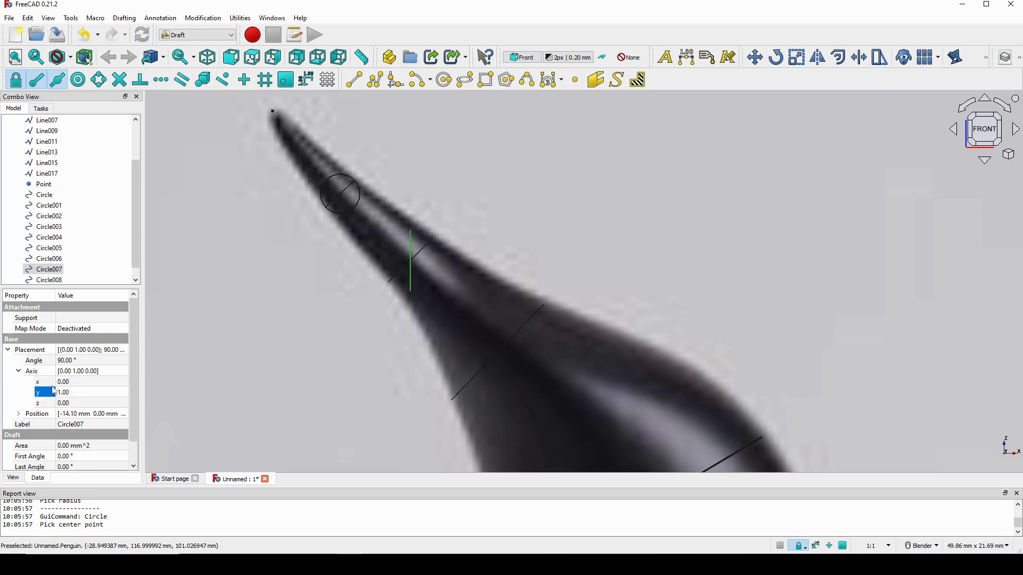
# Tilt the middle beak circle to a placement angle of -45° so it follows its cross line.
pyautogui.click(73, 361)
pyautogui.write('0')
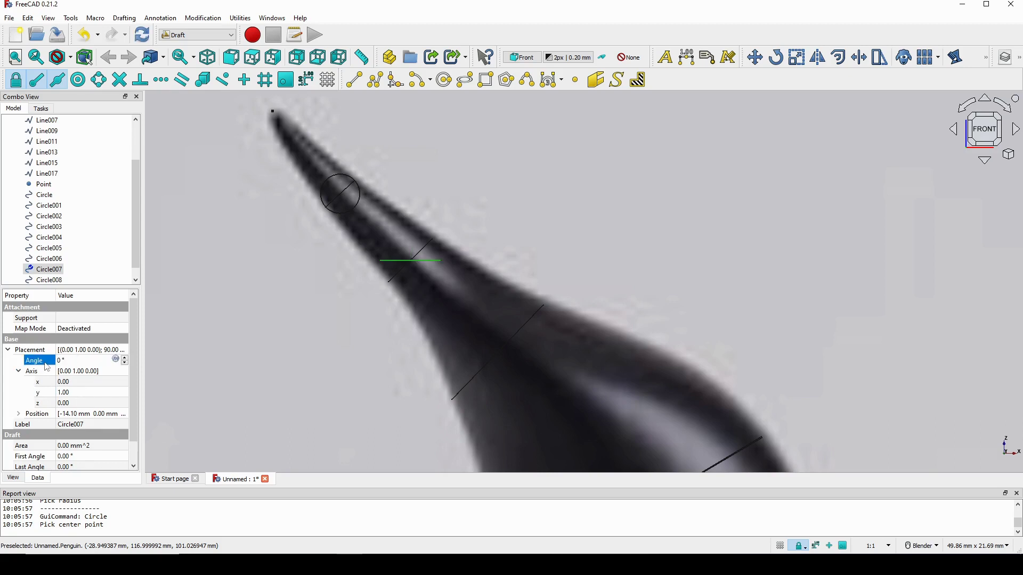
pyautogui.click(124, 363)
pyautogui.click(125, 364)
pyautogui.click(125, 363)
pyautogui.moveTo(126, 363); pyautogui.dragTo(125, 363)
pyautogui.click(125, 358)
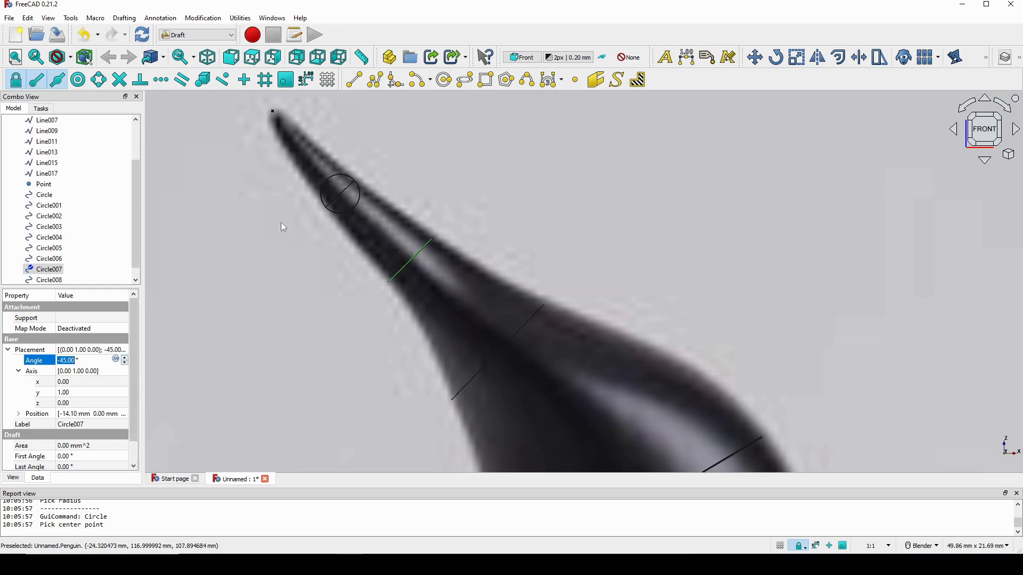
# Set the rotation axis of the circle nearest the beak tip to x 0 and y 1.
pyautogui.scroll(3, 427, 222)
pyautogui.keyDown('shift'); pyautogui.moveTo(530, 290); pyautogui.dragTo(570, 329, button='middle'); pyautogui.keyUp('shift')
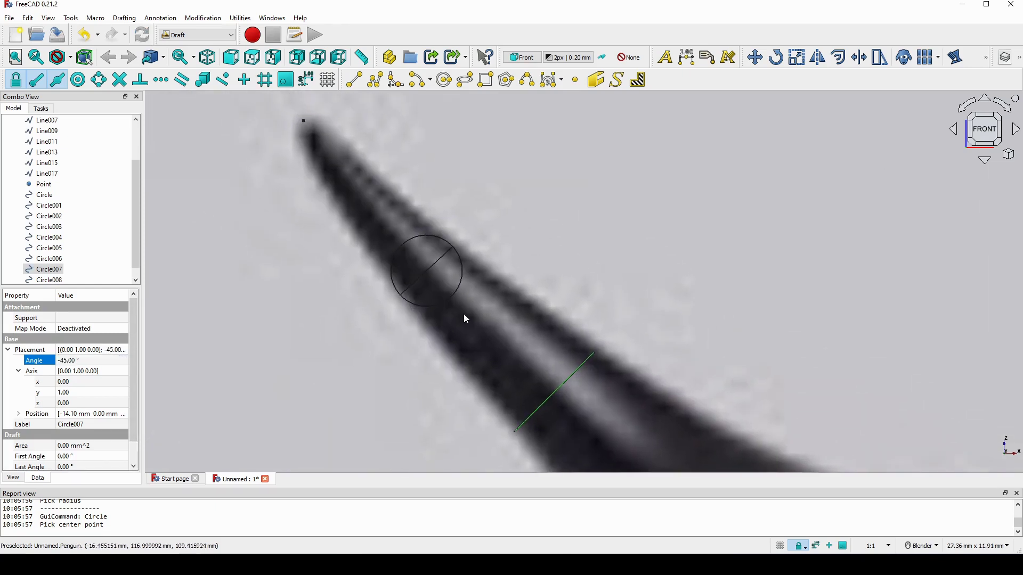
pyautogui.click(452, 295)
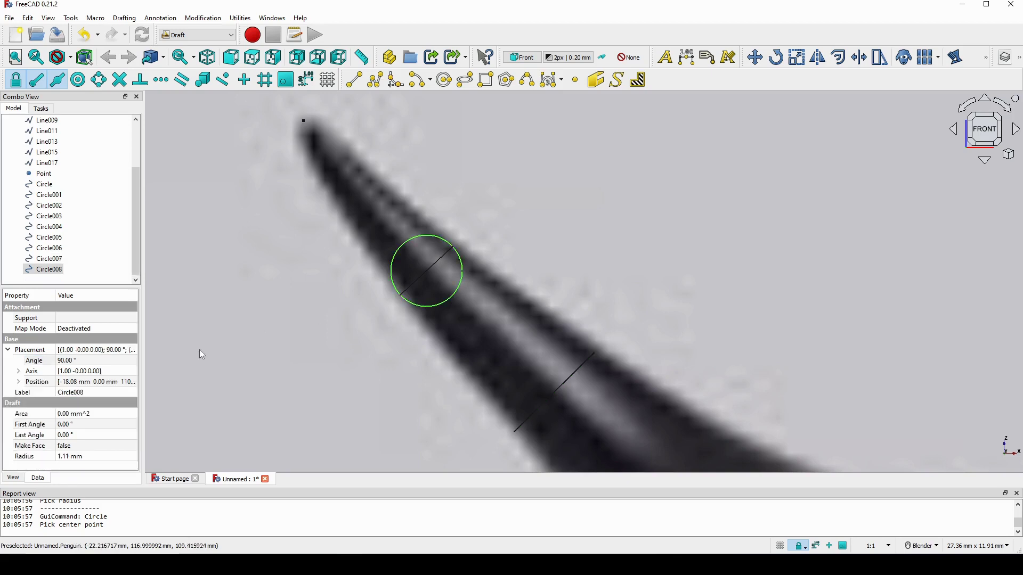
pyautogui.click(19, 371)
pyautogui.click(78, 384)
pyautogui.click(90, 379)
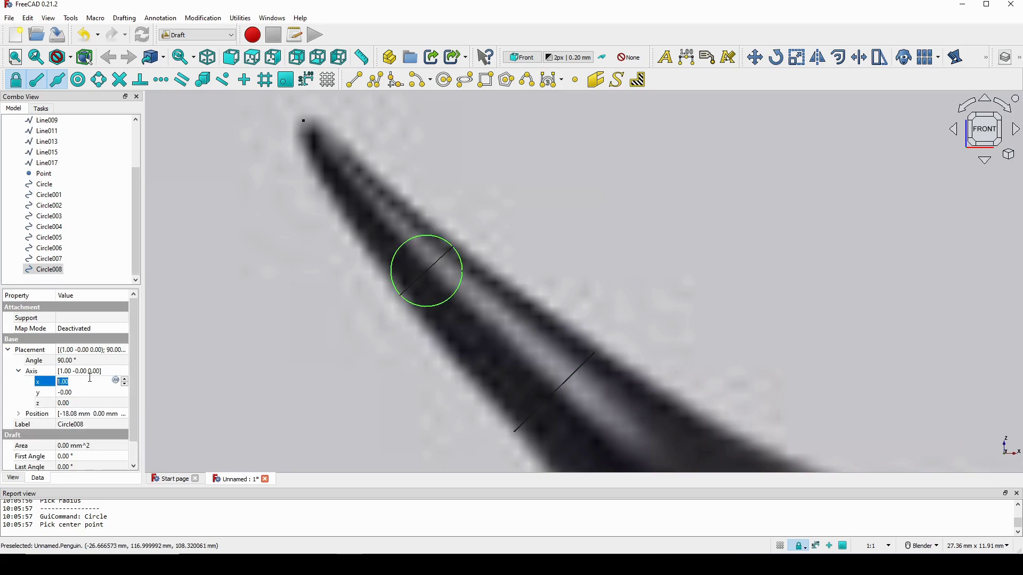
pyautogui.write('0')
pyautogui.click(63, 390)
pyautogui.write('0 ')
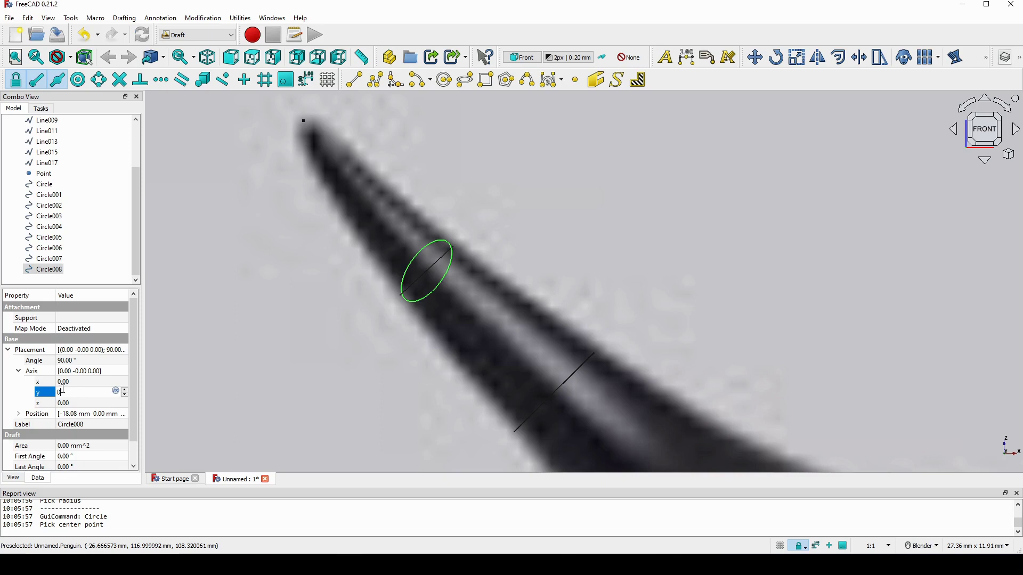
pyautogui.write('1')
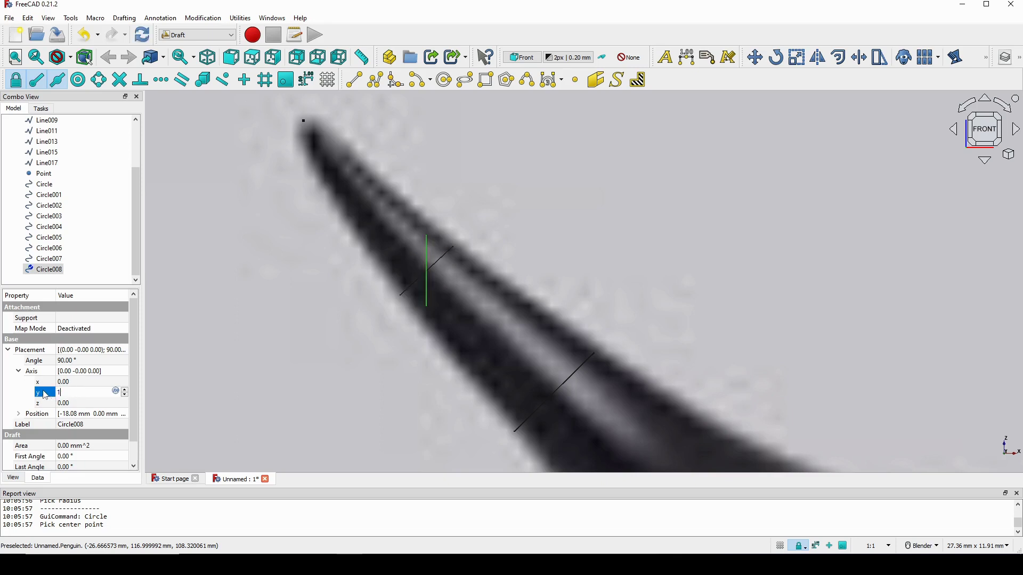
pyautogui.press('Return')
# Tilt the circle nearest the beak tip to a placement angle of -44° so it follows its cross line.
pyautogui.click(76, 360)
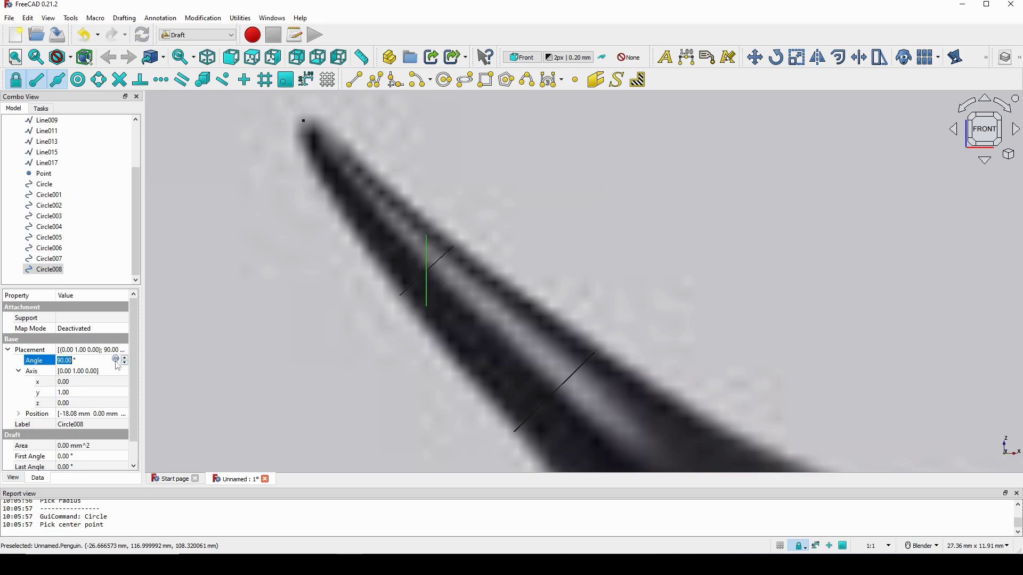
pyautogui.write('0')
pyautogui.click(125, 363)
pyautogui.click(125, 363)
pyautogui.click(125, 364)
pyautogui.click(125, 363)
pyautogui.scroll(-10, 126, 361)
pyautogui.scroll(-3, 126, 361)
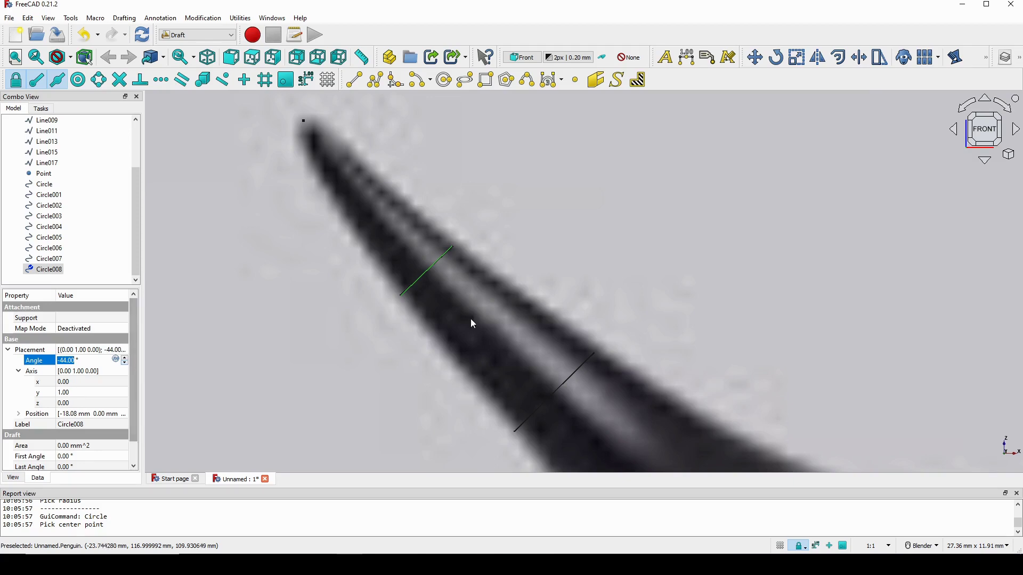
# Hide all the traced cross lines, from Line through Line017, leaving the circles and the tip point displayed.
pyautogui.scroll(-10, 471, 319)
pyautogui.scroll(-4, 492, 325)
pyautogui.keyDown('shift'); pyautogui.moveTo(505, 325); pyautogui.dragTo(557, 277, button='middle'); pyautogui.keyUp('shift')
pyautogui.scroll(1, 581, 286)
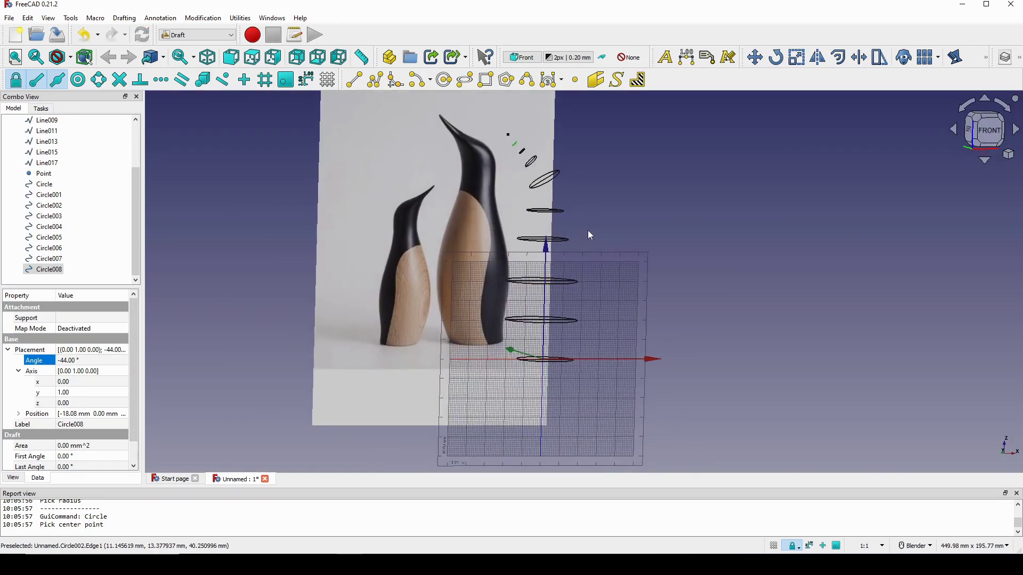
pyautogui.keyDown('shift'); pyautogui.moveTo(588, 233); pyautogui.dragTo(516, 307, button='middle'); pyautogui.keyUp('shift')
pyautogui.scroll(2, 50, 218)
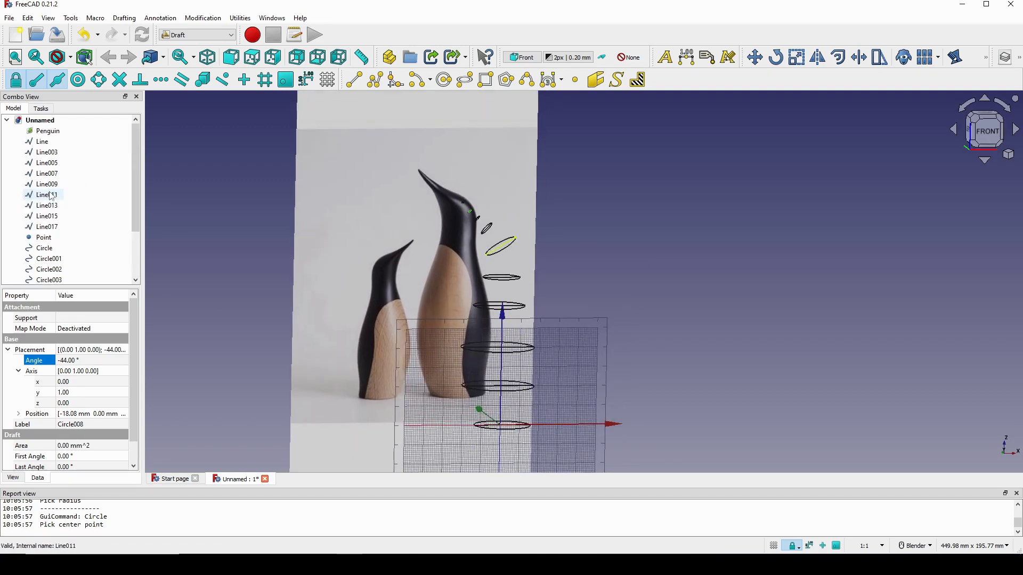
pyautogui.click(53, 230)
pyautogui.keyDown('shift'); pyautogui.click(45, 145); pyautogui.keyUp('shift')
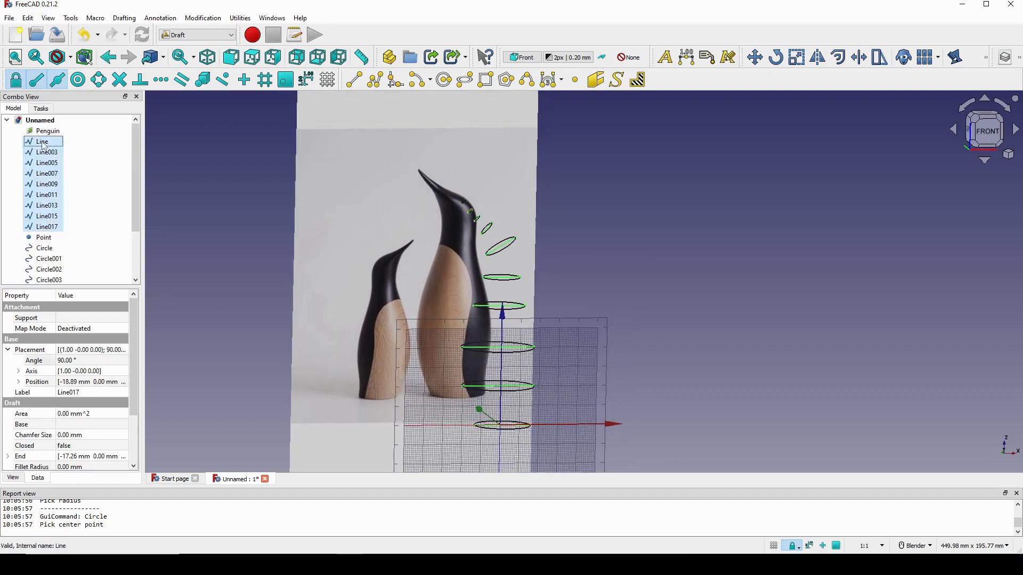
pyautogui.press('space')
# Turn off the grid, return to the front view of the penguin and clear the selection.
pyautogui.moveTo(571, 317); pyautogui.dragTo(872, 455, button='middle')
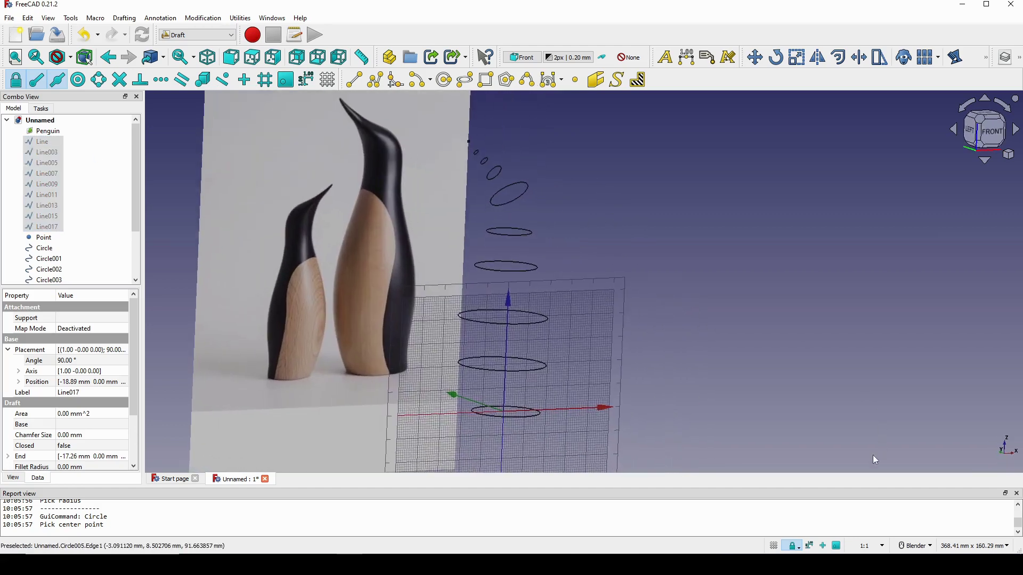
pyautogui.click(775, 545)
pyautogui.scroll(-4, 555, 387)
pyautogui.moveTo(555, 386); pyautogui.dragTo(585, 302, button='middle')
pyautogui.scroll(3, 555, 335)
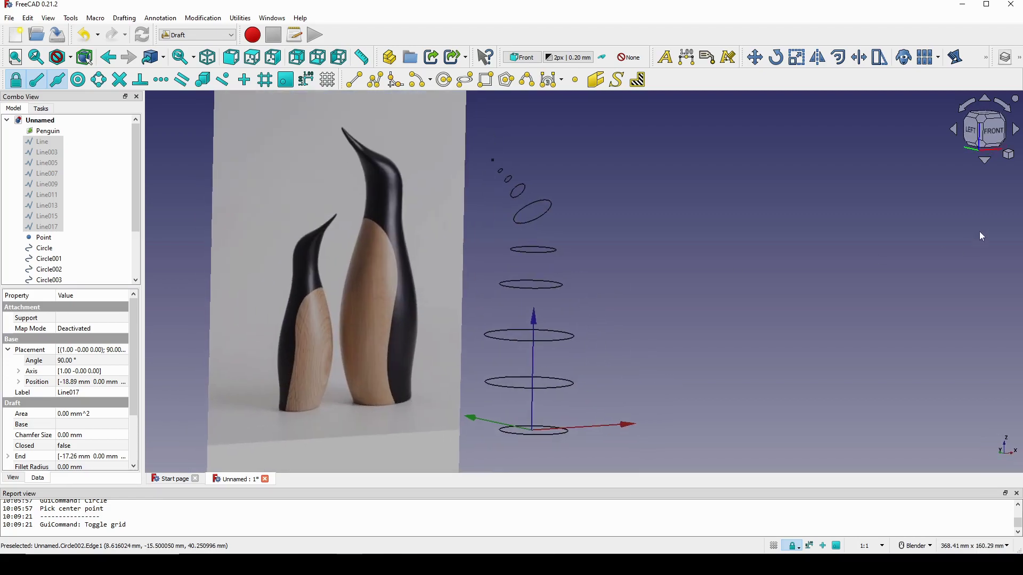
pyautogui.click(997, 143)
pyautogui.scroll(-1, 644, 197)
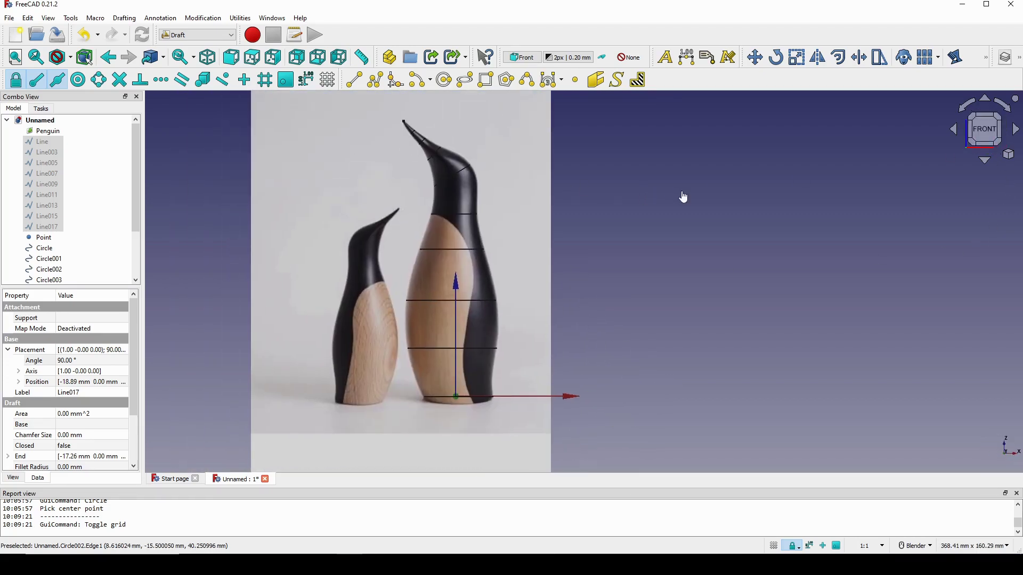
pyautogui.click(682, 197)
pyautogui.scroll(-2, 85, 250)
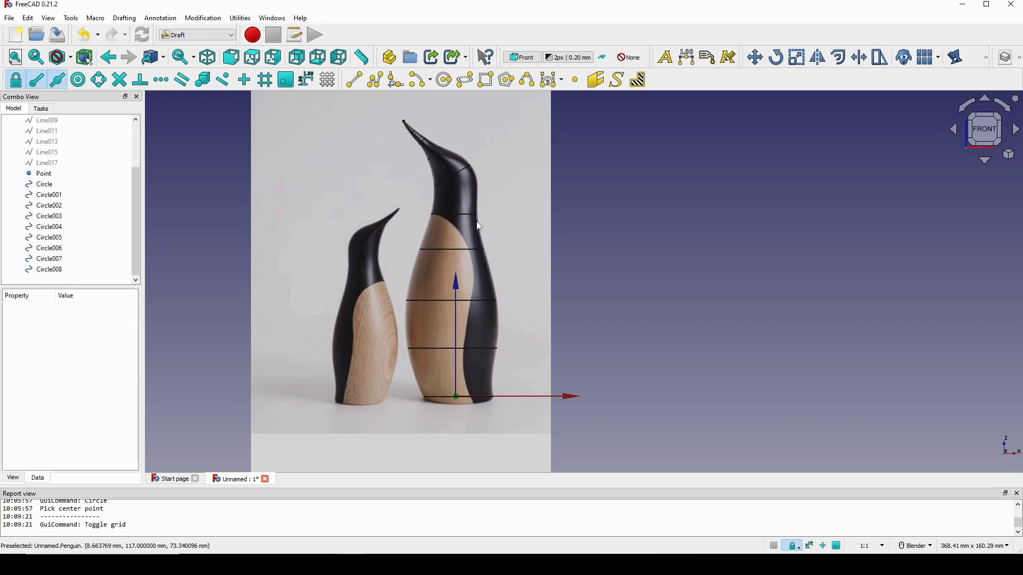
pyautogui.scroll(1, 479, 233)
pyautogui.keyDown('shift'); pyautogui.moveTo(495, 238); pyautogui.dragTo(495, 248, button='middle'); pyautogui.keyUp('shift')
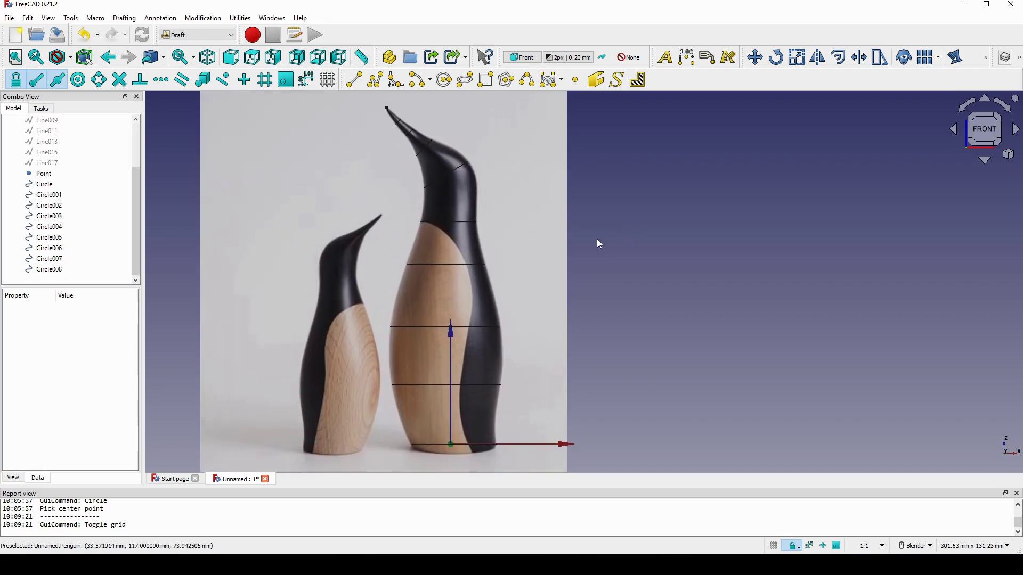
pyautogui.keyDown('shift'); pyautogui.moveTo(601, 219); pyautogui.dragTo(610, 223, button='middle'); pyautogui.keyUp('shift')
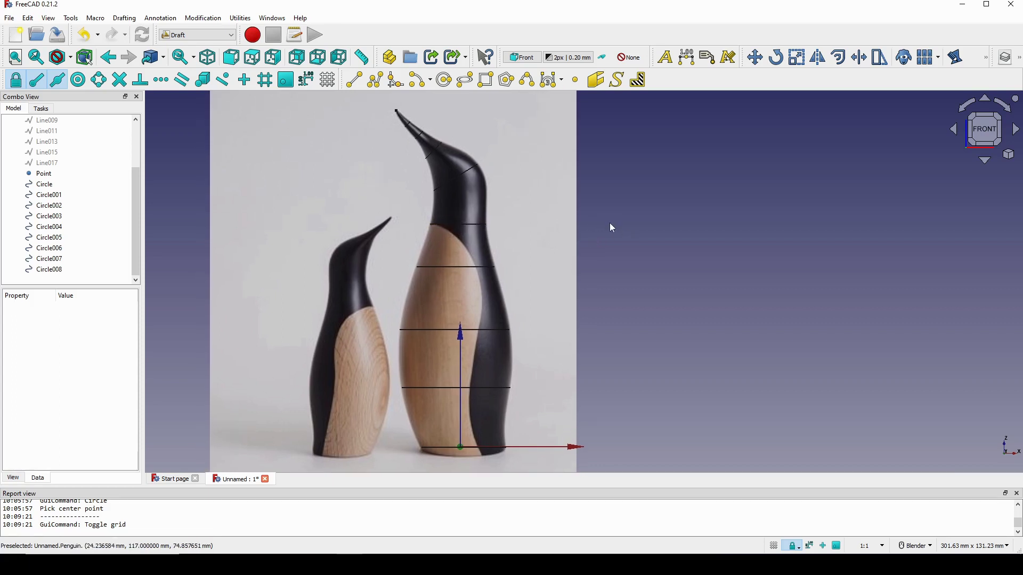
# Switch to the Part workbench and start a Loft, widening its settings to show both profile lists fully.
pyautogui.click(207, 36)
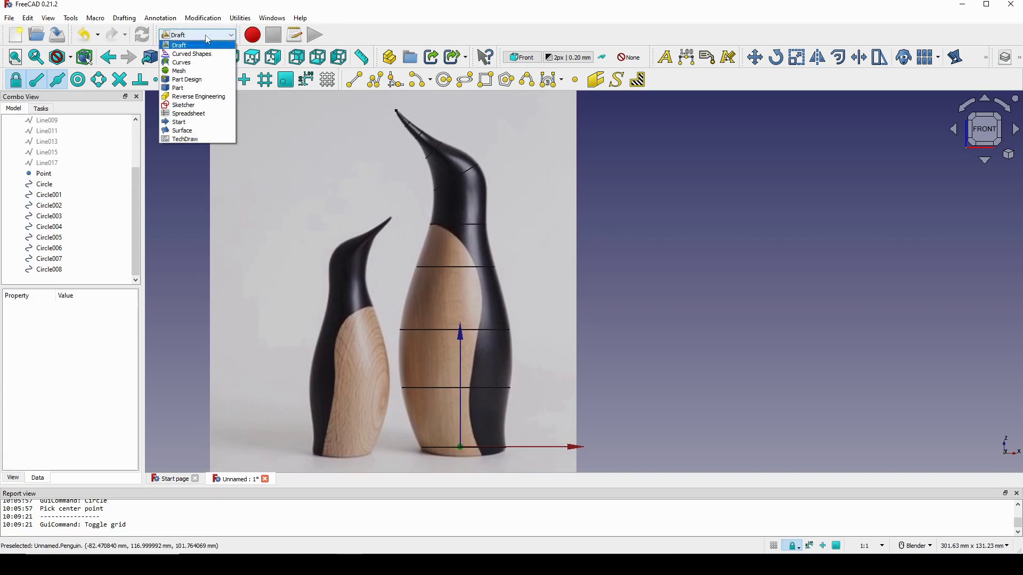
pyautogui.click(189, 87)
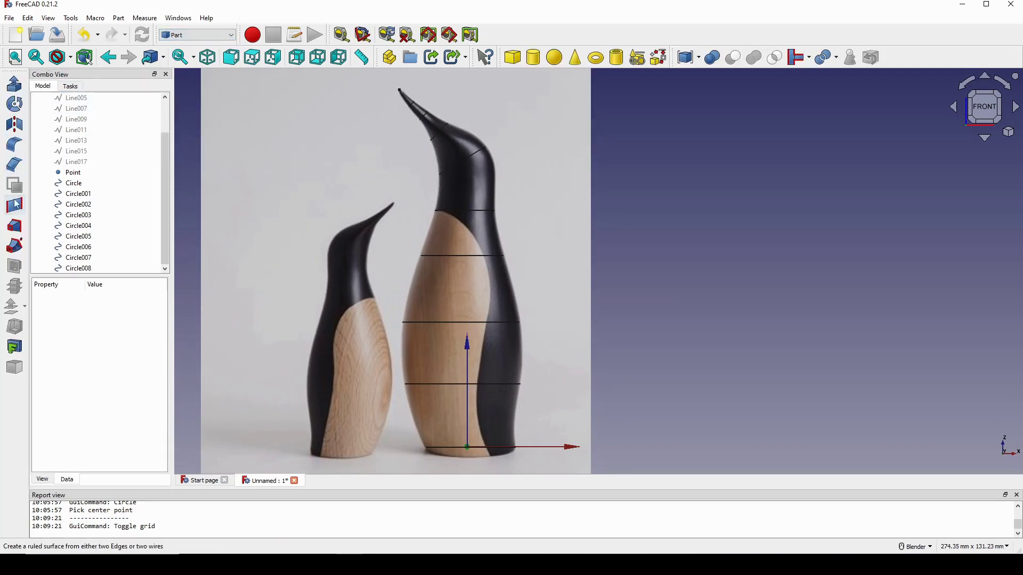
pyautogui.click(15, 226)
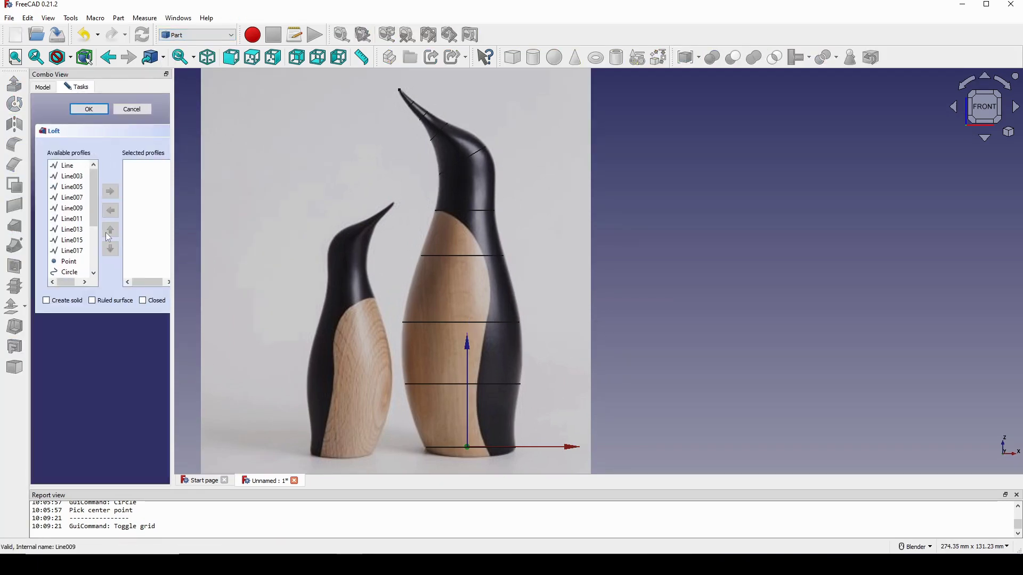
pyautogui.moveTo(175, 233); pyautogui.dragTo(318, 232)
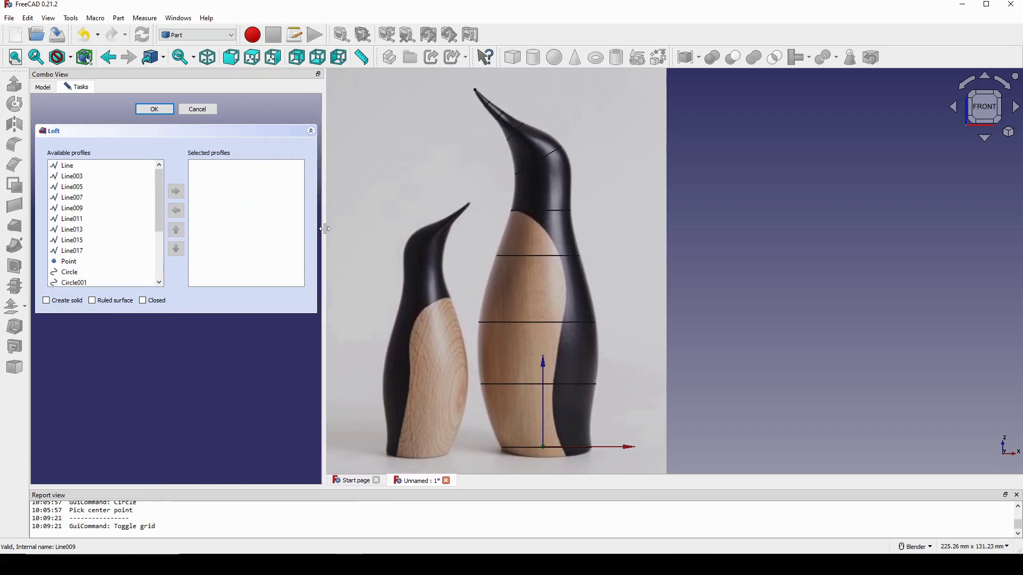
# Add the body and head circles to the loft profiles in order, from Circle through Circle005.
pyautogui.scroll(-2, 89, 244)
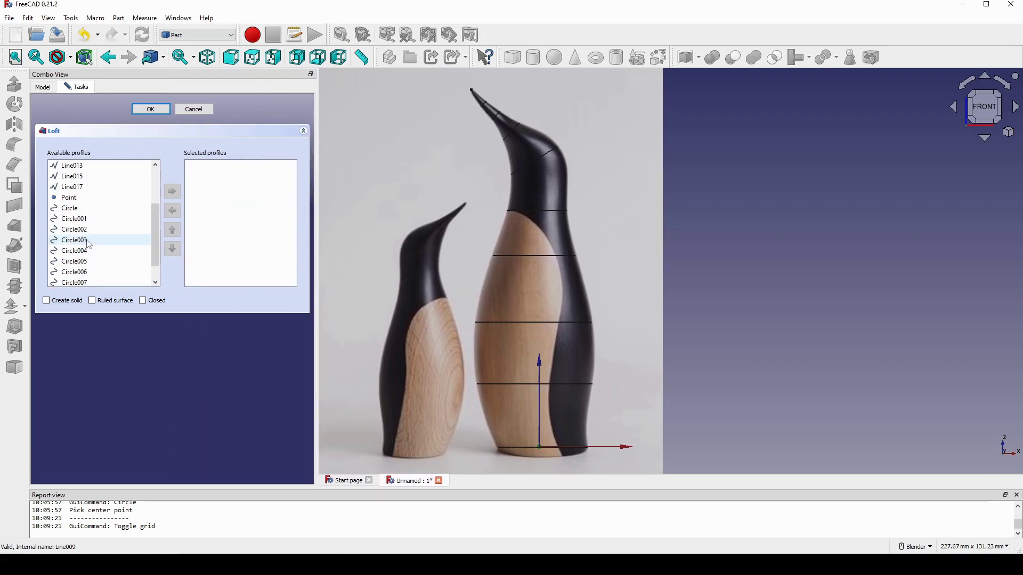
pyautogui.click(92, 209)
pyautogui.click(172, 191)
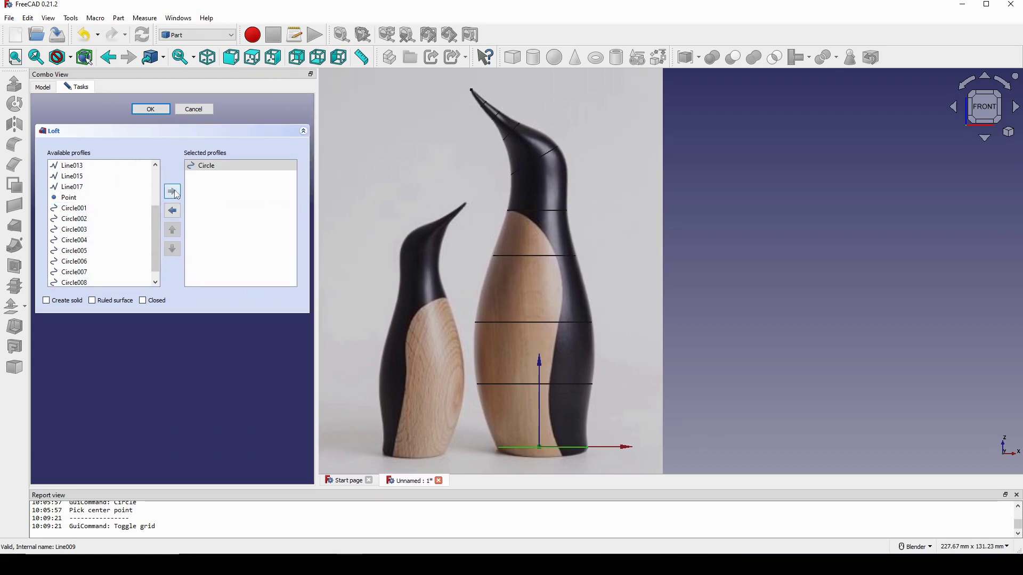
pyautogui.click(149, 208)
pyautogui.click(172, 191)
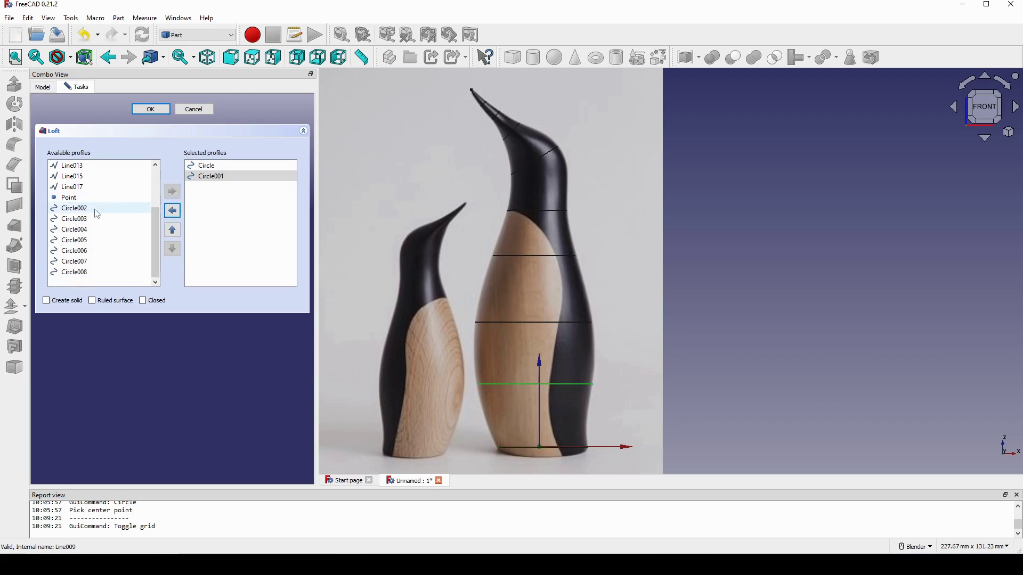
pyautogui.click(85, 208)
pyautogui.click(172, 191)
pyautogui.click(88, 219)
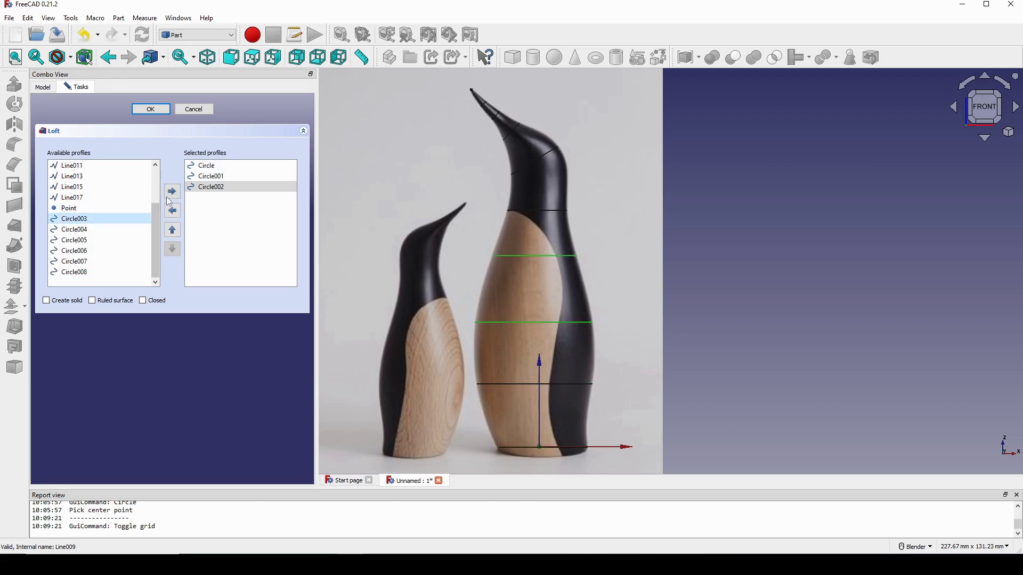
pyautogui.click(172, 191)
pyautogui.click(101, 231)
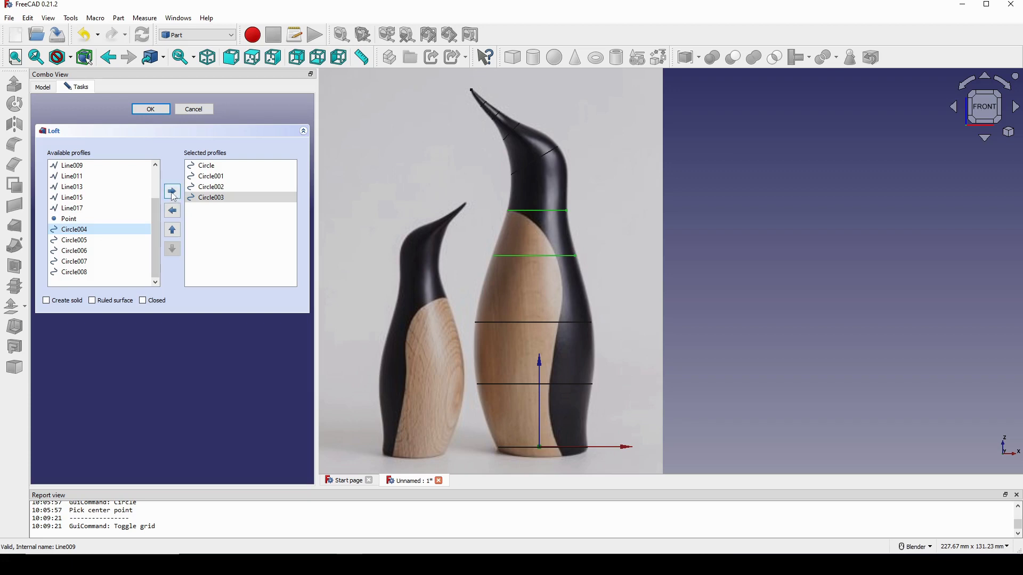
pyautogui.click(172, 192)
pyautogui.click(101, 241)
pyautogui.click(174, 193)
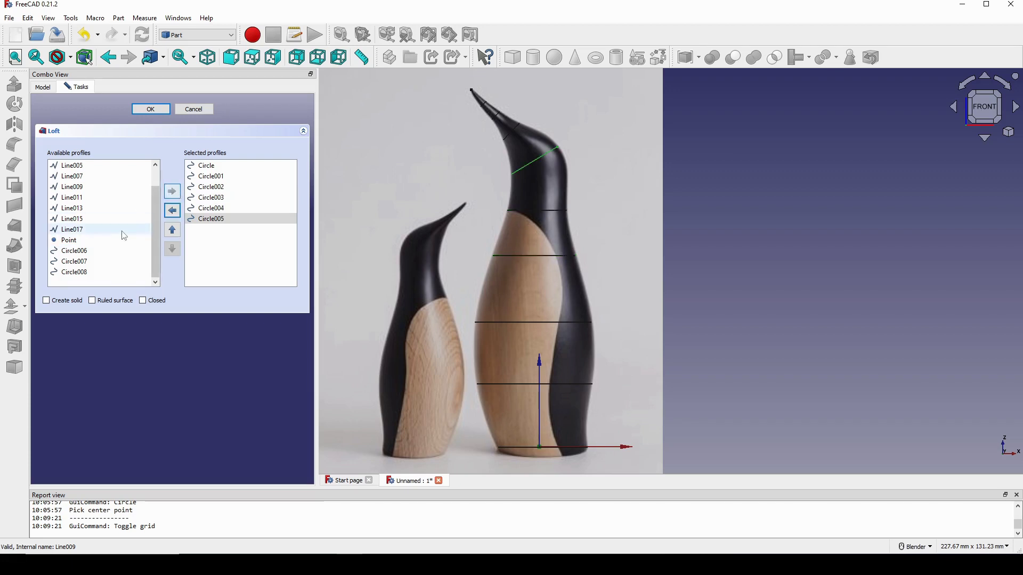
# Add Circle006, Circle007, Circle008 and the beak-tip Point as the last profiles and create the loft.
pyautogui.click(101, 251)
pyautogui.click(172, 191)
pyautogui.click(102, 262)
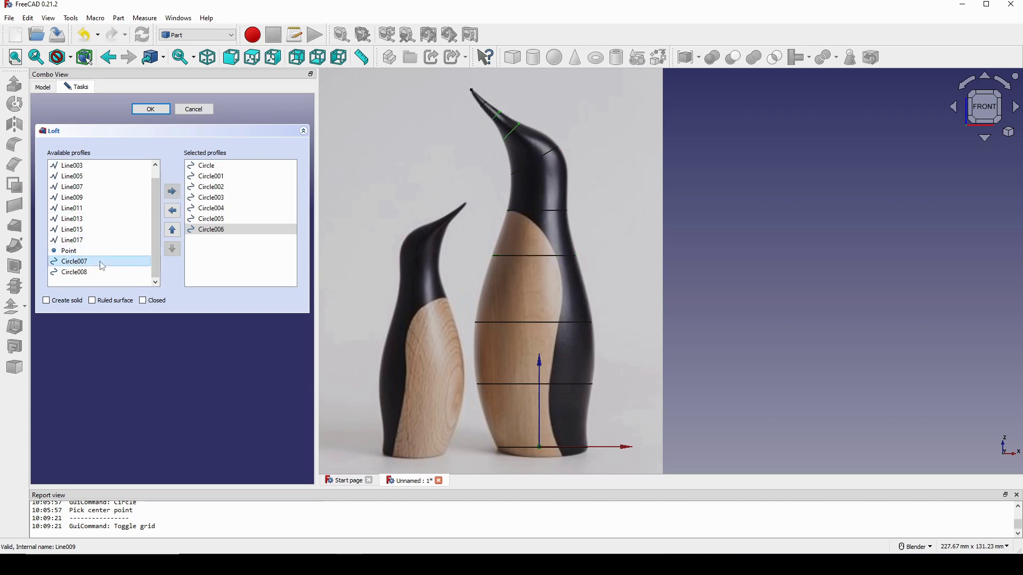
pyautogui.click(172, 192)
pyautogui.click(93, 272)
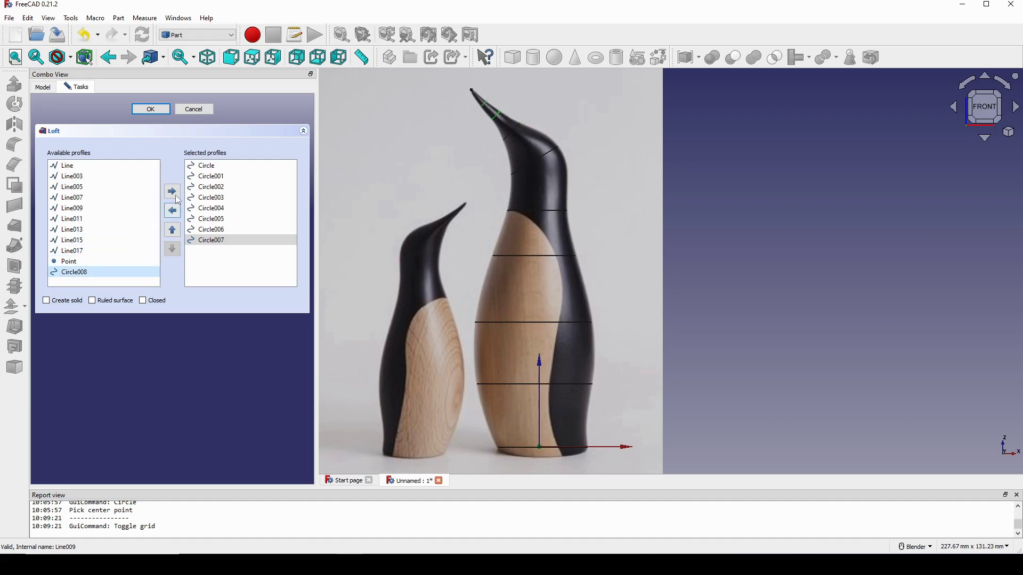
pyautogui.click(173, 191)
pyautogui.click(74, 262)
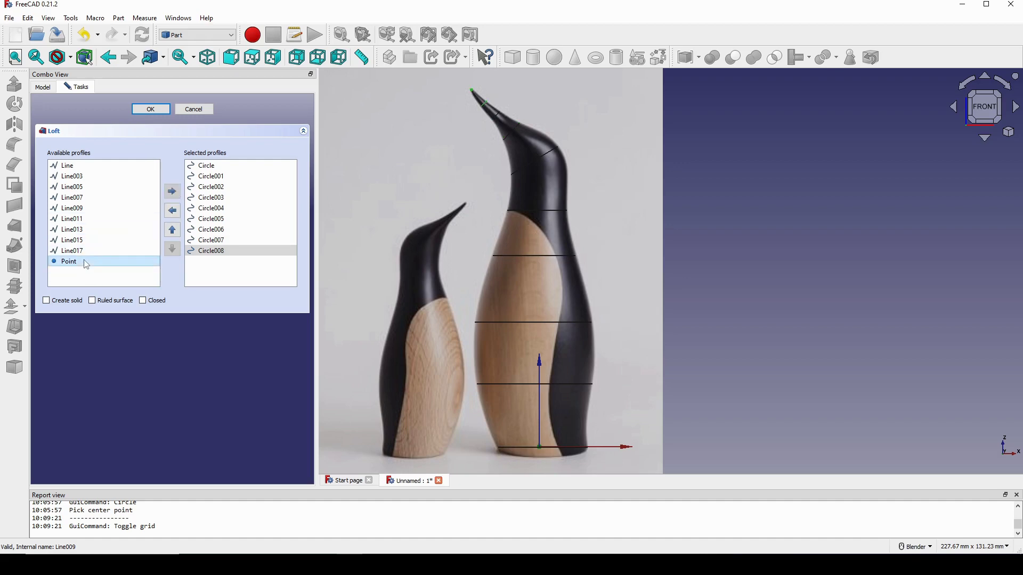
pyautogui.click(172, 191)
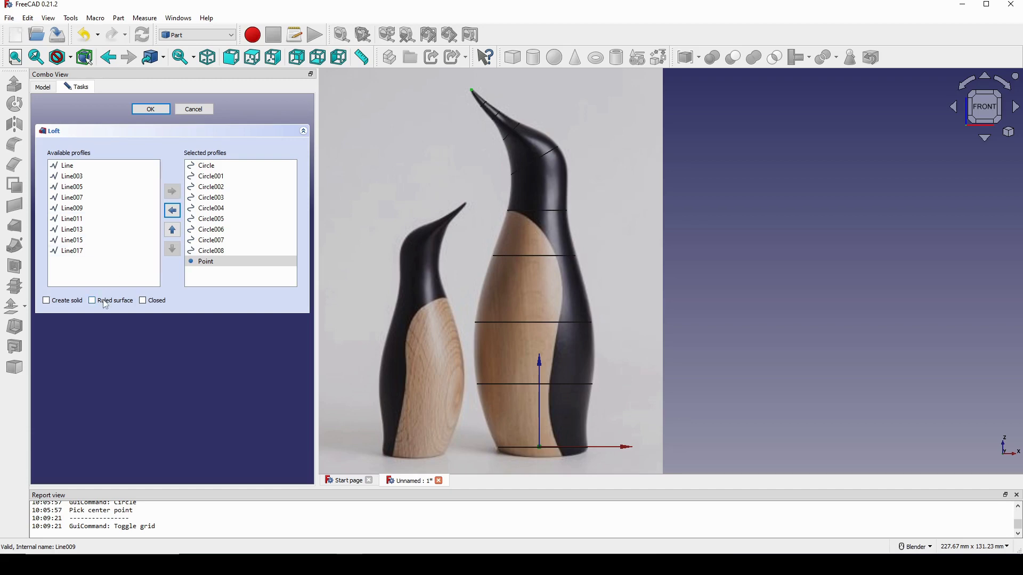
pyautogui.click(151, 110)
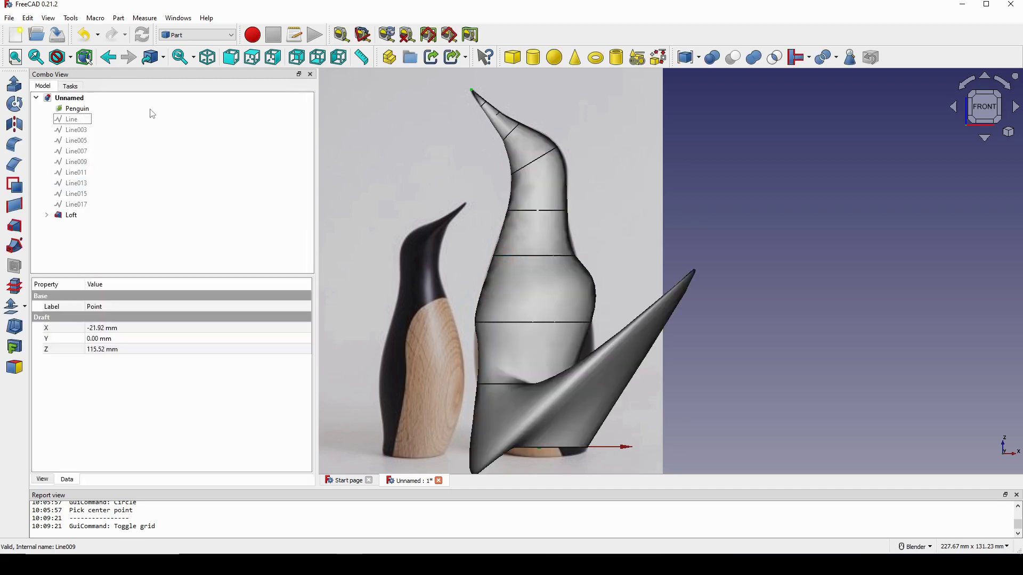
# Inspect the lofted penguin body from angled views, focusing on the surface around its lower sections.
pyautogui.scroll(-3, 549, 229)
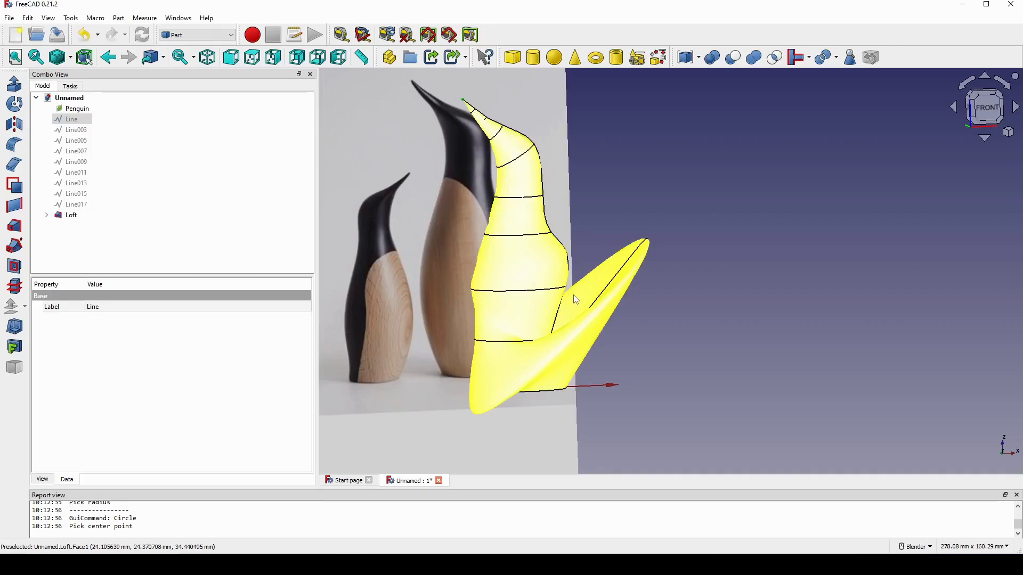
pyautogui.moveTo(612, 299); pyautogui.dragTo(591, 248, button='middle')
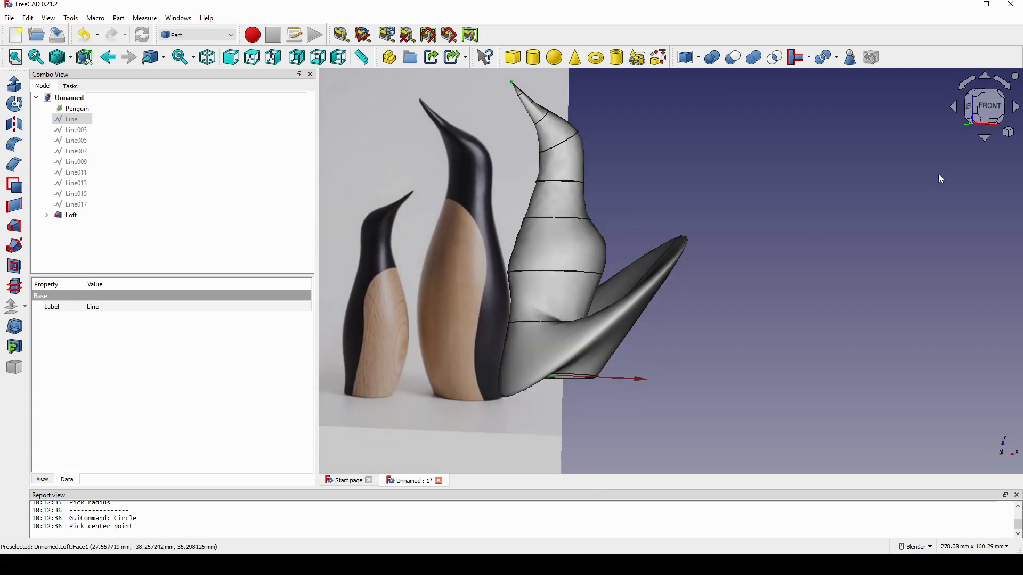
pyautogui.moveTo(481, 268); pyautogui.dragTo(559, 279, button='middle')
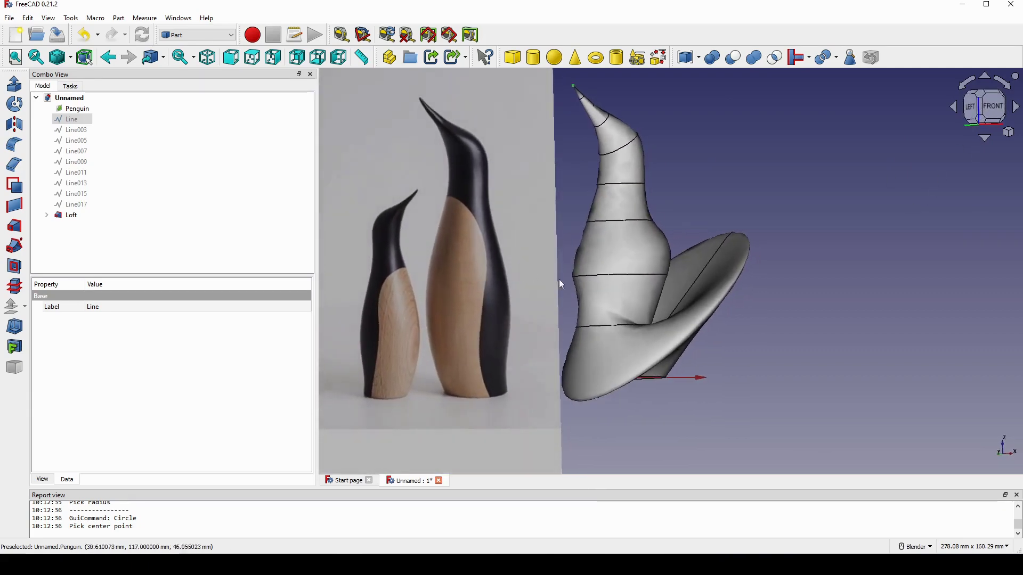
pyautogui.scroll(2, 673, 332)
pyautogui.keyDown('shift'); pyautogui.moveTo(656, 357); pyautogui.dragTo(636, 274, button='middle'); pyautogui.keyUp('shift')
pyautogui.moveTo(636, 274); pyautogui.dragTo(622, 277, button='middle')
pyautogui.scroll(2, 635, 305)
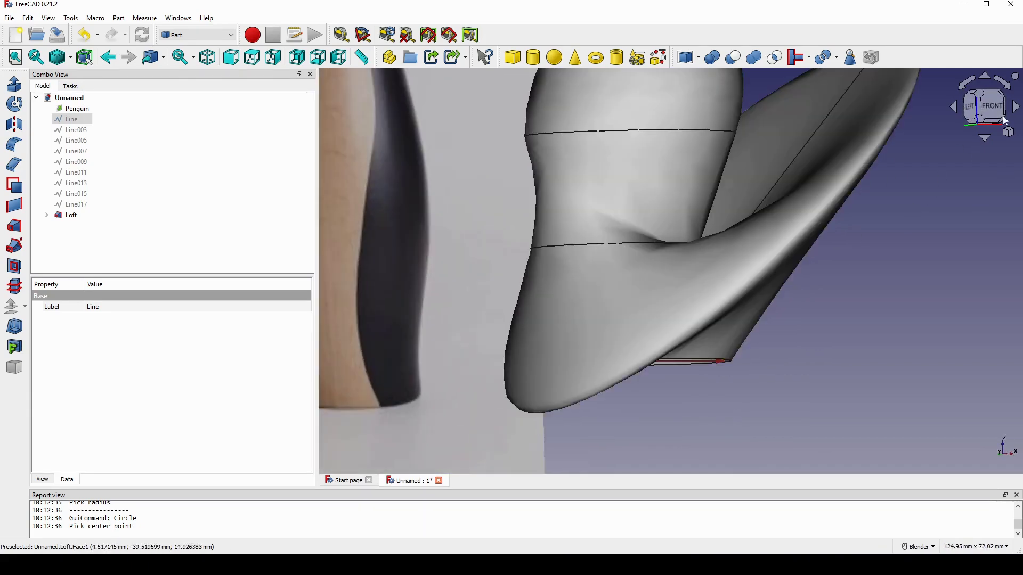
# Examine the loft's lower section in wireframe from the front, comparing its outline with the reference photo.
pyautogui.click(986, 113)
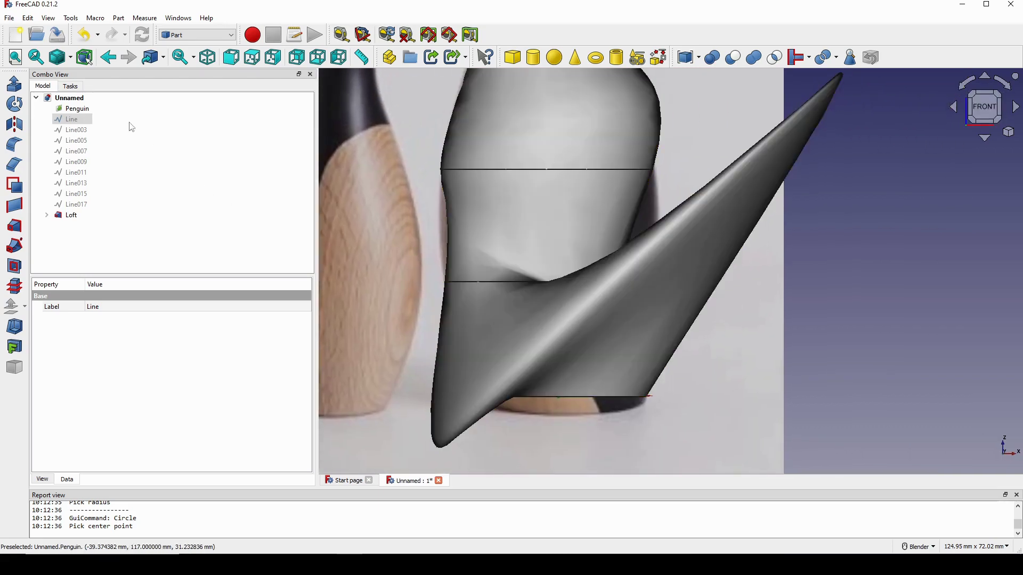
pyautogui.click(70, 59)
pyautogui.click(75, 98)
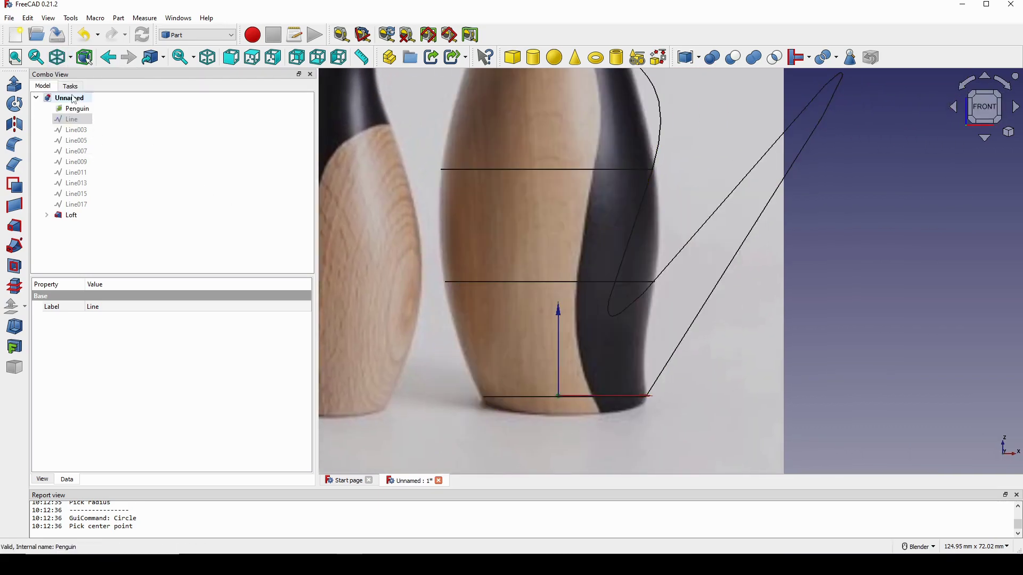
pyautogui.scroll(2, 703, 269)
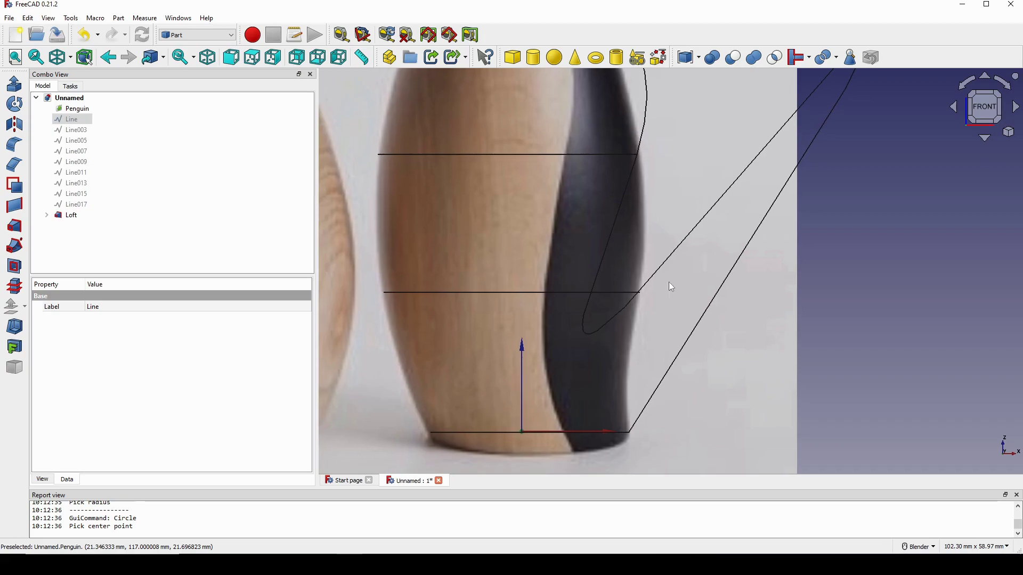
# Sketch on a temporary screen capture an extra cross-section between the two lowest circles and the body's back contour, and discard the capture.
pyautogui.press('Print')
pyautogui.moveTo(375, 208); pyautogui.dragTo(701, 461)
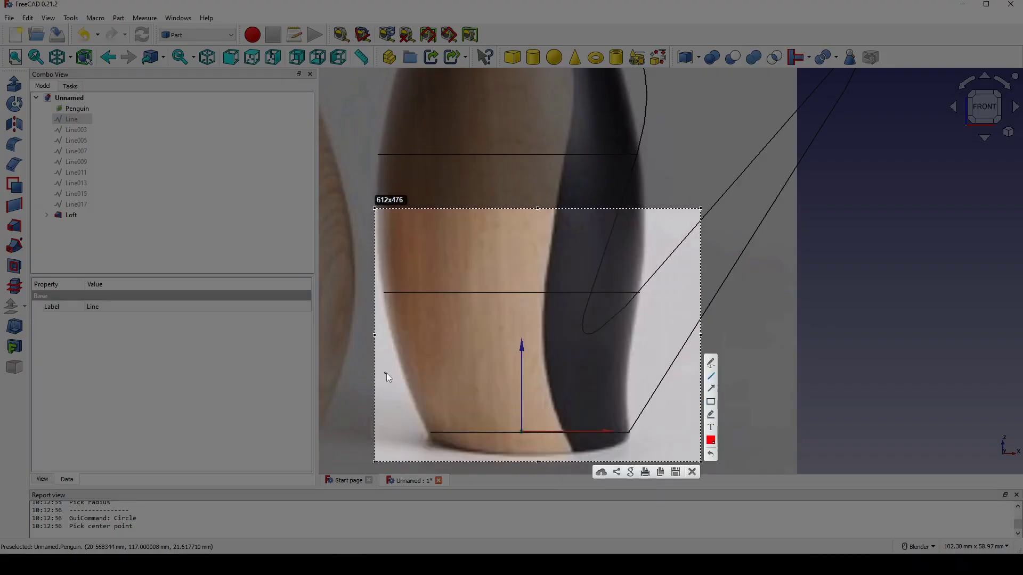
pyautogui.moveTo(403, 372); pyautogui.dragTo(561, 373)
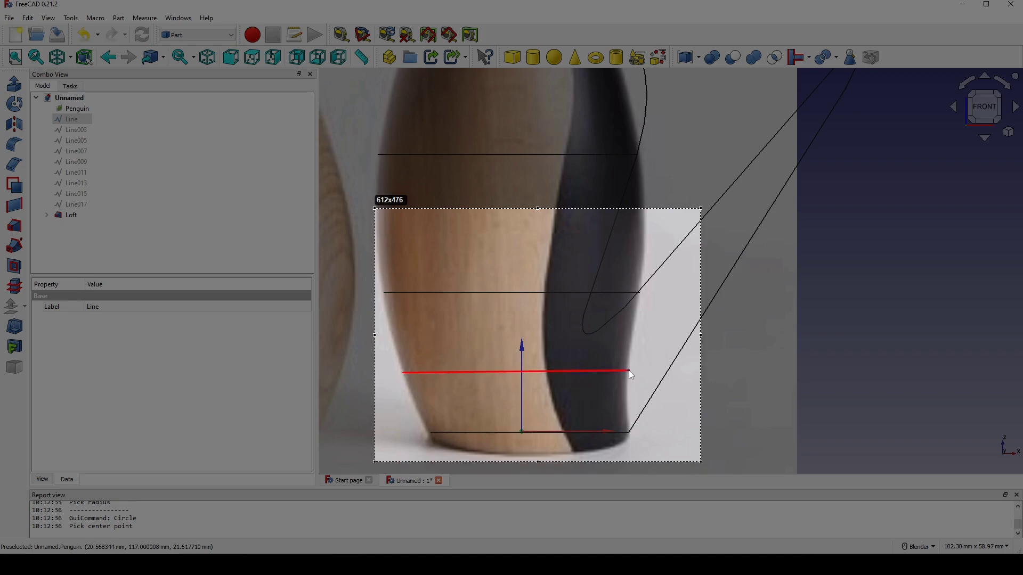
pyautogui.moveTo(629, 370); pyautogui.dragTo(629, 370)
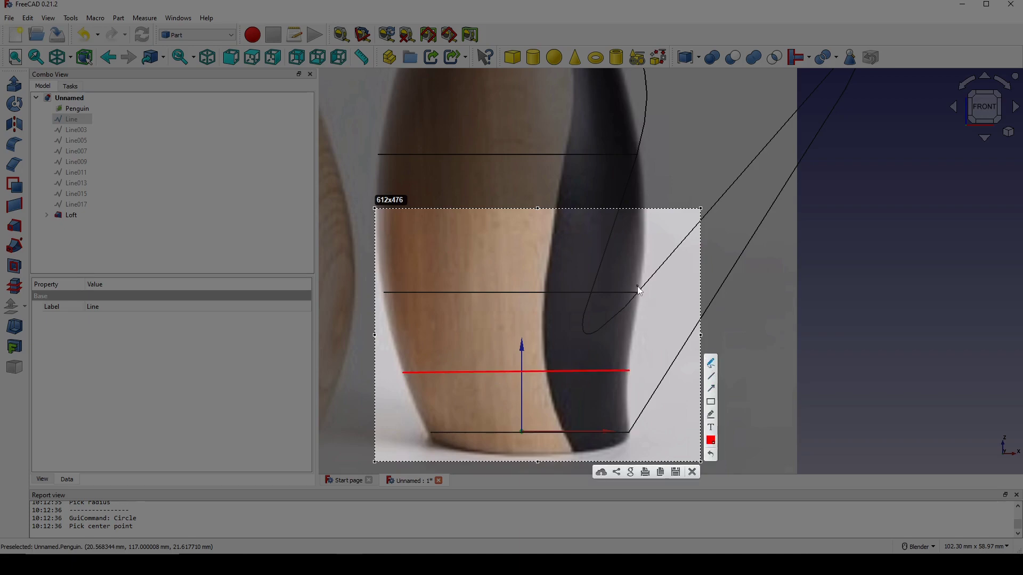
pyautogui.moveTo(639, 291); pyautogui.dragTo(642, 298)
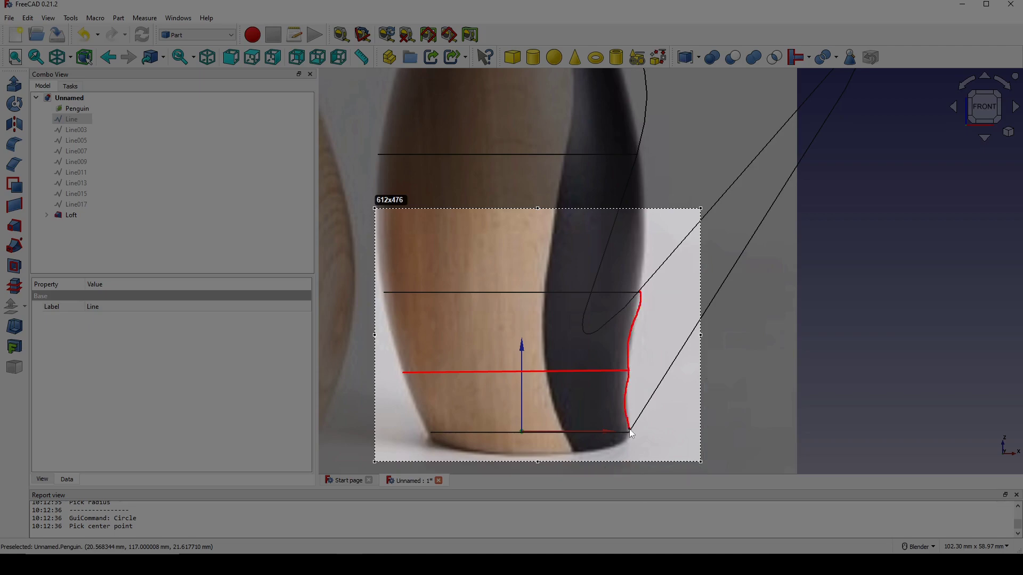
pyautogui.moveTo(631, 433); pyautogui.dragTo(630, 432)
pyautogui.click(692, 471)
# Delete the distorted loft while keeping its profile circles, and set the display style back to Flat lines.
pyautogui.scroll(-5, 605, 357)
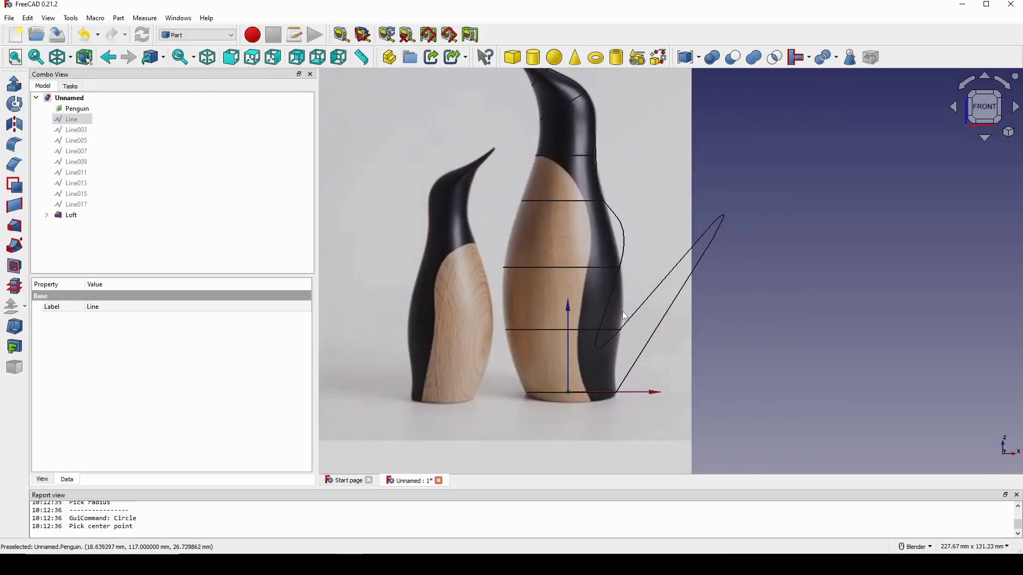
pyautogui.moveTo(619, 302); pyautogui.dragTo(644, 317, button='middle')
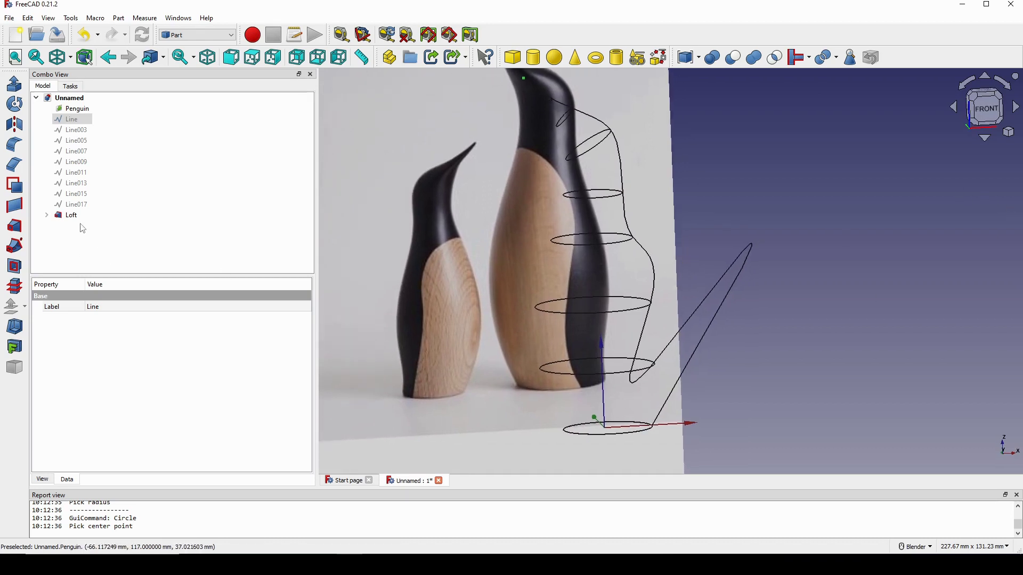
pyautogui.click(72, 216)
pyautogui.press('Delete')
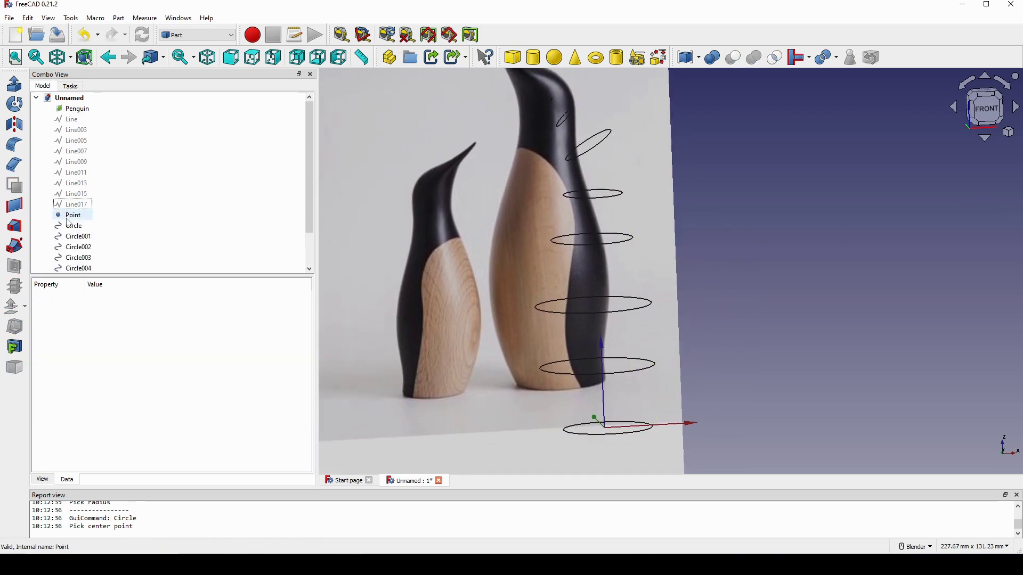
pyautogui.click(73, 62)
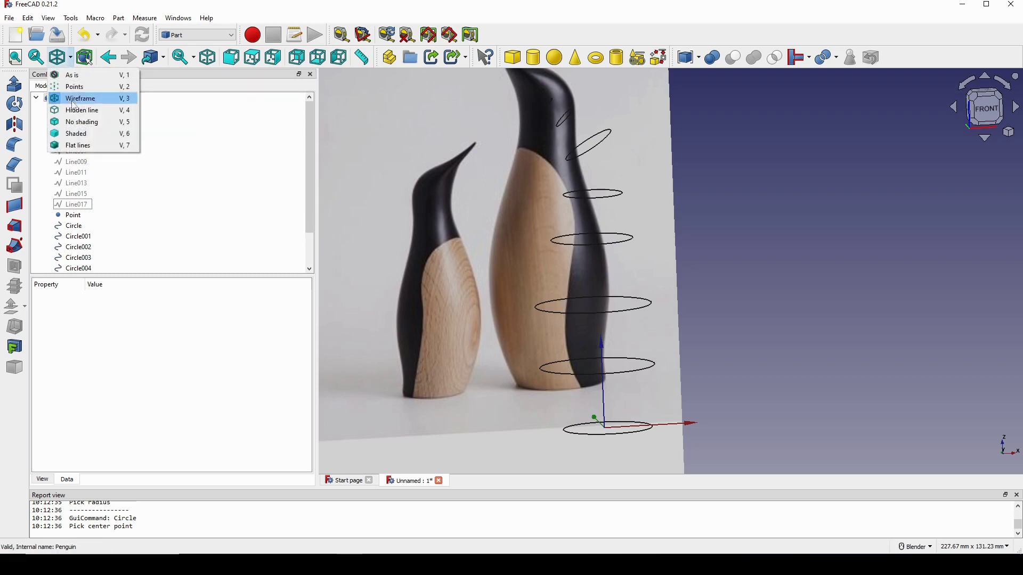
pyautogui.click(75, 145)
# Switch to the Draft workbench in front view and set the working plane to Front (XZ).
pyautogui.moveTo(359, 191); pyautogui.dragTo(631, 283, button='middle')
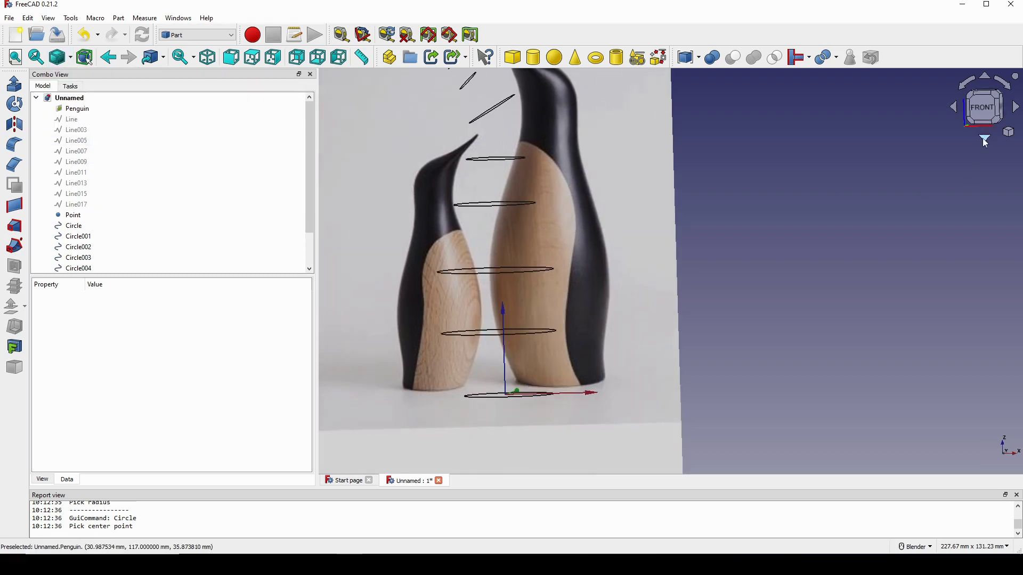
pyautogui.click(982, 112)
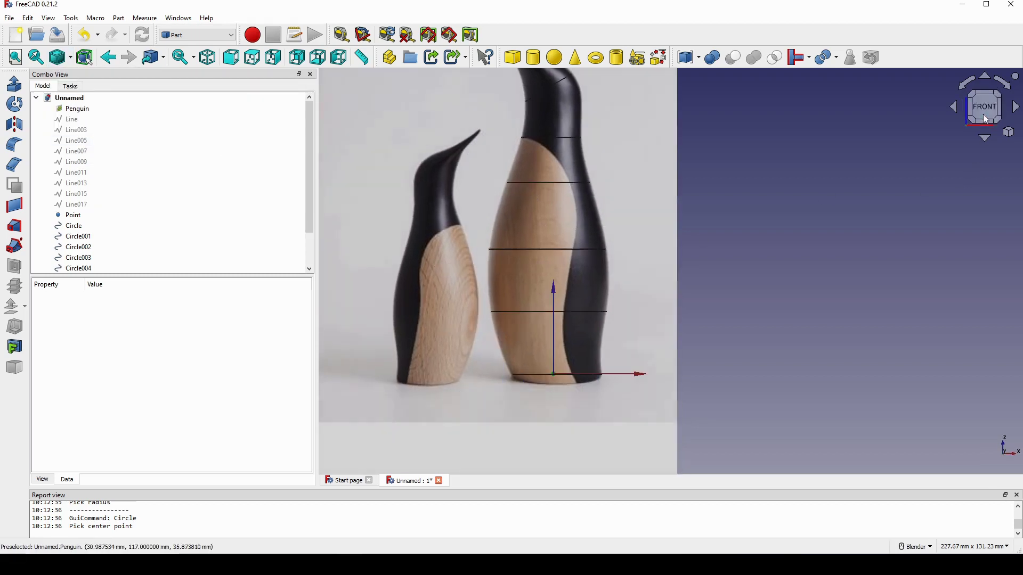
pyautogui.click(197, 34)
pyautogui.click(198, 48)
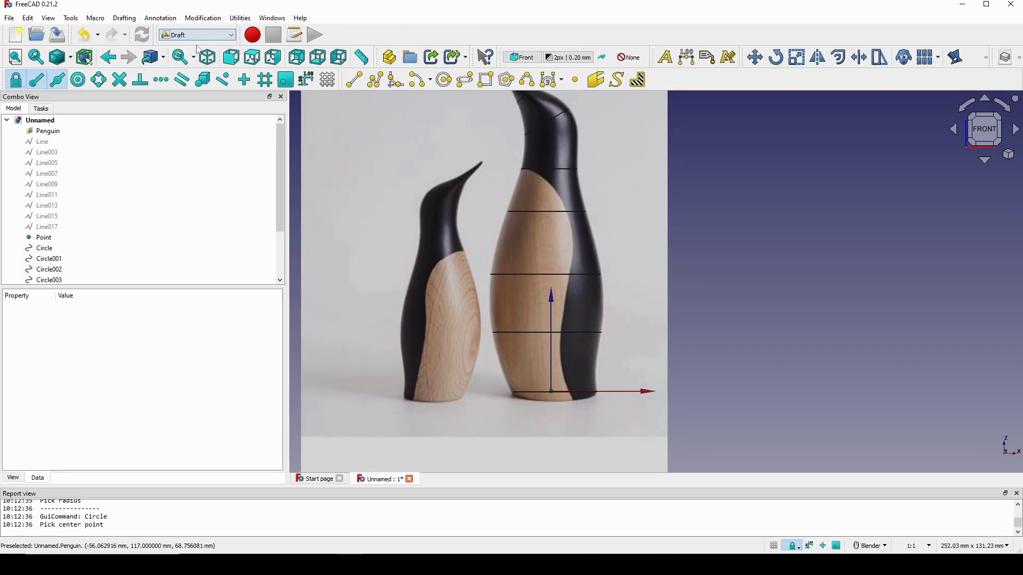
pyautogui.scroll(4, 616, 381)
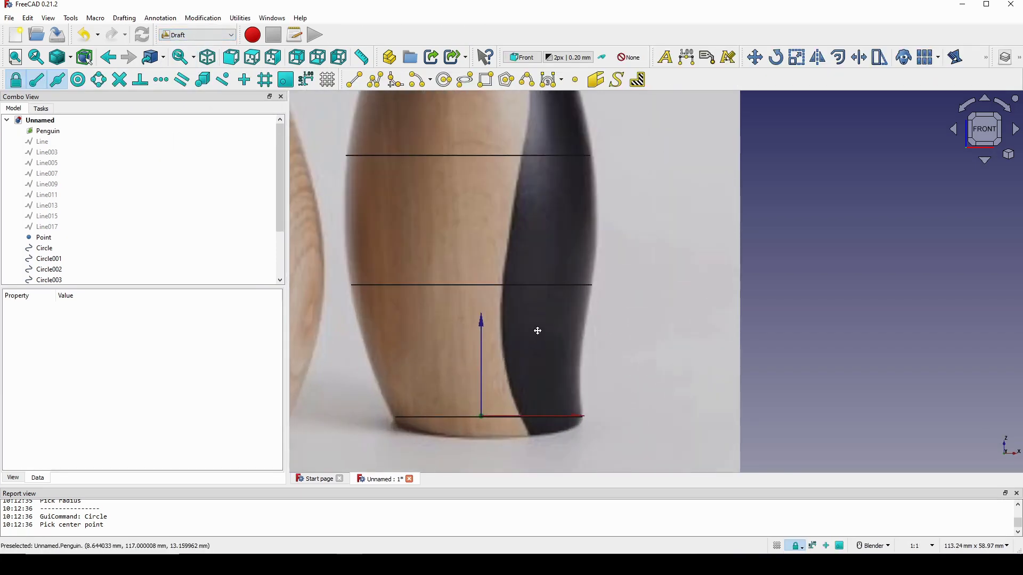
pyautogui.keyDown('shift'); pyautogui.moveTo(537, 331); pyautogui.dragTo(556, 328, button='middle'); pyautogui.keyUp('shift')
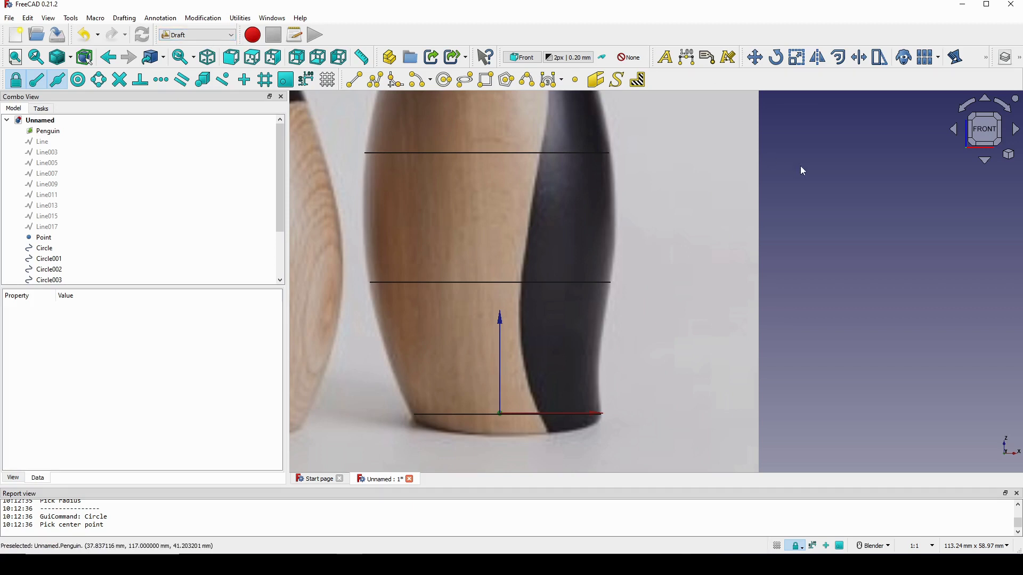
pyautogui.click(241, 19)
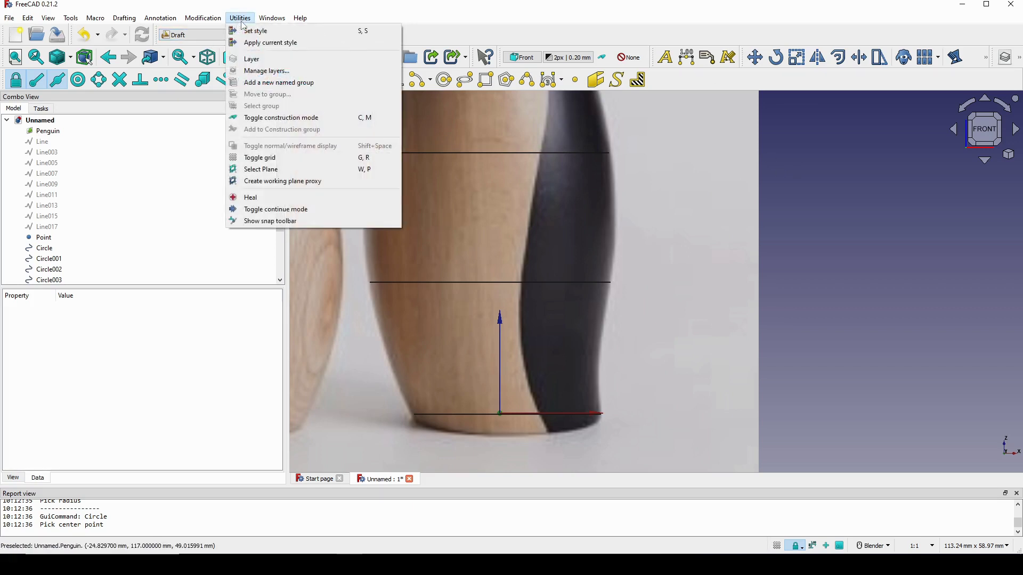
pyautogui.click(264, 170)
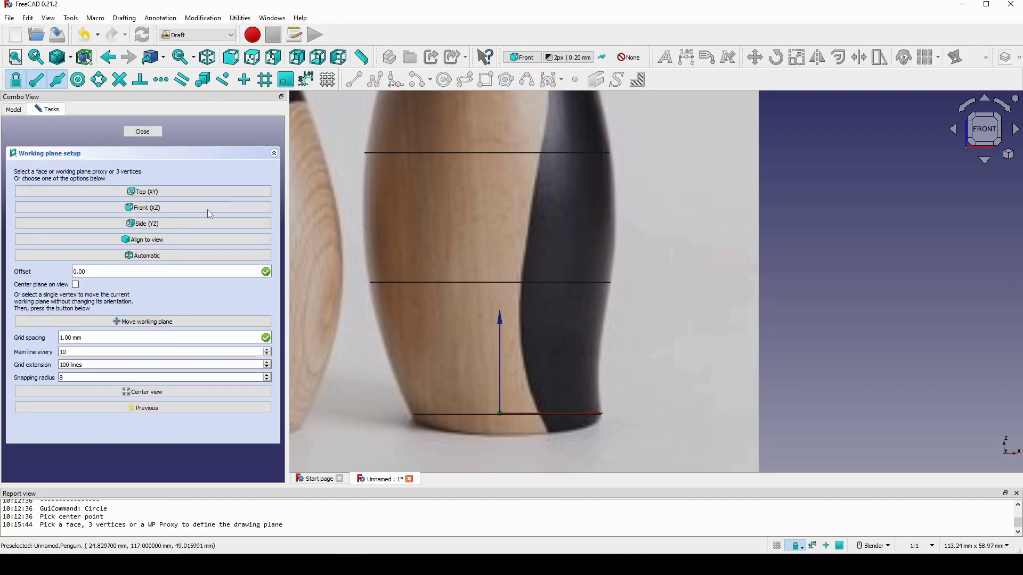
pyautogui.click(162, 212)
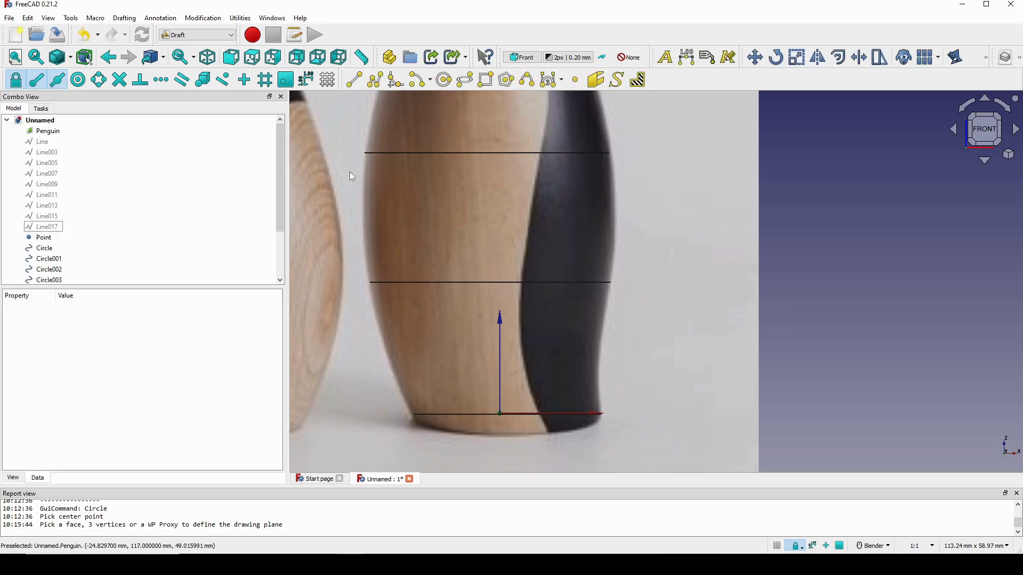
# Draw a horizontal line about 32.5 mm long across the large penguin's body, between the two lowest circles at about Z 9.5 mm.
pyautogui.click(353, 80)
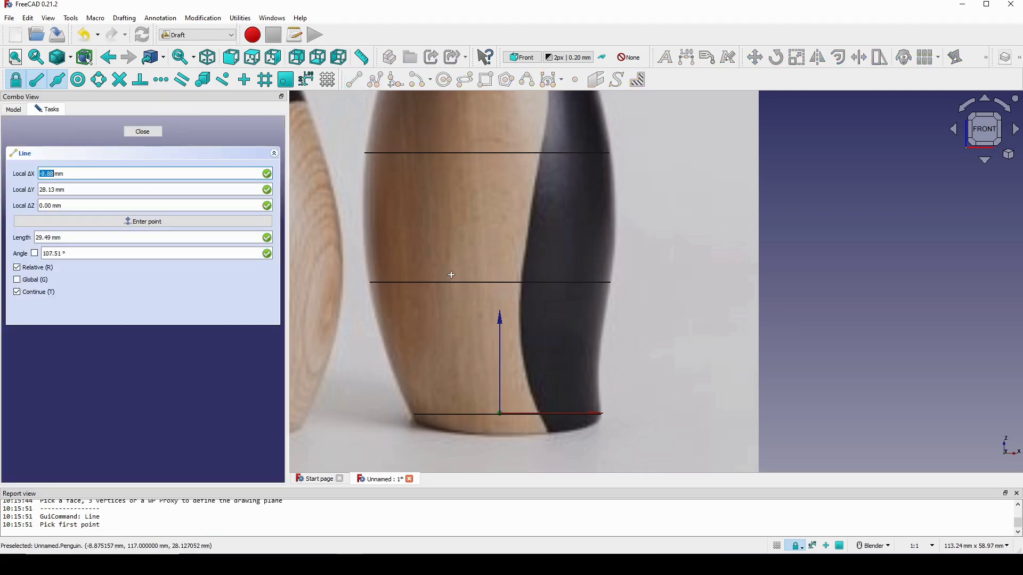
pyautogui.click(387, 351)
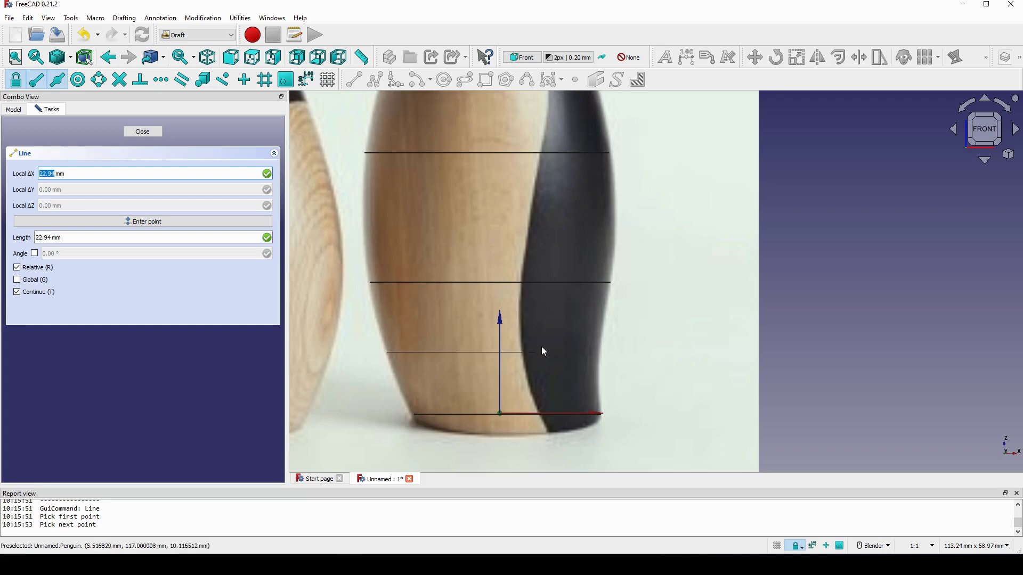
pyautogui.click(597, 352)
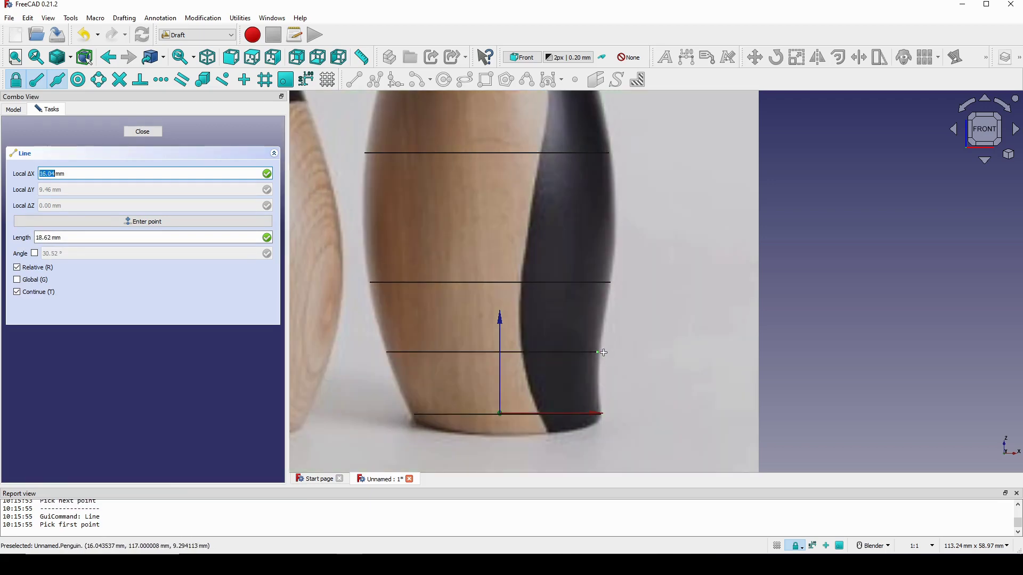
pyautogui.click(143, 132)
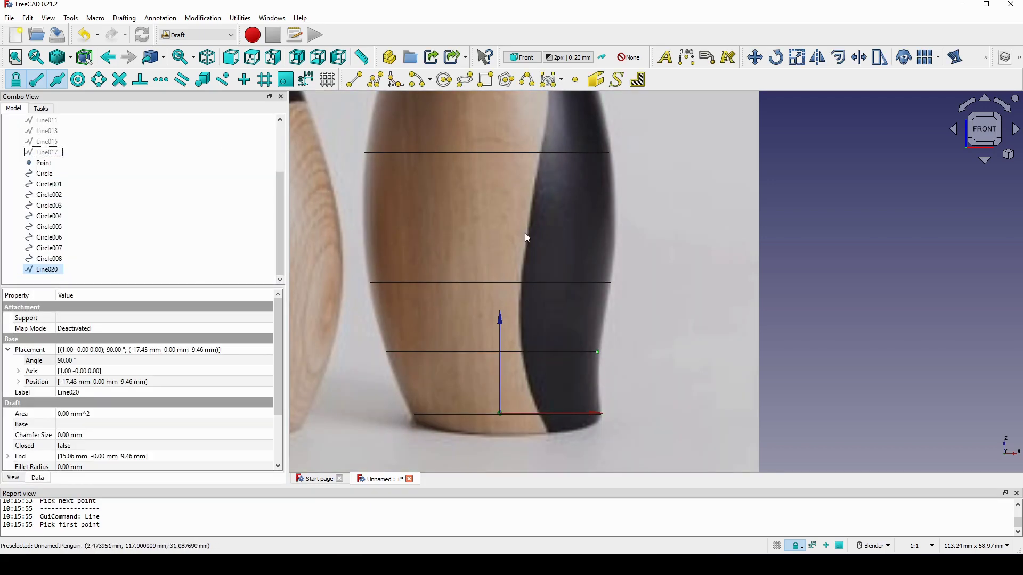
# Tilt the view to show the new line between the circles and set the working plane to Top (XY).
pyautogui.scroll(-3, 596, 263)
pyautogui.moveTo(613, 242); pyautogui.dragTo(682, 303, button='middle')
pyautogui.scroll(3, 551, 269)
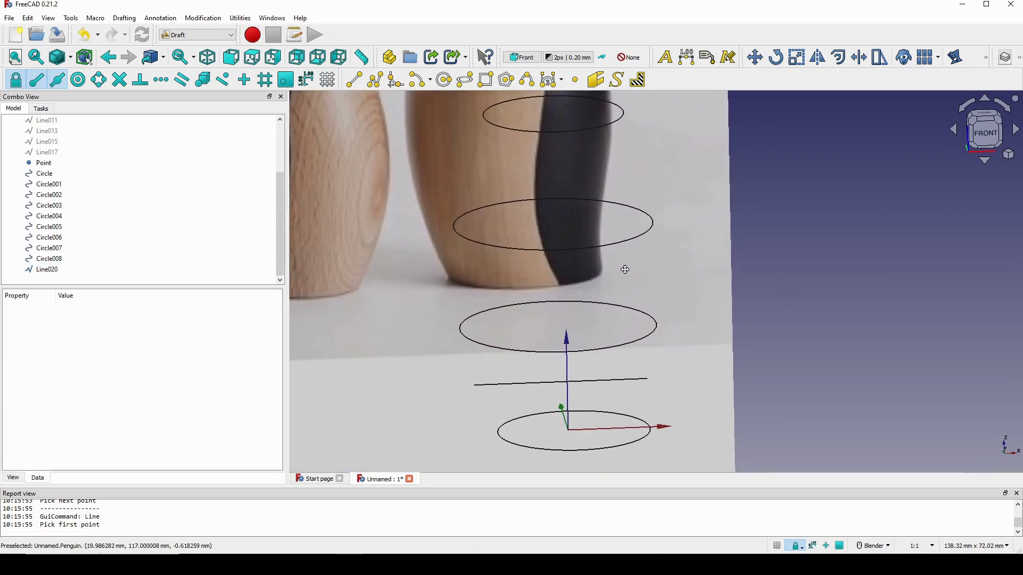
pyautogui.click(239, 18)
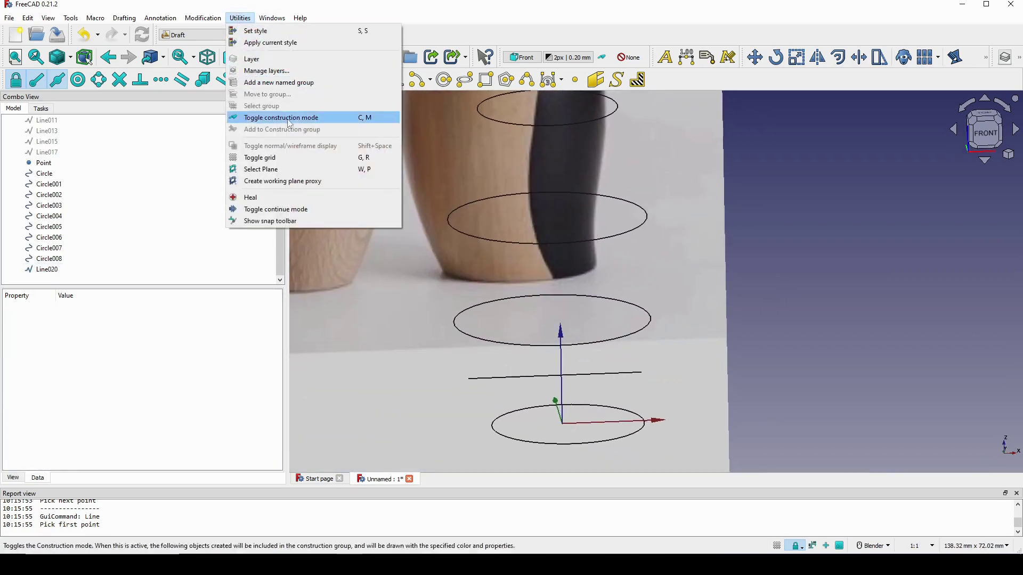
pyautogui.click(308, 170)
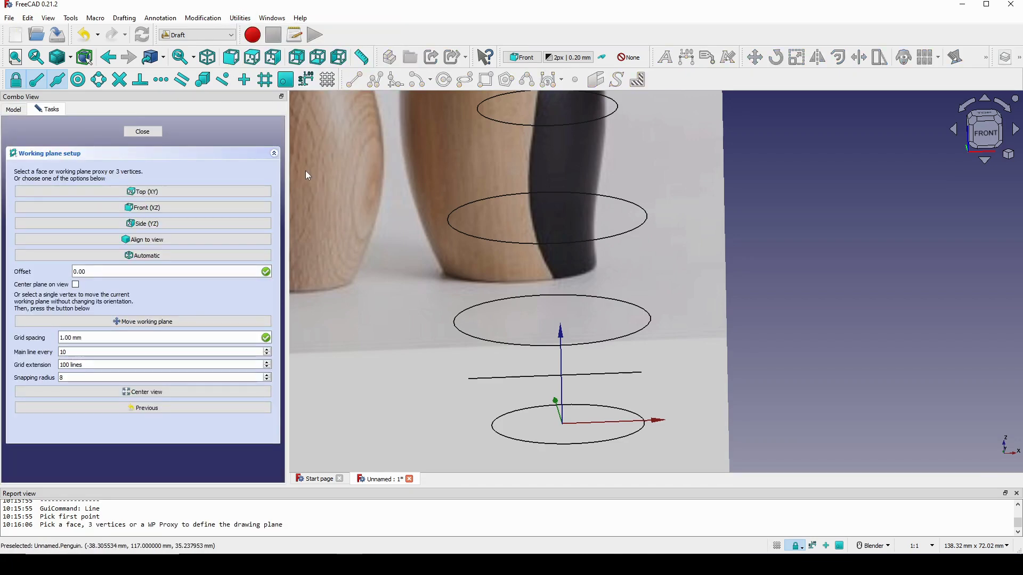
pyautogui.click(183, 193)
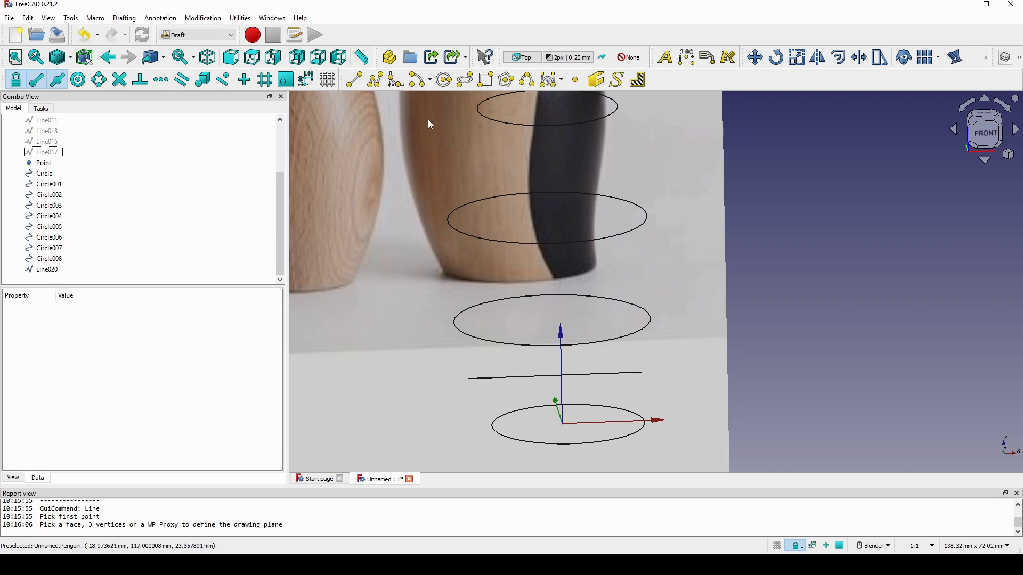
# Draw a circle centred on the new line's midpoint and reaching its endpoint, with a radius of about 16.24 mm.
pyautogui.click(444, 80)
pyautogui.scroll(1, 595, 380)
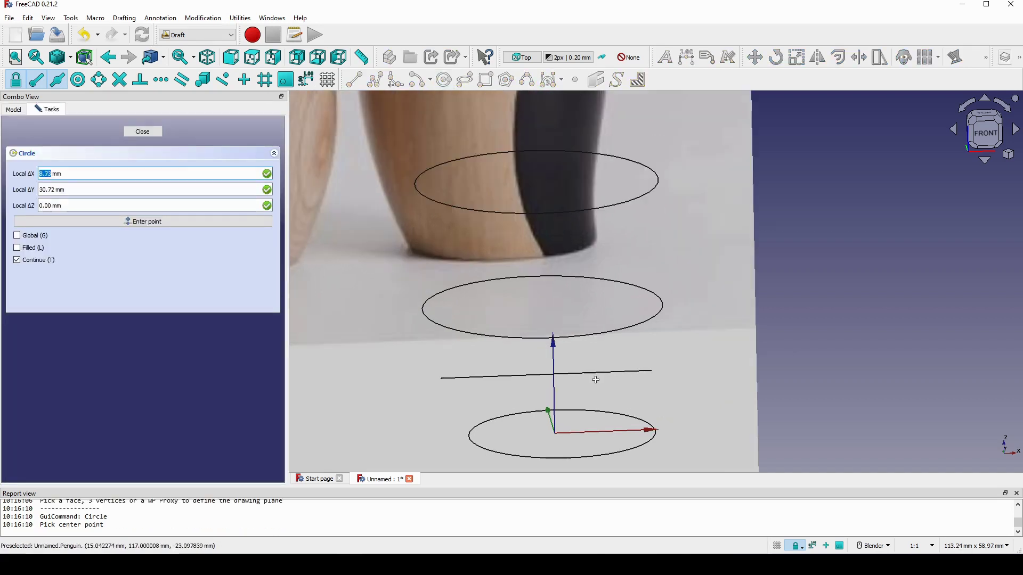
pyautogui.click(549, 375)
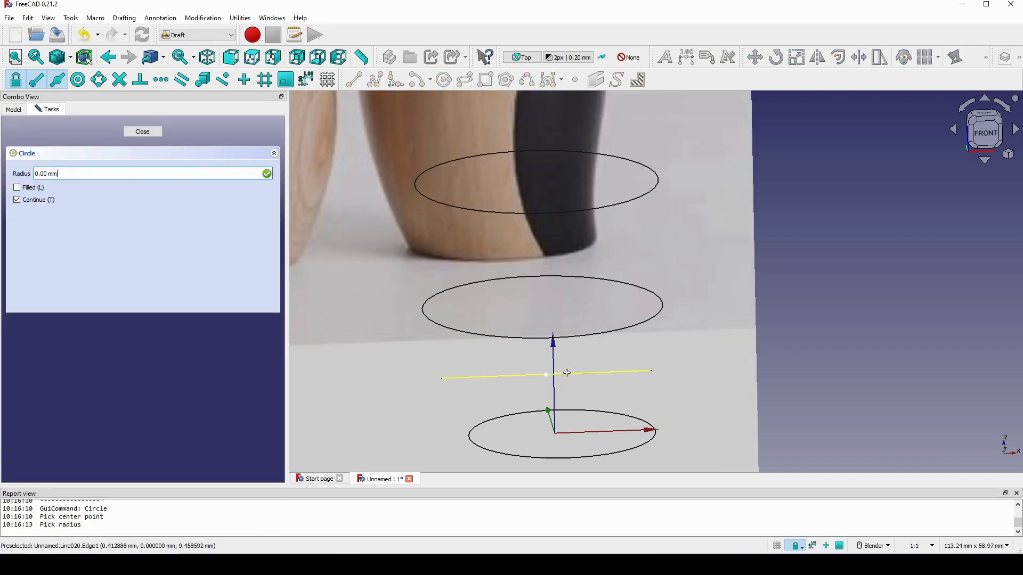
pyautogui.click(652, 372)
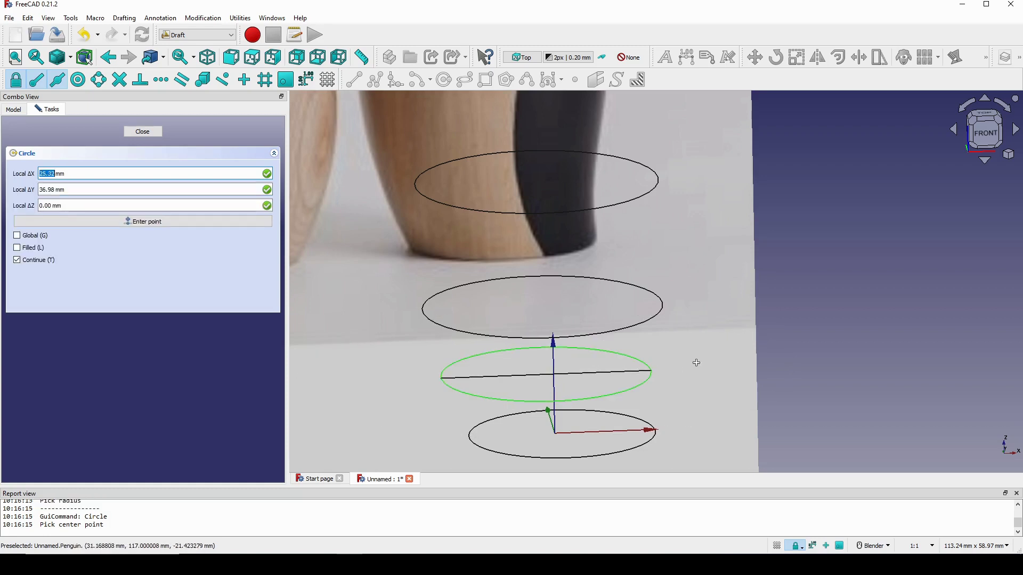
pyautogui.click(142, 132)
# Identify the base circle and the new circle in the model tree and check them against Circle002 and Circle003.
pyautogui.moveTo(640, 300); pyautogui.dragTo(640, 271, button='middle')
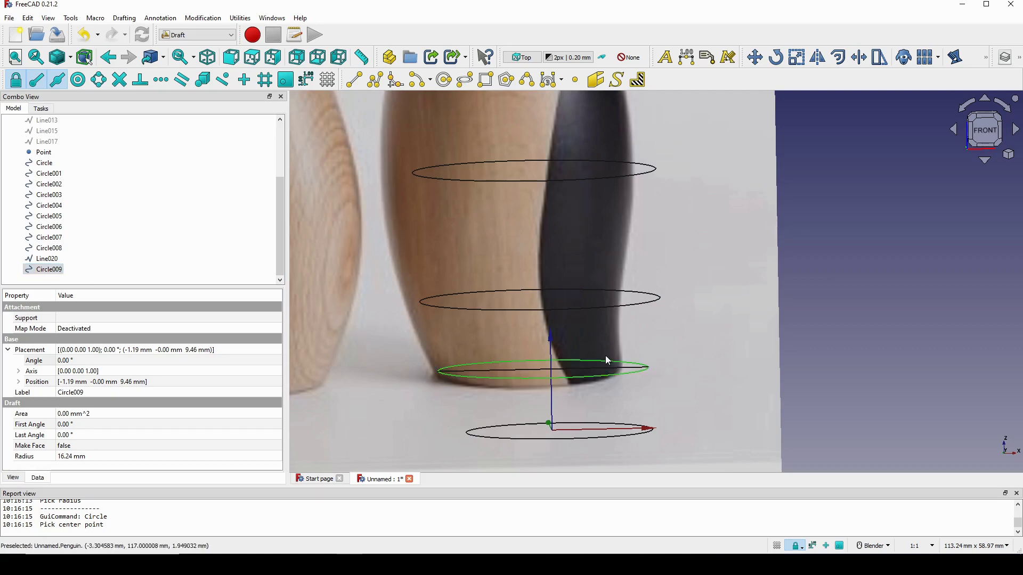
pyautogui.keyDown('shift'); pyautogui.moveTo(585, 335); pyautogui.dragTo(596, 304, button='middle'); pyautogui.keyUp('shift')
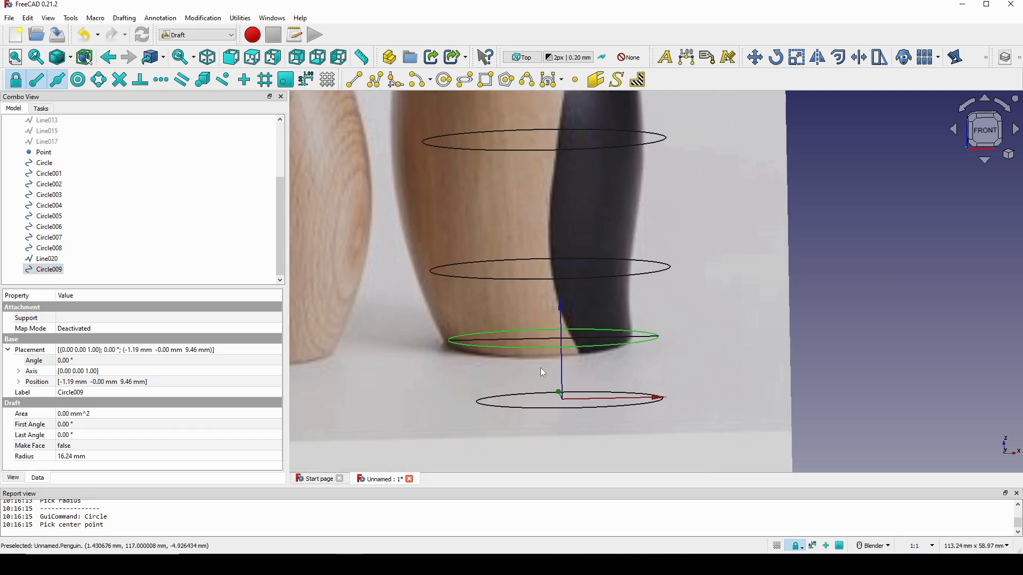
pyautogui.click(530, 410)
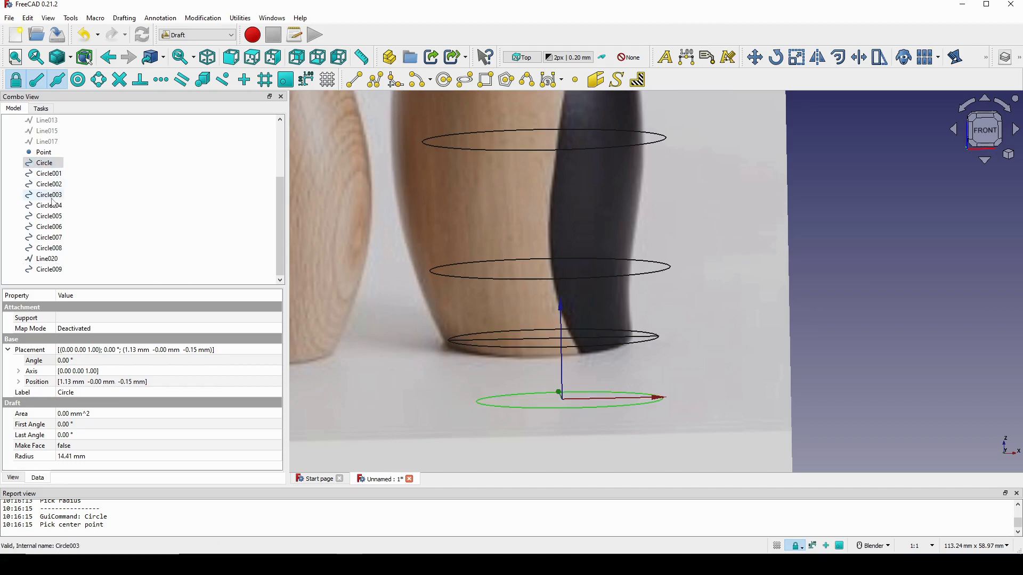
pyautogui.click(56, 271)
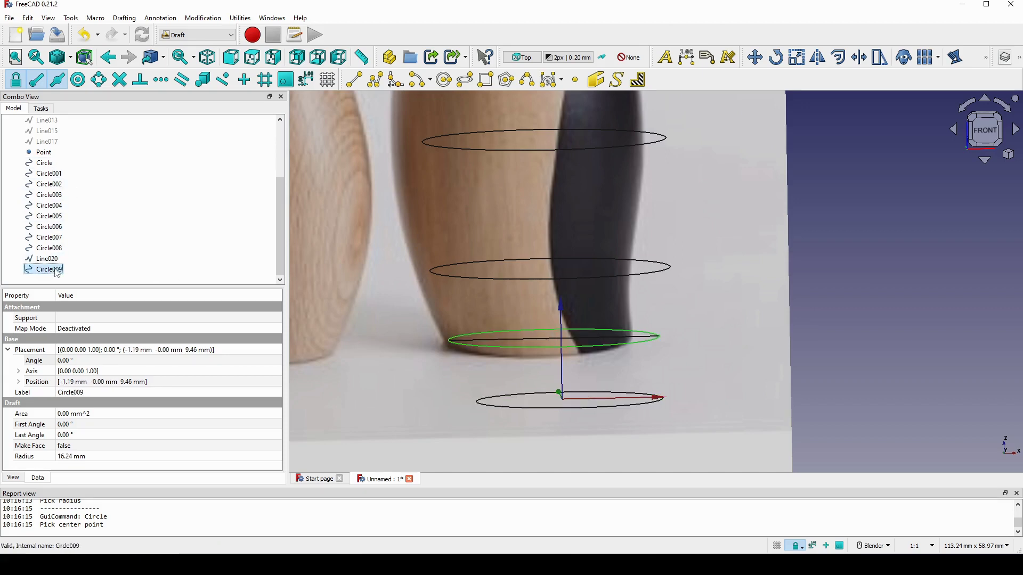
pyautogui.click(52, 183)
pyautogui.click(52, 194)
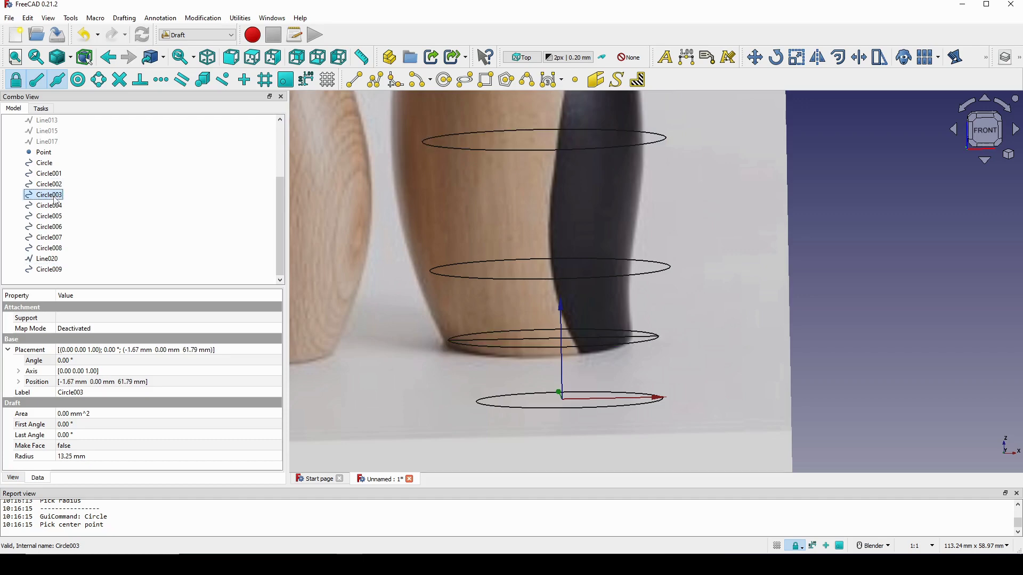
# Check Circle001 and Circle004 in the model tree against the stacked cross-sections and return to the front view.
pyautogui.click(52, 176)
pyautogui.click(49, 174)
pyautogui.click(49, 205)
pyautogui.keyDown('shift'); pyautogui.moveTo(704, 260); pyautogui.dragTo(680, 267, button='middle'); pyautogui.keyUp('shift')
pyautogui.click(839, 247)
pyautogui.scroll(-1, 793, 243)
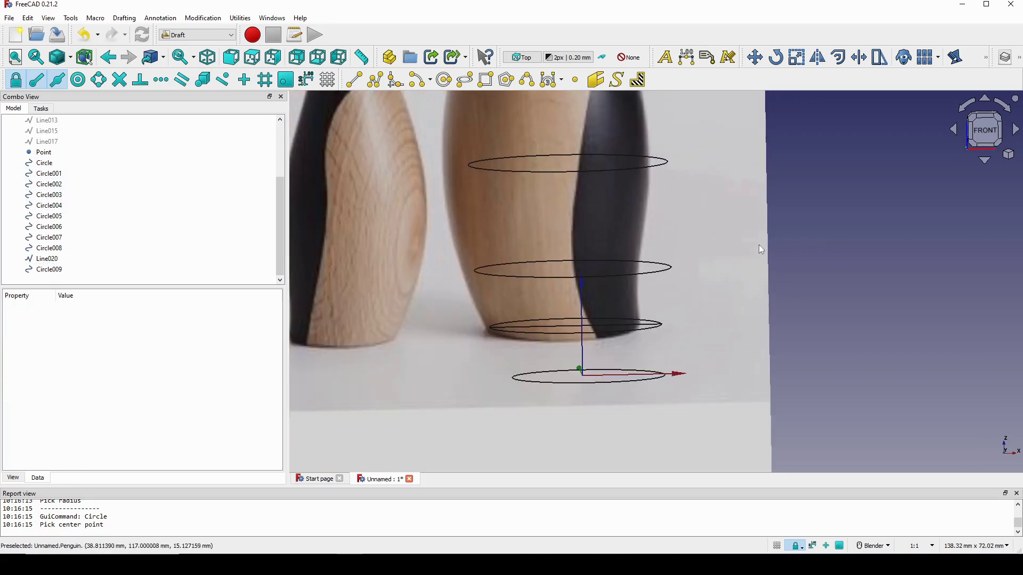
pyautogui.keyDown('shift'); pyautogui.moveTo(759, 245); pyautogui.dragTo(750, 268, button='middle'); pyautogui.keyUp('shift')
pyautogui.click(983, 129)
pyautogui.scroll(-1, 945, 141)
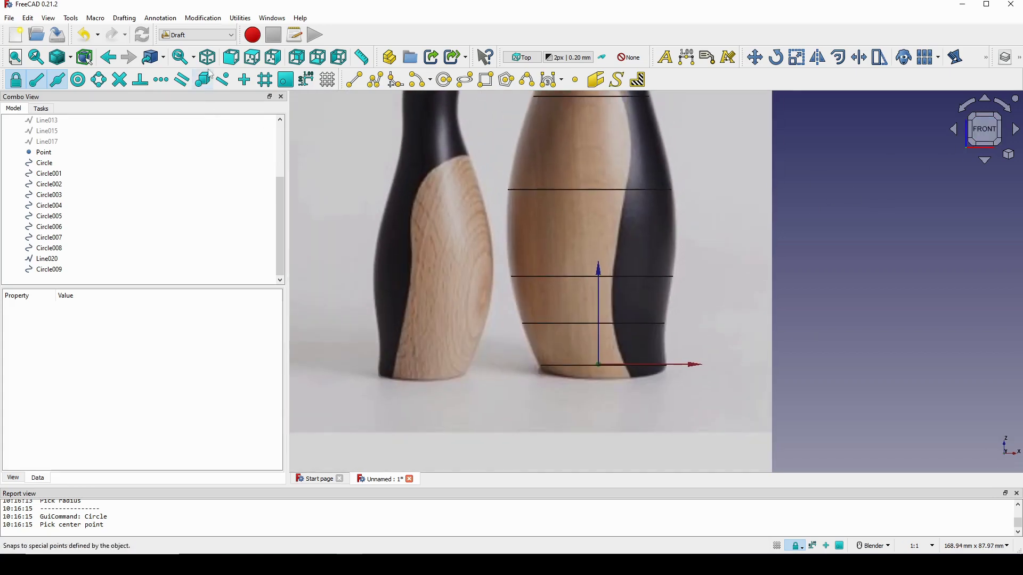
# Start a Loft in the Part workbench with the base Circle and Circle009 as its first two profiles.
pyautogui.click(206, 35)
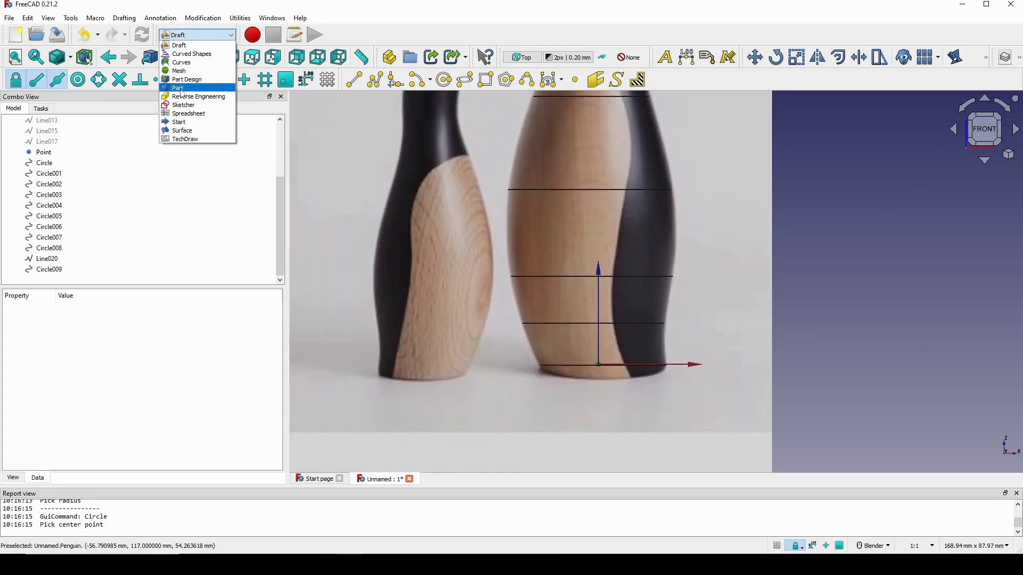
pyautogui.click(178, 88)
pyautogui.click(14, 226)
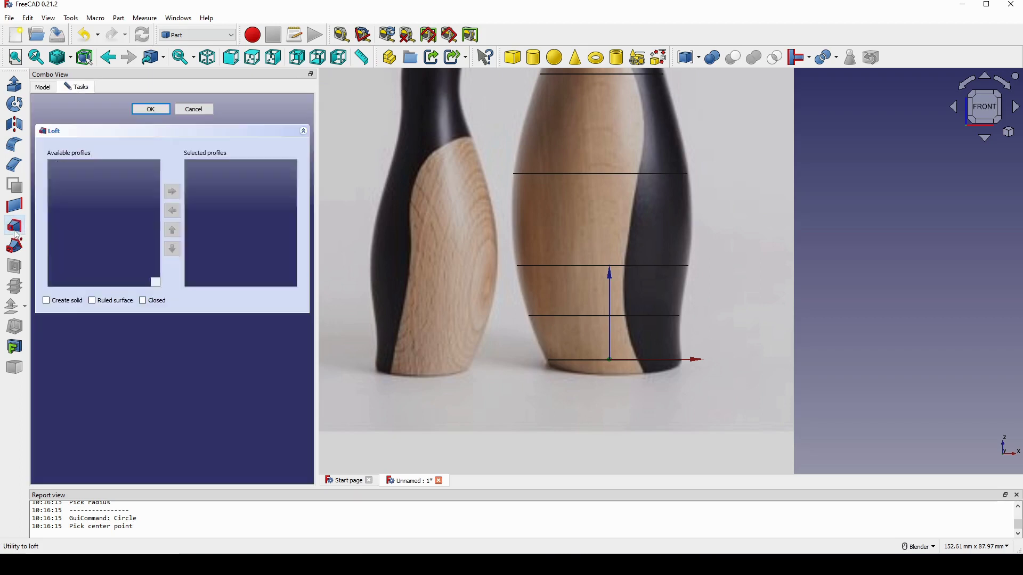
pyautogui.scroll(-1, 140, 235)
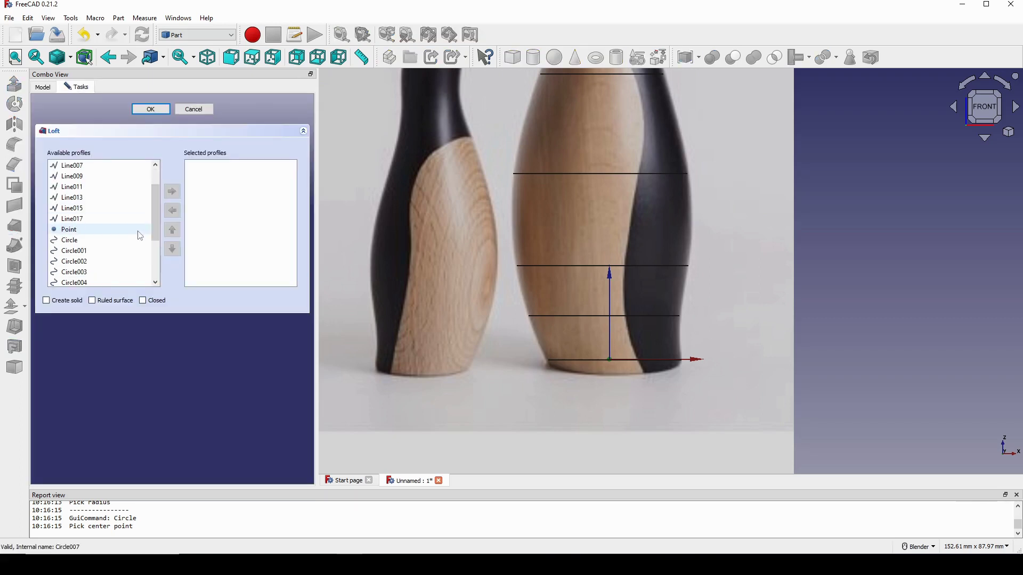
pyautogui.click(98, 240)
pyautogui.click(172, 191)
pyautogui.scroll(-2, 101, 228)
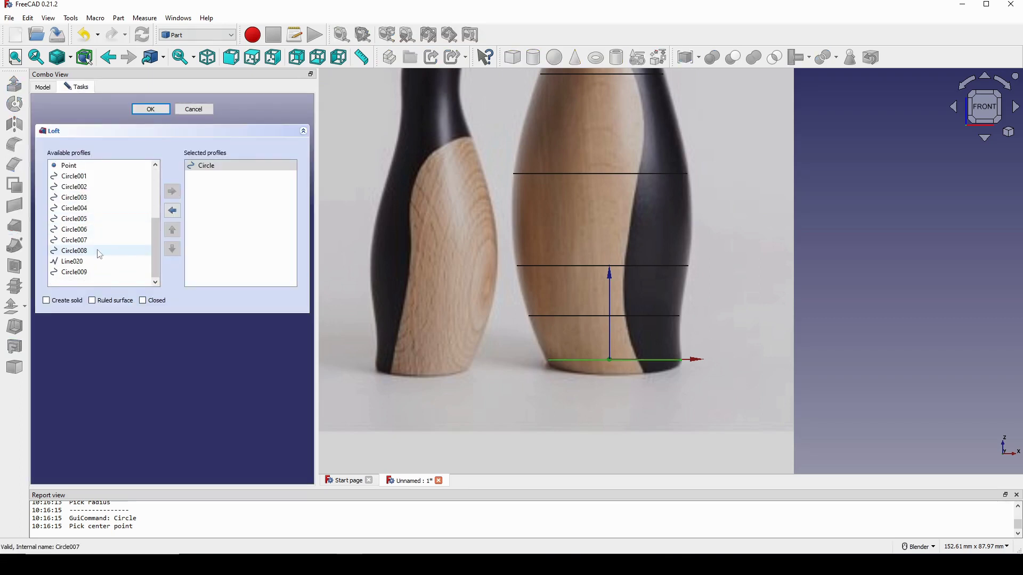
pyautogui.click(102, 271)
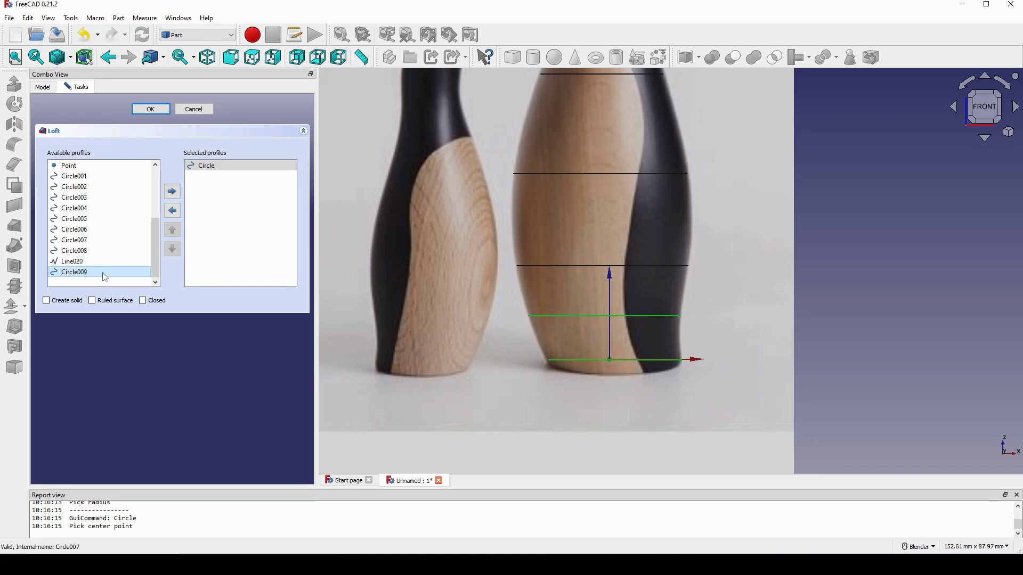
pyautogui.click(172, 191)
# Add Circle001, Circle002, Circle003, Circle004 and Circle005 to the loft's selected profiles in that order.
pyautogui.click(95, 191)
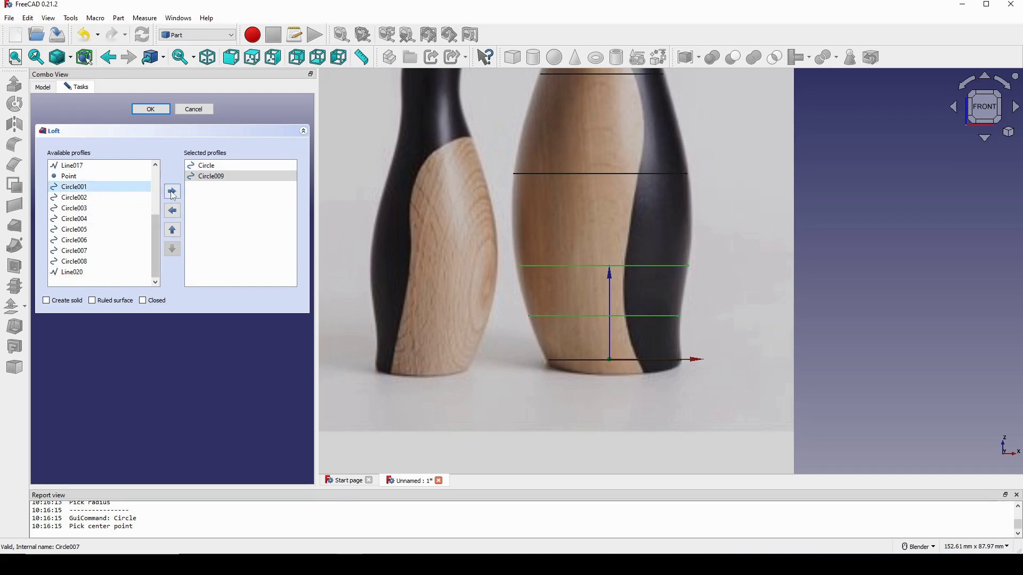
pyautogui.click(173, 193)
pyautogui.click(99, 198)
pyautogui.click(172, 191)
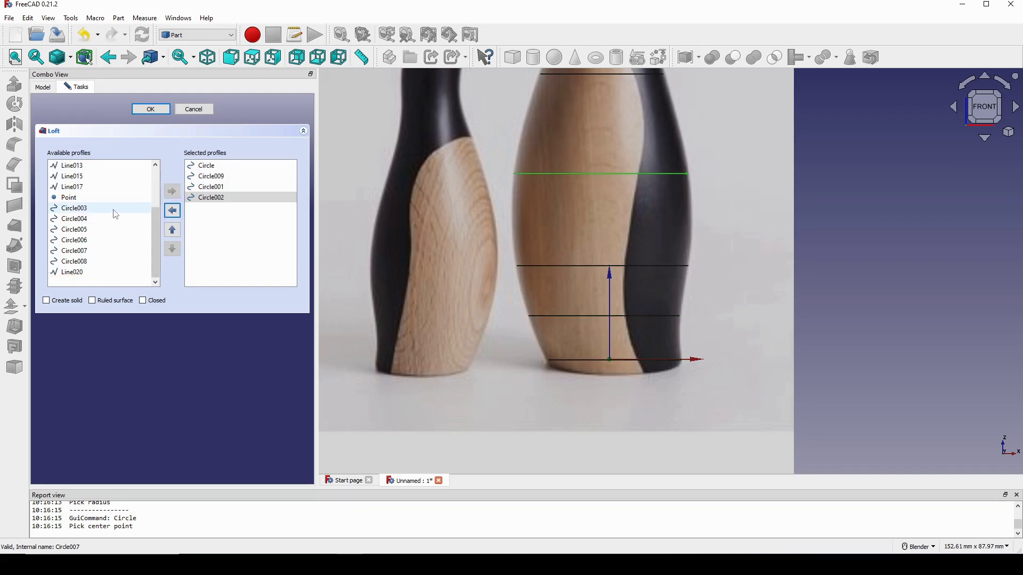
pyautogui.click(118, 212)
pyautogui.click(171, 192)
pyautogui.click(133, 217)
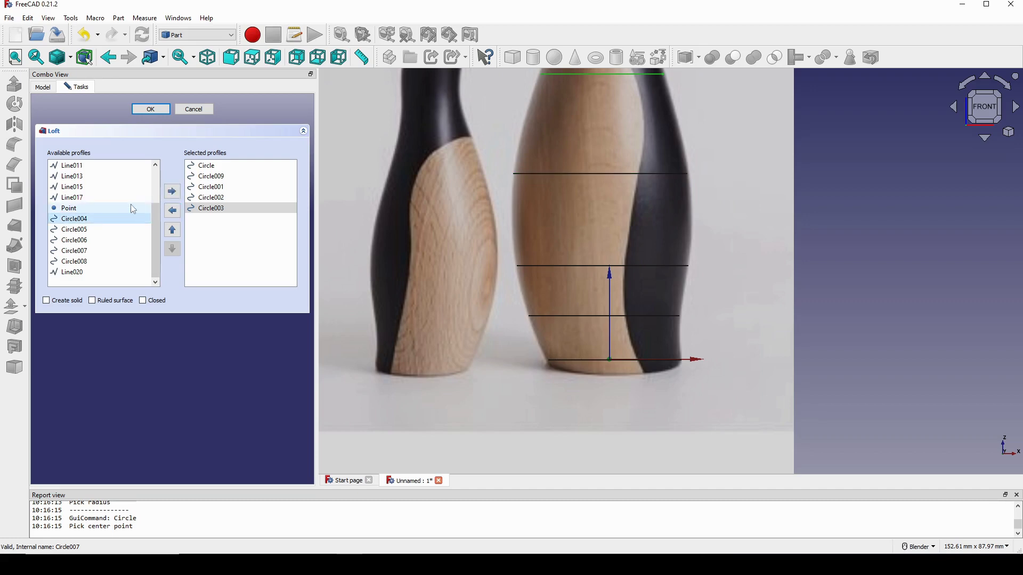
pyautogui.click(171, 192)
pyautogui.click(107, 229)
pyautogui.click(171, 191)
# Add Circle006, Circle007, Circle008 and the Point at the beak tip as the last profiles and create the loft.
pyautogui.click(110, 240)
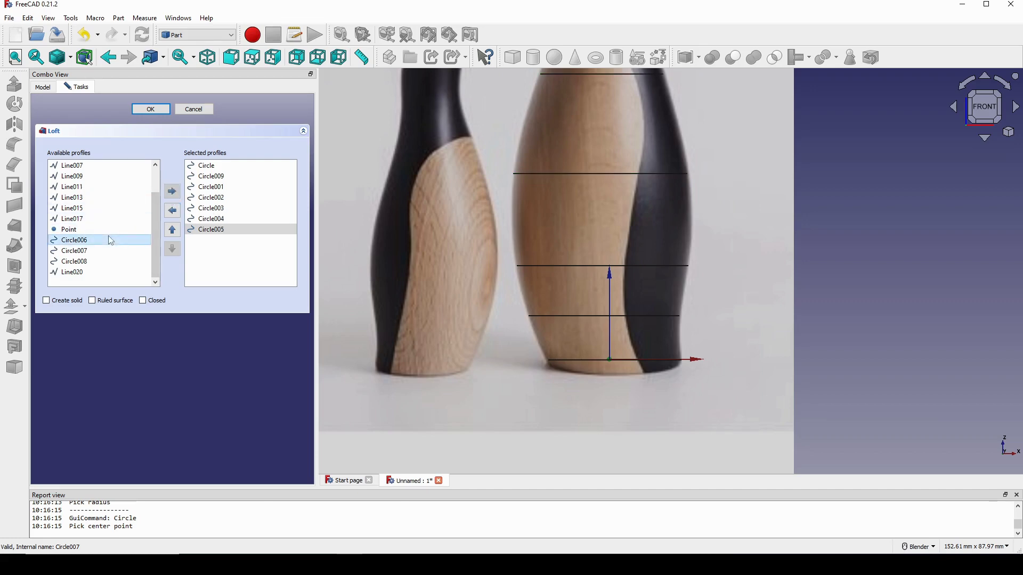
pyautogui.click(177, 195)
pyautogui.click(109, 250)
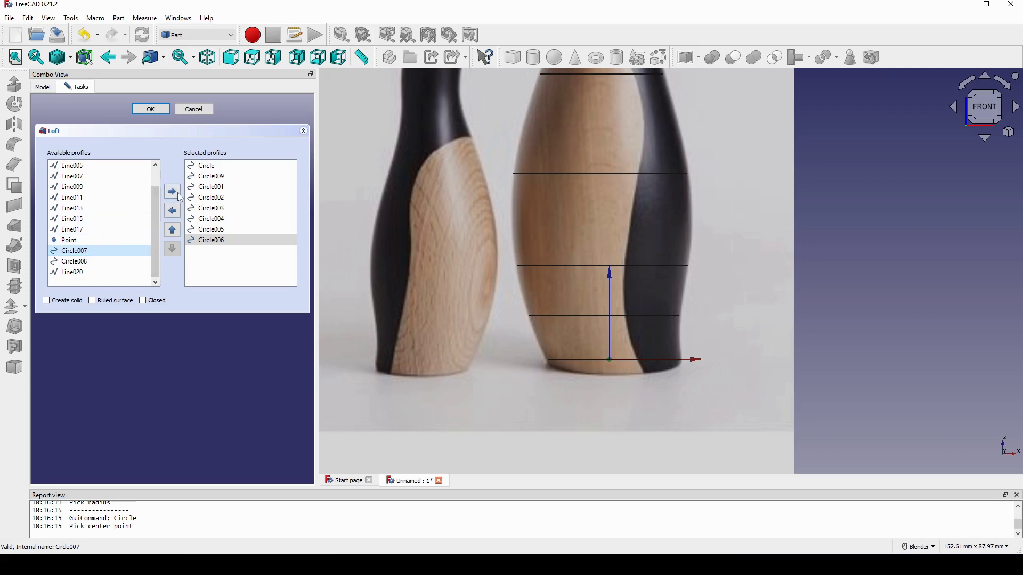
pyautogui.click(172, 191)
pyautogui.click(106, 262)
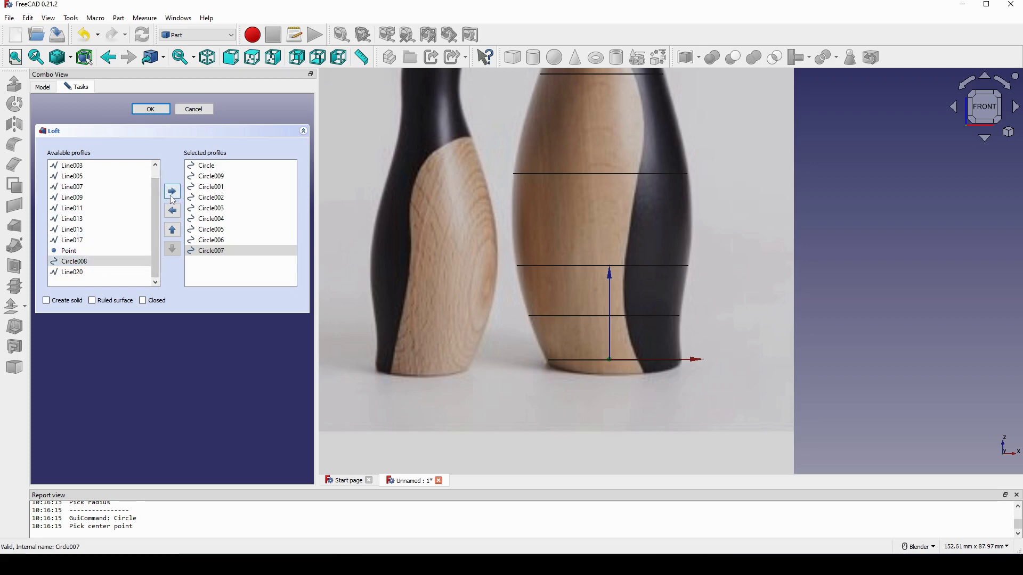
pyautogui.click(171, 192)
pyautogui.click(102, 261)
pyautogui.click(172, 193)
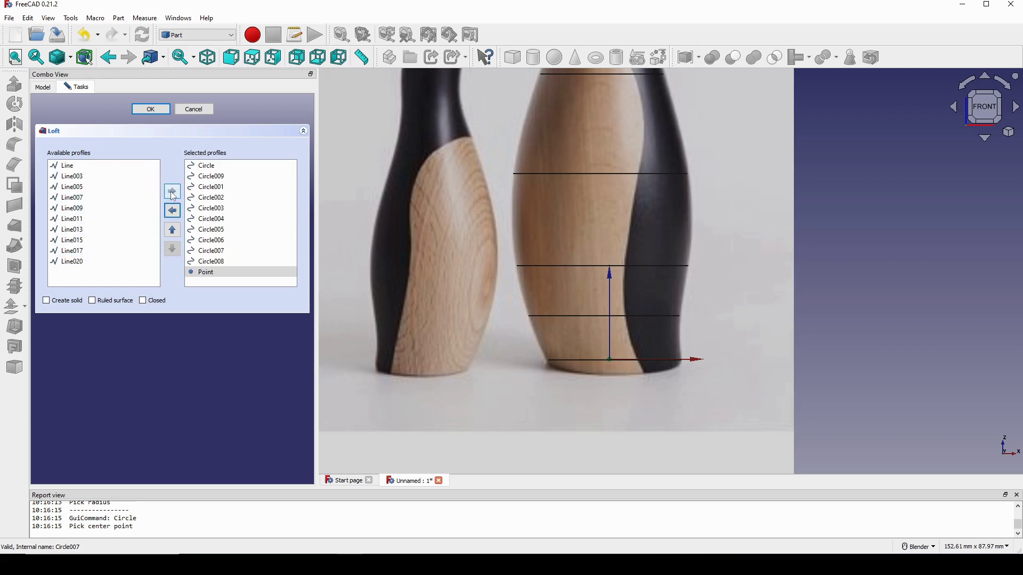
pyautogui.click(160, 109)
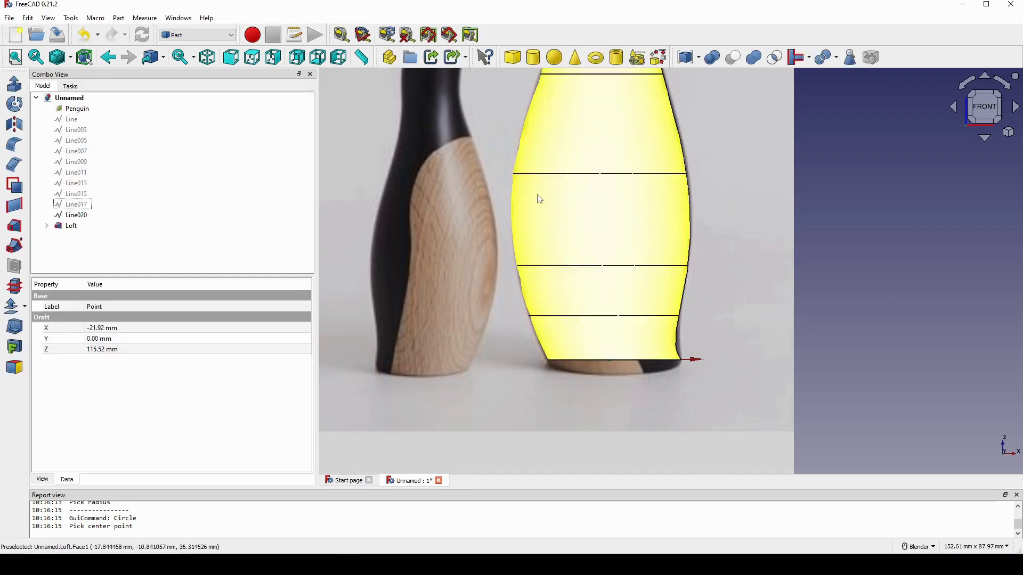
# Set the penguin Loft's Solid property to true.
pyautogui.scroll(-3, 537, 200)
pyautogui.keyDown('shift'); pyautogui.moveTo(584, 214); pyautogui.dragTo(637, 257, button='middle'); pyautogui.keyUp('shift')
pyautogui.click(73, 228)
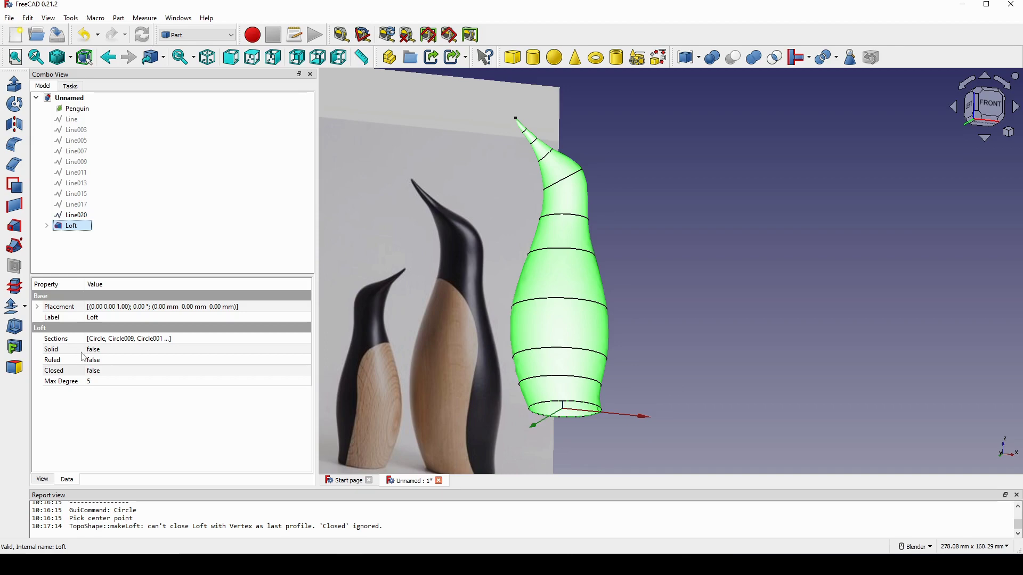
pyautogui.click(114, 350)
pyautogui.click(114, 350)
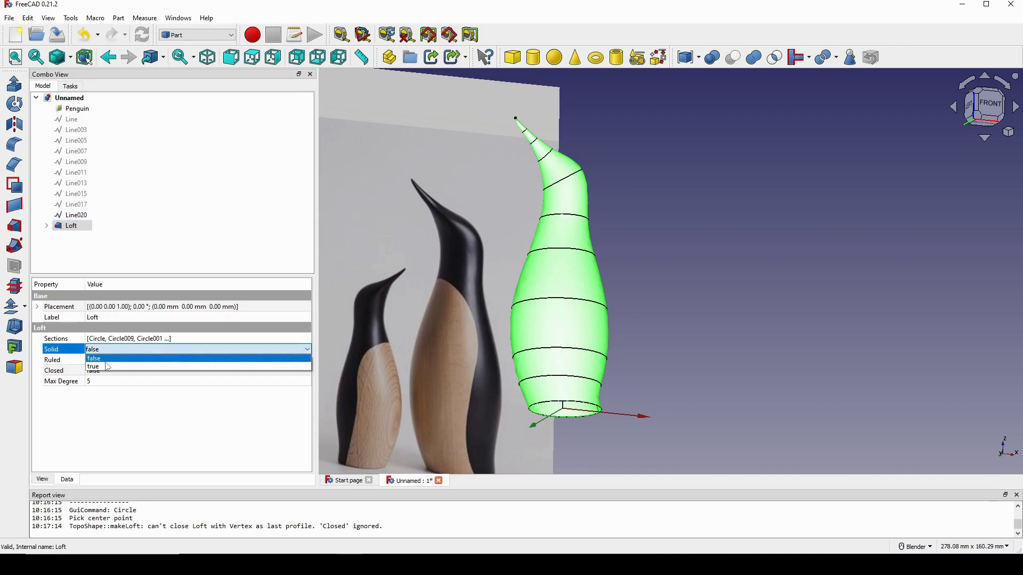
pyautogui.click(108, 367)
pyautogui.click(674, 312)
# Inspect the loft's base face from below and compare the body with the reference photo in front view.
pyautogui.moveTo(674, 312); pyautogui.dragTo(554, 275, button='middle')
pyautogui.scroll(6, 553, 273)
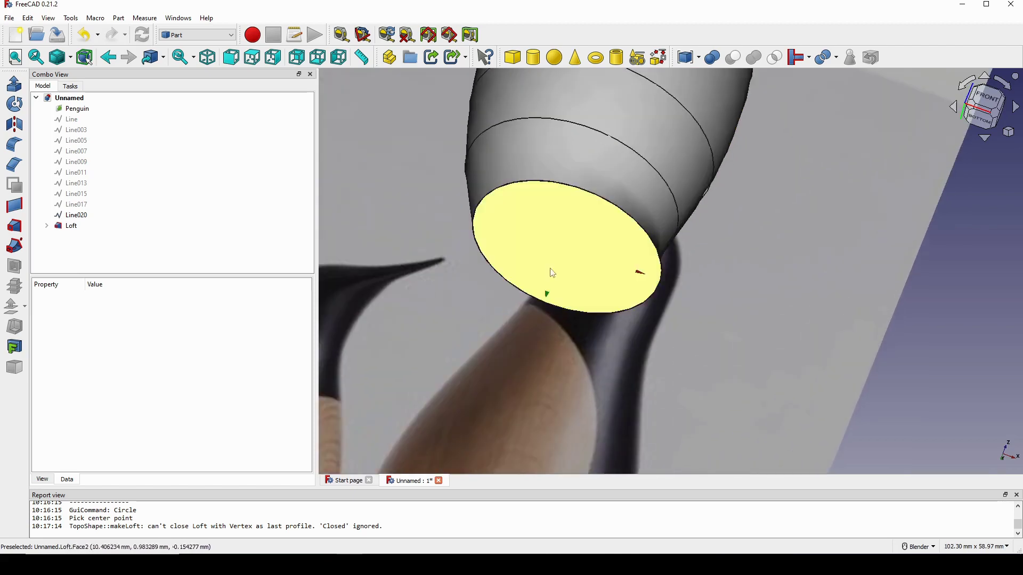
pyautogui.scroll(-4, 604, 256)
pyautogui.moveTo(595, 223); pyautogui.dragTo(593, 355, button='middle')
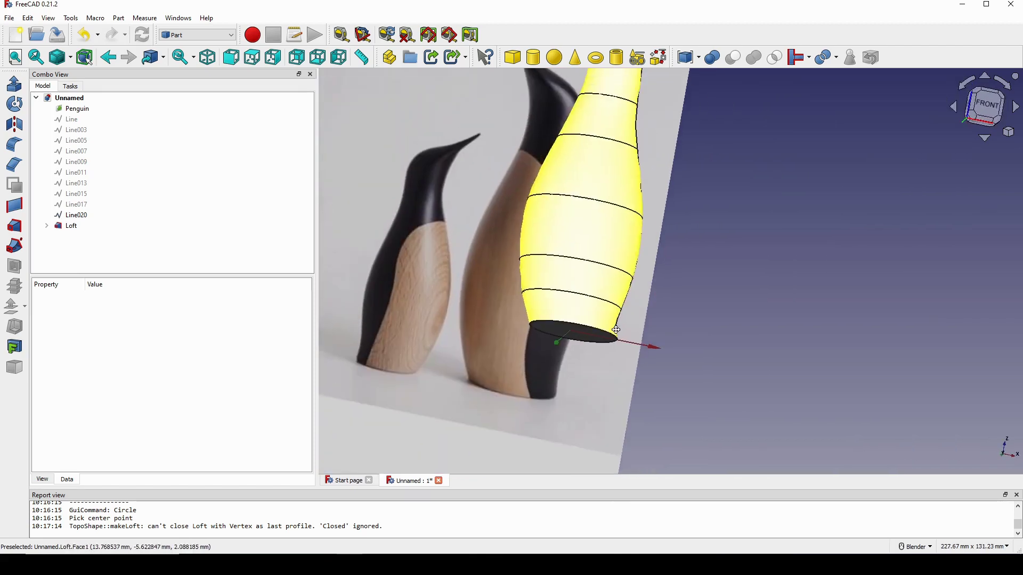
pyautogui.click(999, 104)
pyautogui.scroll(3, 731, 269)
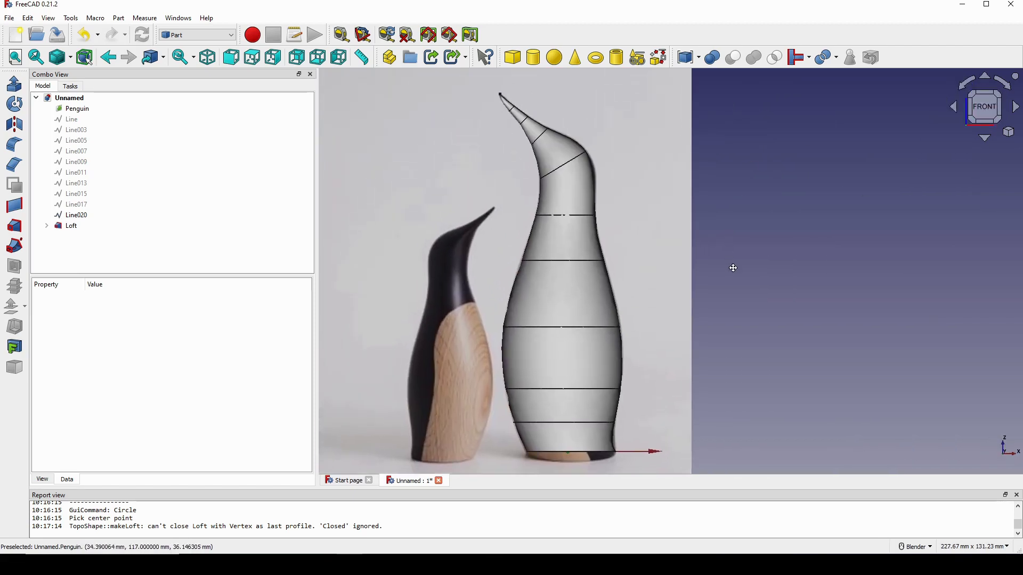
pyautogui.keyDown('shift'); pyautogui.moveTo(734, 268); pyautogui.dragTo(682, 265, button='middle'); pyautogui.keyUp('shift')
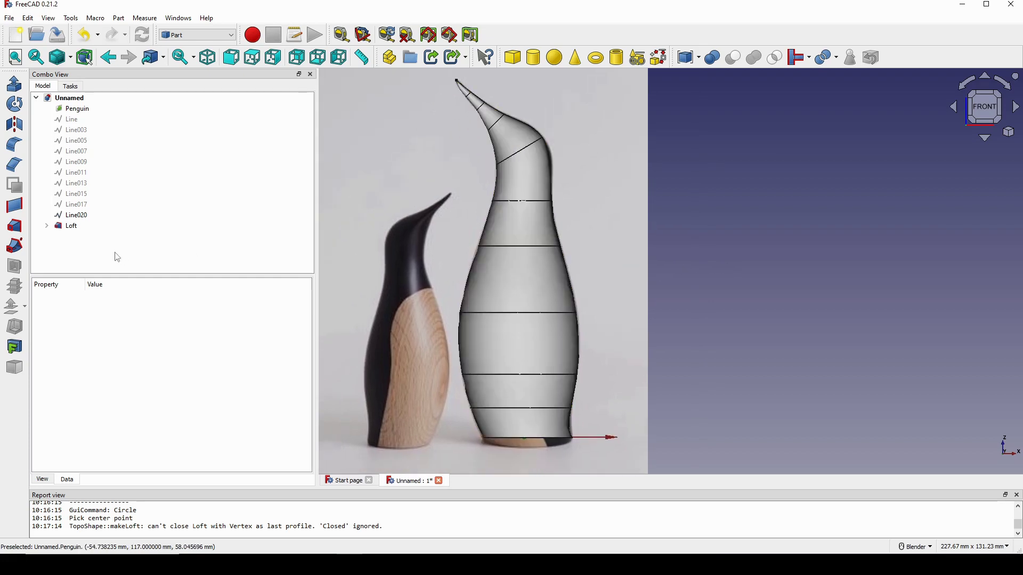
# Hide all the profile circles and the Point nested under the Loft.
pyautogui.click(47, 226)
pyautogui.click(84, 236)
pyautogui.scroll(-3, 108, 244)
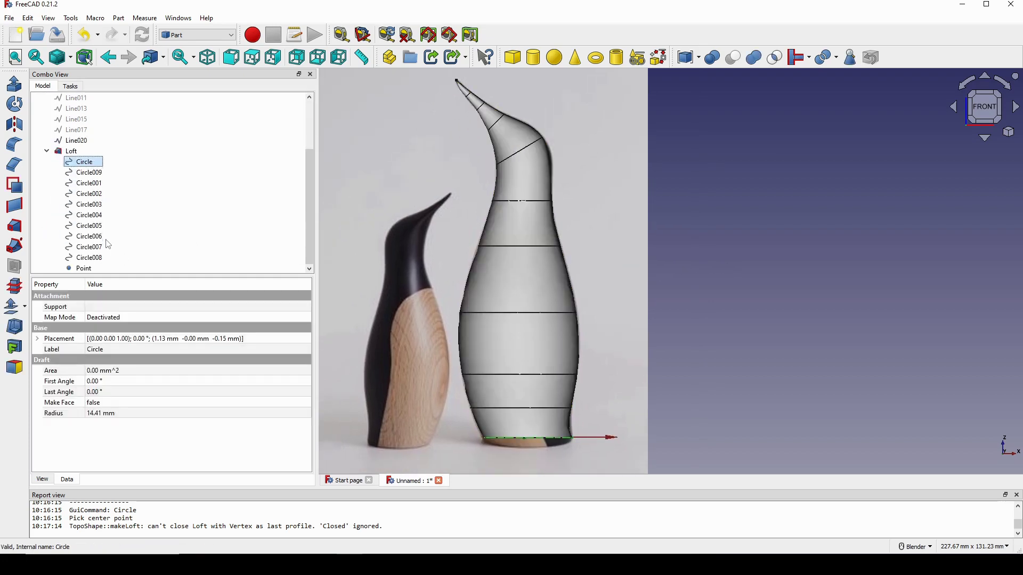
pyautogui.keyDown('shift'); pyautogui.click(94, 268); pyautogui.keyUp('shift')
pyautogui.press('space')
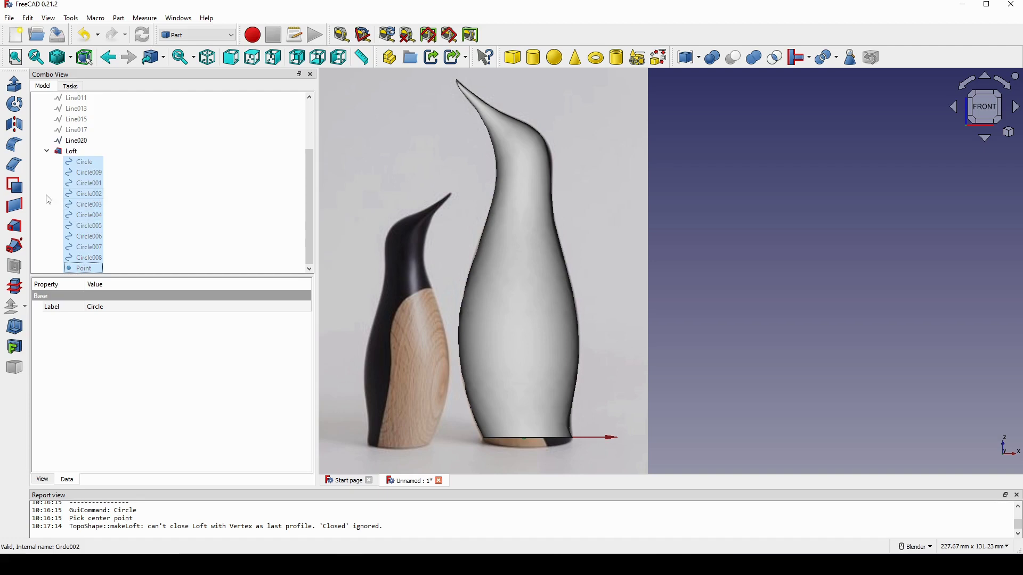
pyautogui.click(47, 151)
pyautogui.keyDown('shift'); pyautogui.moveTo(659, 235); pyautogui.dragTo(685, 246, button='middle'); pyautogui.keyUp('shift')
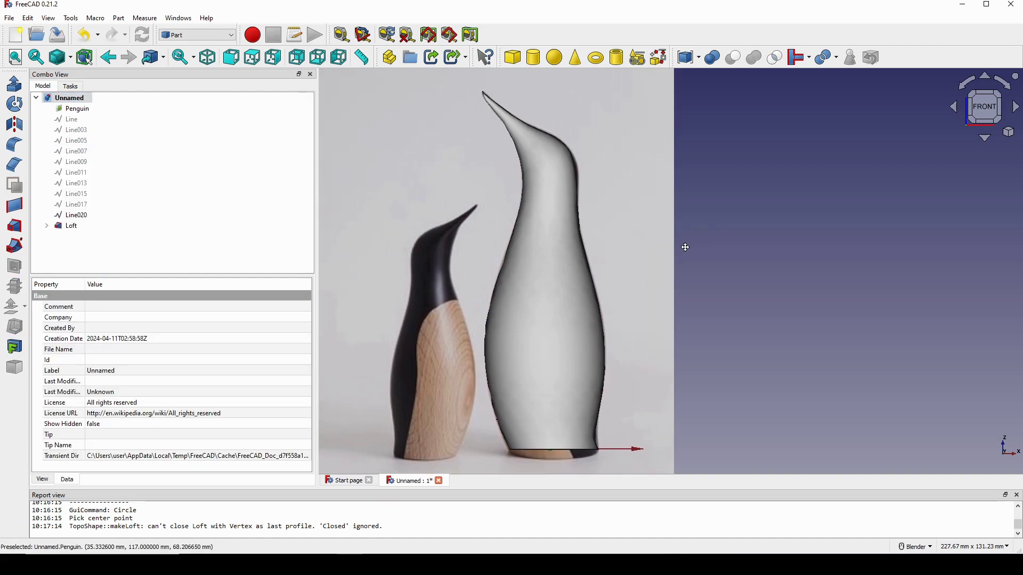
# Trace the black-and-wood boundary of the large penguin on a temporary screen capture and discard the capture.
pyautogui.moveTo(620, 261); pyautogui.dragTo(635, 217, button='middle')
pyautogui.scroll(1, 659, 265)
pyautogui.scroll(-1, 635, 217)
pyautogui.press('F1')
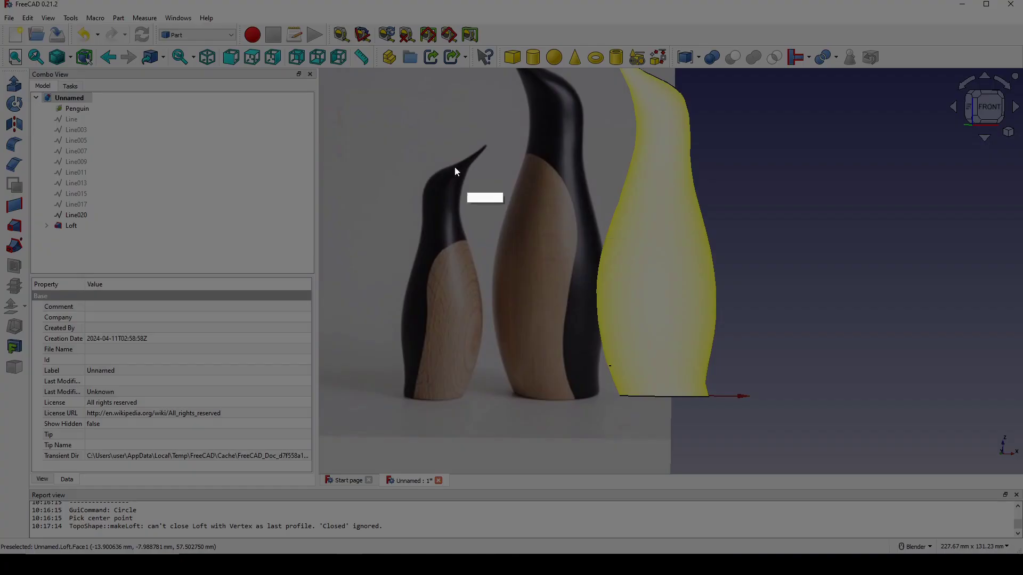
pyautogui.moveTo(322, 93); pyautogui.dragTo(852, 434)
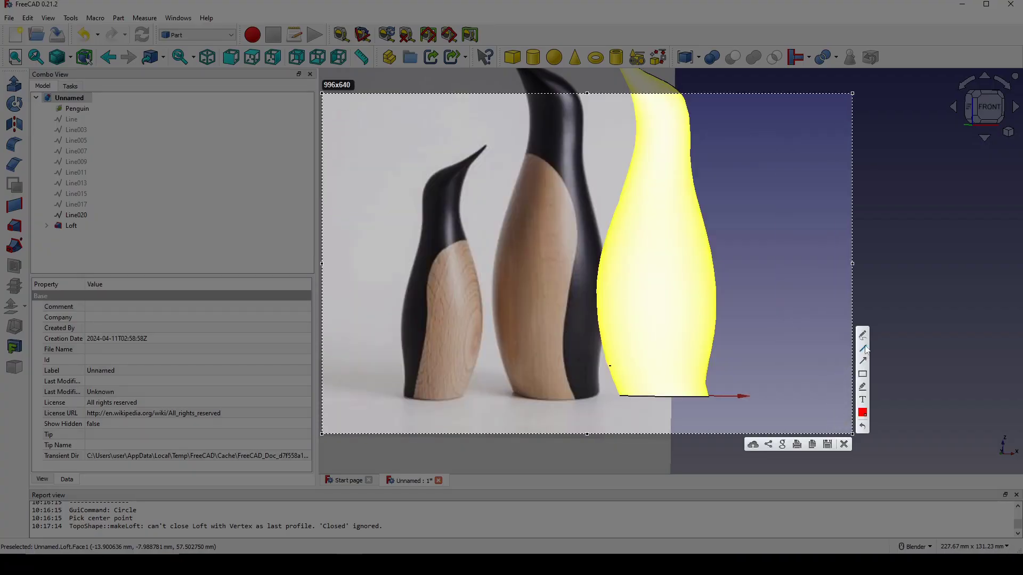
pyautogui.moveTo(515, 148); pyautogui.dragTo(534, 154)
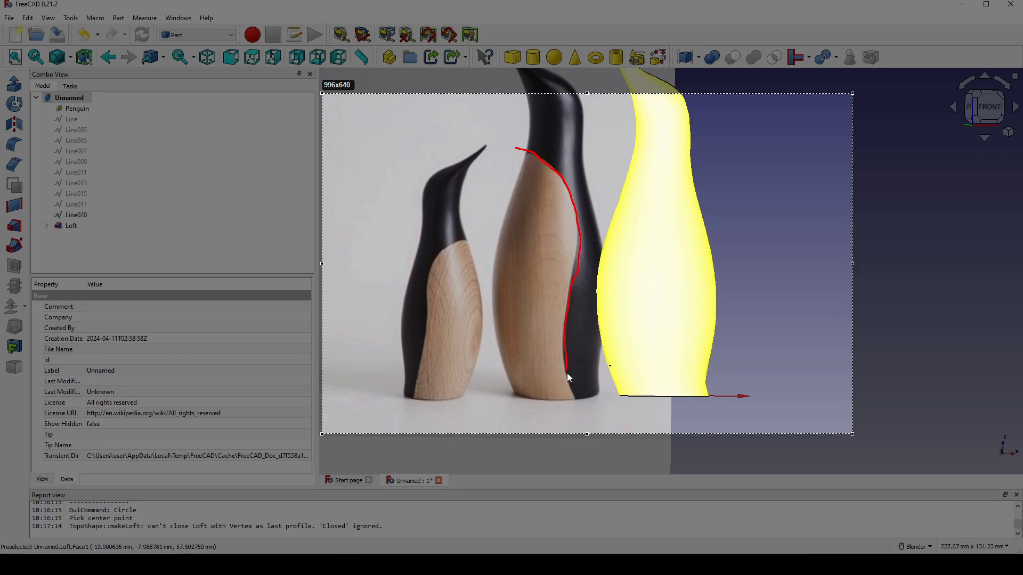
pyautogui.moveTo(584, 412); pyautogui.dragTo(584, 412)
pyautogui.click(842, 447)
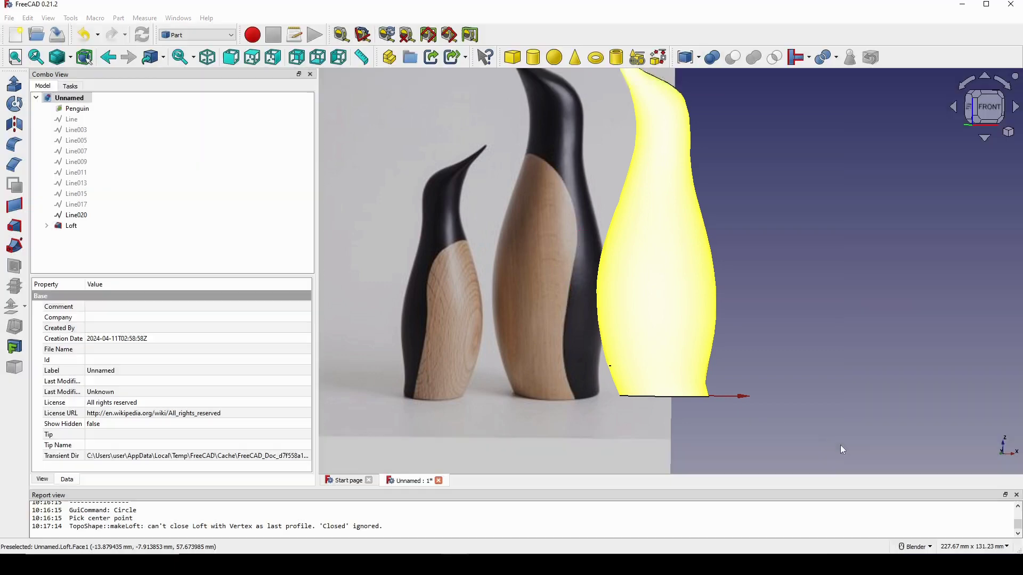
# Create a sketch on the XZ plane in the Sketcher workbench and display the model as Wireframe to reveal the photo.
pyautogui.scroll(-3, 699, 317)
pyautogui.keyDown('shift'); pyautogui.moveTo(697, 312); pyautogui.dragTo(670, 328, button='middle'); pyautogui.keyUp('shift')
pyautogui.scroll(5, 847, 174)
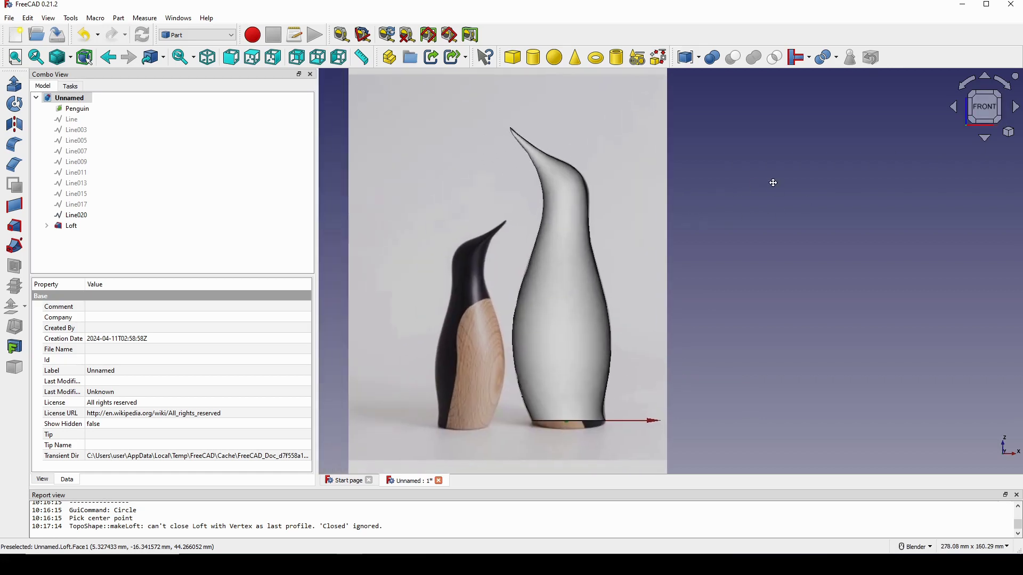
pyautogui.click(212, 37)
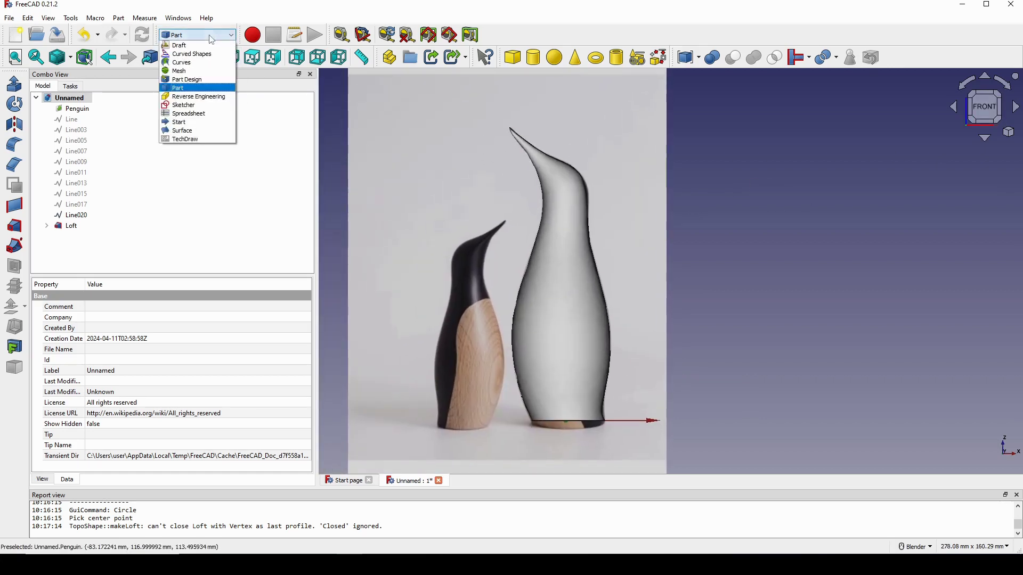
pyautogui.click(183, 104)
pyautogui.scroll(1, 714, 260)
pyautogui.moveTo(700, 235)
pyautogui.keyDown('shift'); pyautogui.mouseDown(button='middle')
pyautogui.moveTo(737, 197)
pyautogui.moveTo(700, 203)
pyautogui.mouseUp(button='middle'); pyautogui.keyUp('shift')
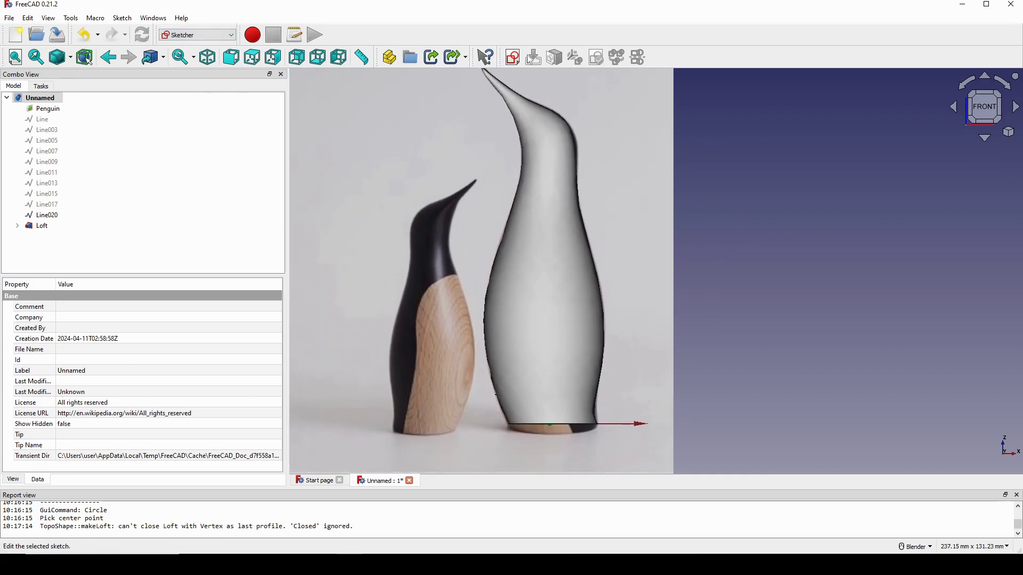
pyautogui.click(512, 57)
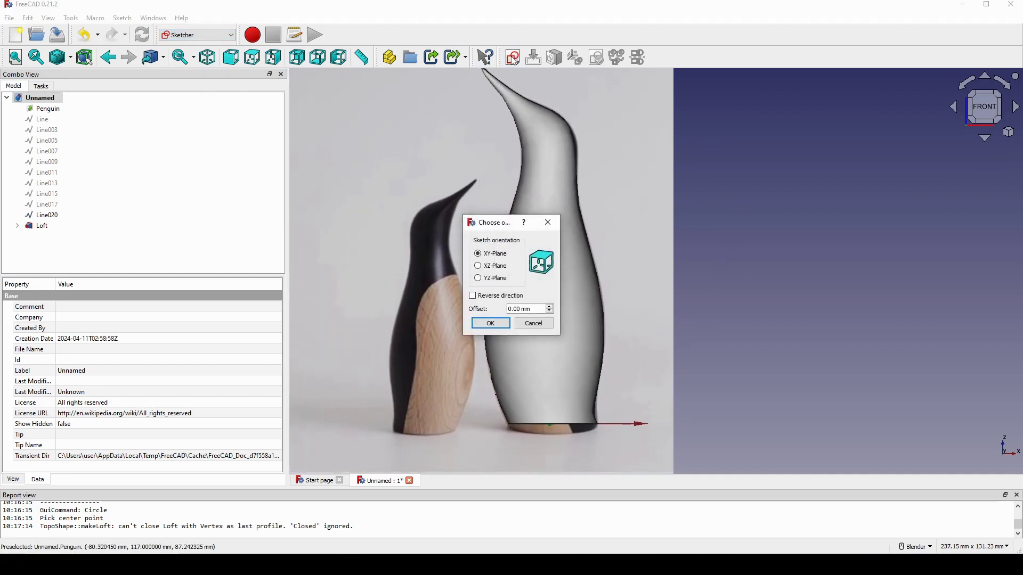
pyautogui.click(490, 323)
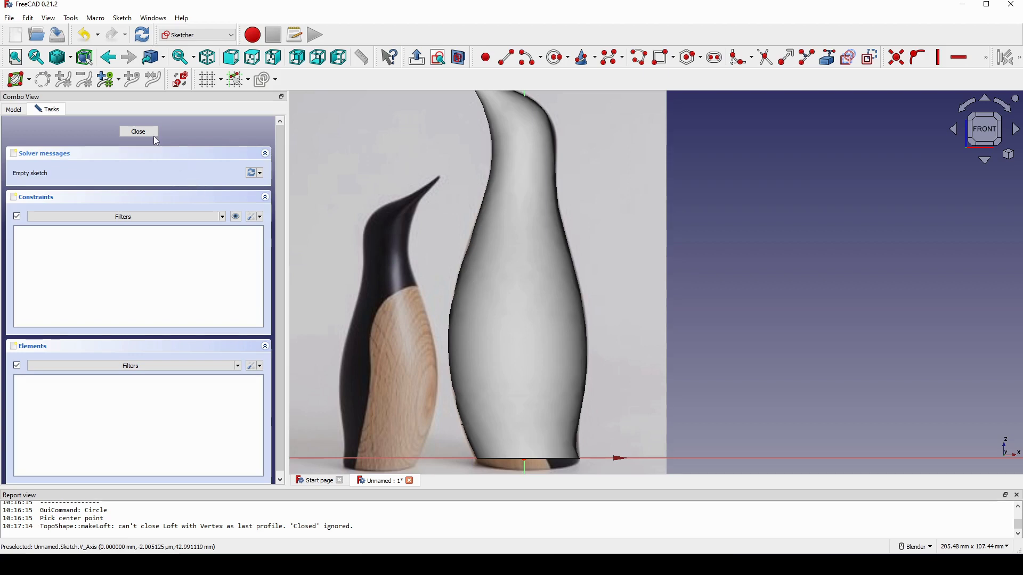
pyautogui.click(71, 59)
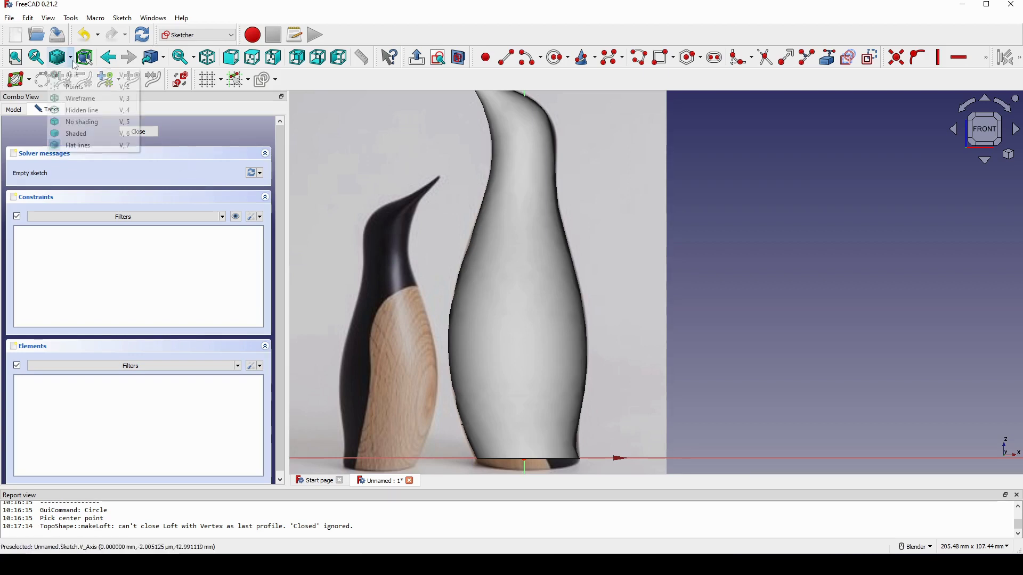
pyautogui.click(78, 103)
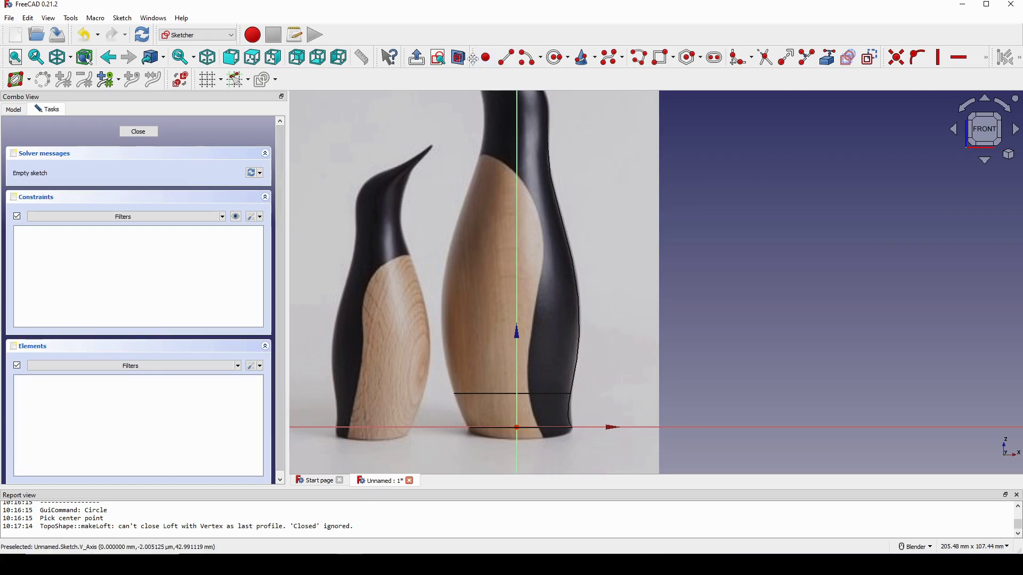
# Trace the large penguin's black-and-wood boundary with a 12-point B-spline running from beside the neck down past the base.
pyautogui.moveTo(473, 60); pyautogui.dragTo(291, 80)
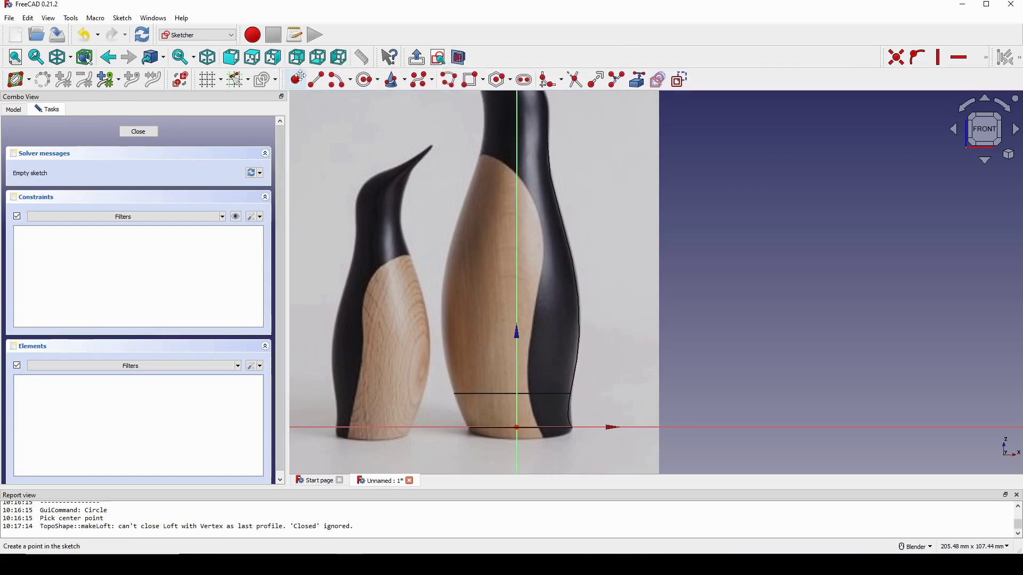
pyautogui.click(422, 80)
pyautogui.scroll(3, 543, 183)
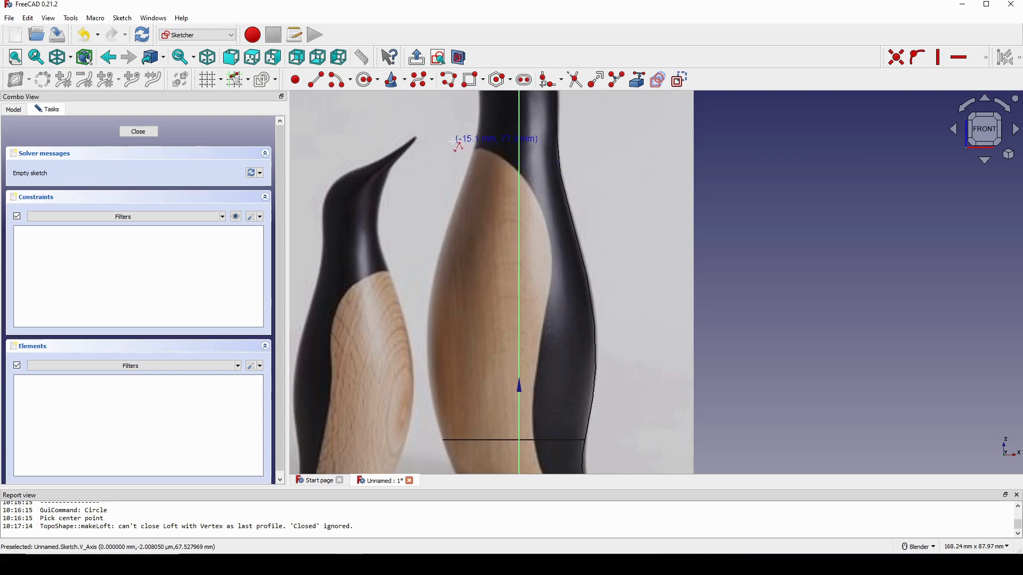
pyautogui.click(453, 142)
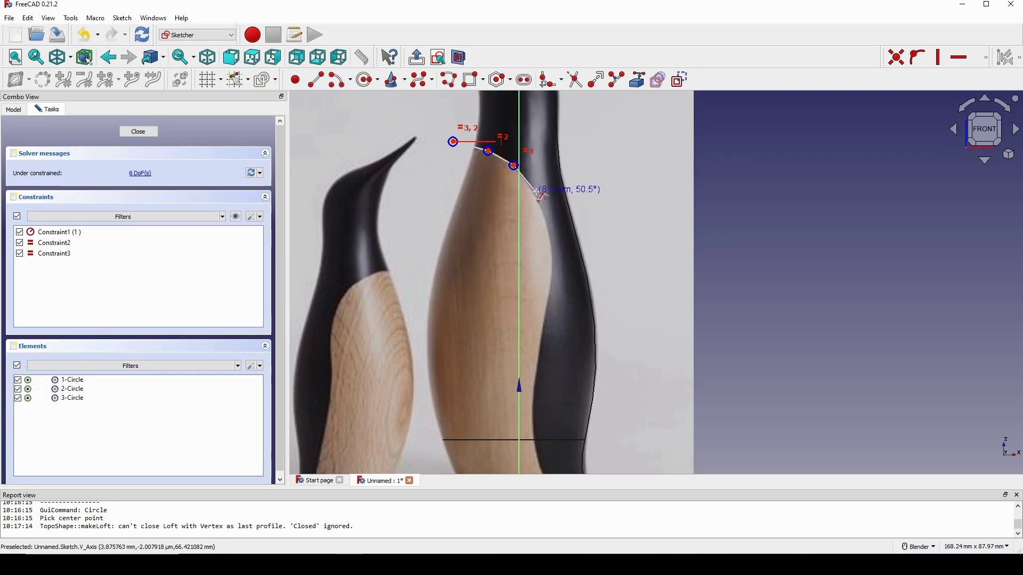
pyautogui.click(554, 274)
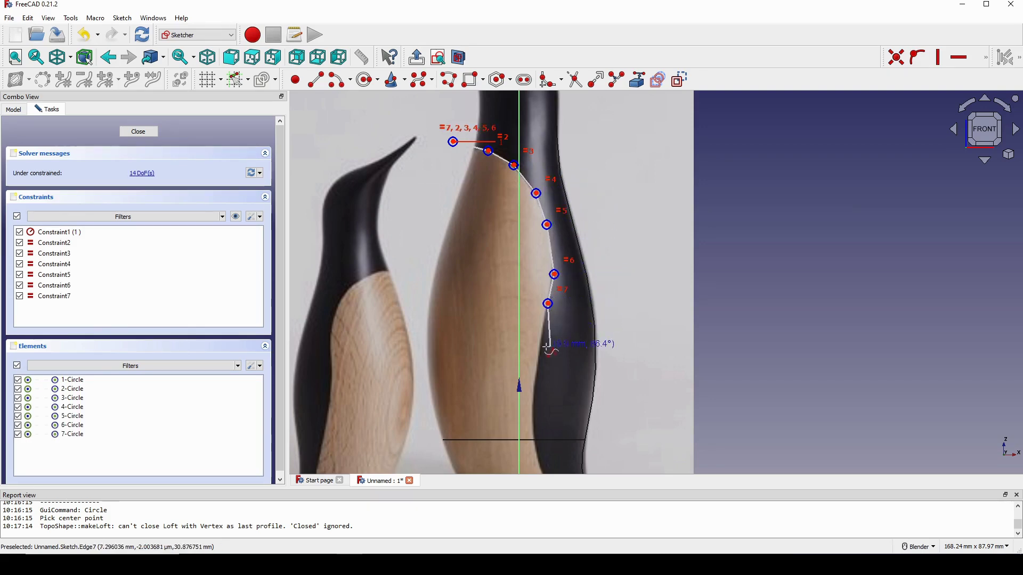
pyautogui.scroll(3, 550, 263)
pyautogui.click(538, 271)
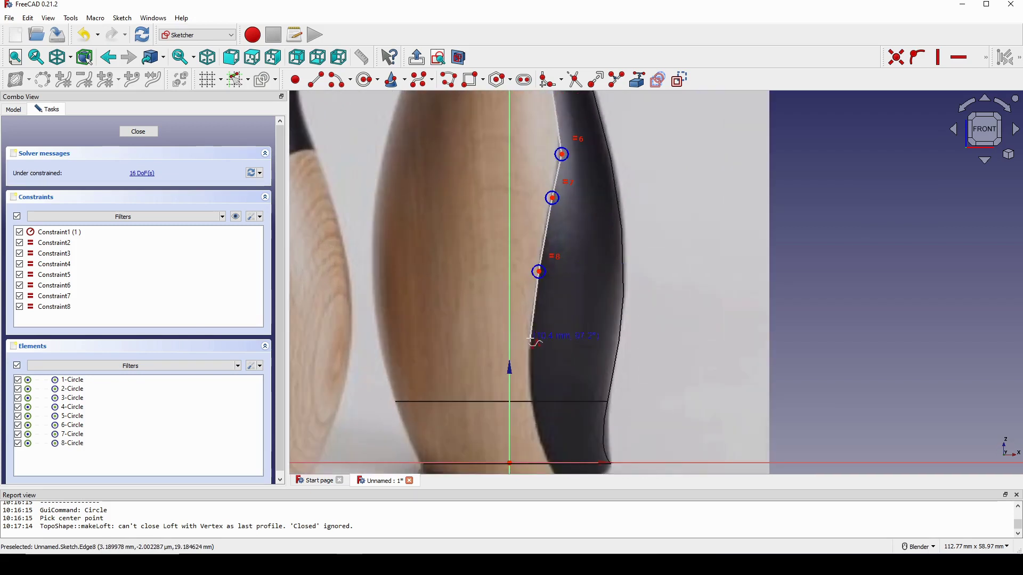
pyautogui.keyDown('shift'); pyautogui.moveTo(548, 364); pyautogui.dragTo(557, 232, button='middle'); pyautogui.keyUp('shift')
pyautogui.click(541, 254)
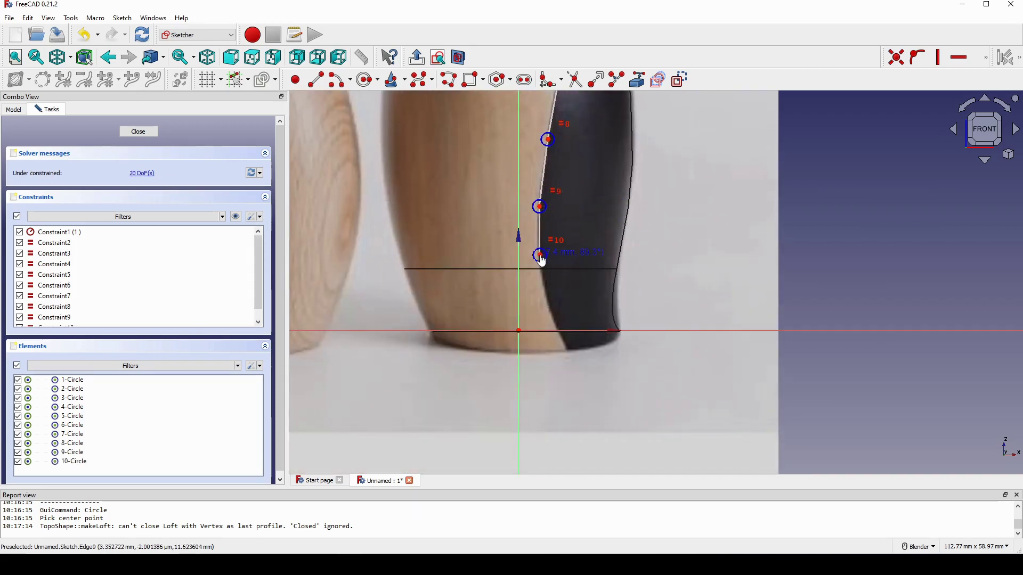
pyautogui.click(548, 307)
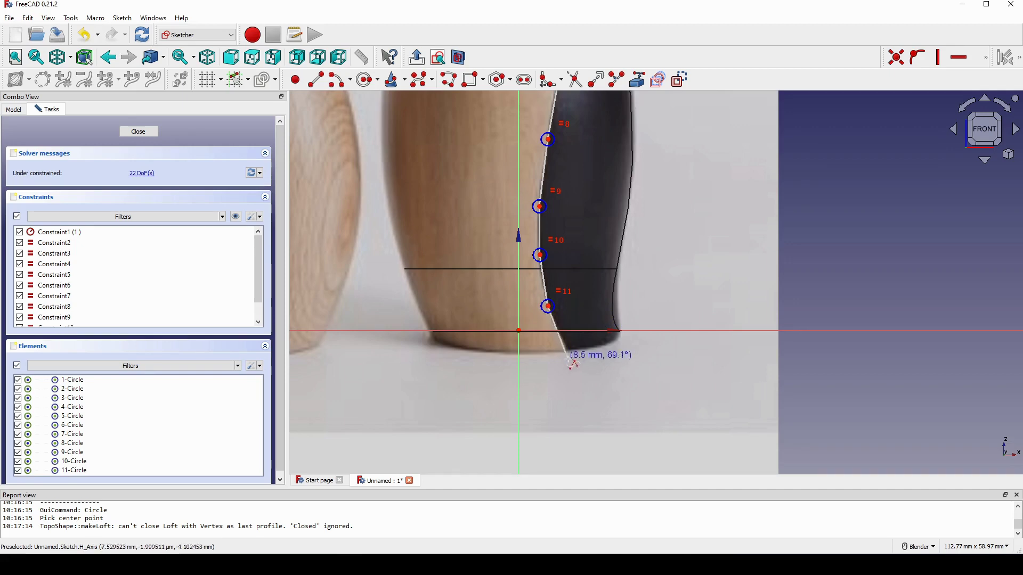
pyautogui.click(583, 379)
pyautogui.rightClick(668, 365)
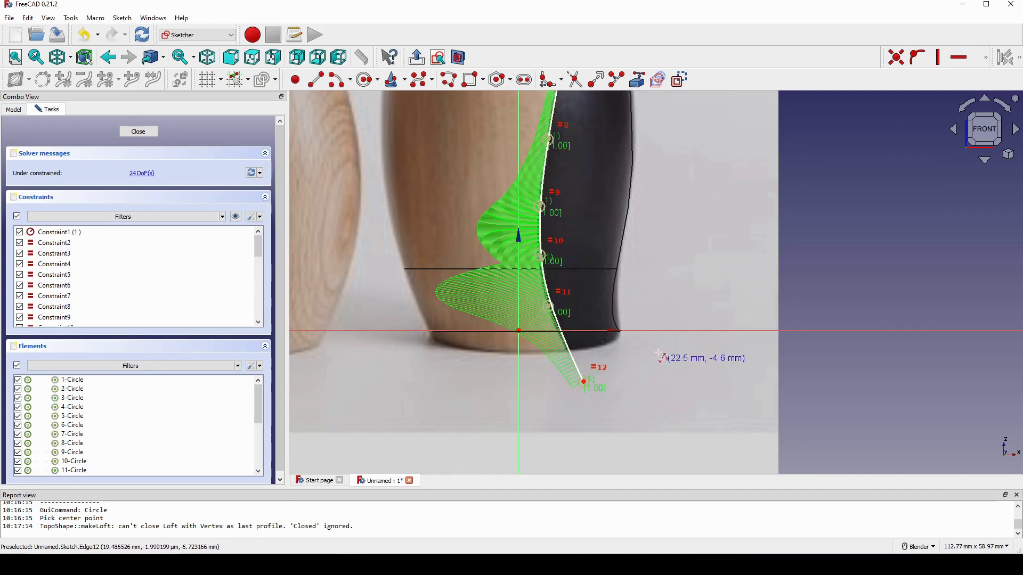
# Nudge the B-spline's eighth control point slightly toward the wood side to follow the photo's boundary and close the sketch.
pyautogui.scroll(-5, 664, 341)
pyautogui.scroll(6, 635, 295)
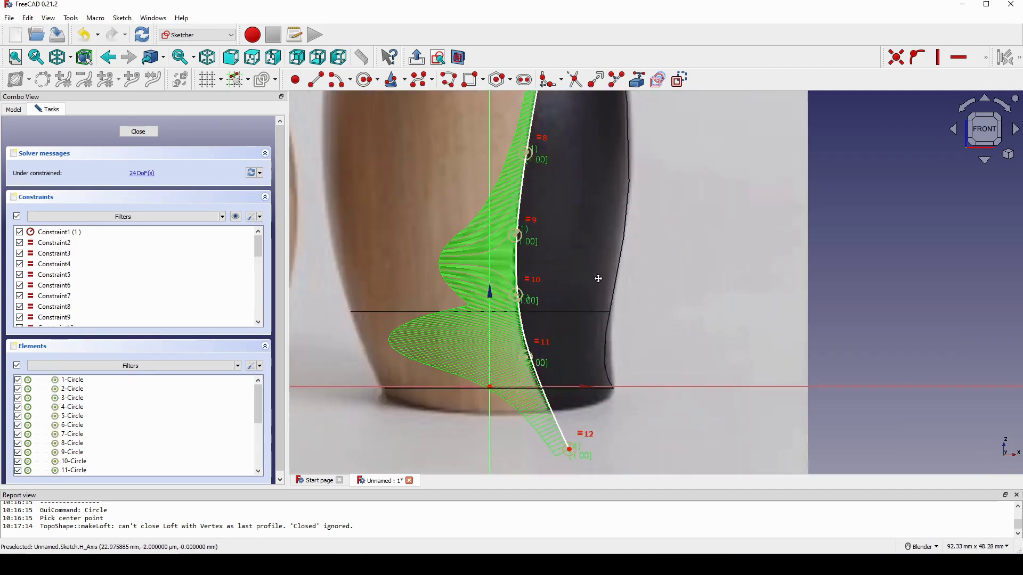
pyautogui.scroll(4, 629, 281)
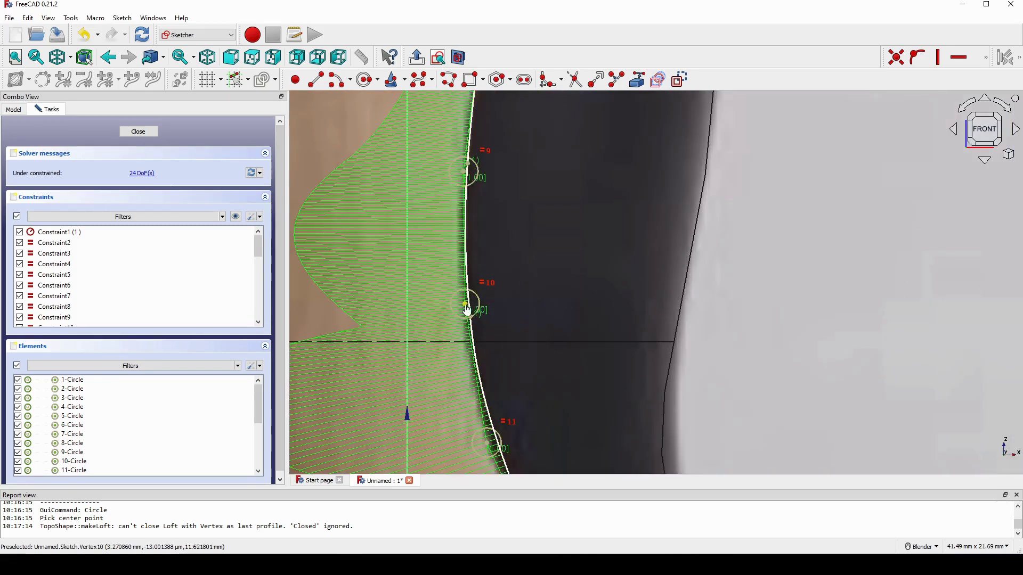
pyautogui.scroll(-7, 496, 293)
pyautogui.scroll(4, 539, 271)
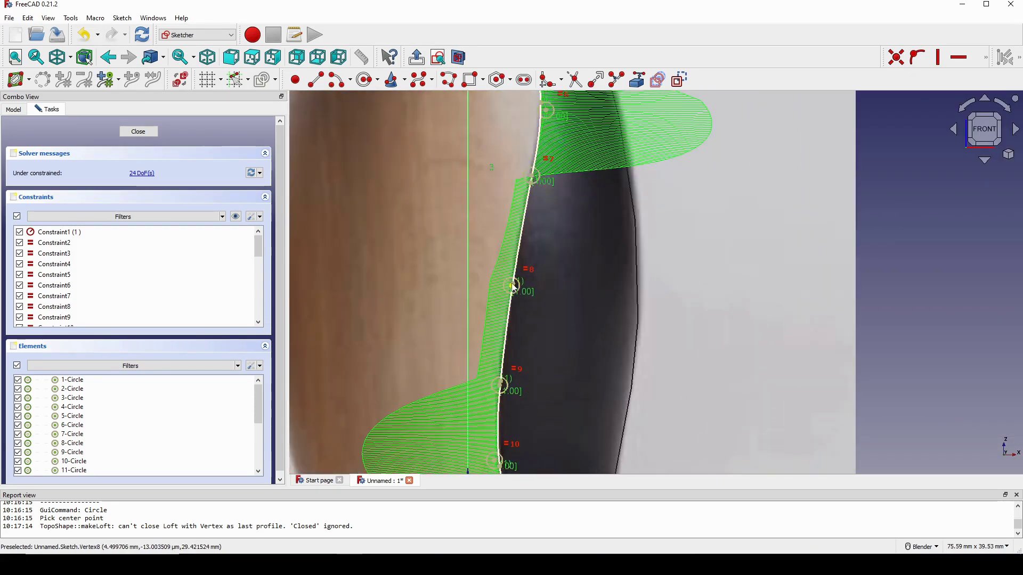
pyautogui.moveTo(512, 289); pyautogui.dragTo(511, 289)
pyautogui.scroll(-6, 541, 283)
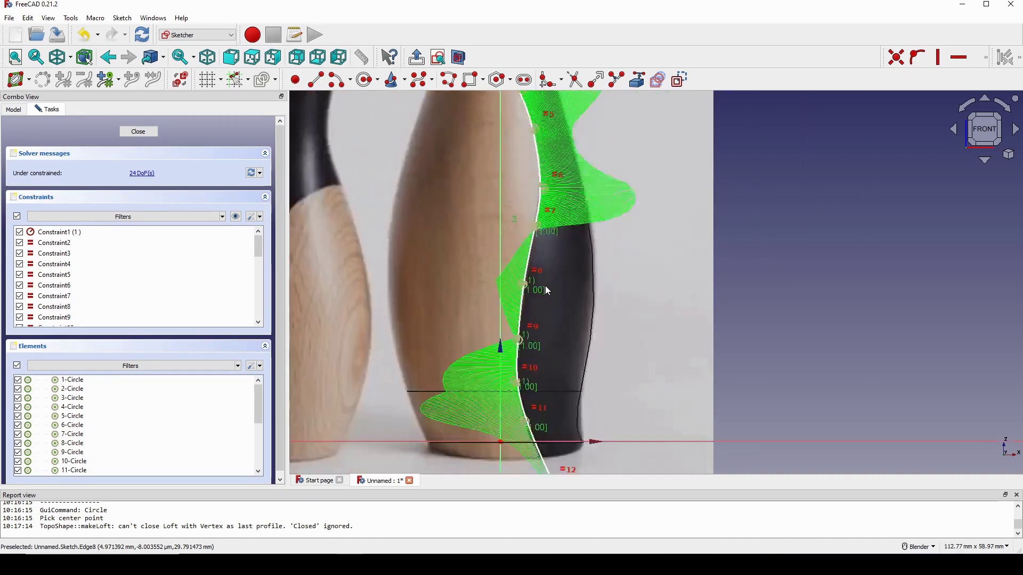
pyautogui.keyDown('shift'); pyautogui.moveTo(566, 273); pyautogui.dragTo(656, 288, button='middle'); pyautogui.keyUp('shift')
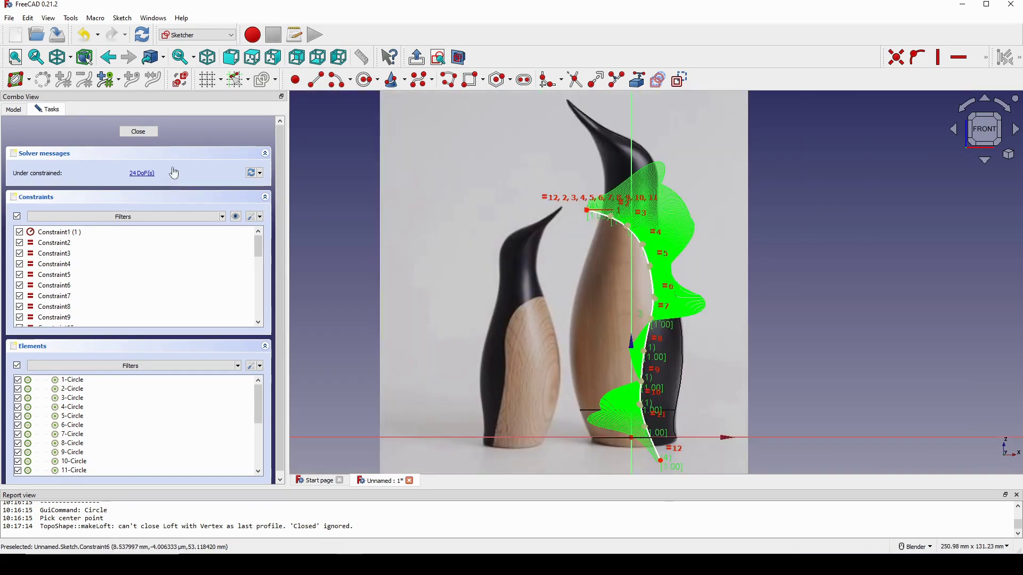
pyautogui.click(138, 131)
# Reopen the boundary sketch, lower the control point just above the base to refine the curve there, and close the sketch.
pyautogui.scroll(1, 552, 219)
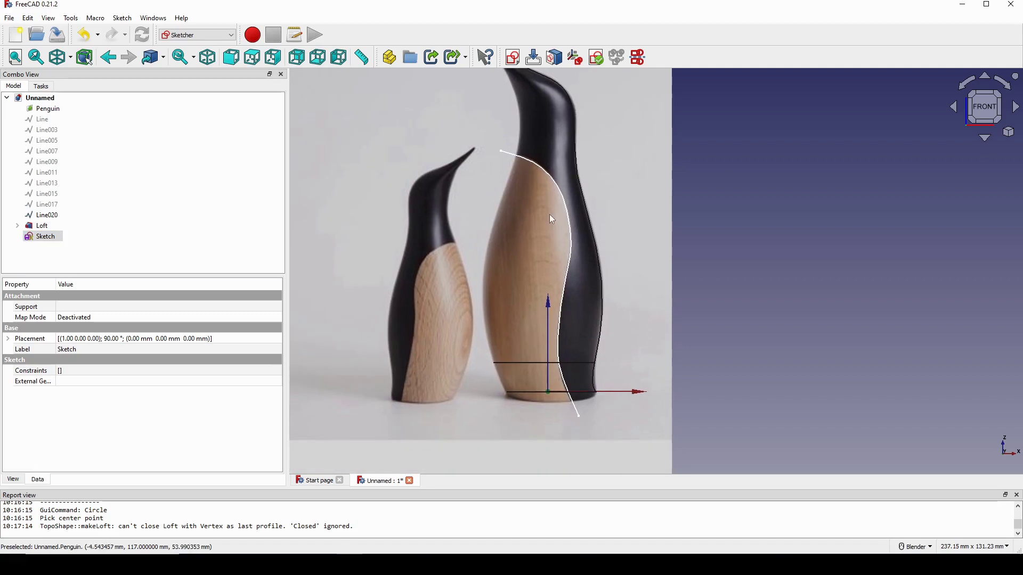
pyautogui.scroll(3, 573, 209)
pyautogui.scroll(-3, 550, 352)
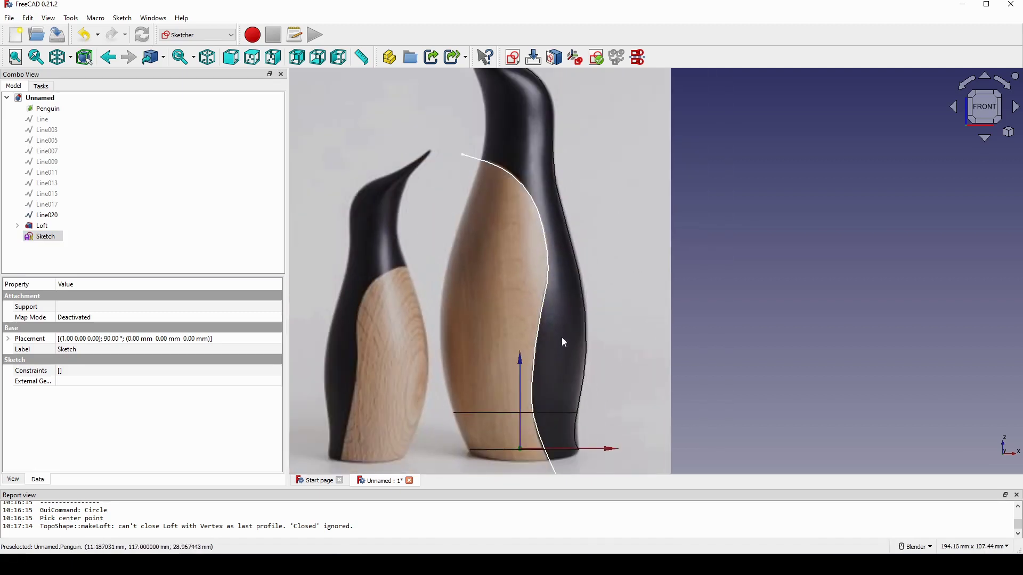
pyautogui.scroll(2, 562, 337)
pyautogui.scroll(4, 564, 326)
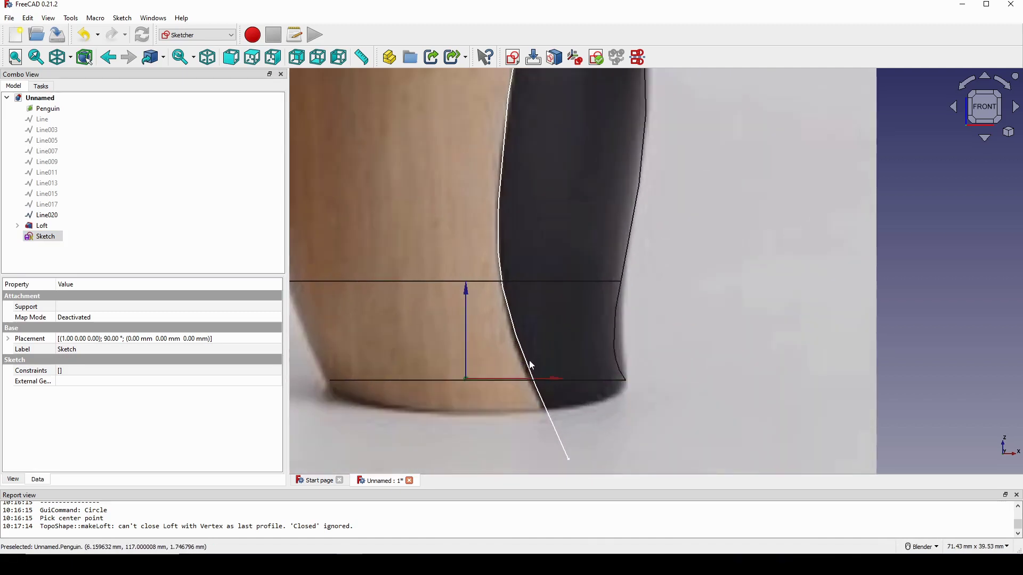
pyautogui.doubleClick(44, 238)
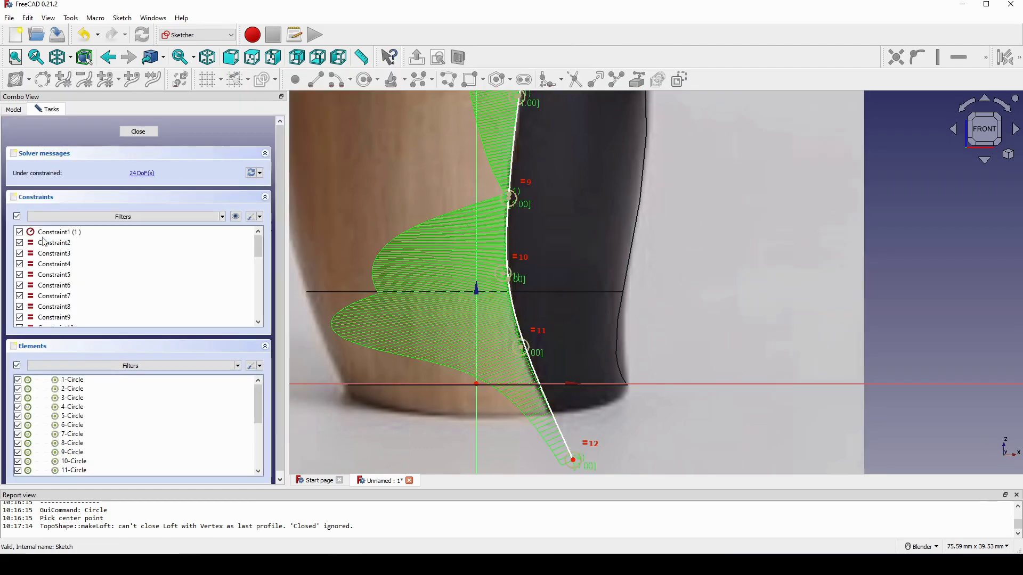
pyautogui.rightClick(552, 329)
pyautogui.scroll(3, 515, 329)
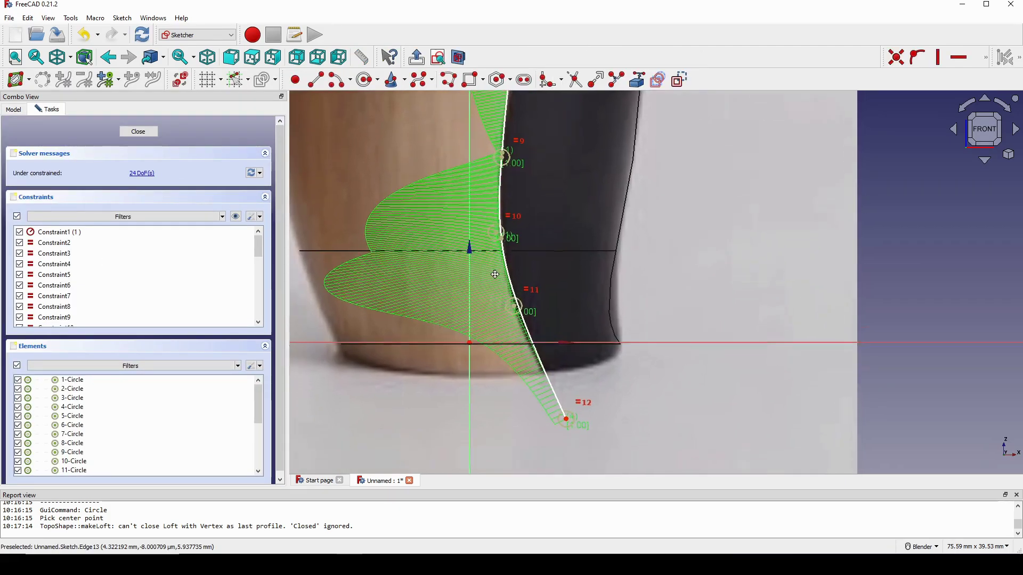
pyautogui.moveTo(535, 243)
pyautogui.mouseDown()
pyautogui.moveTo(527, 268)
pyautogui.moveTo(540, 281)
pyautogui.mouseUp()
pyautogui.scroll(-8, 593, 267)
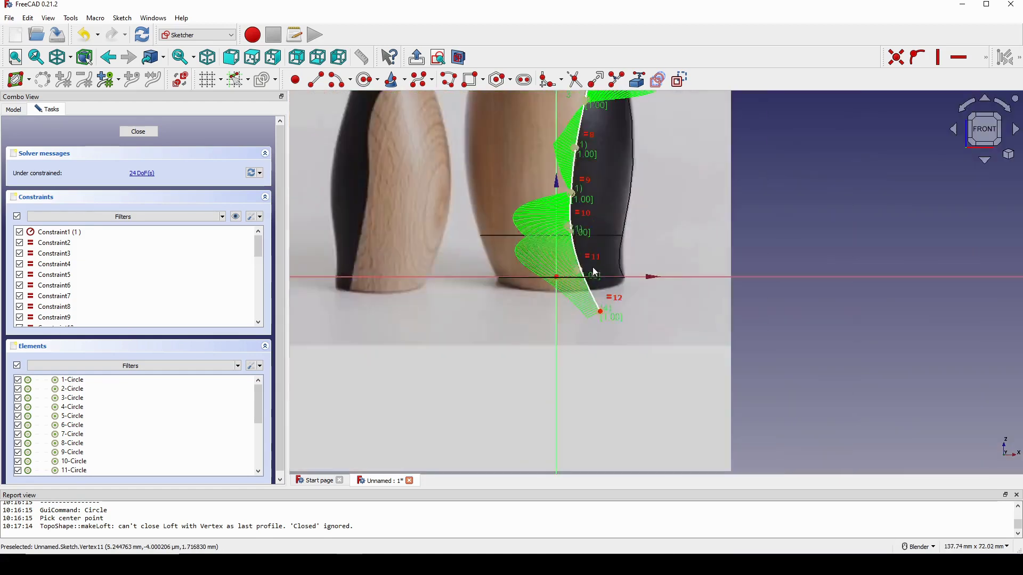
pyautogui.click(148, 136)
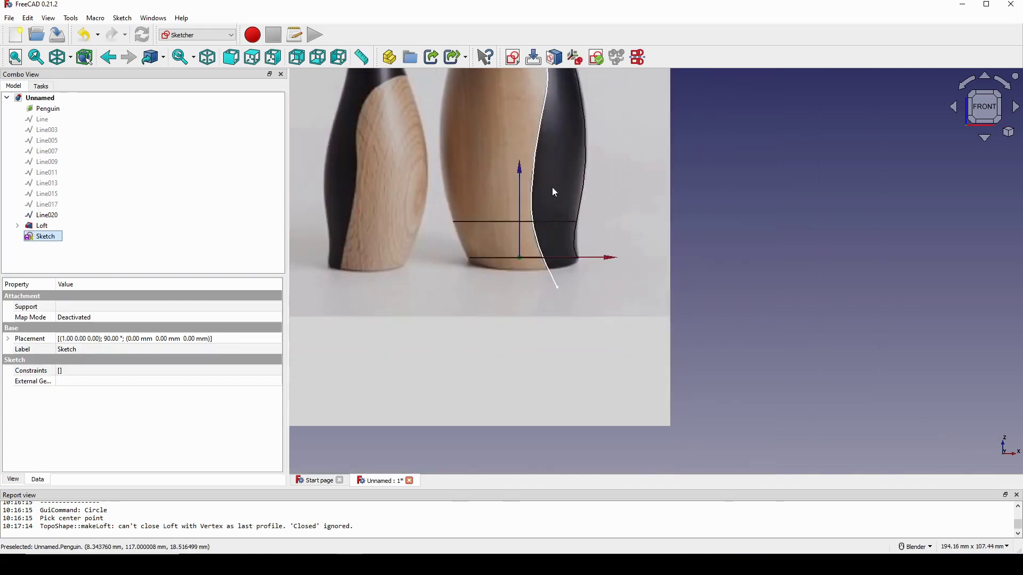
# Switch to the Part workbench and display the model in the Flat lines draw style.
pyautogui.scroll(-5, 552, 187)
pyautogui.keyDown('shift'); pyautogui.moveTo(557, 397); pyautogui.dragTo(558, 409, button='middle'); pyautogui.keyUp('shift')
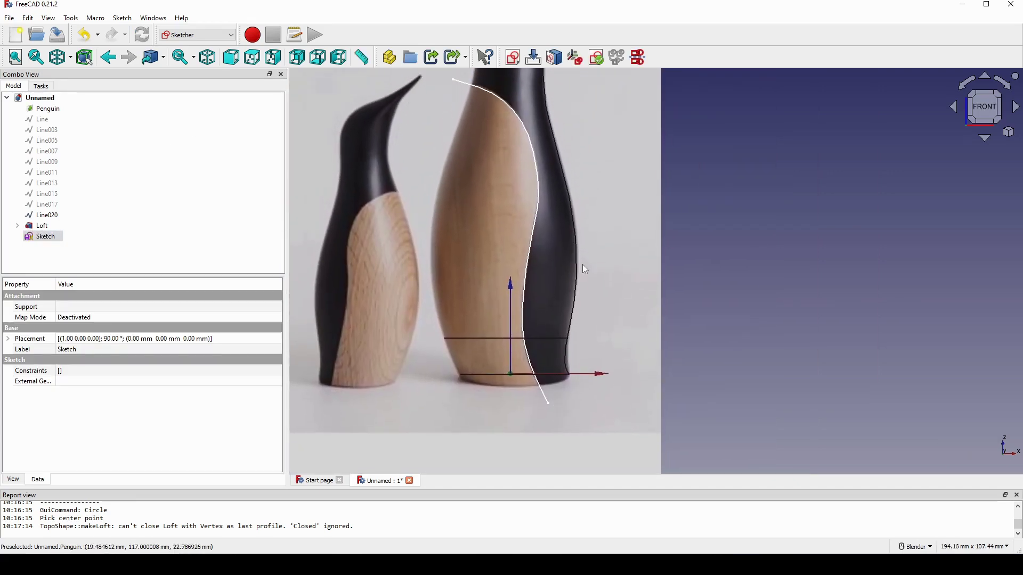
pyautogui.scroll(-3, 578, 234)
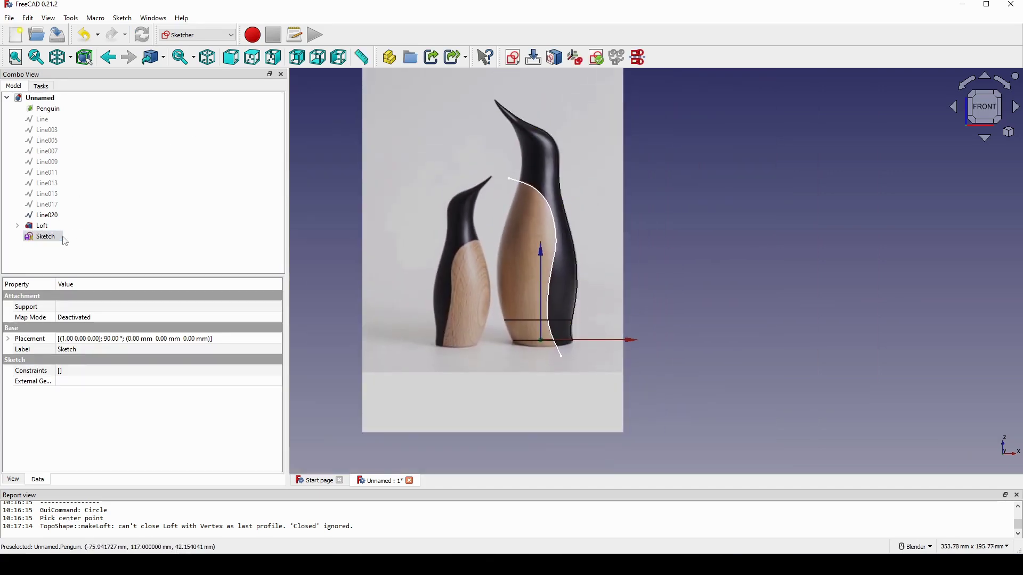
pyautogui.click(199, 36)
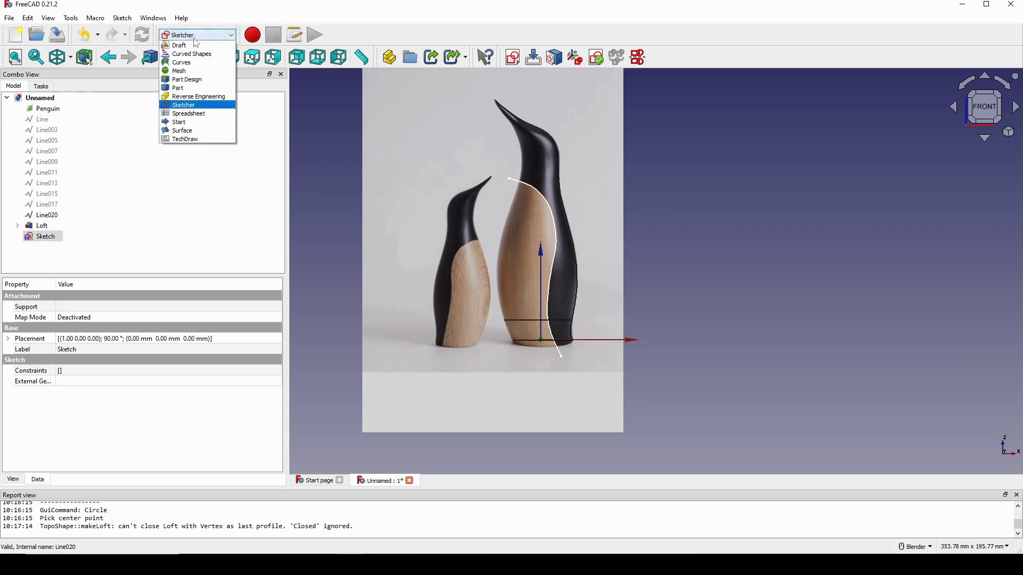
pyautogui.click(197, 91)
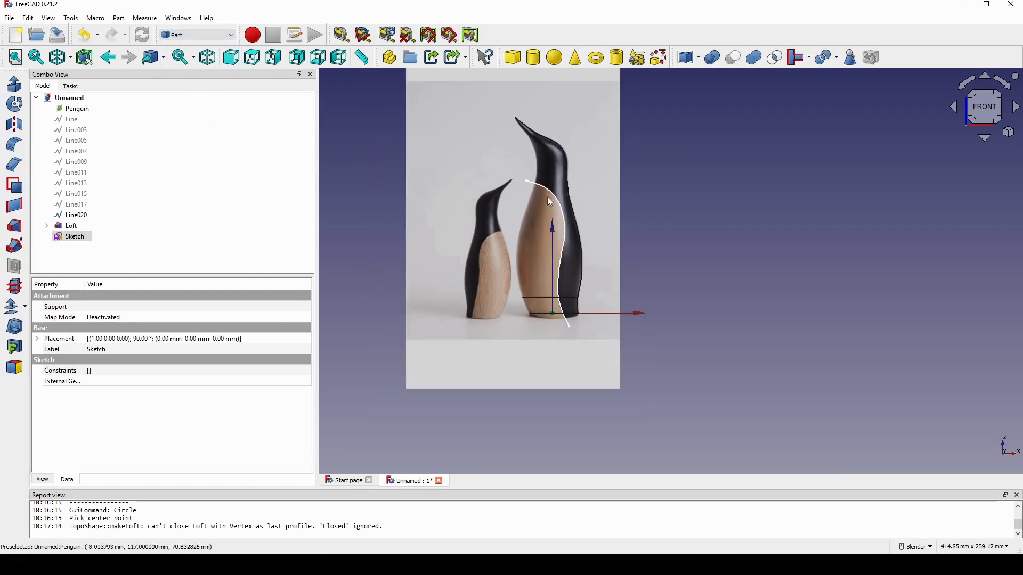
pyautogui.moveTo(547, 197)
pyautogui.mouseDown(button='middle')
pyautogui.moveTo(692, 244)
pyautogui.moveTo(665, 231)
pyautogui.mouseUp(button='middle')
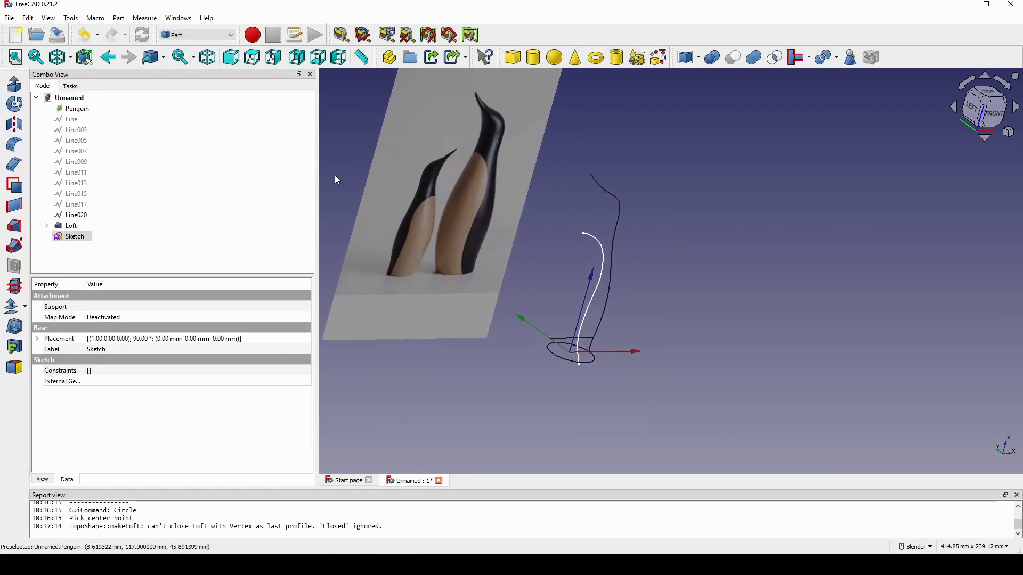
pyautogui.click(74, 60)
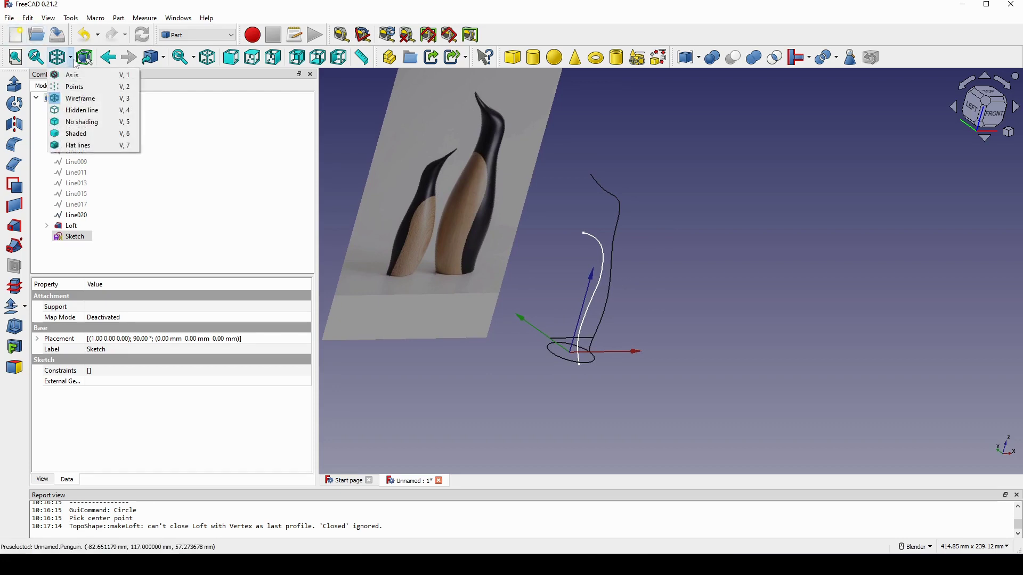
pyautogui.click(87, 147)
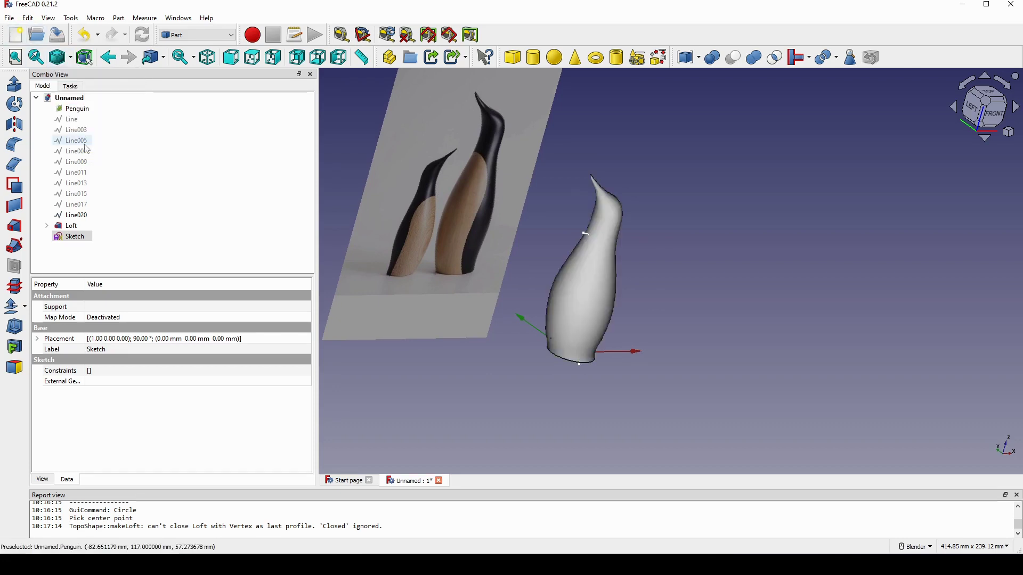
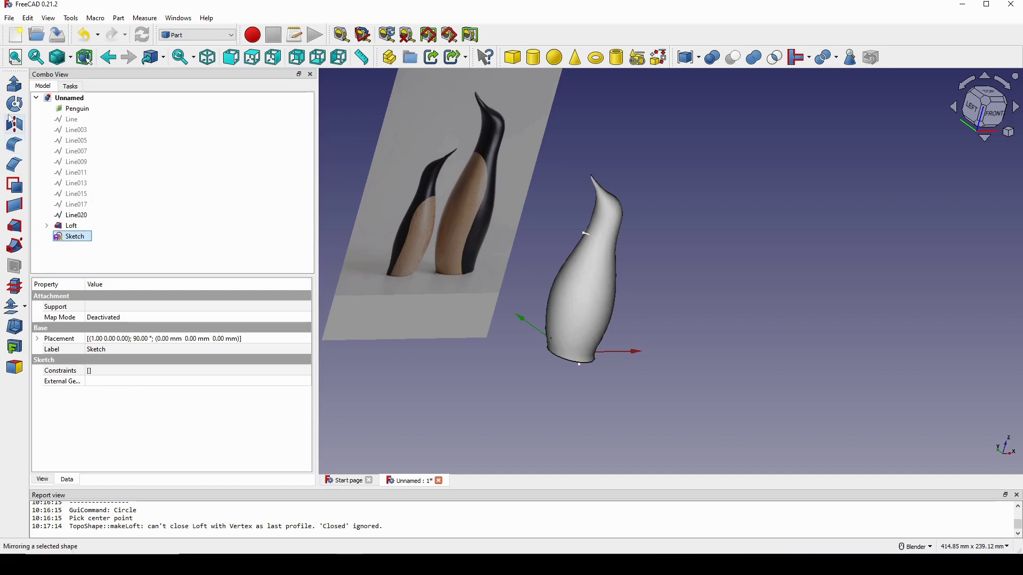
# Extrude the boundary sketch symmetrically by 100 mm along its normal as a surface through the penguin body.
pyautogui.click(14, 84)
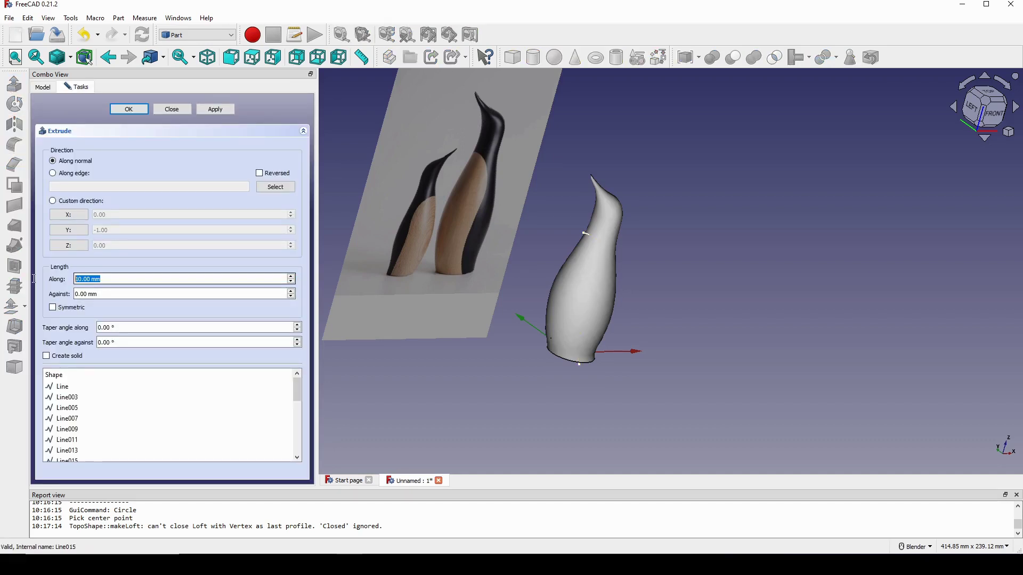
pyautogui.write('100')
pyautogui.click(66, 309)
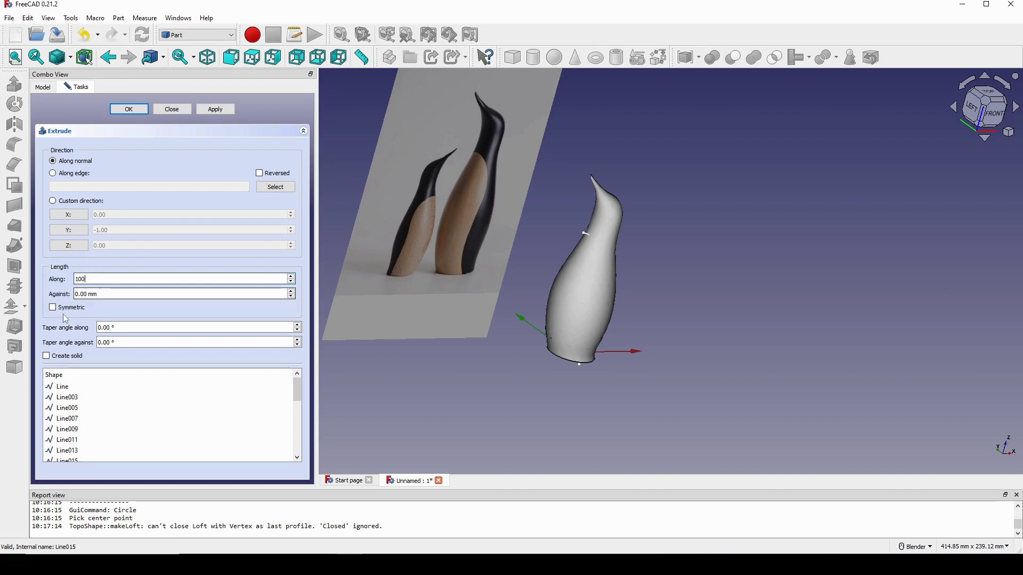
pyautogui.click(137, 113)
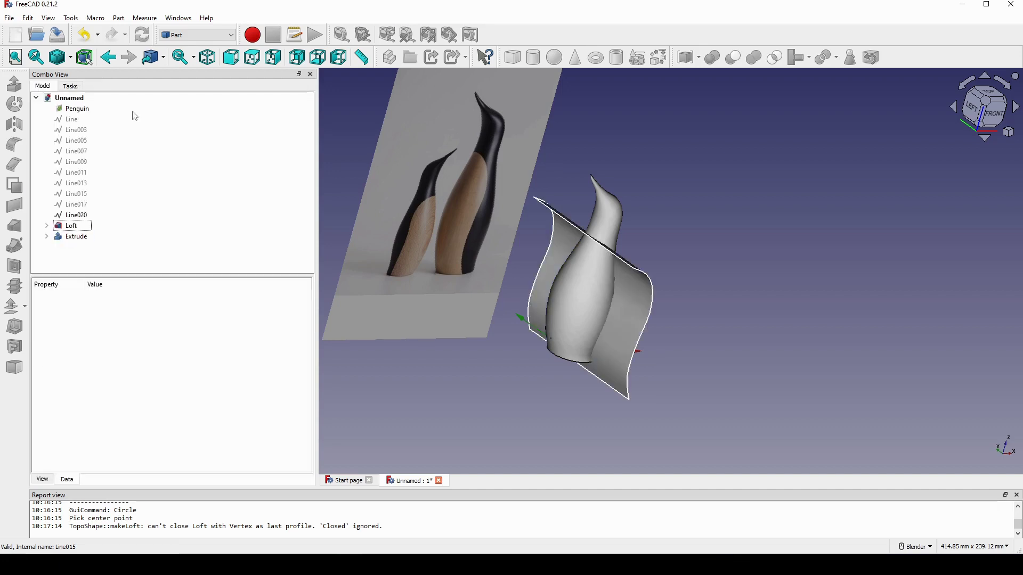
# Rename the extruded boundary surface as Cutter.
pyautogui.moveTo(664, 345); pyautogui.dragTo(682, 301, button='middle')
pyautogui.rightClick(78, 236)
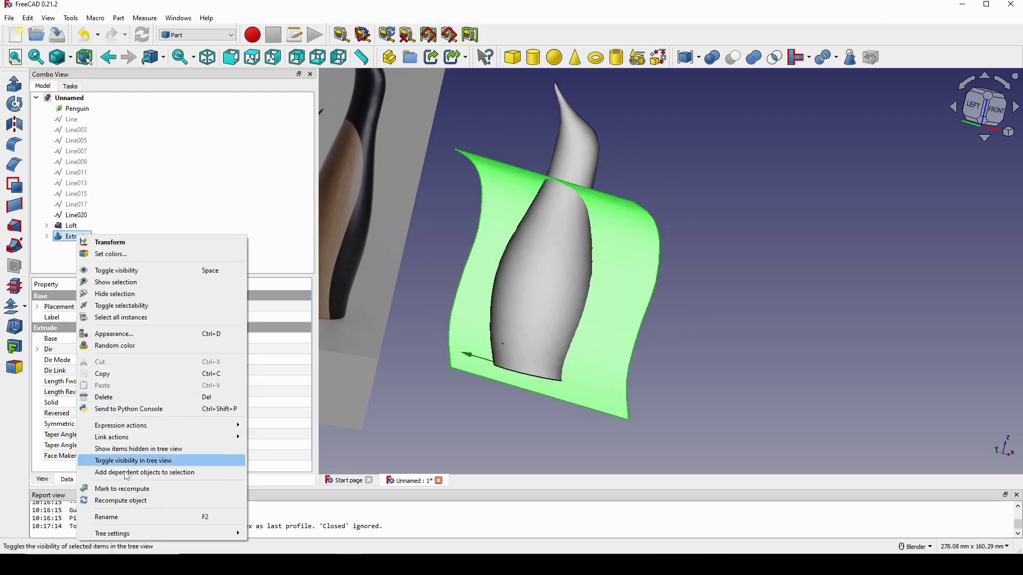
pyautogui.click(126, 517)
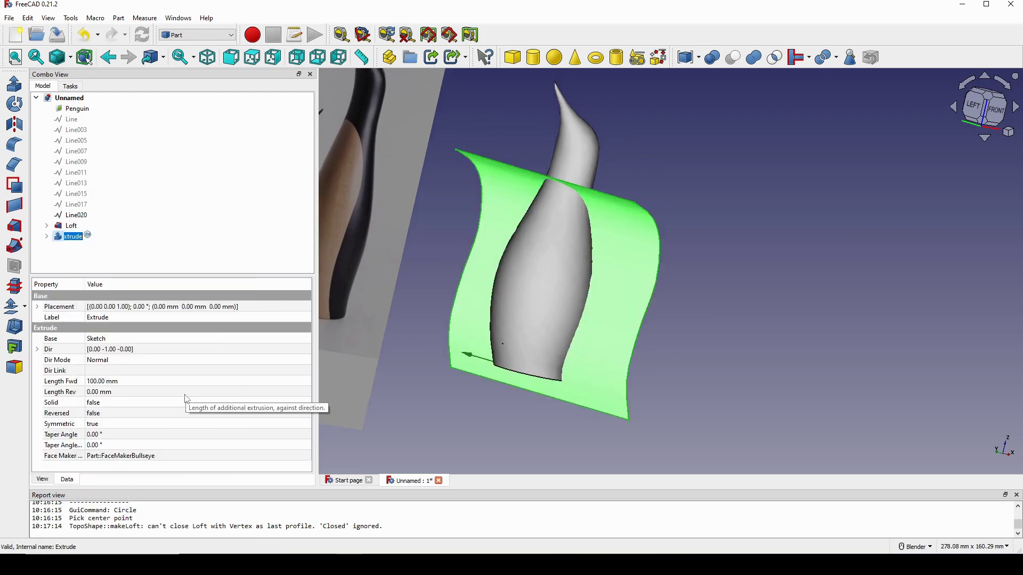
pyautogui.write('Cutter')
pyautogui.press('Return')
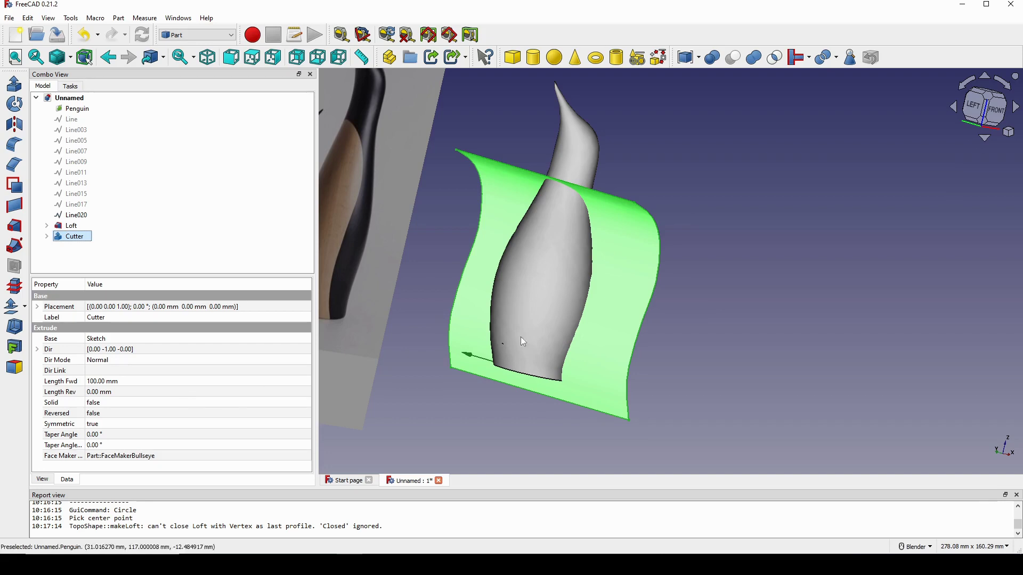
# Slice the lofted penguin body apart using the Cutter surface as the splitting tool.
pyautogui.click(719, 290)
pyautogui.click(548, 297)
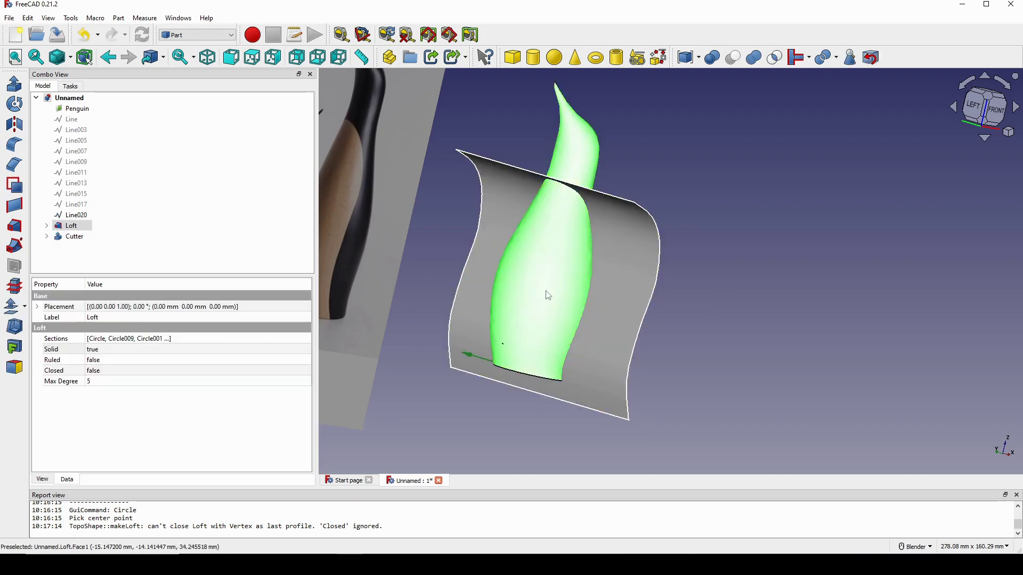
pyautogui.moveTo(548, 293); pyautogui.dragTo(606, 277, button='middle')
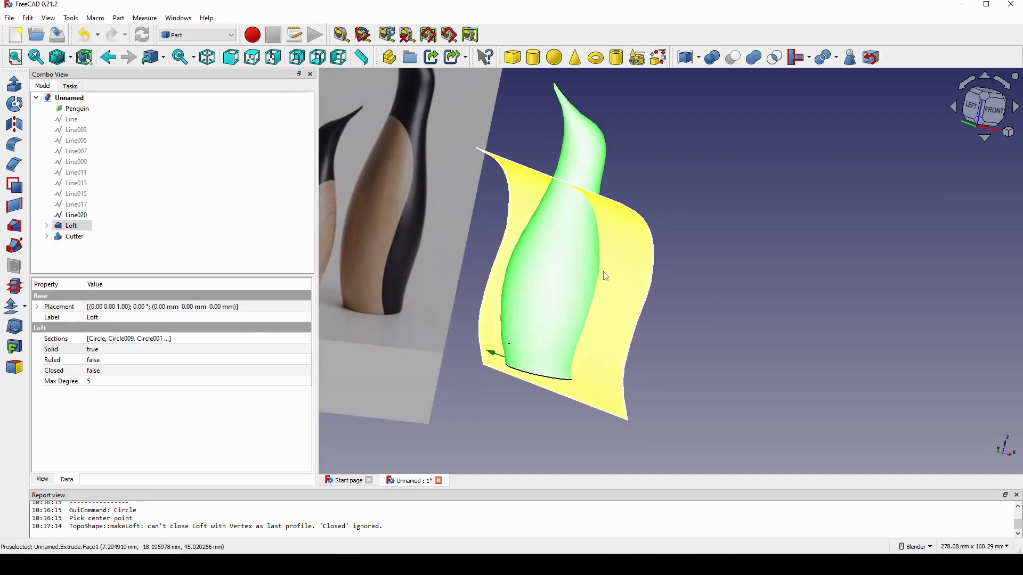
pyautogui.keyDown('ctrl'); pyautogui.click(625, 254); pyautogui.keyUp('ctrl')
pyautogui.click(120, 20)
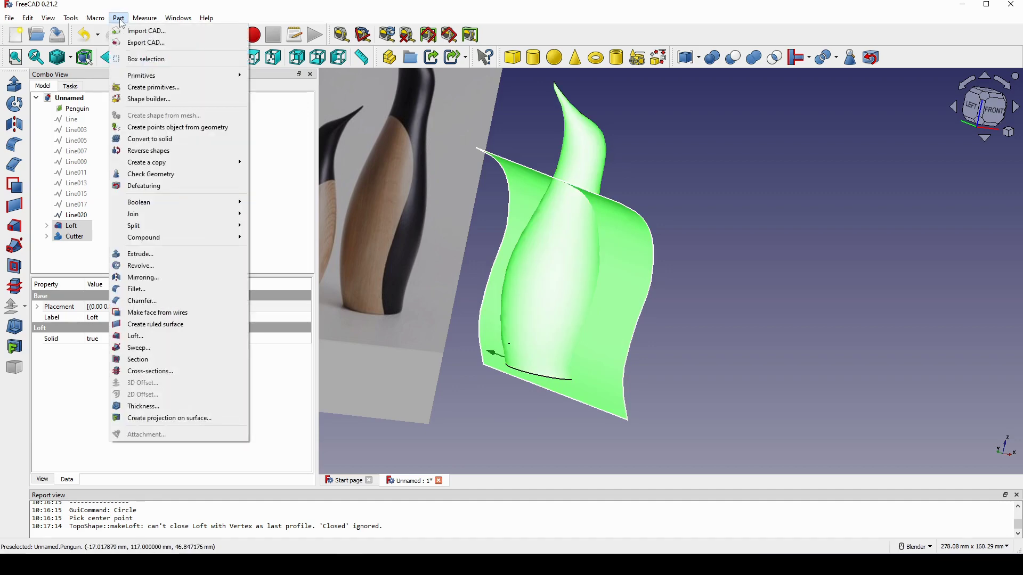
pyautogui.moveTo(181, 226)
pyautogui.click(278, 238)
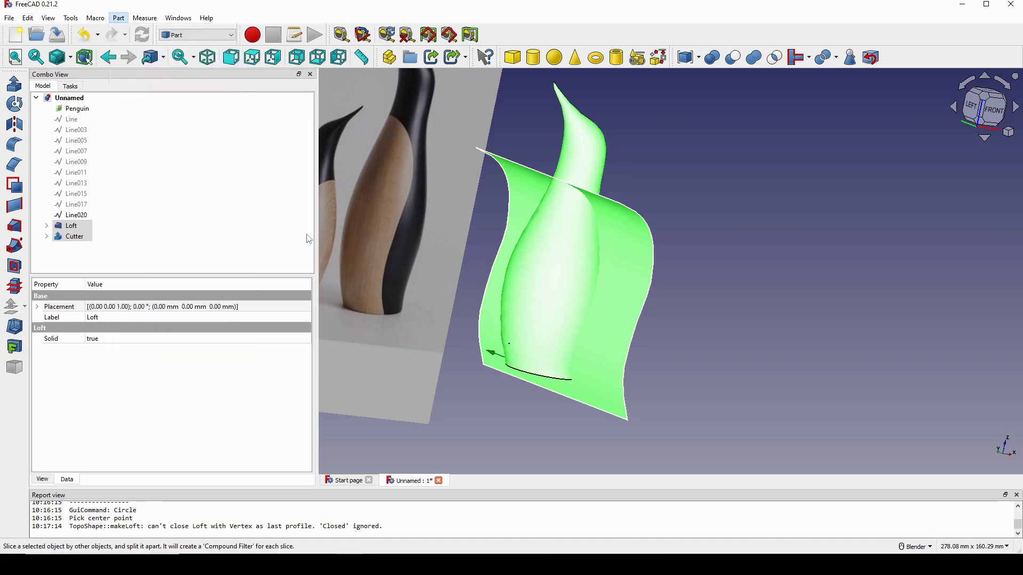
# Hide the front belly slice, Slice.1, to expose the cut face of the back part.
pyautogui.moveTo(560, 250)
pyautogui.mouseDown(button='middle')
pyautogui.moveTo(493, 238)
pyautogui.moveTo(536, 245)
pyautogui.moveTo(564, 213)
pyautogui.moveTo(545, 196)
pyautogui.moveTo(498, 243)
pyautogui.moveTo(589, 274)
pyautogui.moveTo(561, 243)
pyautogui.mouseUp(button='middle')
pyautogui.scroll(1, 578, 268)
pyautogui.scroll(2, 561, 243)
pyautogui.scroll(-3, 572, 246)
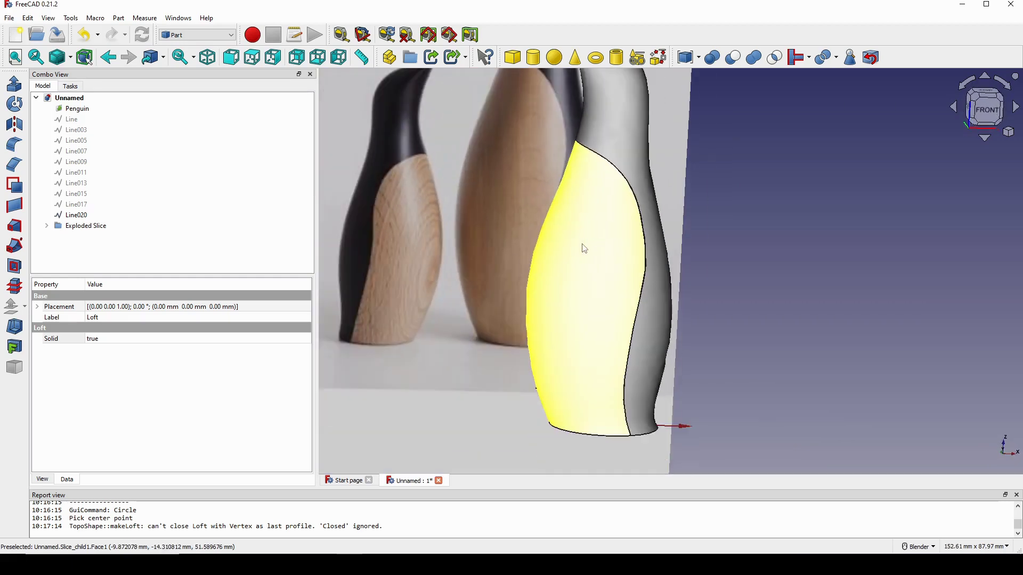
pyautogui.click(613, 264)
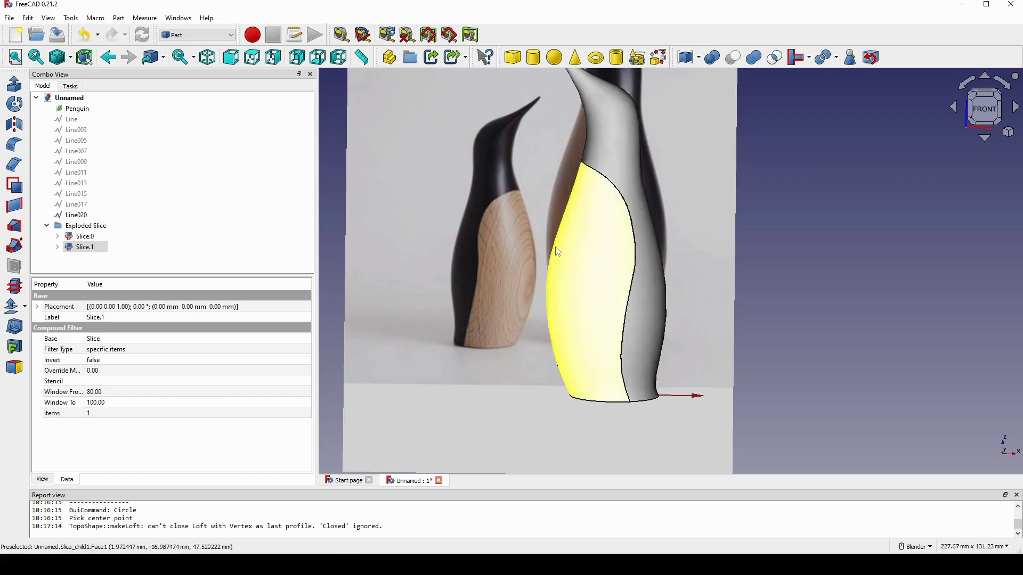
pyautogui.press('space')
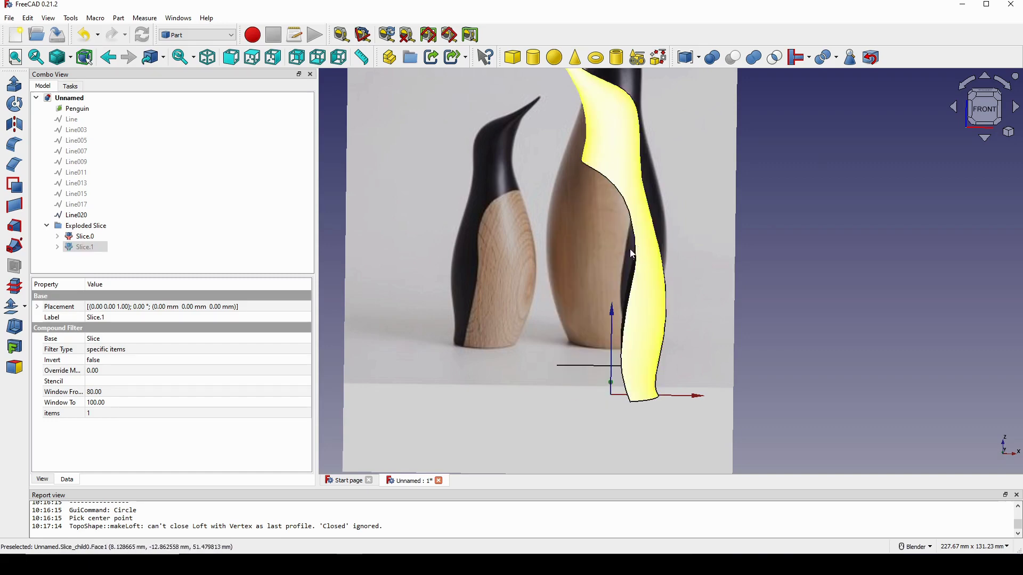
# Fillet the cut face's curved boundary edge on the back slice, Slice.0, with a 0.5 mm constant radius.
pyautogui.scroll(2, 616, 258)
pyautogui.moveTo(602, 249); pyautogui.dragTo(688, 252, button='middle')
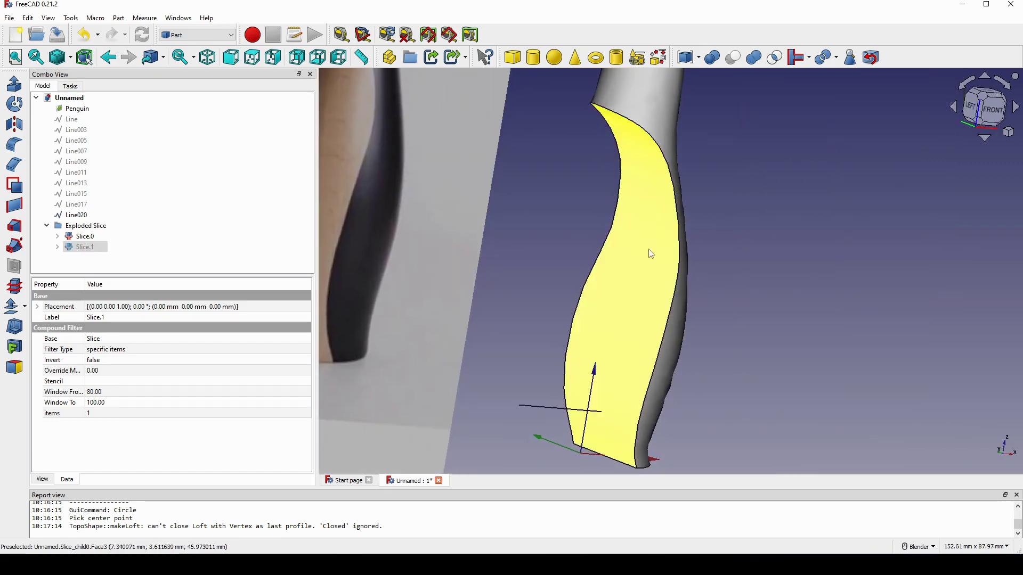
pyautogui.click(679, 263)
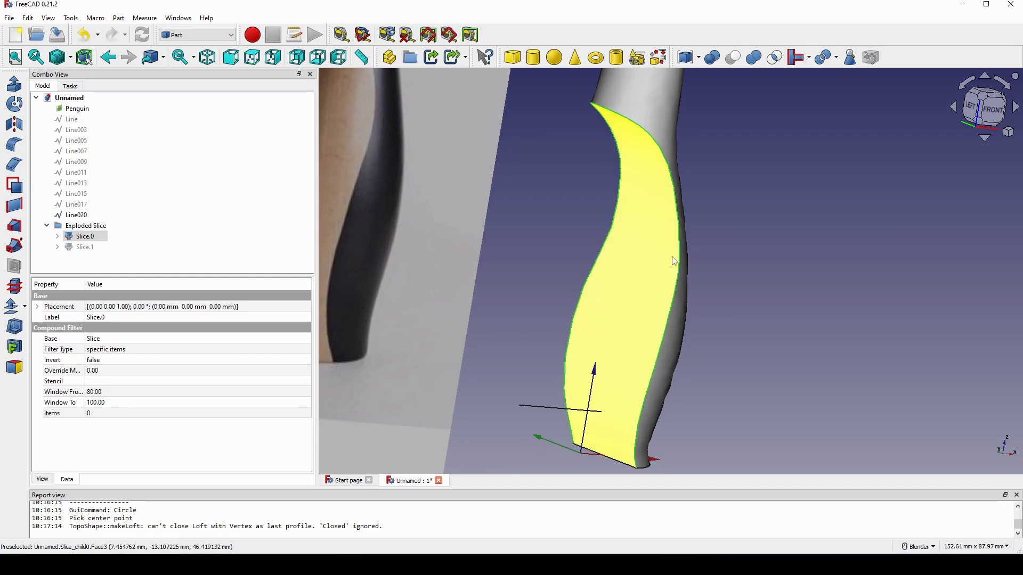
pyautogui.click(20, 150)
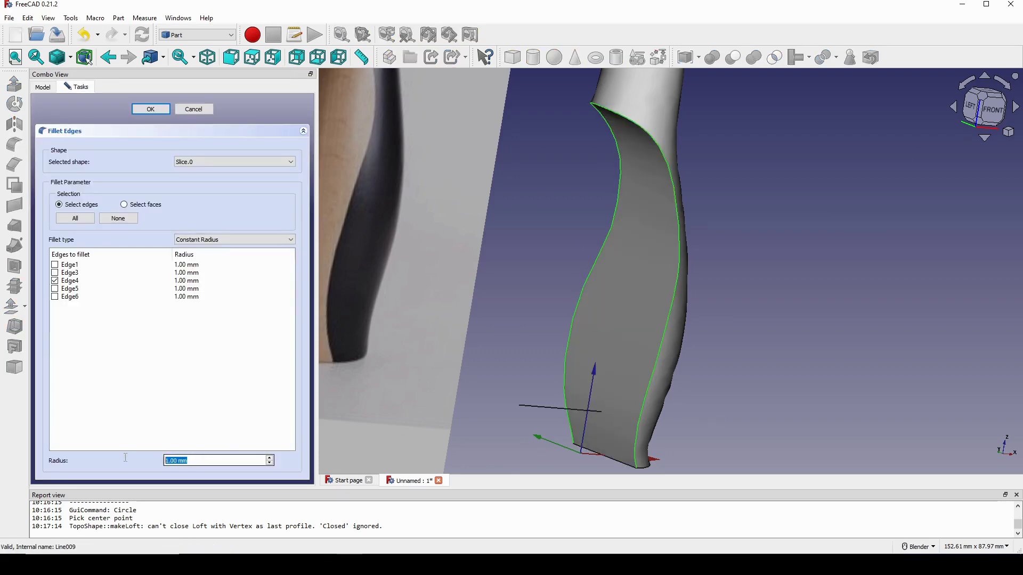
pyautogui.write('.5')
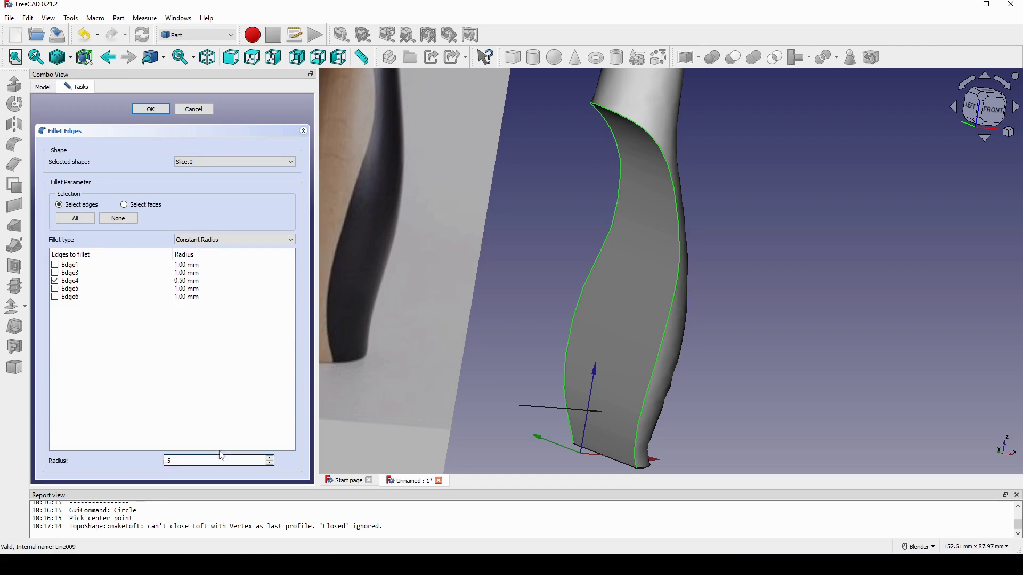
pyautogui.scroll(-3, 709, 207)
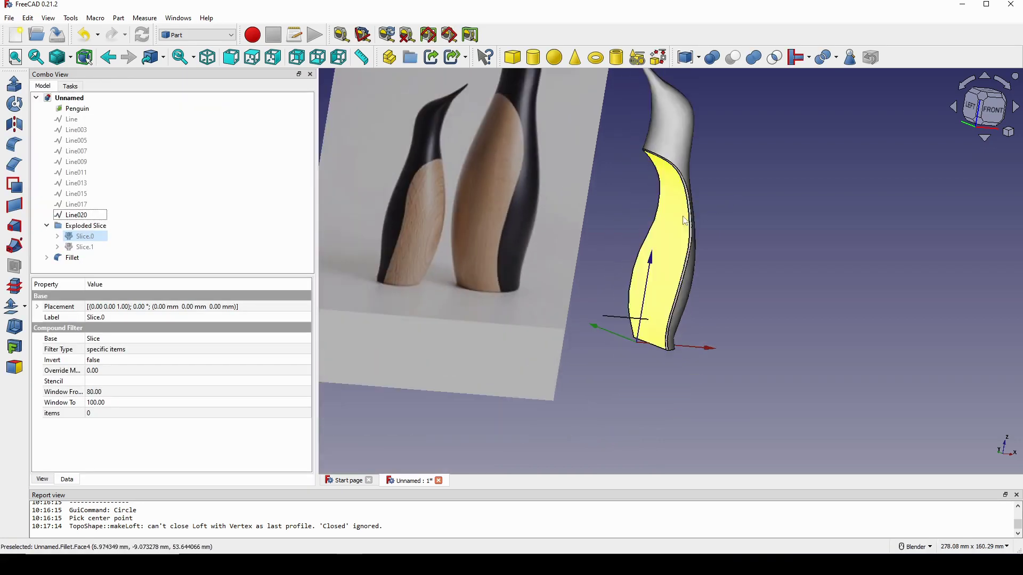
# Show the front belly slice again and hide the filleted back part to expose the belly's cut face.
pyautogui.moveTo(687, 219)
pyautogui.mouseDown(button='middle')
pyautogui.moveTo(598, 194)
pyautogui.moveTo(646, 226)
pyautogui.moveTo(725, 234)
pyautogui.moveTo(696, 235)
pyautogui.mouseUp(button='middle')
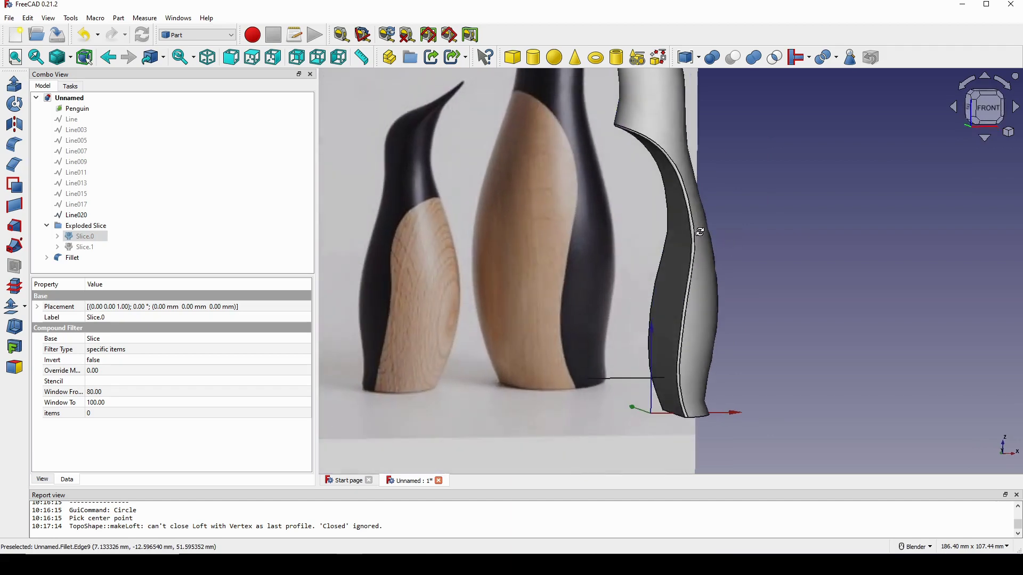
pyautogui.scroll(3, 726, 279)
pyautogui.moveTo(726, 279); pyautogui.dragTo(690, 290, button='middle')
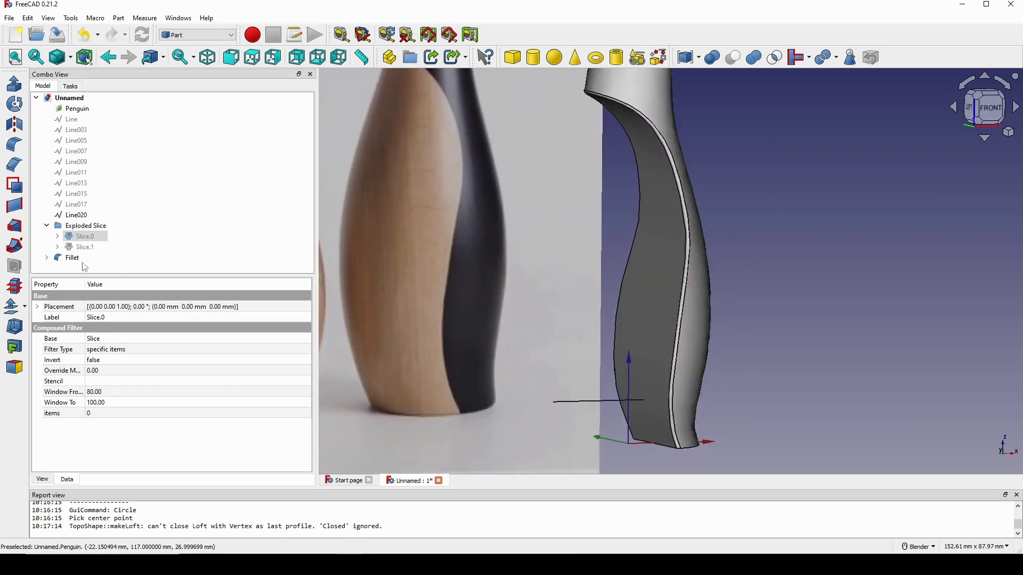
pyautogui.click(99, 247)
pyautogui.press('space')
pyautogui.scroll(-2, 592, 281)
pyautogui.moveTo(593, 281); pyautogui.dragTo(549, 282, button='middle')
pyautogui.click(696, 284)
pyautogui.press('space')
pyautogui.moveTo(696, 284); pyautogui.dragTo(631, 290, button='middle')
pyautogui.scroll(1, 631, 291)
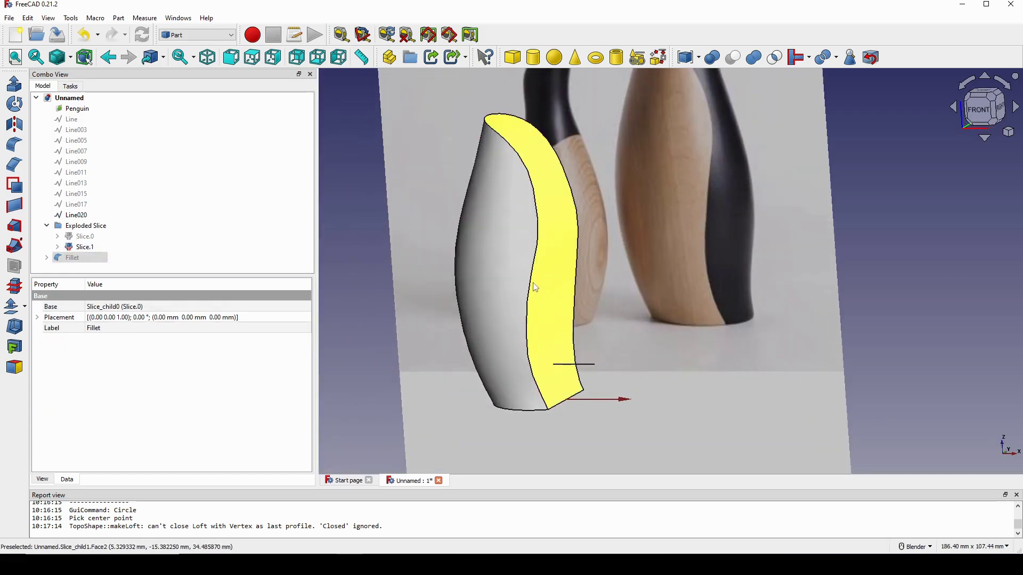
# Fillet the curved boundary edge of the front belly slice's cut face with a 0.5 mm constant radius.
pyautogui.click(534, 287)
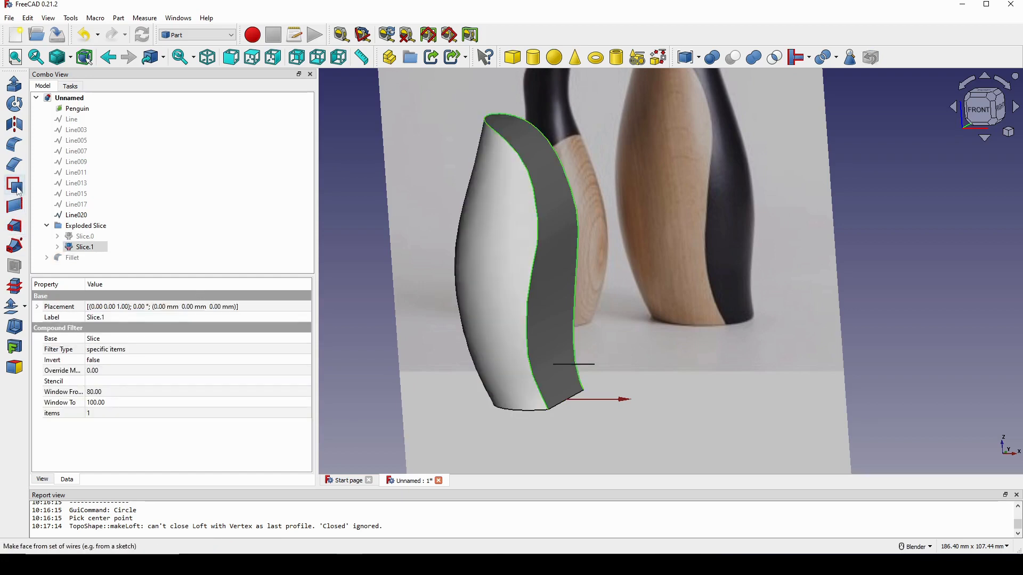
pyautogui.click(14, 145)
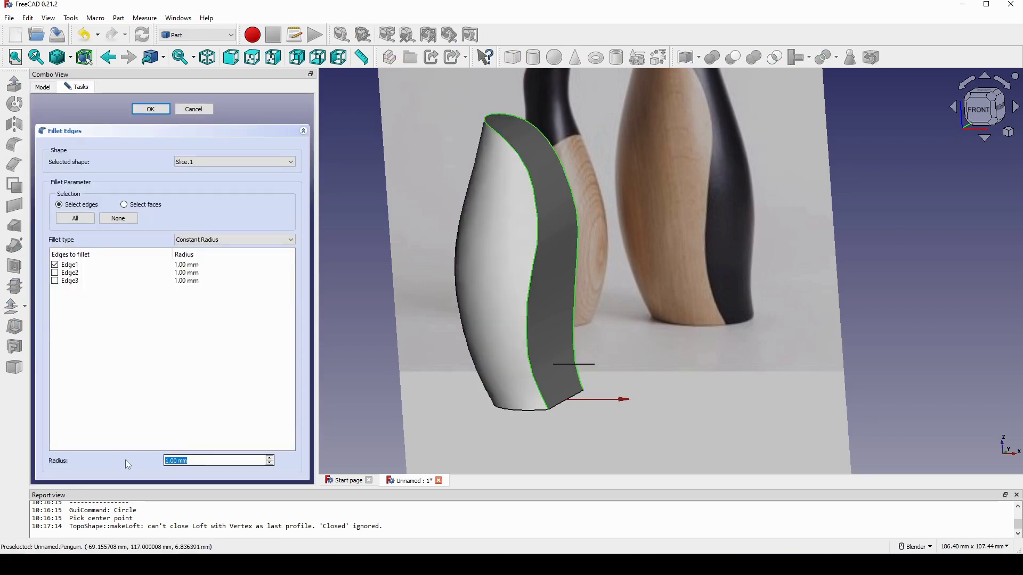
pyautogui.write('.5')
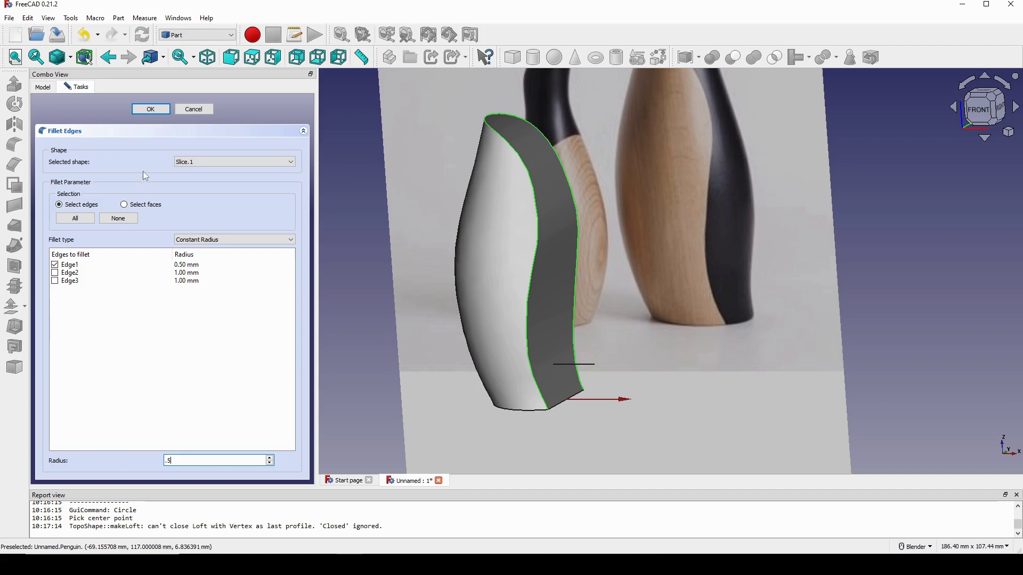
pyautogui.click(151, 109)
pyautogui.scroll(-3, 553, 341)
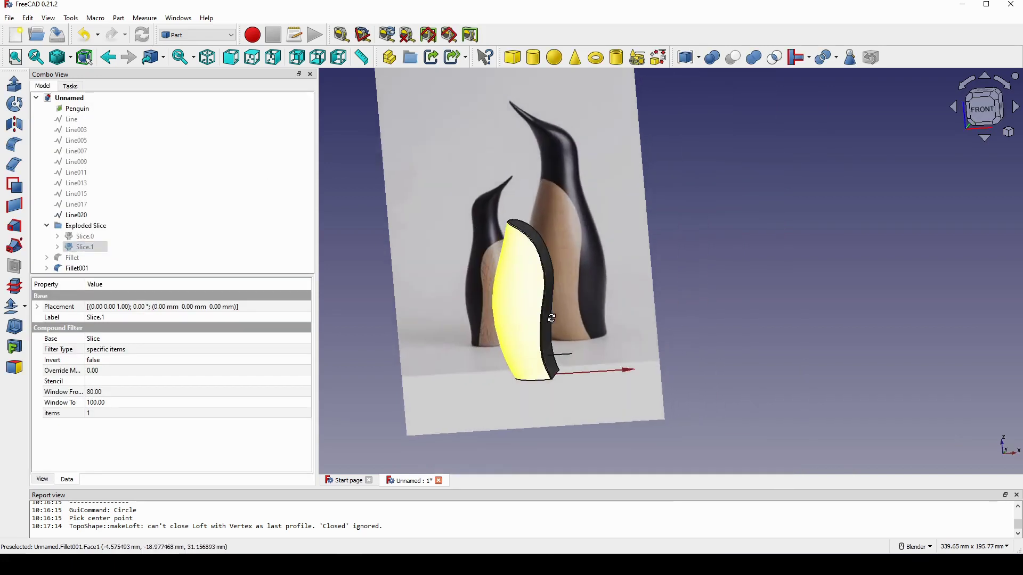
# Hide both original slices and show the filleted back part alongside the filleted belly.
pyautogui.click(83, 247)
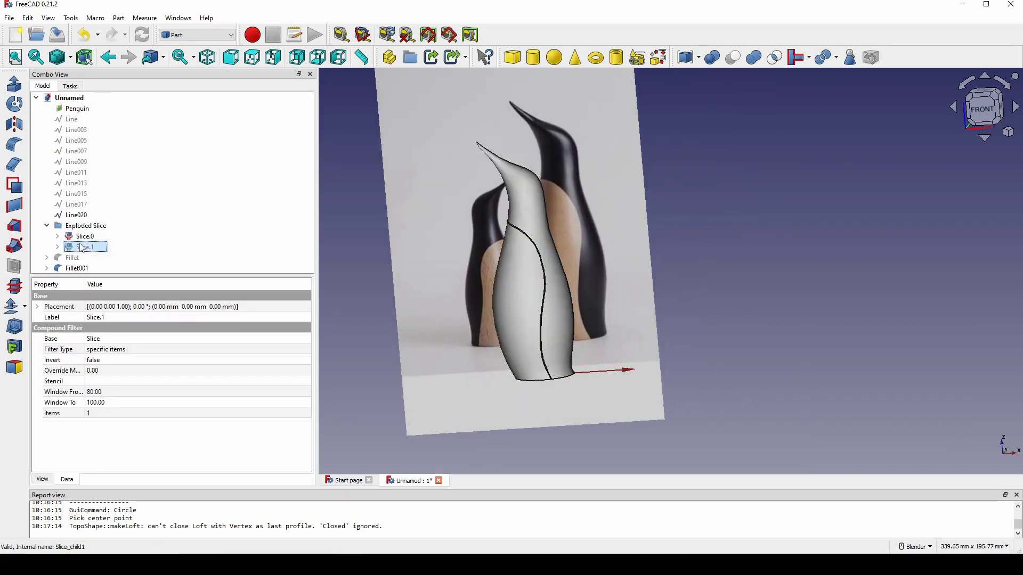
pyautogui.moveTo(597, 267); pyautogui.dragTo(669, 266, button='middle')
pyautogui.scroll(2, 651, 260)
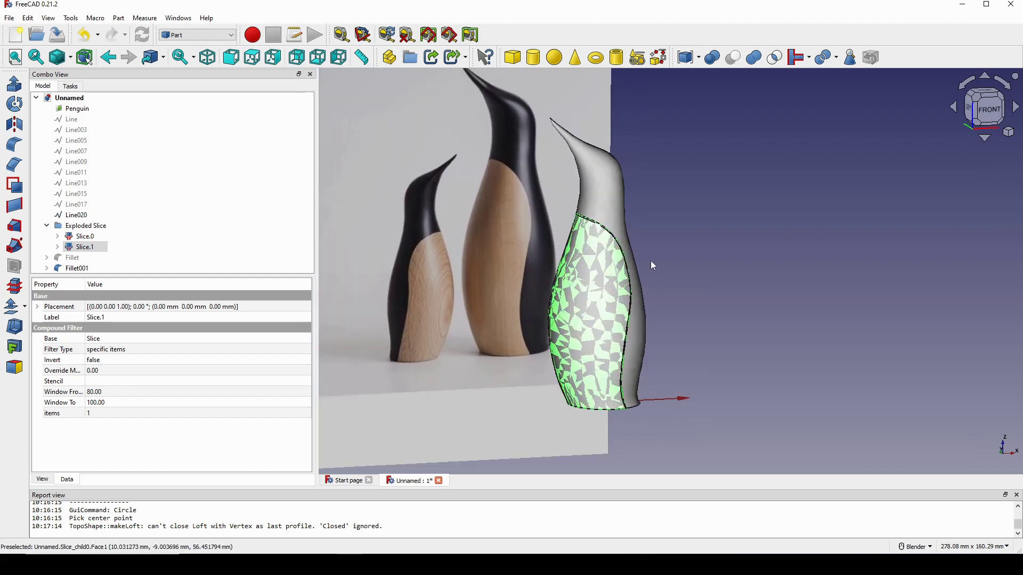
pyautogui.press('space')
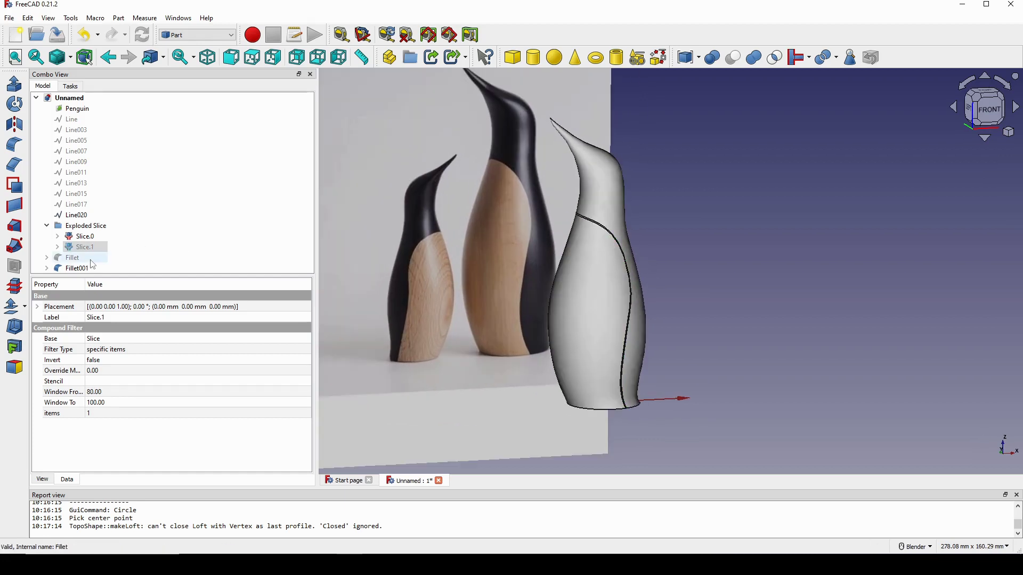
pyautogui.click(85, 236)
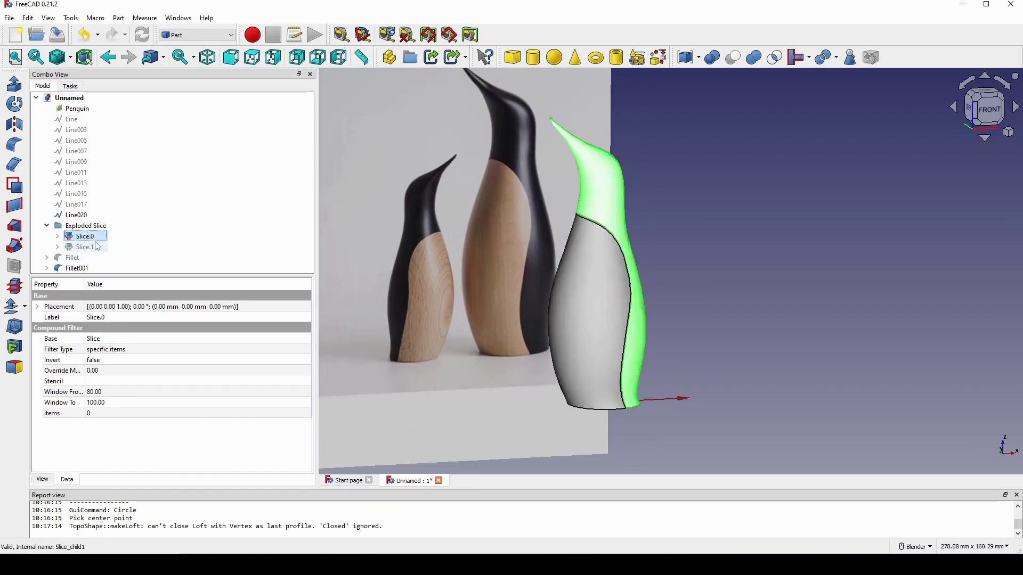
pyautogui.press('space')
pyautogui.click(80, 258)
pyautogui.press('space')
pyautogui.keyDown('shift'); pyautogui.moveTo(619, 274); pyautogui.dragTo(617, 252, button='middle'); pyautogui.keyUp('shift')
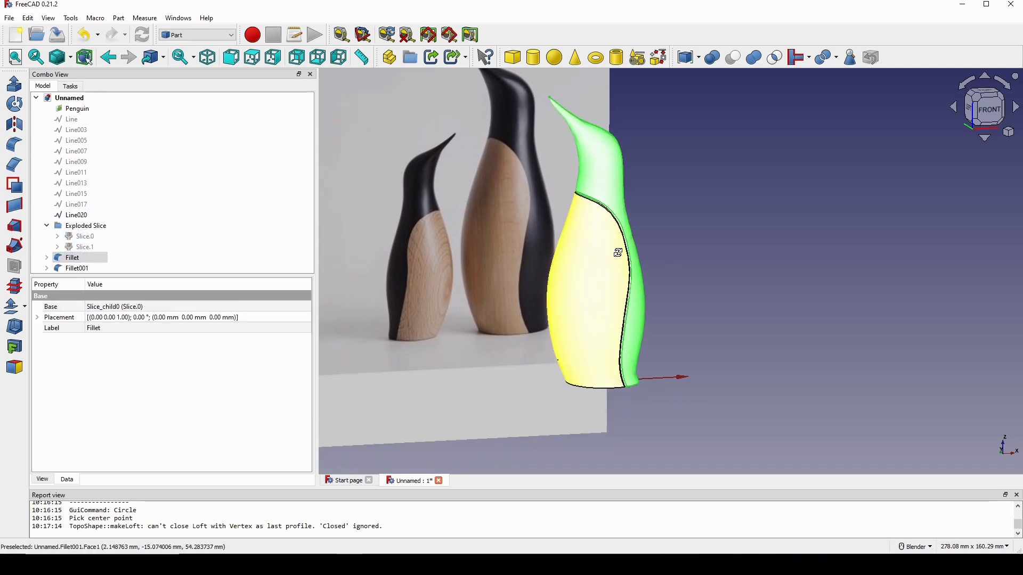
pyautogui.click(715, 247)
# Set the belly part's shape color to the brown #84644b sampled from the large penguin's wood in the photo.
pyautogui.scroll(5, 667, 272)
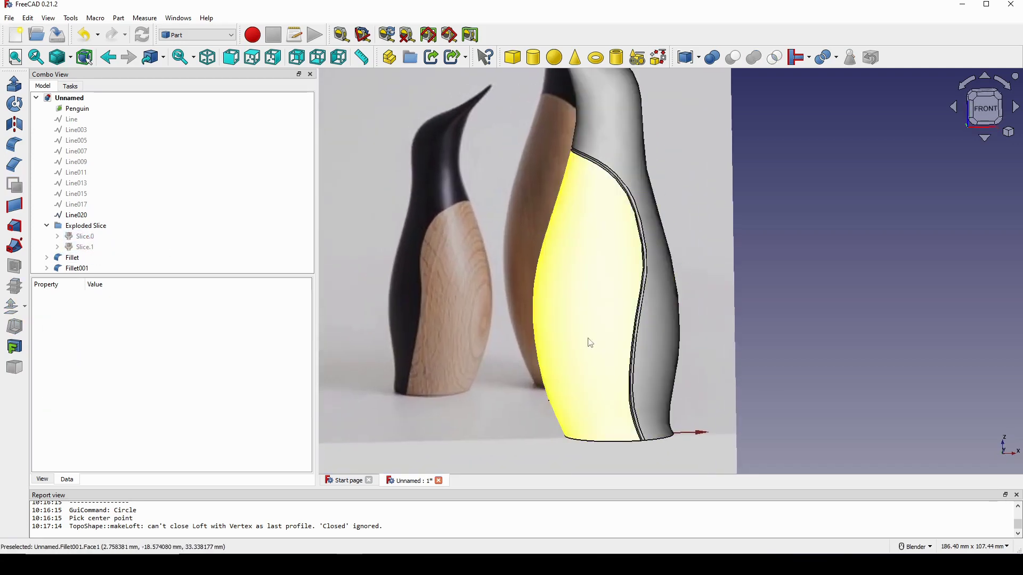
pyautogui.moveTo(590, 342)
pyautogui.mouseDown(button='middle')
pyautogui.moveTo(578, 323)
pyautogui.moveTo(590, 333)
pyautogui.mouseUp(button='middle')
pyautogui.click(600, 300)
pyautogui.scroll(-1, 587, 266)
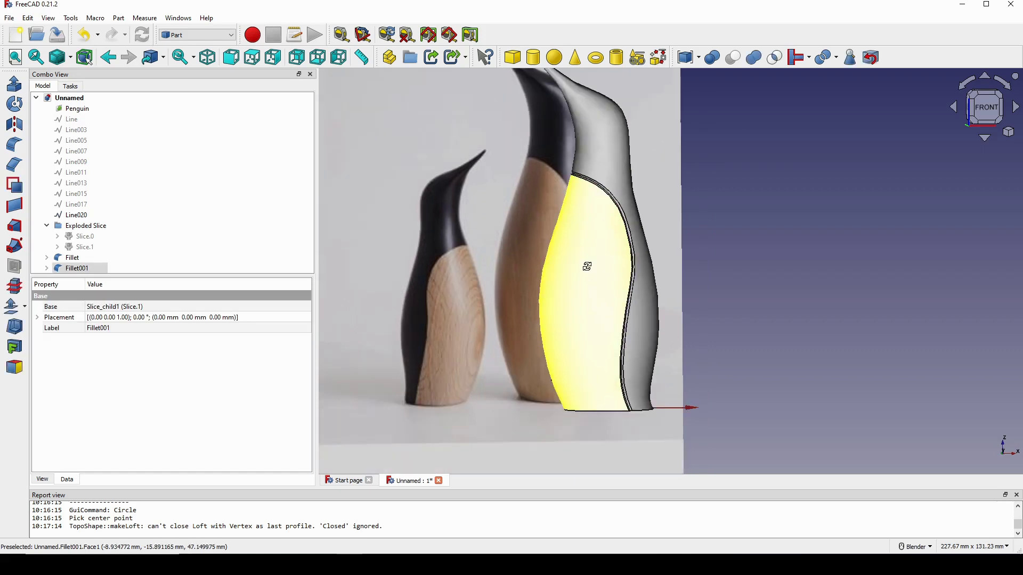
pyautogui.moveTo(586, 266); pyautogui.dragTo(606, 278, button='middle')
pyautogui.click(618, 293)
pyautogui.hotkey('ctrl', 'd')
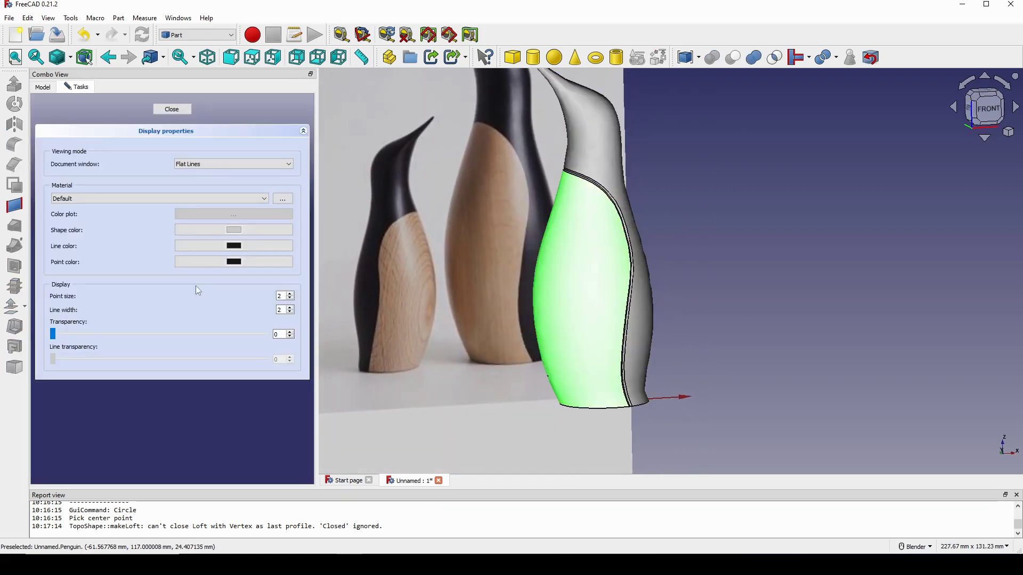
pyautogui.click(239, 229)
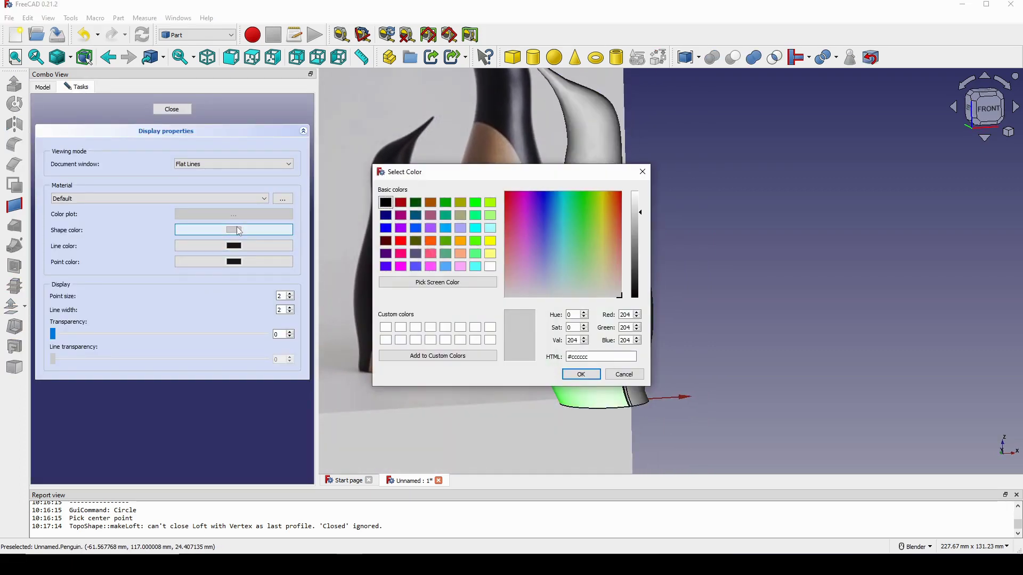
pyautogui.moveTo(512, 177); pyautogui.dragTo(745, 175)
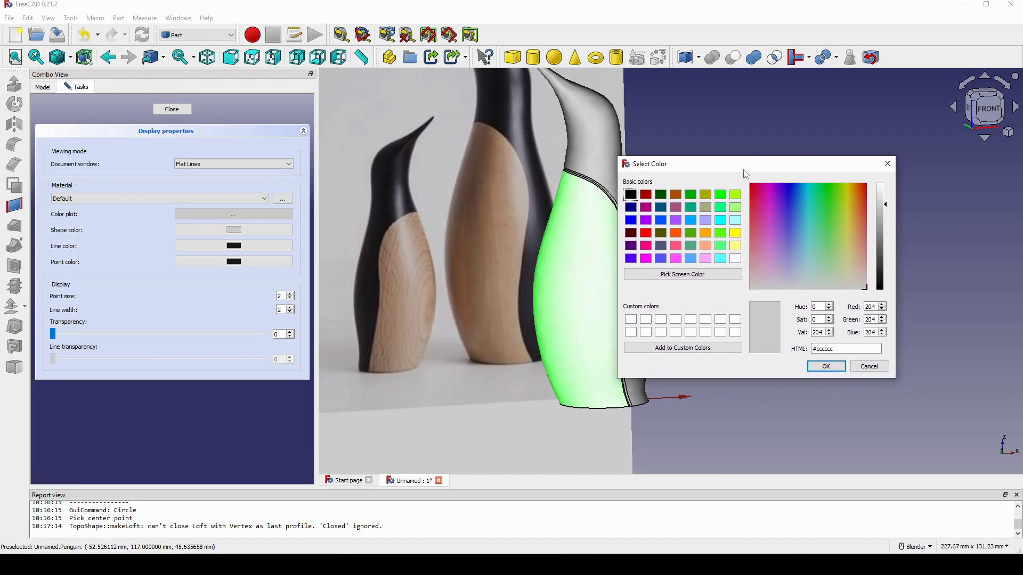
pyautogui.click(703, 275)
pyautogui.click(479, 265)
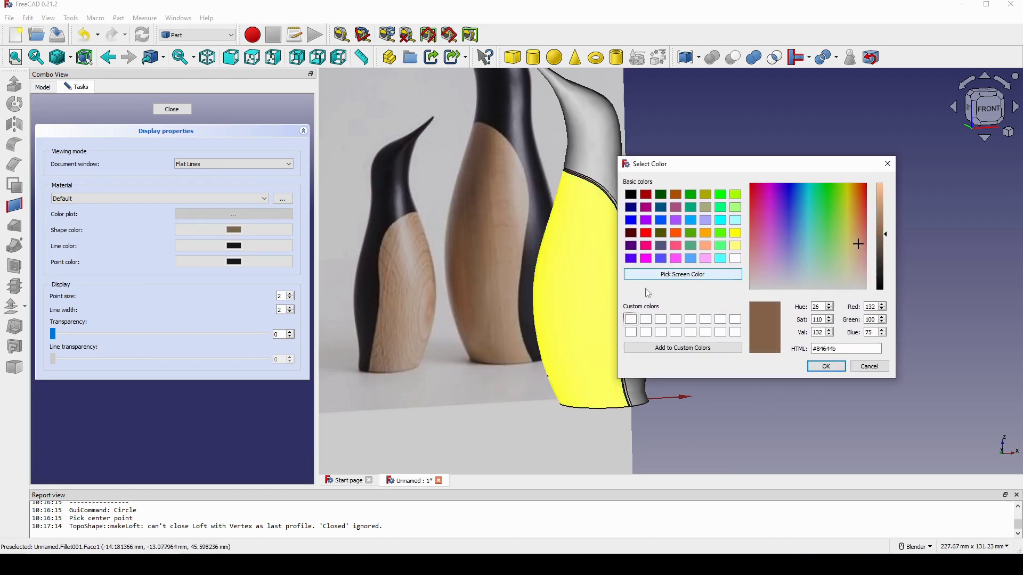
pyautogui.click(825, 366)
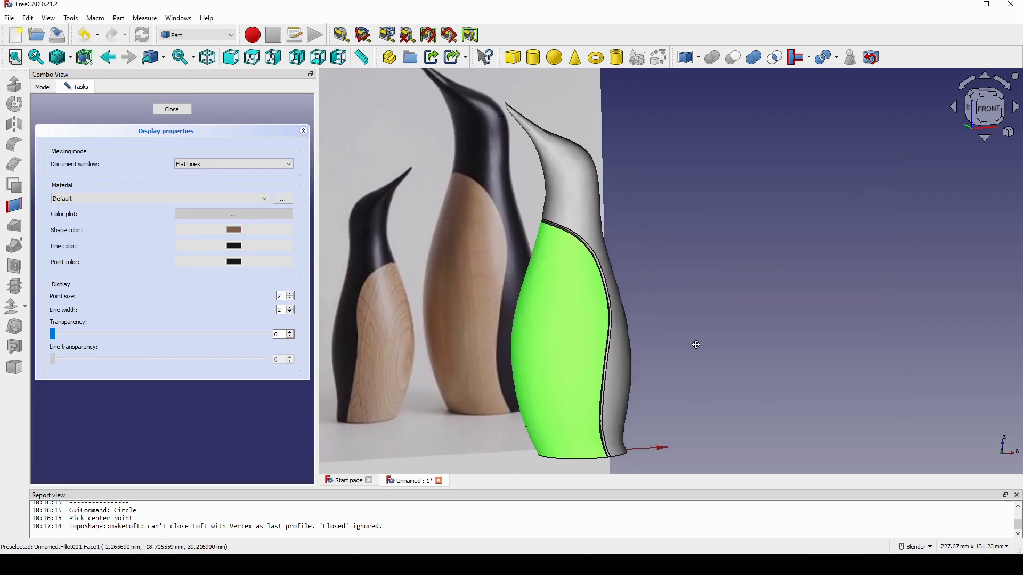
pyautogui.click(732, 341)
# Set the head and back part's shape color to the black sampled from the large penguin's neck in the photo.
pyautogui.click(595, 219)
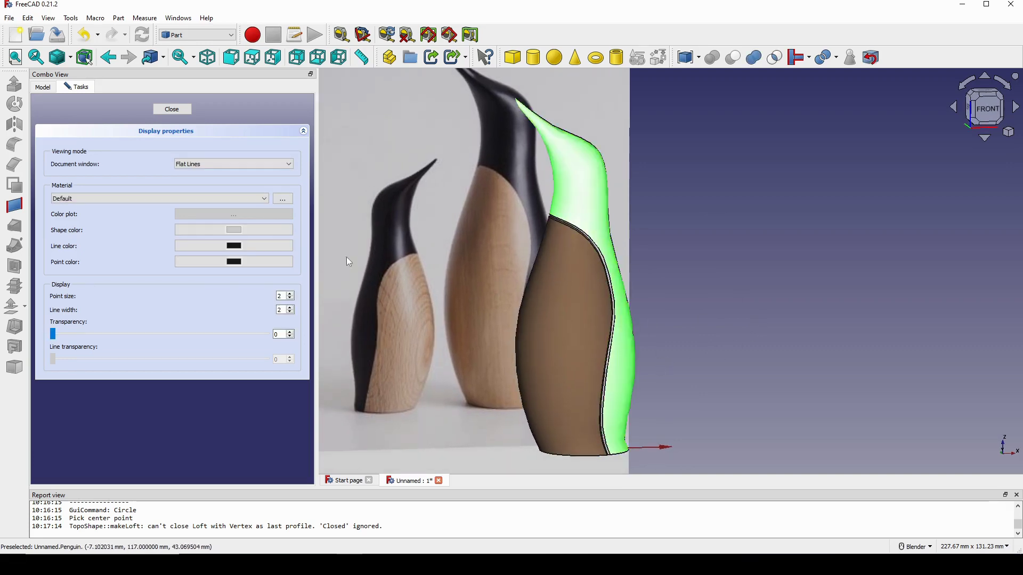
pyautogui.click(227, 237)
pyautogui.click(471, 282)
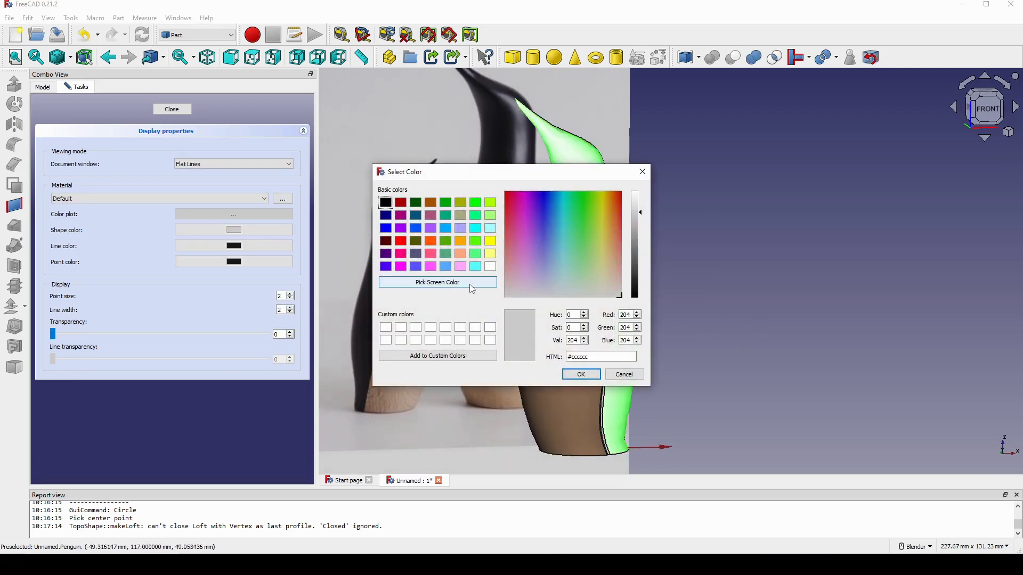
pyautogui.click(499, 155)
pyautogui.click(580, 374)
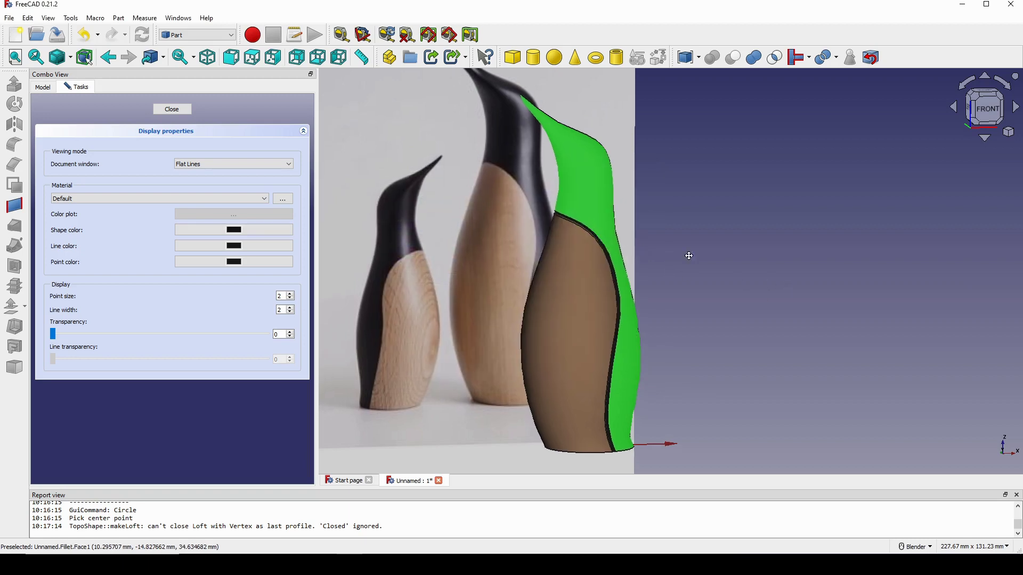
pyautogui.click(748, 322)
pyautogui.moveTo(748, 321); pyautogui.dragTo(709, 337, button='middle')
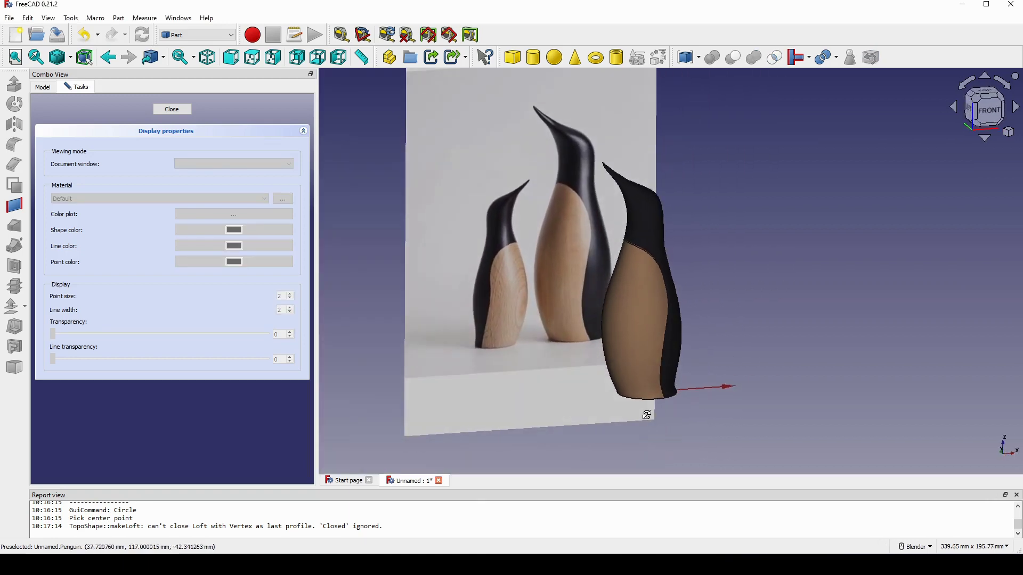
# Close the display properties and combine the filleted back and belly parts into one compound.
pyautogui.moveTo(648, 413); pyautogui.dragTo(640, 411, button='middle')
pyautogui.moveTo(455, 359); pyautogui.dragTo(473, 342, button='middle')
pyautogui.scroll(1, 482, 344)
pyautogui.keyDown('shift'); pyautogui.moveTo(702, 280); pyautogui.dragTo(608, 292, button='middle'); pyautogui.keyUp('shift')
pyautogui.scroll(-2, 608, 292)
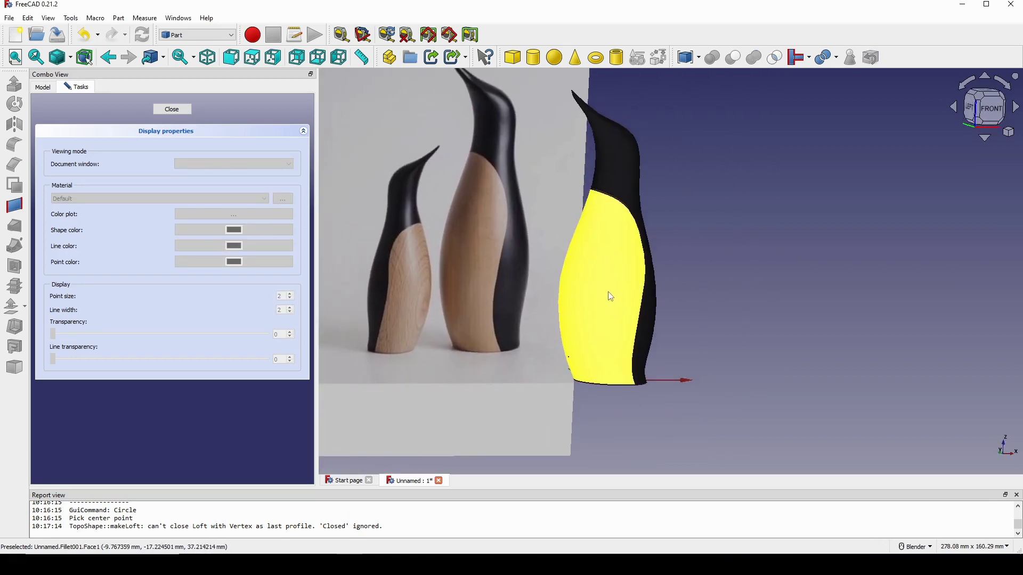
pyautogui.click(171, 108)
pyautogui.scroll(2, 586, 270)
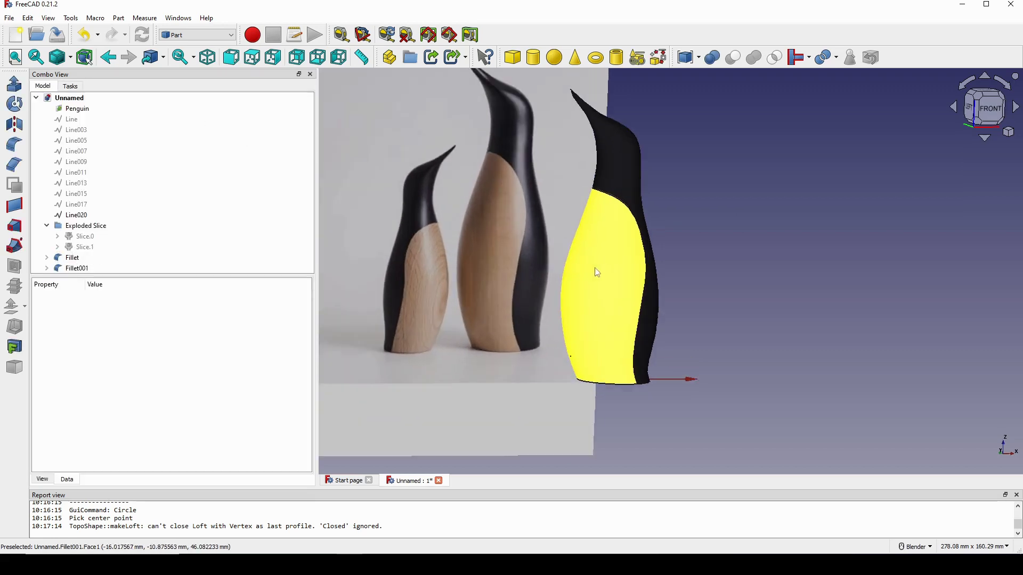
pyautogui.moveTo(593, 286); pyautogui.dragTo(603, 293, button='middle')
pyautogui.click(598, 290)
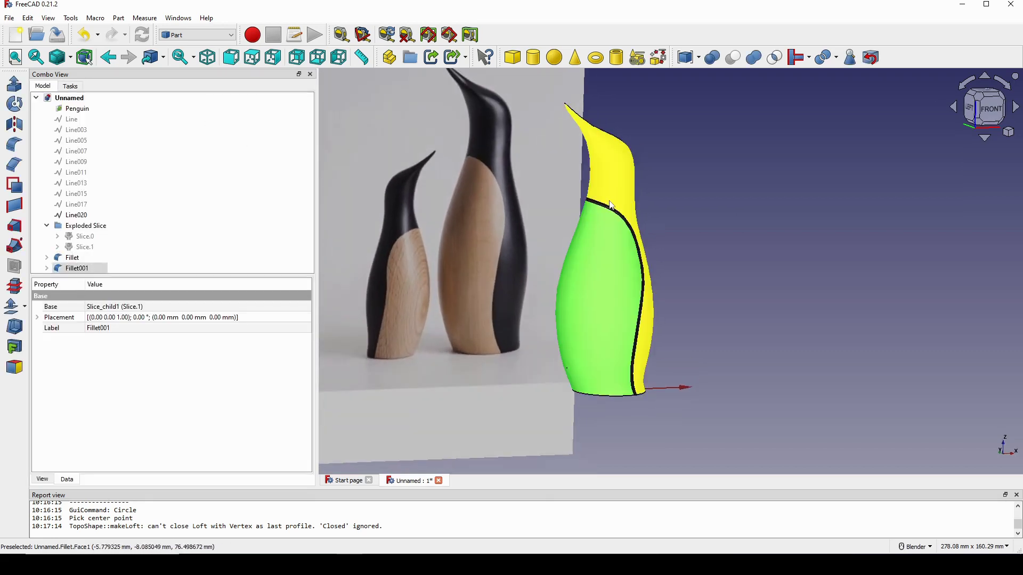
pyautogui.click(119, 18)
pyautogui.moveTo(148, 238)
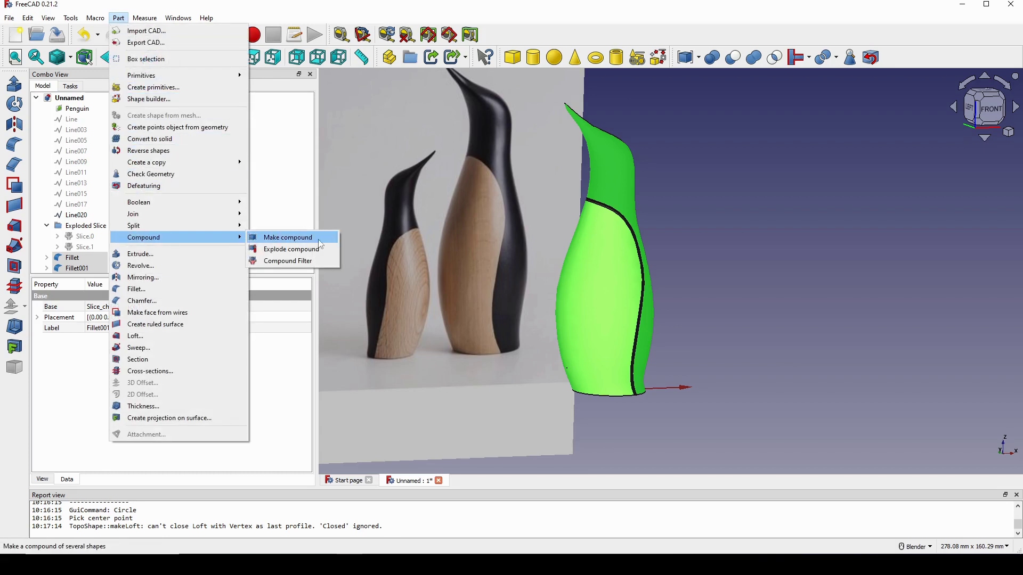
pyautogui.click(321, 239)
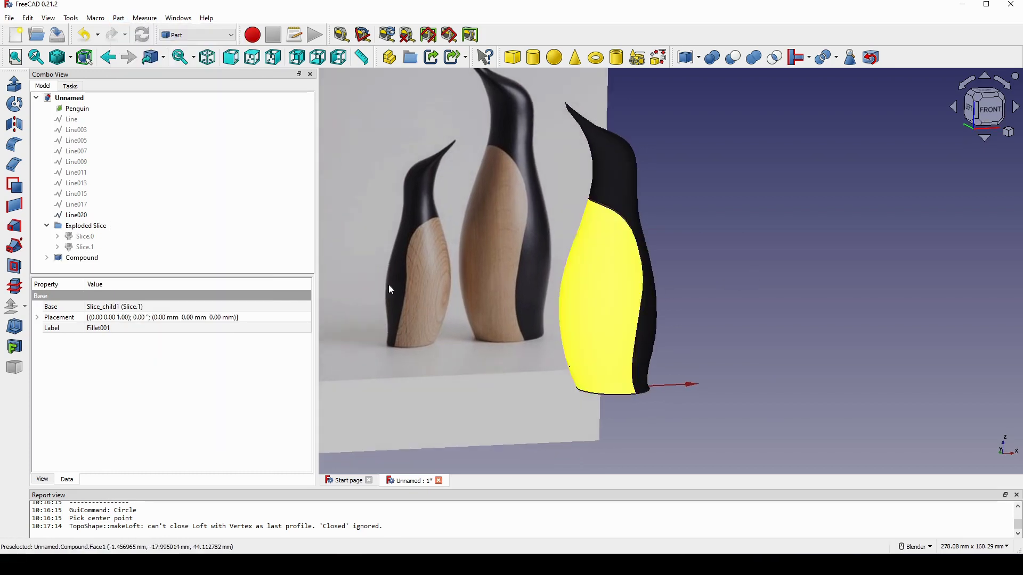
# Switch to the Draft workbench and create a clone of the penguin compound.
pyautogui.click(123, 259)
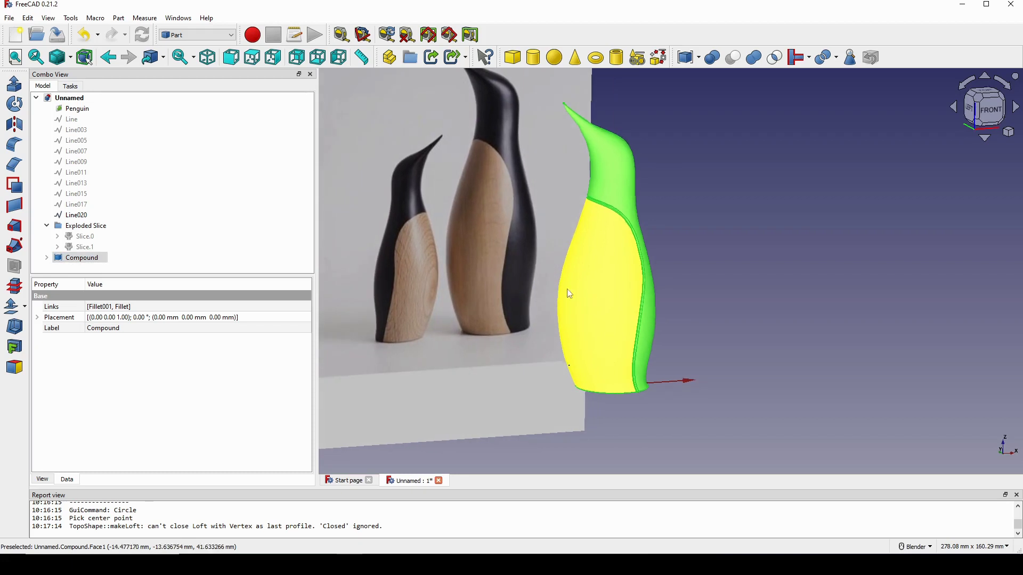
pyautogui.click(198, 37)
pyautogui.click(179, 46)
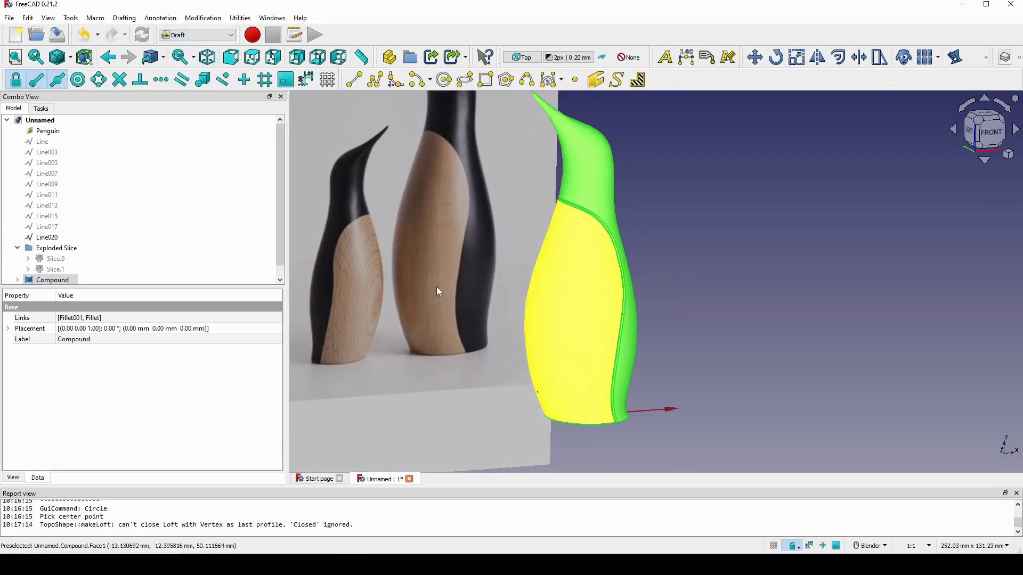
pyautogui.click(75, 281)
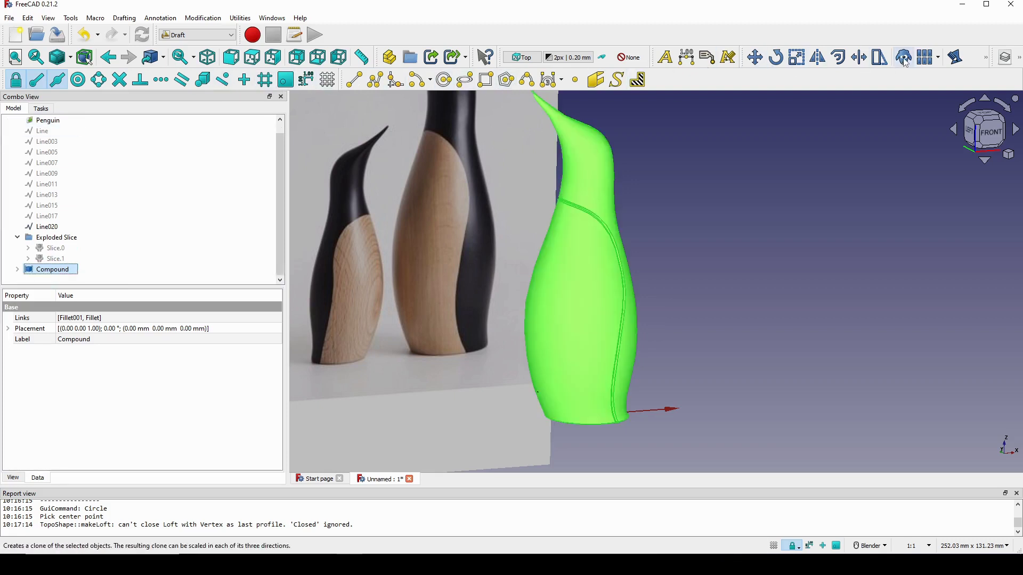
pyautogui.moveTo(742, 57)
pyautogui.mouseDown()
pyautogui.moveTo(708, 80)
pyautogui.moveTo(657, 80)
pyautogui.mouseUp()
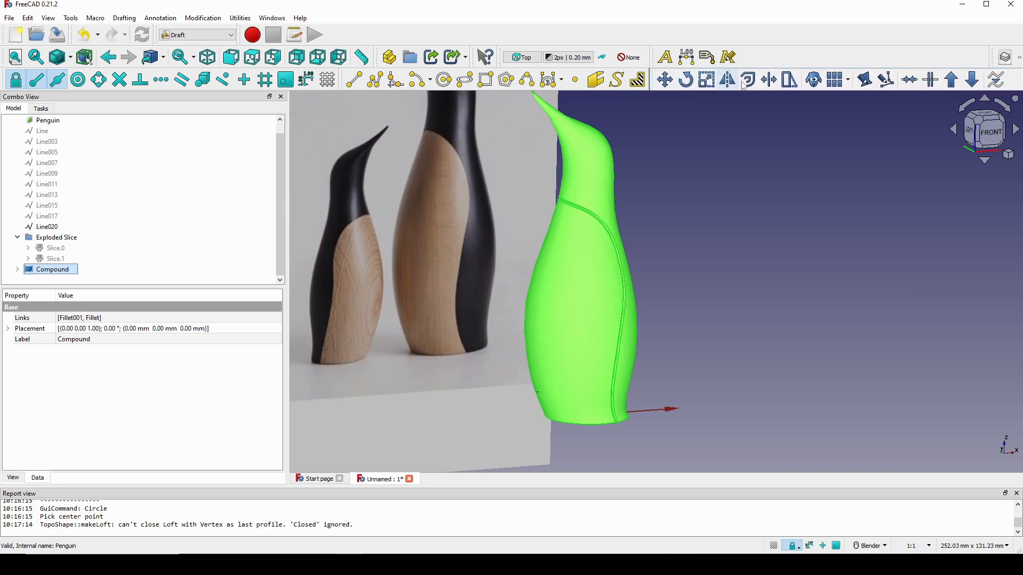
pyautogui.click(813, 80)
pyautogui.scroll(-2, 617, 339)
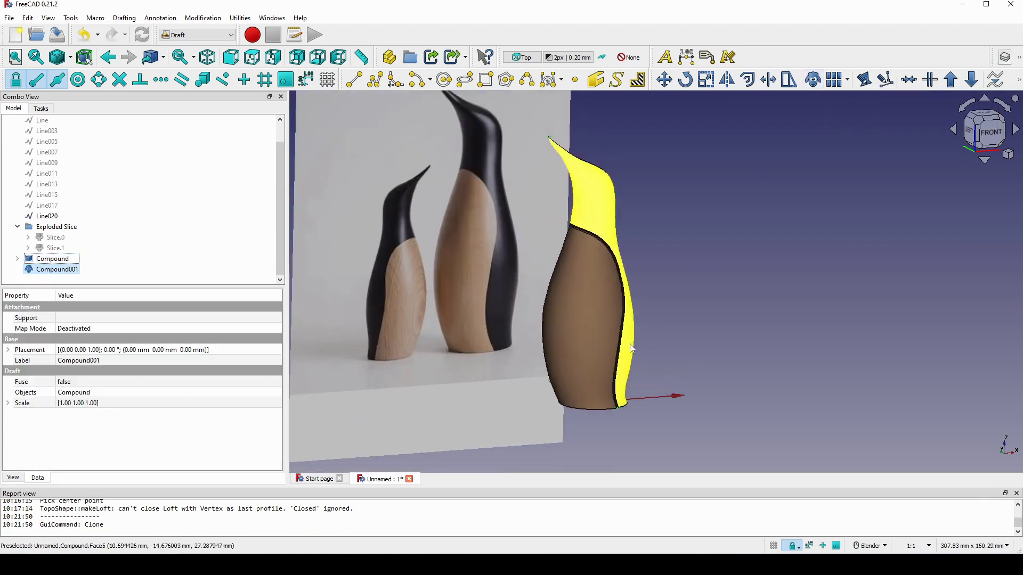
# Transform the cloned penguin, moving it 38 mm in the negative X direction to stand beside the original.
pyautogui.click(45, 270)
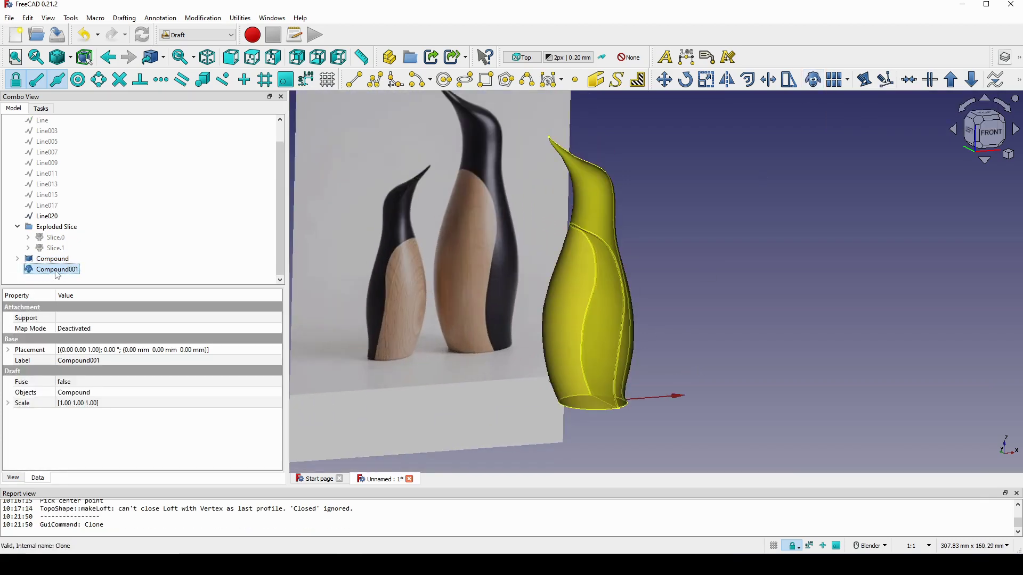
pyautogui.scroll(-3, 639, 349)
pyautogui.moveTo(662, 370); pyautogui.dragTo(617, 337, button='middle')
pyautogui.rightClick(46, 270)
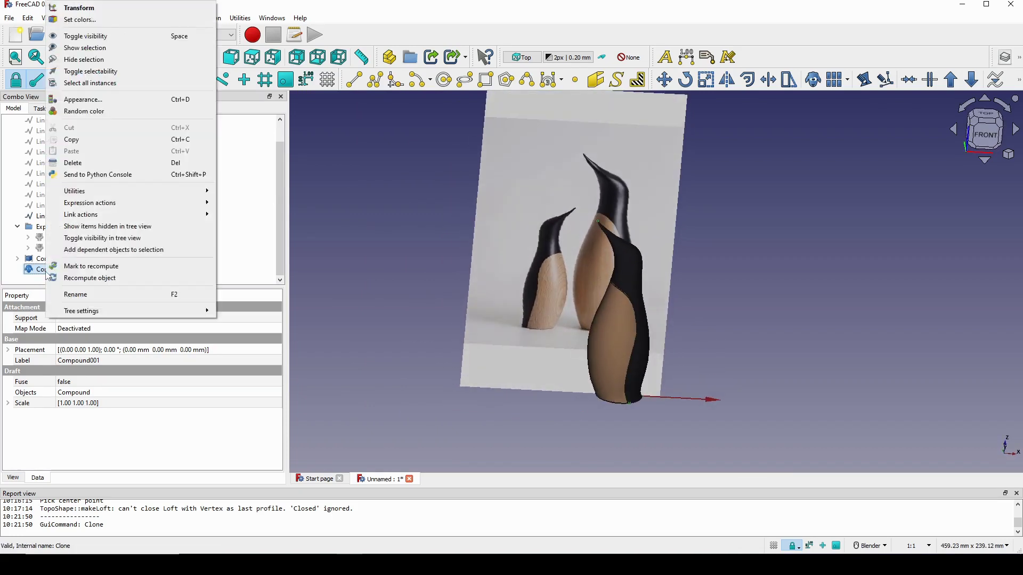
pyautogui.click(79, 7)
pyautogui.moveTo(661, 373); pyautogui.dragTo(732, 404, button='middle')
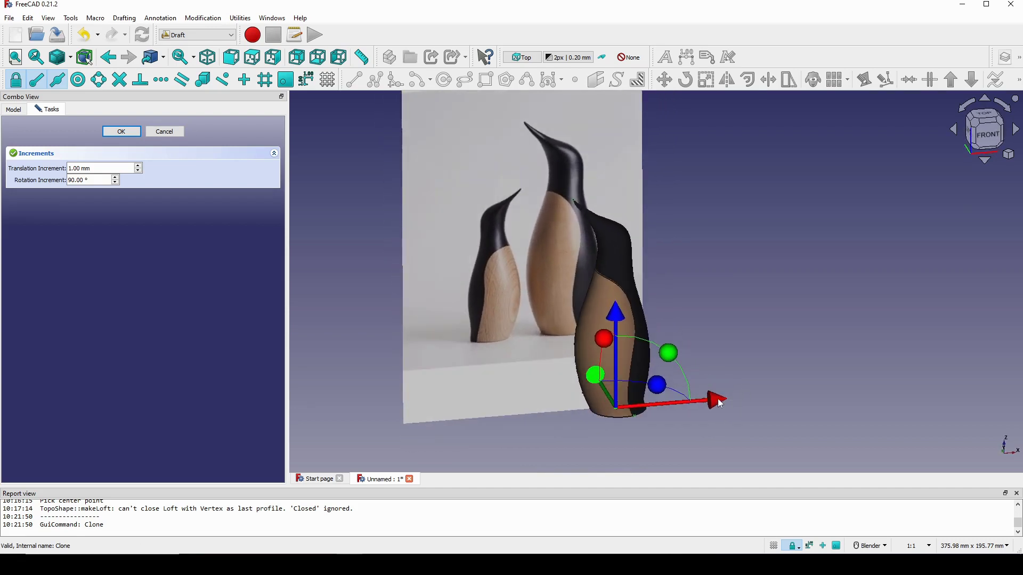
pyautogui.moveTo(720, 403)
pyautogui.mouseDown()
pyautogui.moveTo(619, 410)
pyautogui.moveTo(660, 379)
pyautogui.mouseUp()
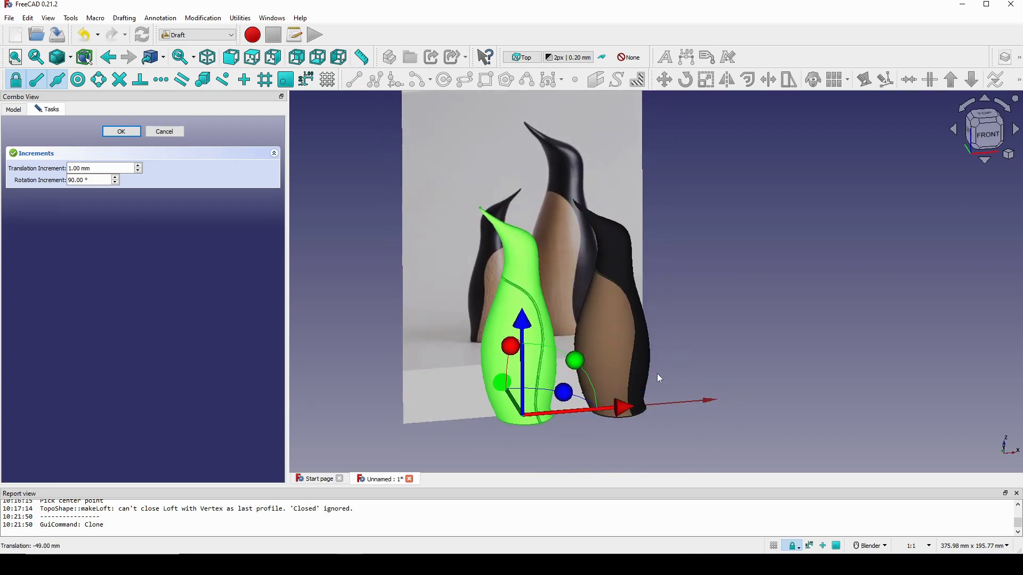
pyautogui.click(995, 145)
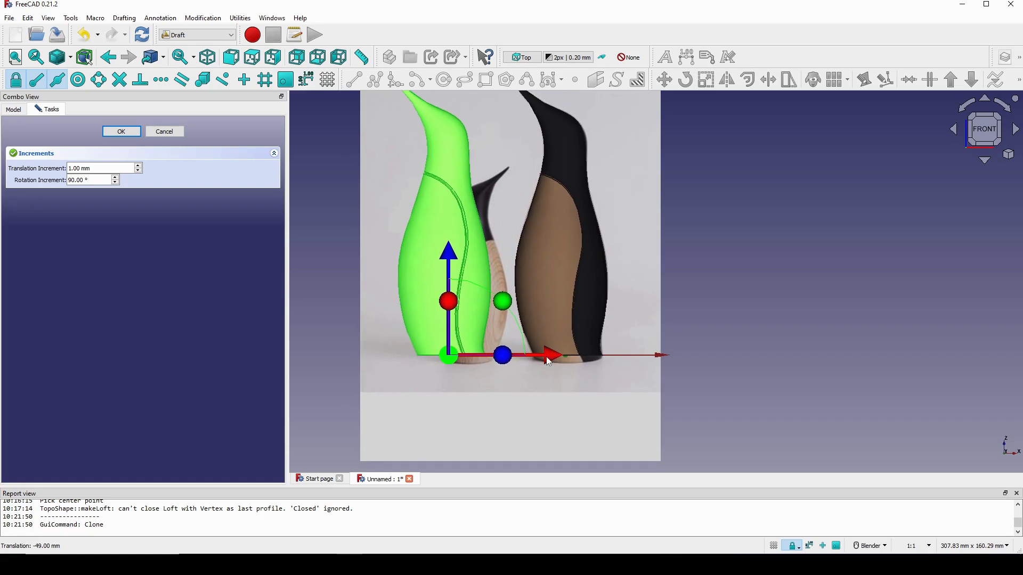
pyautogui.moveTo(549, 353); pyautogui.dragTo(576, 361)
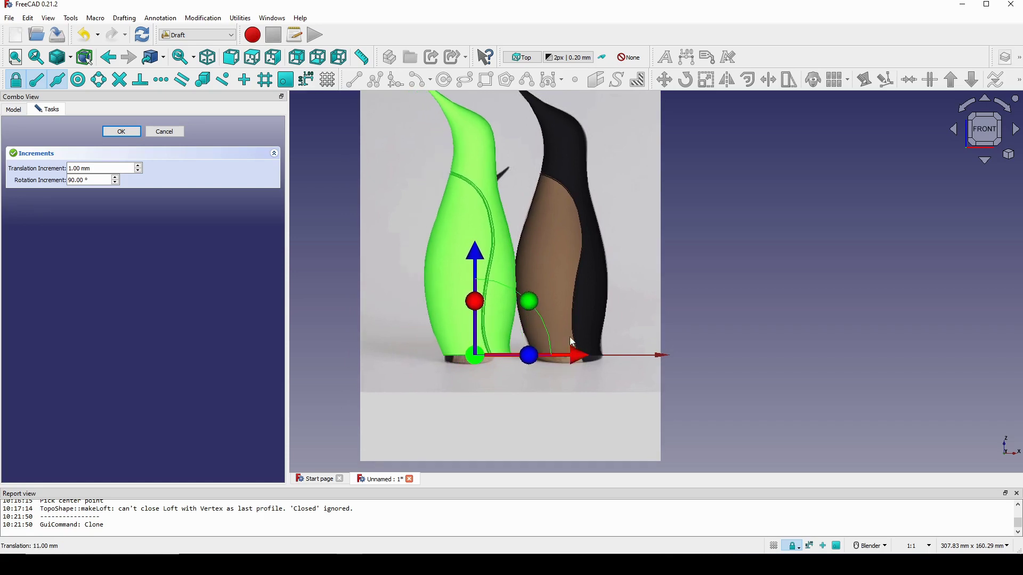
# Set the rotation increment to 45° and rotate the clone 135° about its vertical axis.
pyautogui.scroll(-3, 565, 307)
pyautogui.moveTo(565, 307); pyautogui.dragTo(563, 325, button='middle')
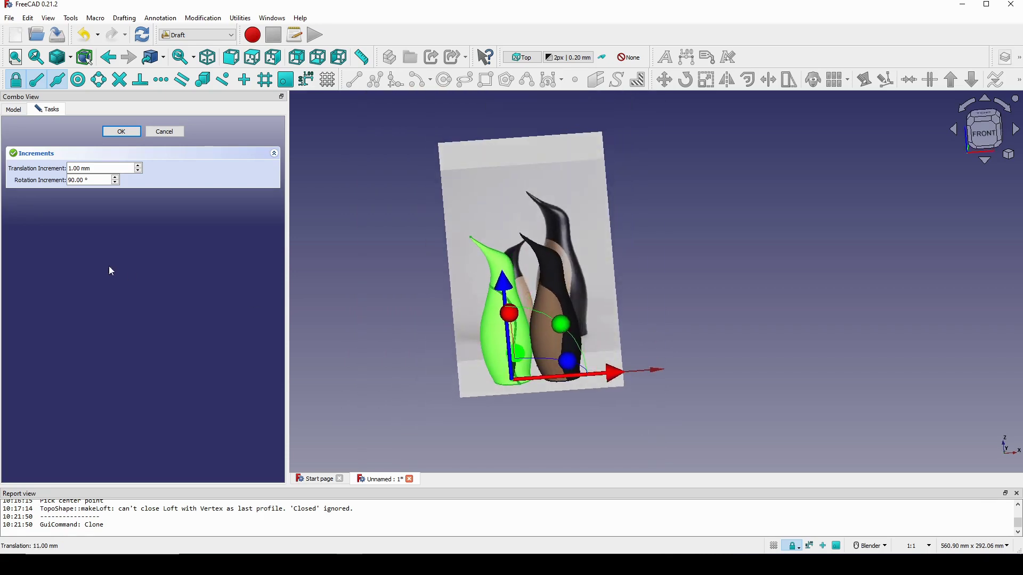
pyautogui.tripleClick(91, 180)
pyautogui.moveTo(607, 357); pyautogui.dragTo(614, 394, button='middle')
pyautogui.scroll(1, 614, 394)
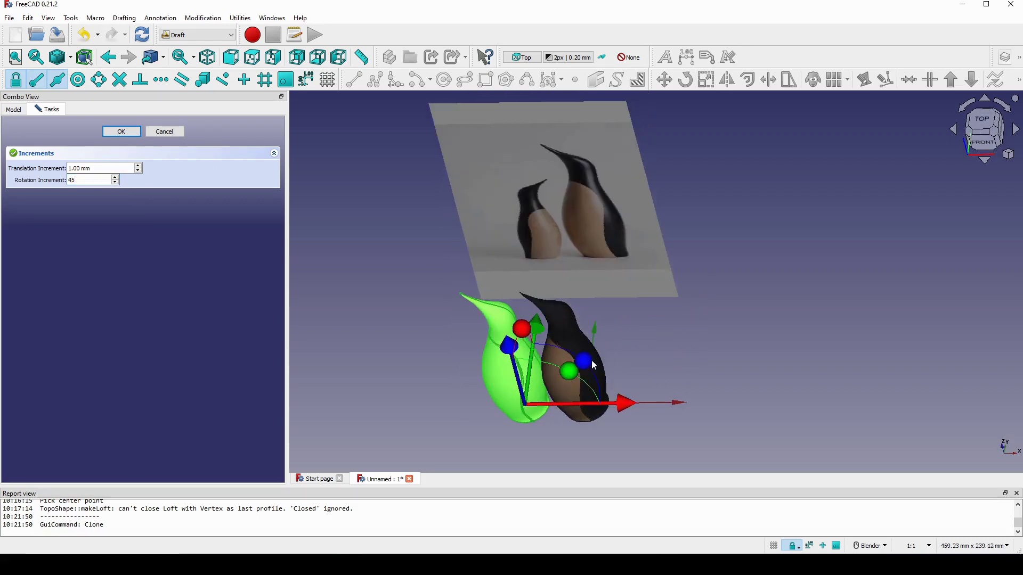
pyautogui.moveTo(594, 366)
pyautogui.mouseDown()
pyautogui.moveTo(553, 327)
pyautogui.moveTo(489, 318)
pyautogui.mouseUp()
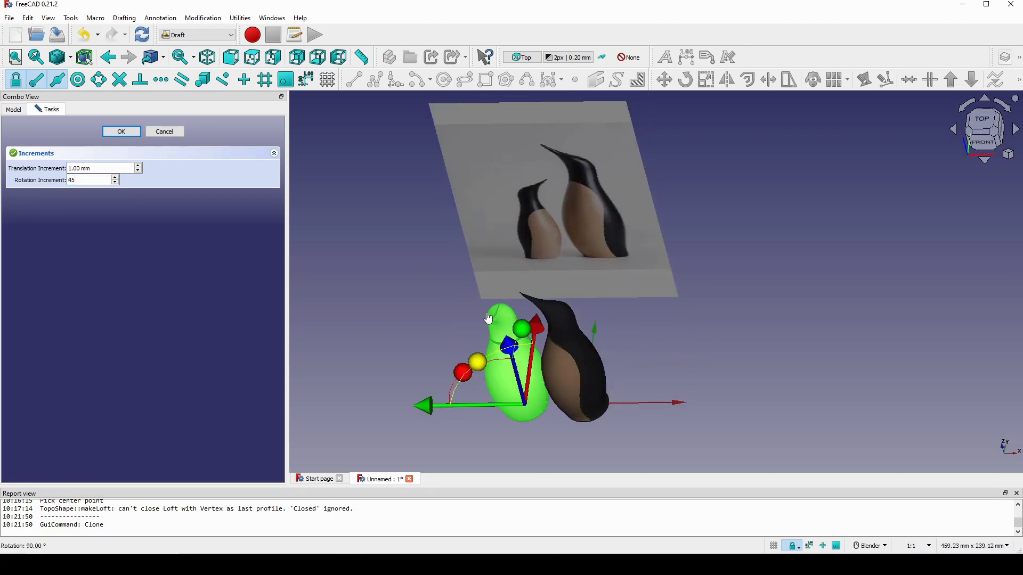
pyautogui.moveTo(346, 322); pyautogui.dragTo(296, 320)
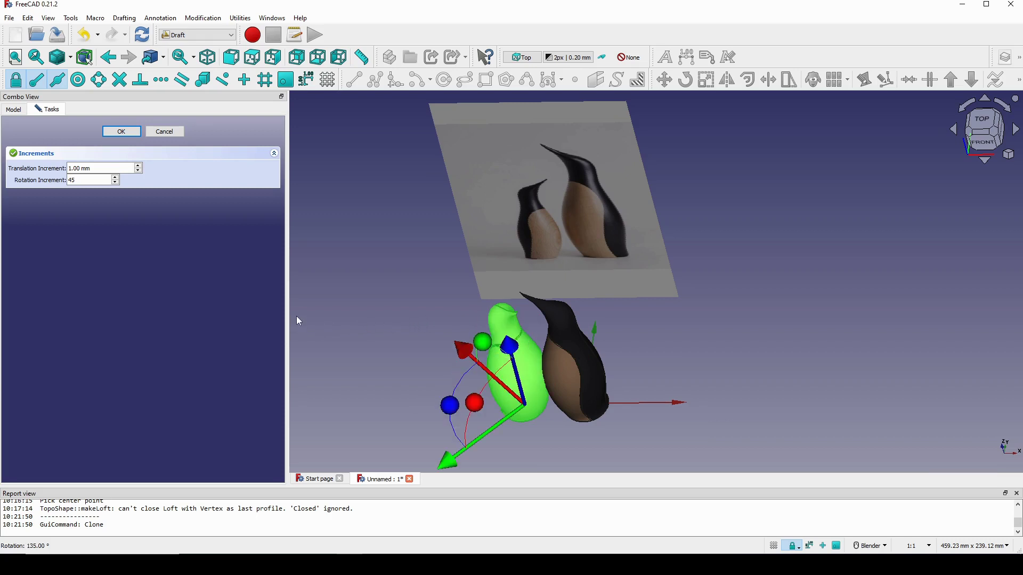
pyautogui.click(121, 131)
pyautogui.click(984, 140)
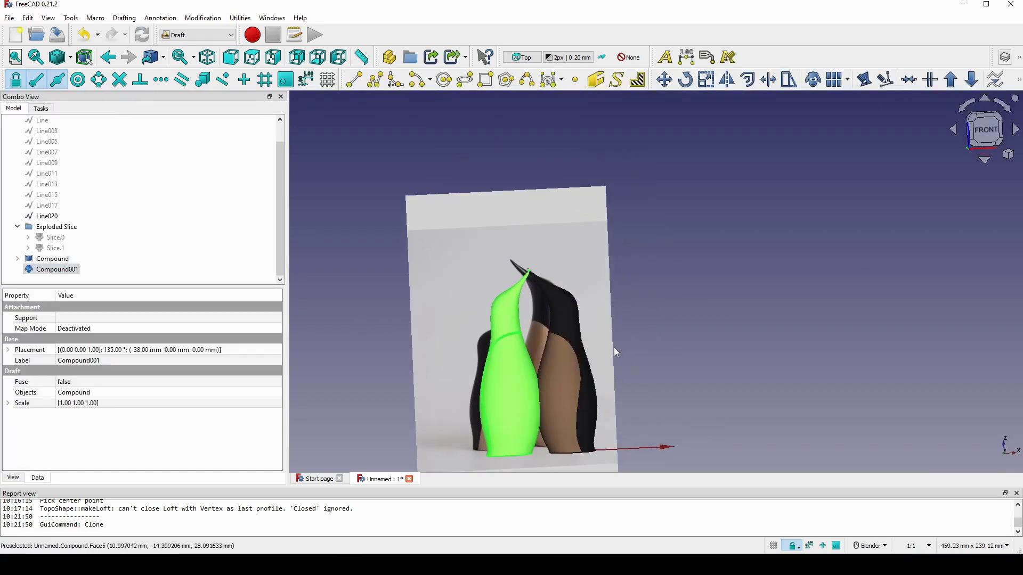
pyautogui.scroll(4, 596, 261)
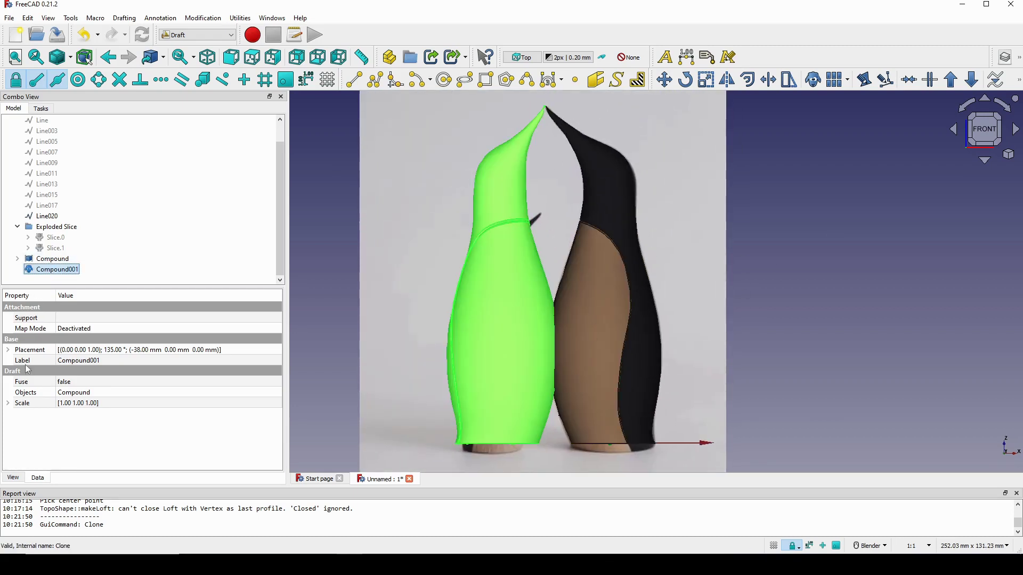
# Set the clone's X, Y and Z scale factors to 0.8.
pyautogui.click(8, 403)
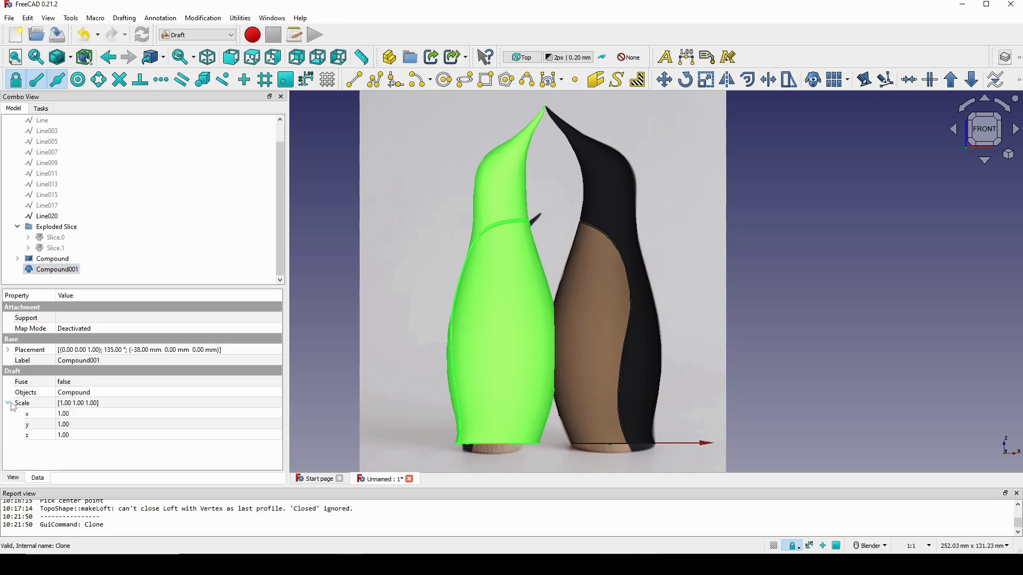
pyautogui.click(73, 415)
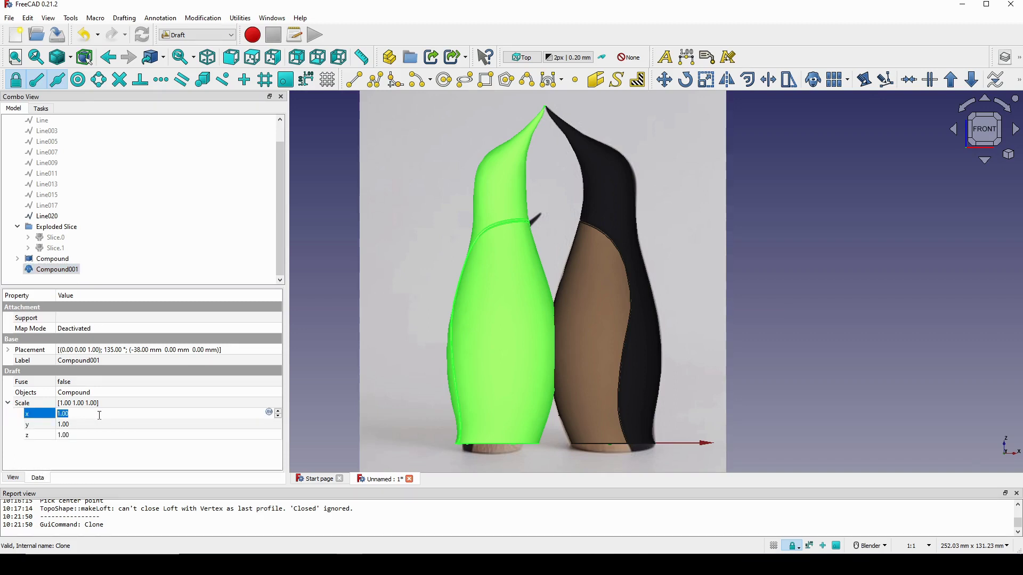
pyautogui.write('.8')
pyautogui.click(65, 425)
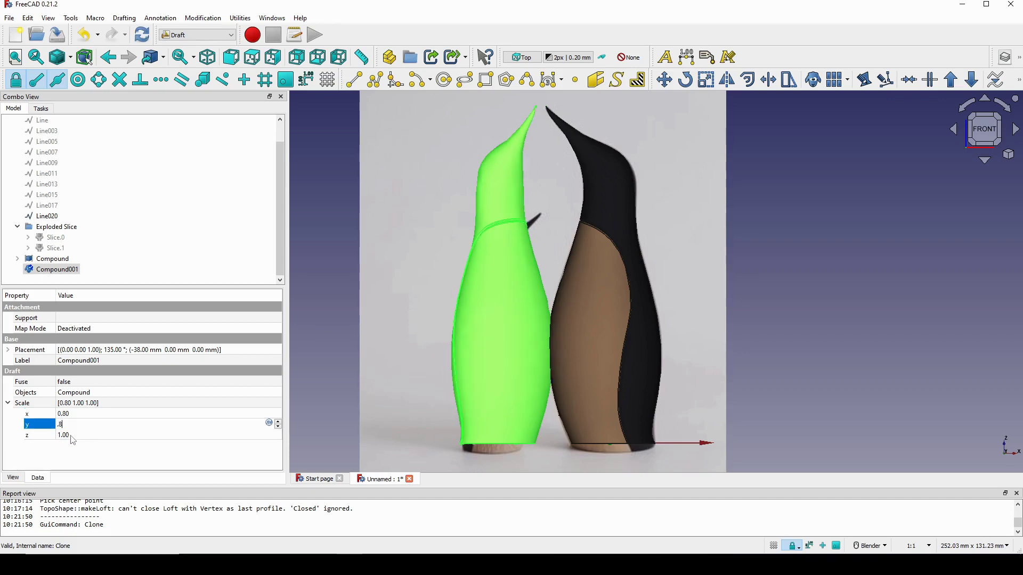
pyautogui.click(73, 436)
pyautogui.write('.8')
pyautogui.press('Return')
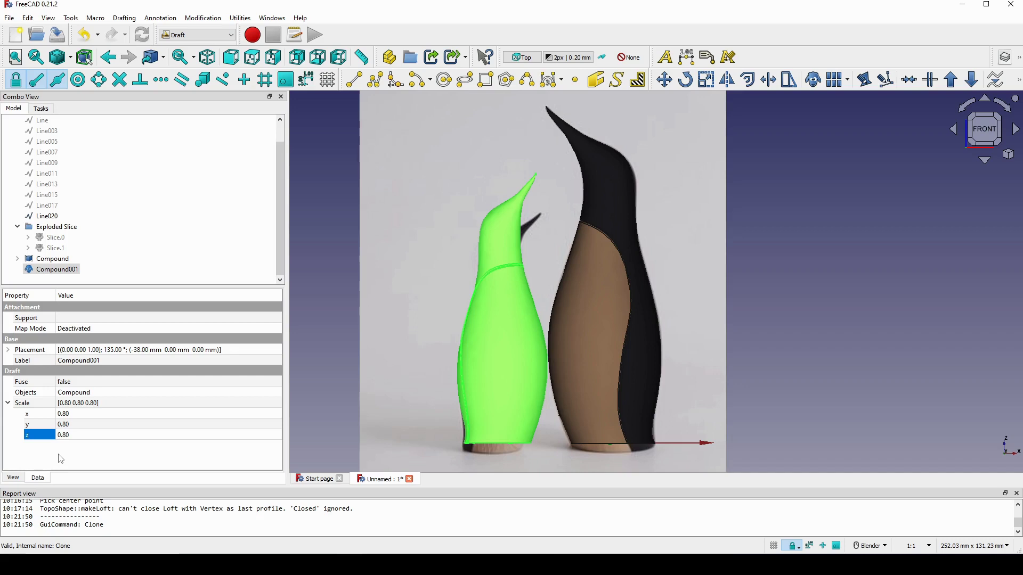
# Set the clone's X, Y and Z scale factors to 0.7.
pyautogui.click(75, 414)
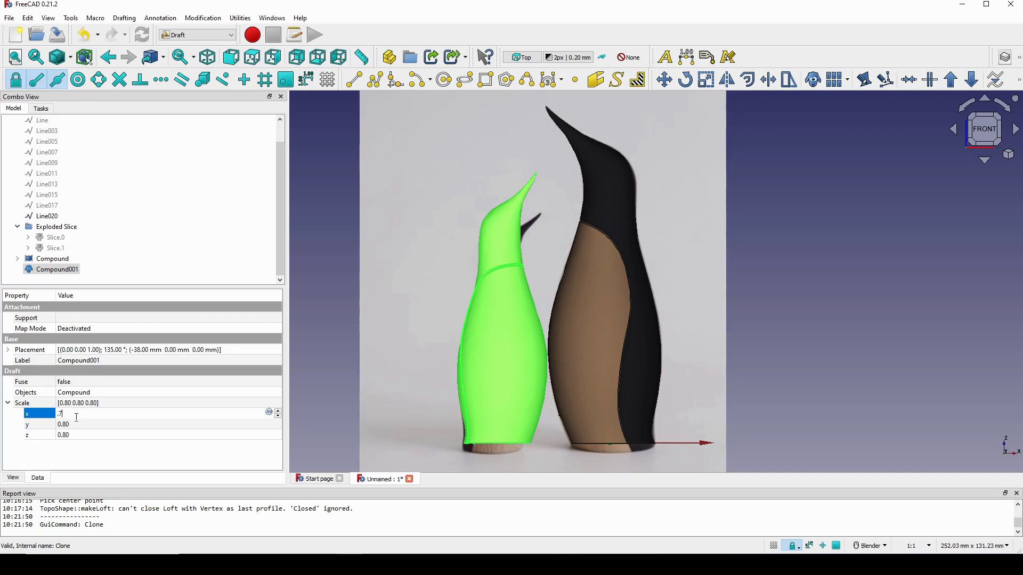
pyautogui.click(77, 425)
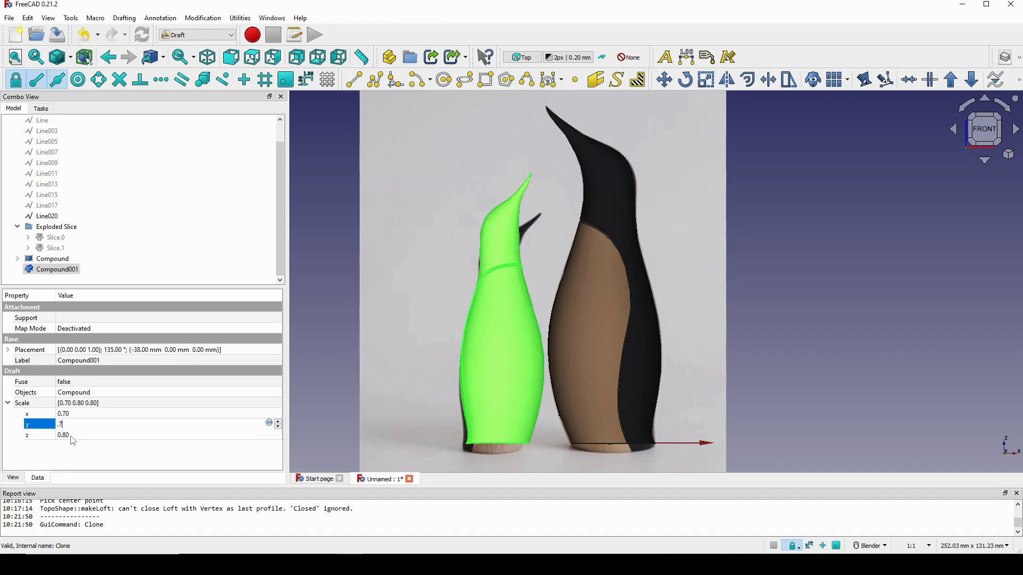
pyautogui.click(77, 435)
pyautogui.write('.7')
pyautogui.press('Return')
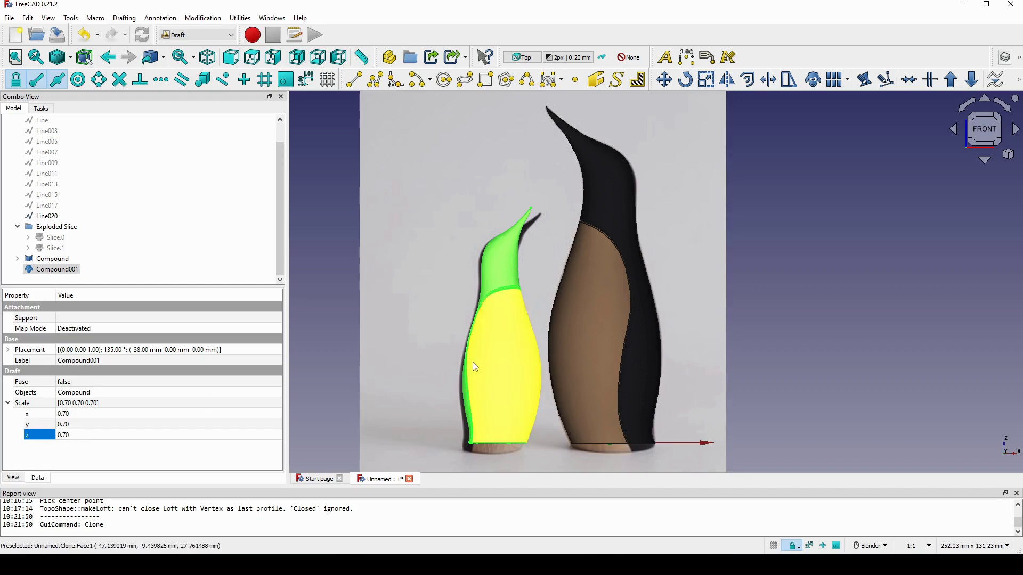
# Transform the small penguin with a 5° rotation increment, turning it another 15° about its vertical axis.
pyautogui.keyDown('shift'); pyautogui.moveTo(576, 342); pyautogui.dragTo(597, 273, button='middle'); pyautogui.keyUp('shift')
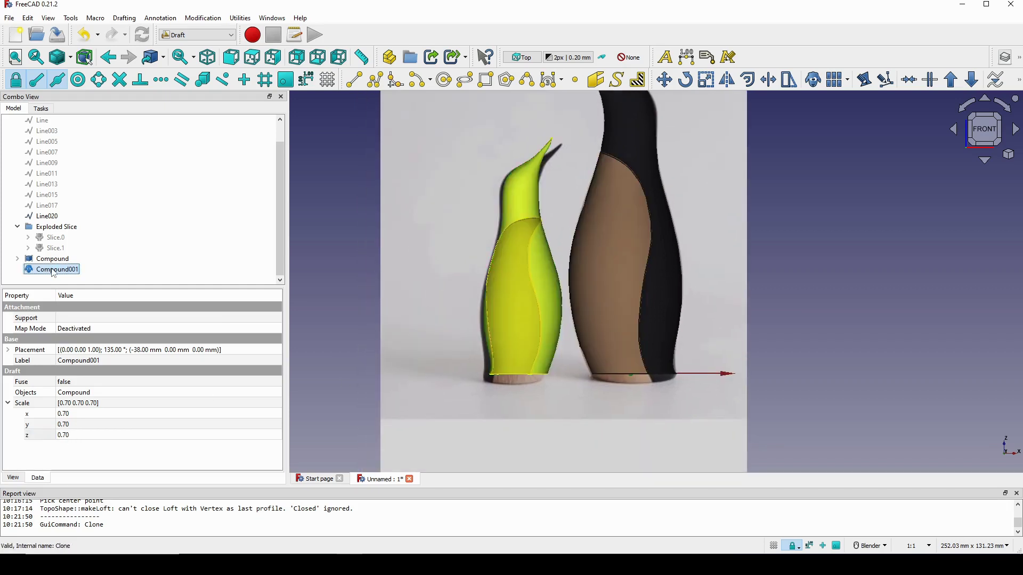
pyautogui.rightClick(61, 268)
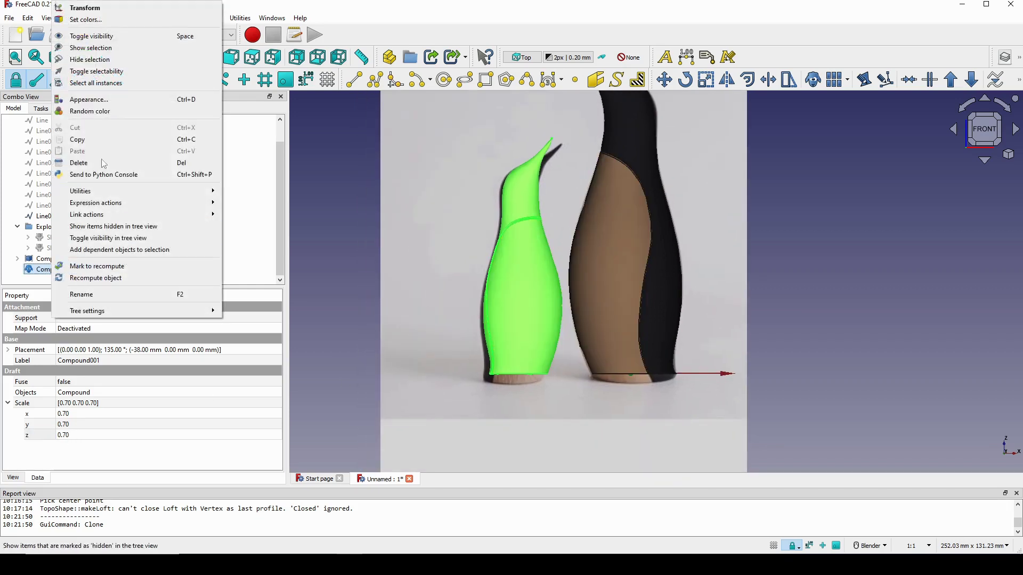
pyautogui.click(85, 8)
pyautogui.moveTo(566, 335)
pyautogui.keyDown('shift'); pyautogui.mouseDown(button='middle')
pyautogui.moveTo(571, 289)
pyautogui.moveTo(560, 337)
pyautogui.mouseUp(button='middle'); pyautogui.keyUp('shift')
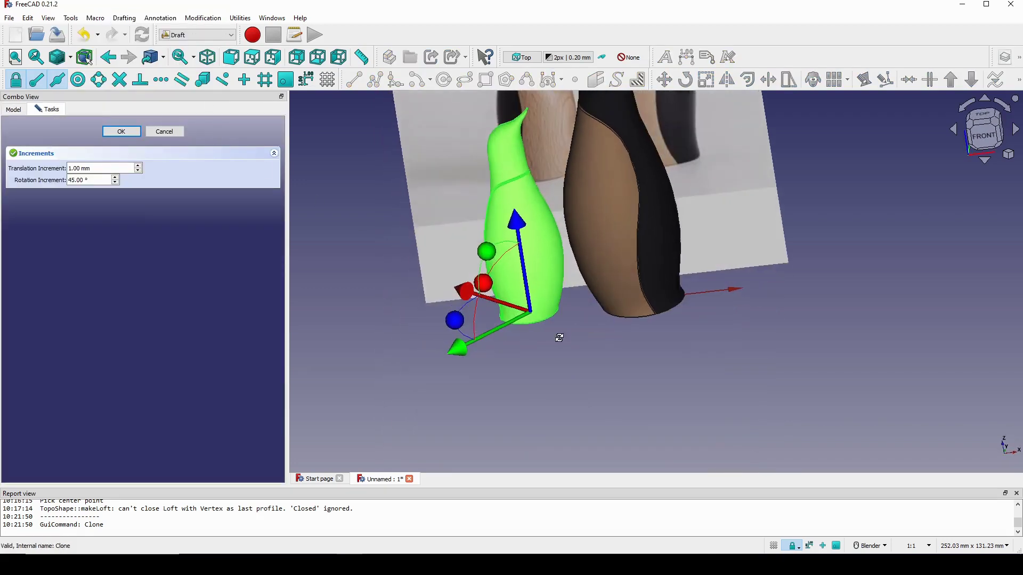
pyautogui.click(984, 136)
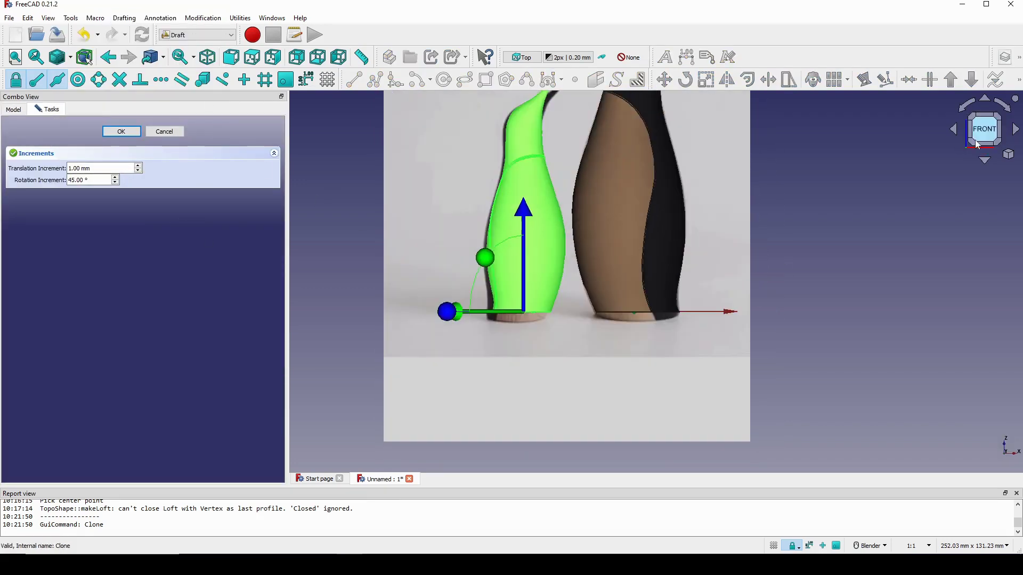
pyautogui.keyDown('shift'); pyautogui.moveTo(726, 198); pyautogui.dragTo(722, 302, button='middle'); pyautogui.keyUp('shift')
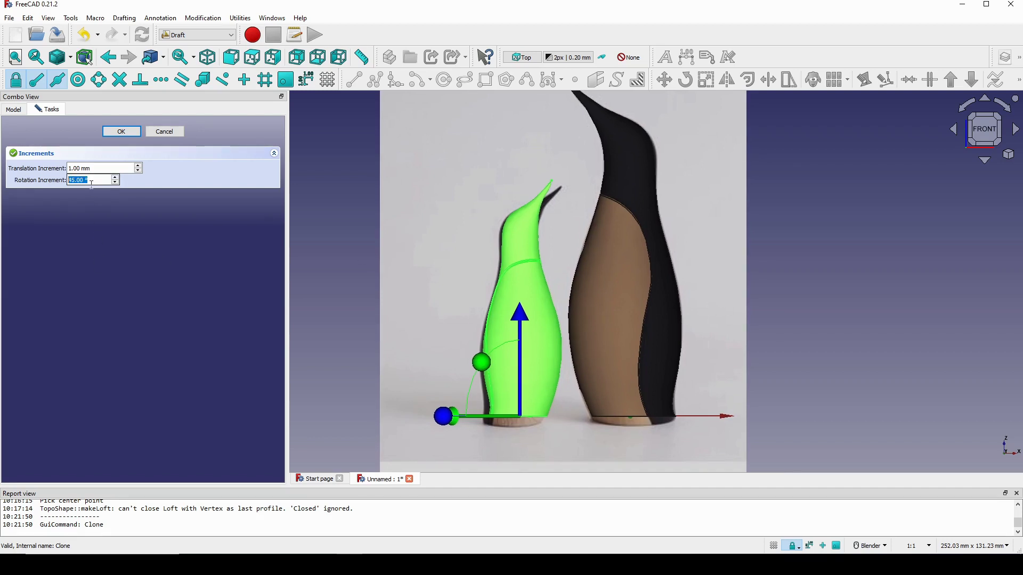
pyautogui.moveTo(633, 408); pyautogui.dragTo(556, 374, button='middle')
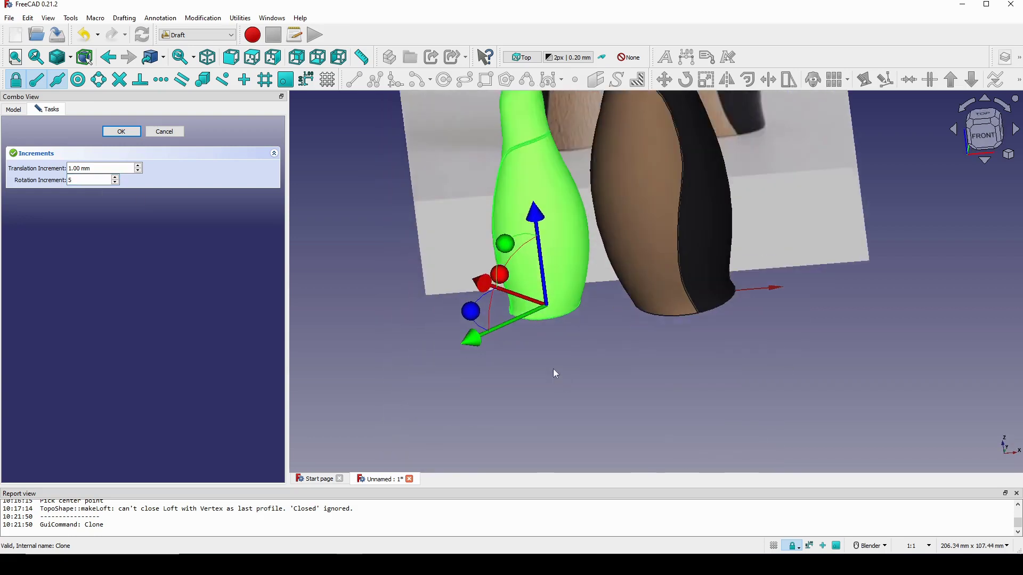
pyautogui.moveTo(473, 315); pyautogui.dragTo(480, 314)
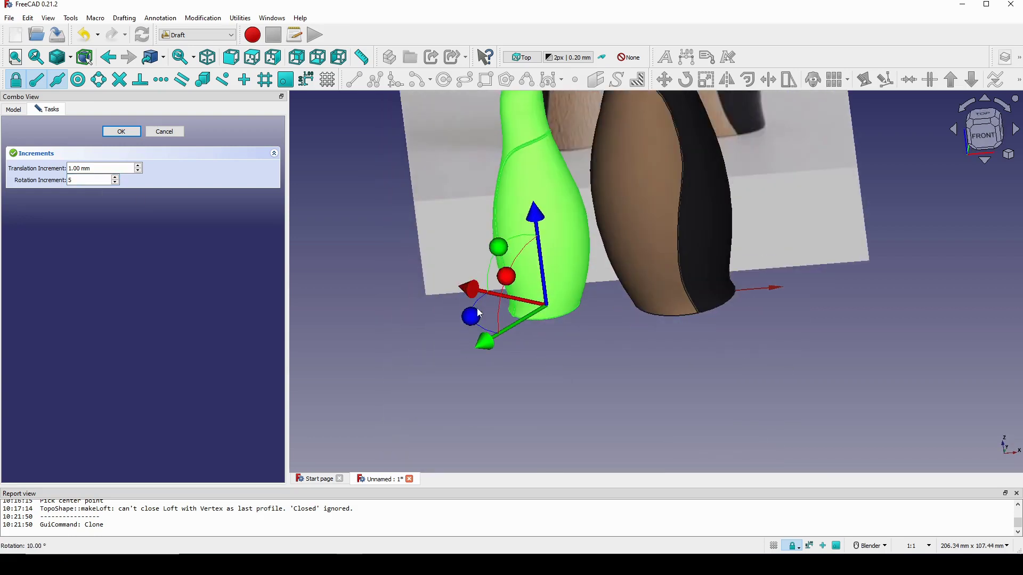
pyautogui.click(985, 137)
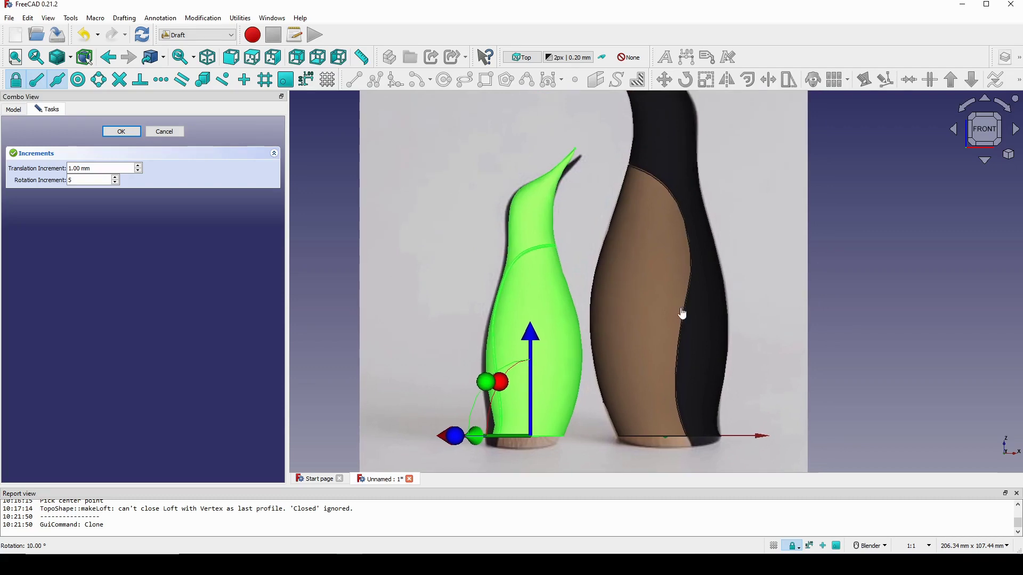
pyautogui.moveTo(566, 372); pyautogui.dragTo(529, 426, button='middle')
pyautogui.moveTo(499, 402); pyautogui.dragTo(500, 405)
pyautogui.click(127, 133)
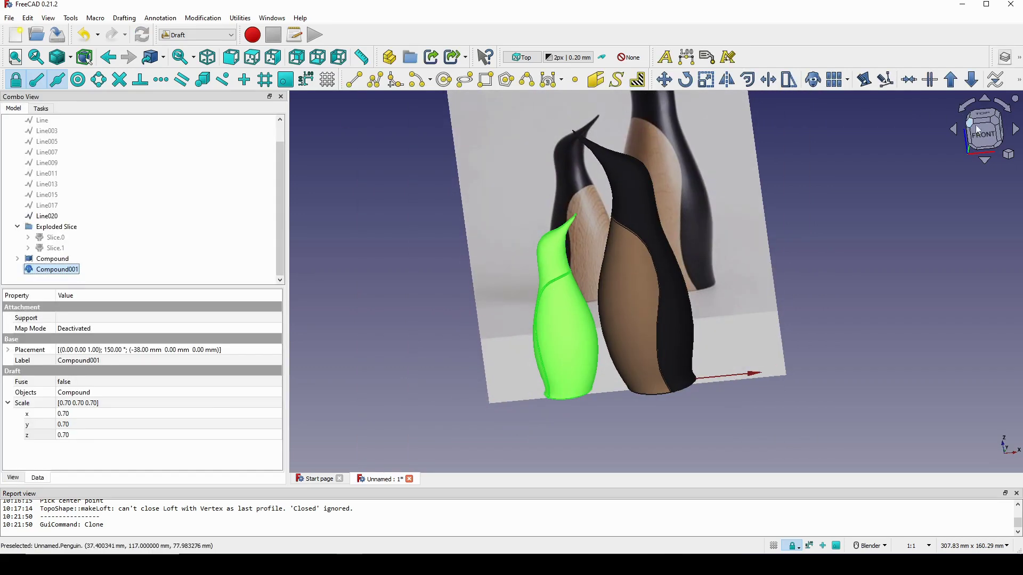
# Clear the selection and compare both penguin models with the reference photo.
pyautogui.click(980, 134)
pyautogui.keyDown('shift'); pyautogui.moveTo(691, 256); pyautogui.dragTo(701, 275, button='middle'); pyautogui.keyUp('shift')
pyautogui.scroll(-2, 690, 283)
pyautogui.scroll(1, 722, 308)
pyautogui.click(776, 284)
pyautogui.scroll(1, 742, 286)
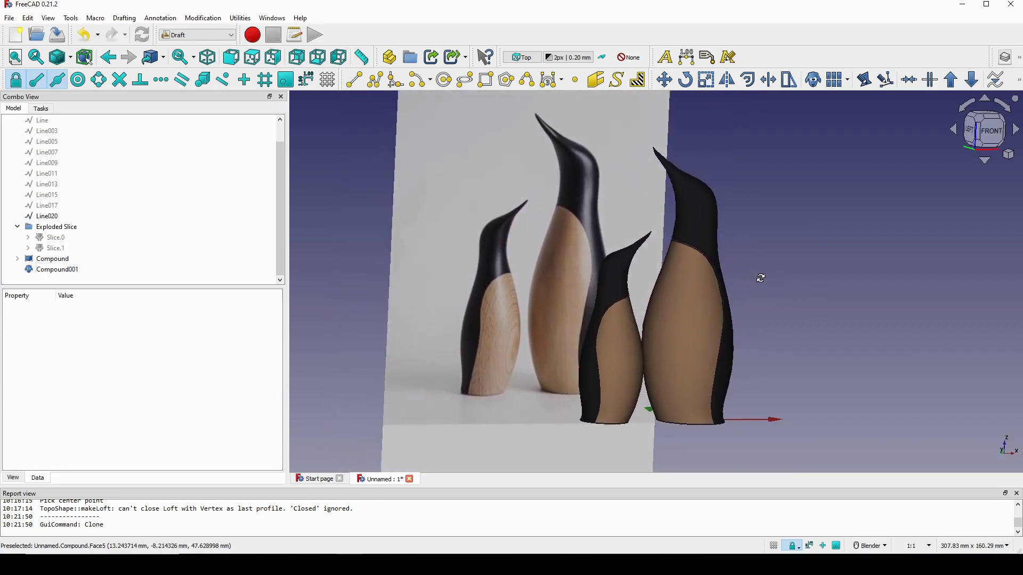